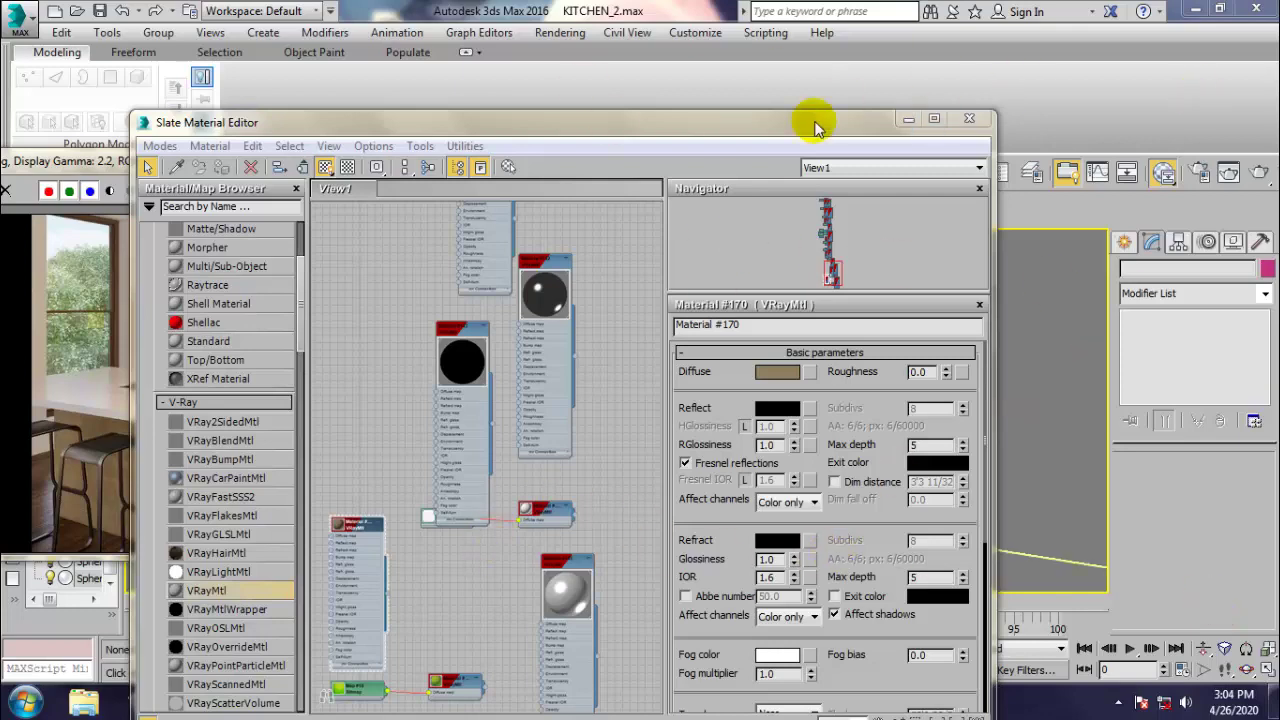
Minimize the Slate Material Editor and look over the kitchen model's island, cabinets and back counter from several angles.
{"action": "left_click", "coordinate": [908, 119]}
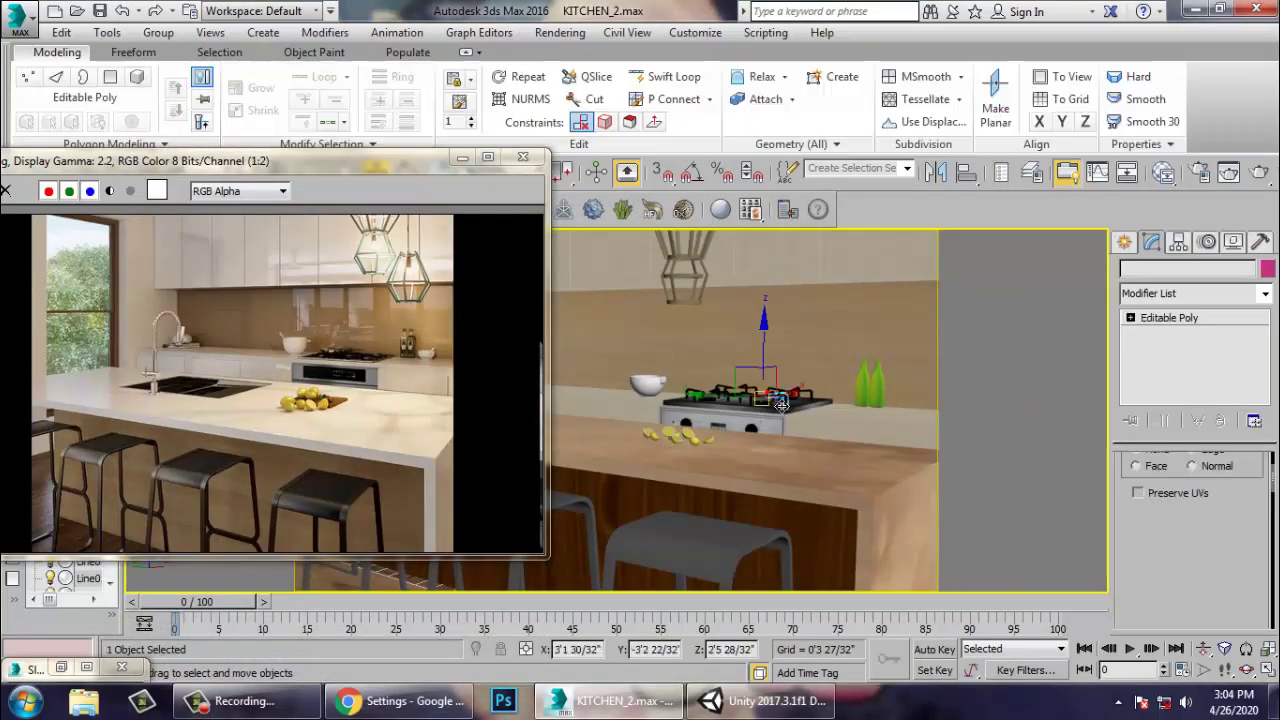
{"action": "key", "text": "alt+q"}
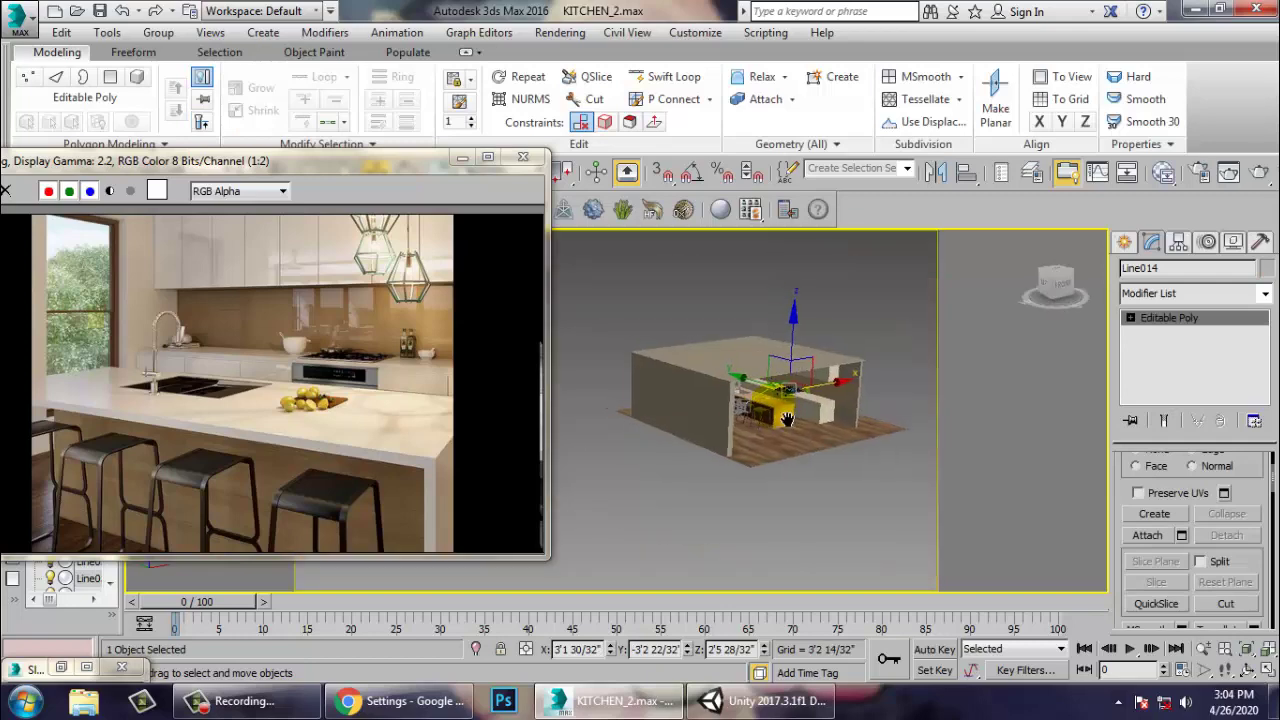
{"action": "scroll", "coordinate": [787, 420], "scroll_direction": "up", "scroll_amount": 10}
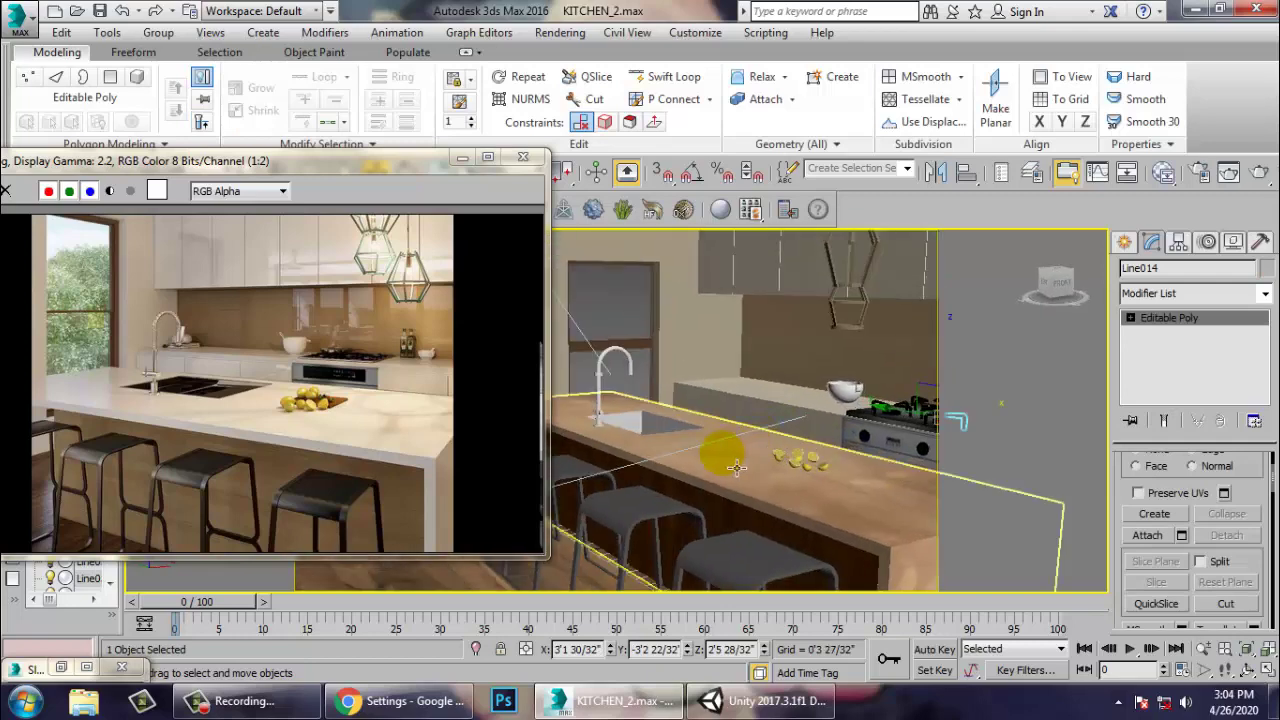
{"action": "left_click", "coordinate": [736, 468]}
{"action": "middle_click_drag", "start_coordinate": [736, 468], "coordinate": [851, 449], "text": "alt"}
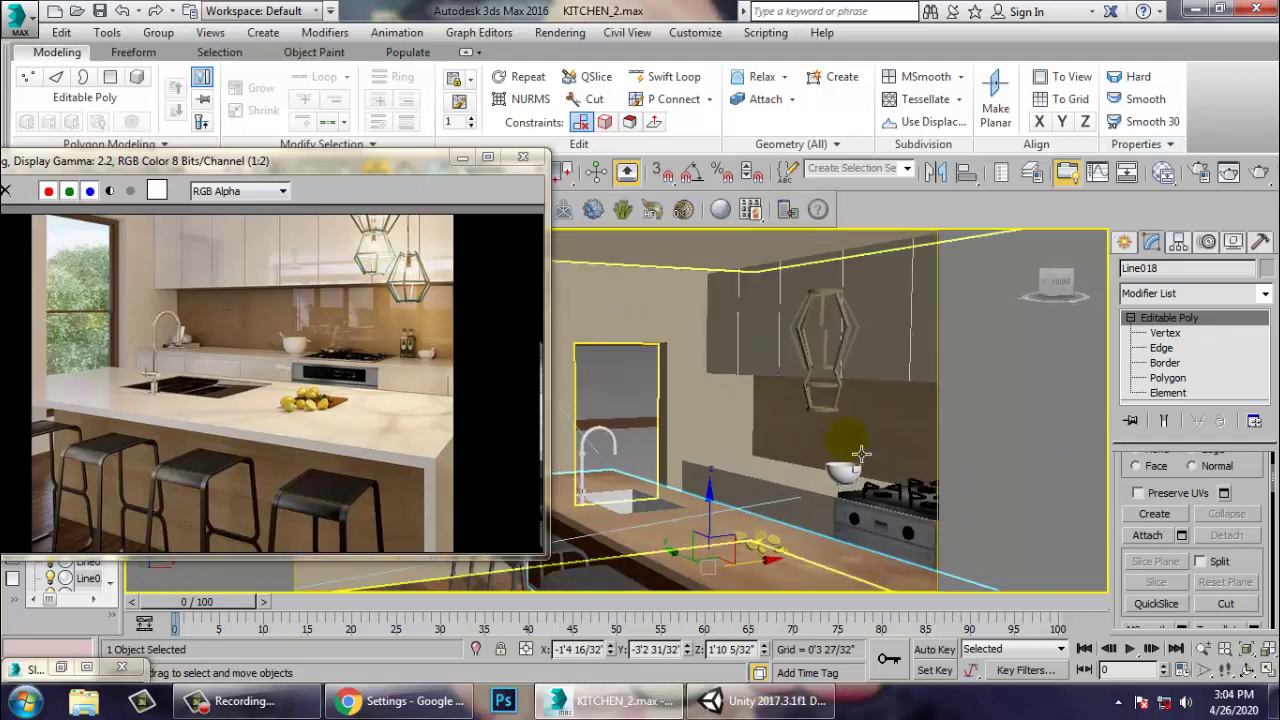
{"action": "left_click", "coordinate": [855, 329]}
{"action": "middle_click_drag", "start_coordinate": [855, 329], "coordinate": [605, 348], "text": "alt"}
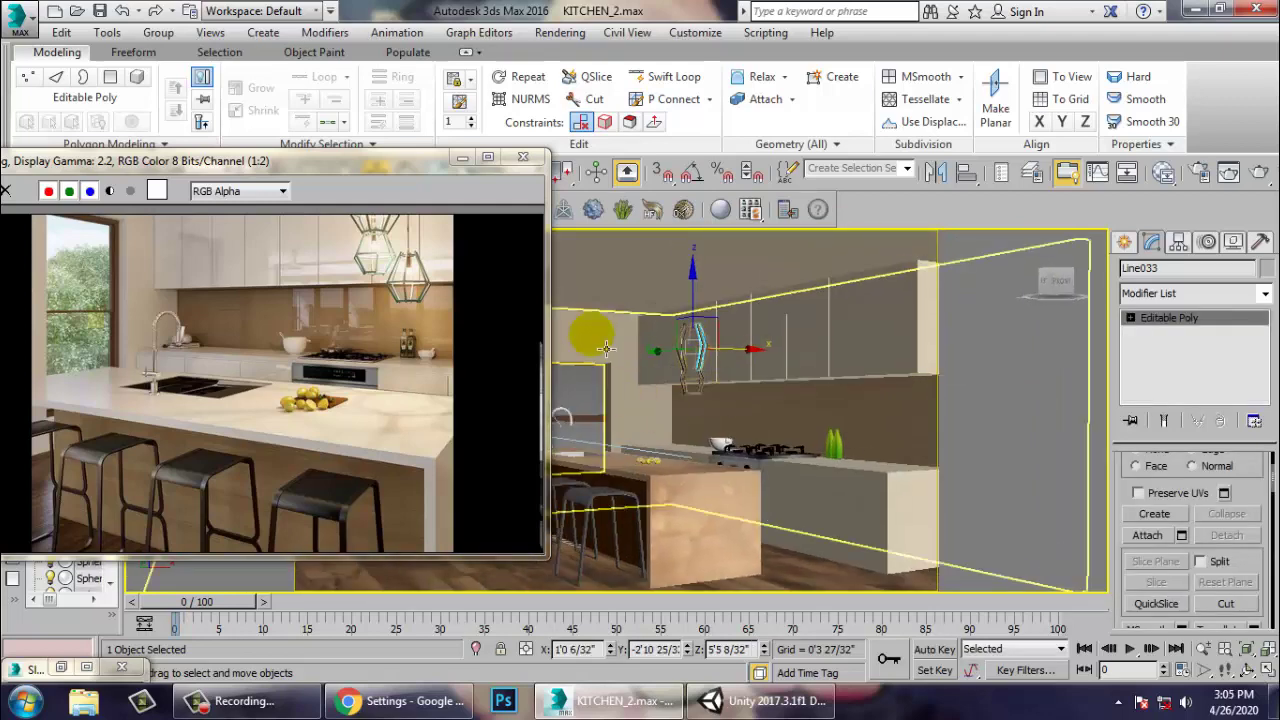
Check the assigned renderer in Render Setup, close the dialog and return to the four-viewport layout.
{"action": "left_click", "coordinate": [560, 32]}
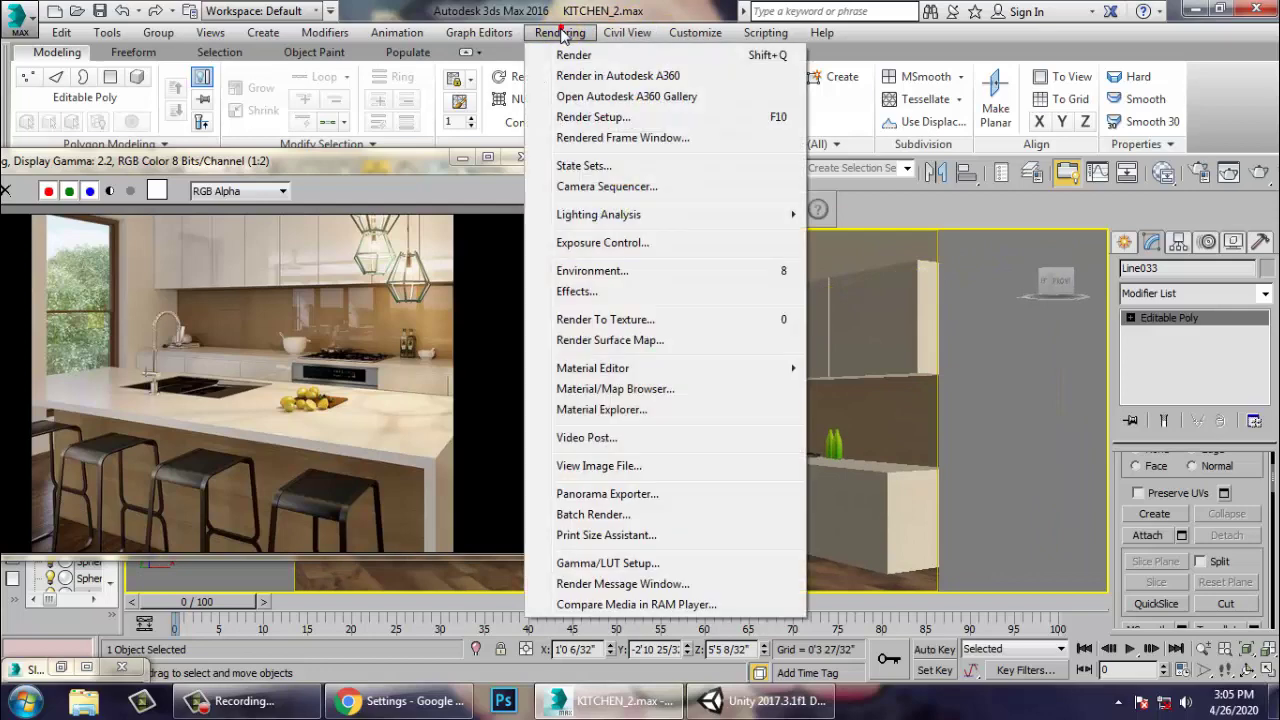
{"action": "left_click", "coordinate": [603, 125]}
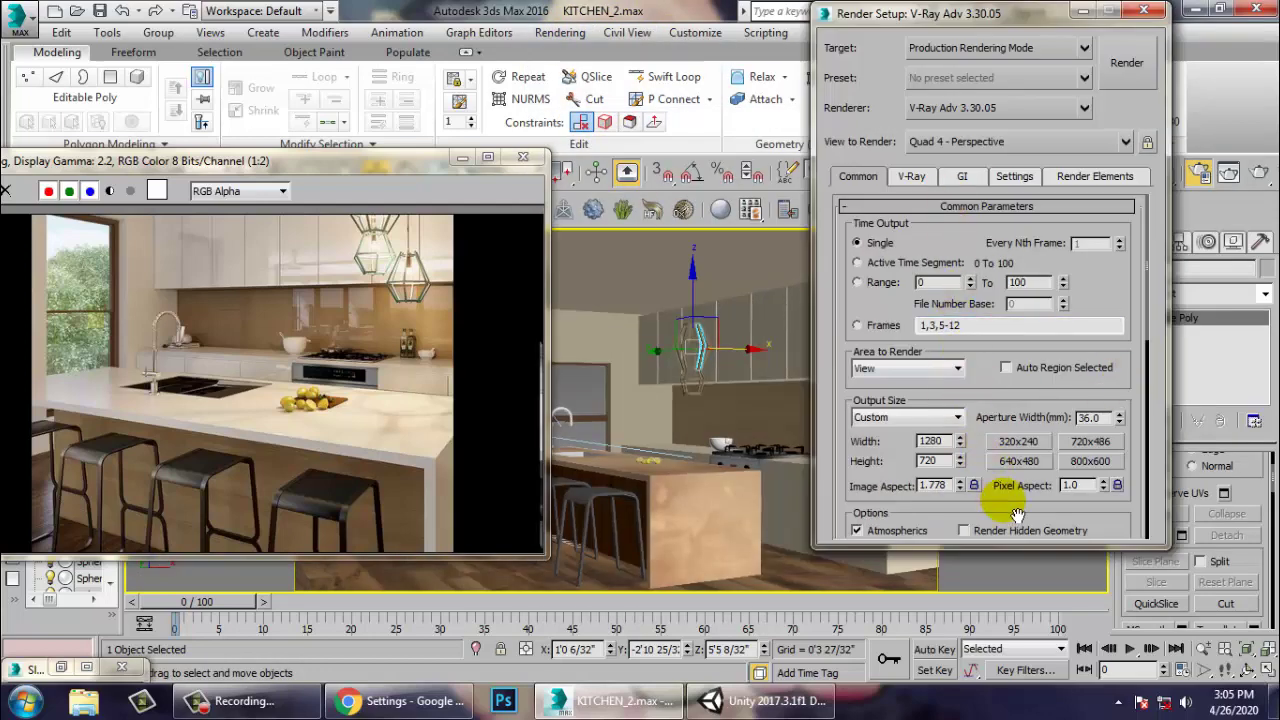
{"action": "left_click", "coordinate": [966, 108]}
{"action": "left_click", "coordinate": [968, 110]}
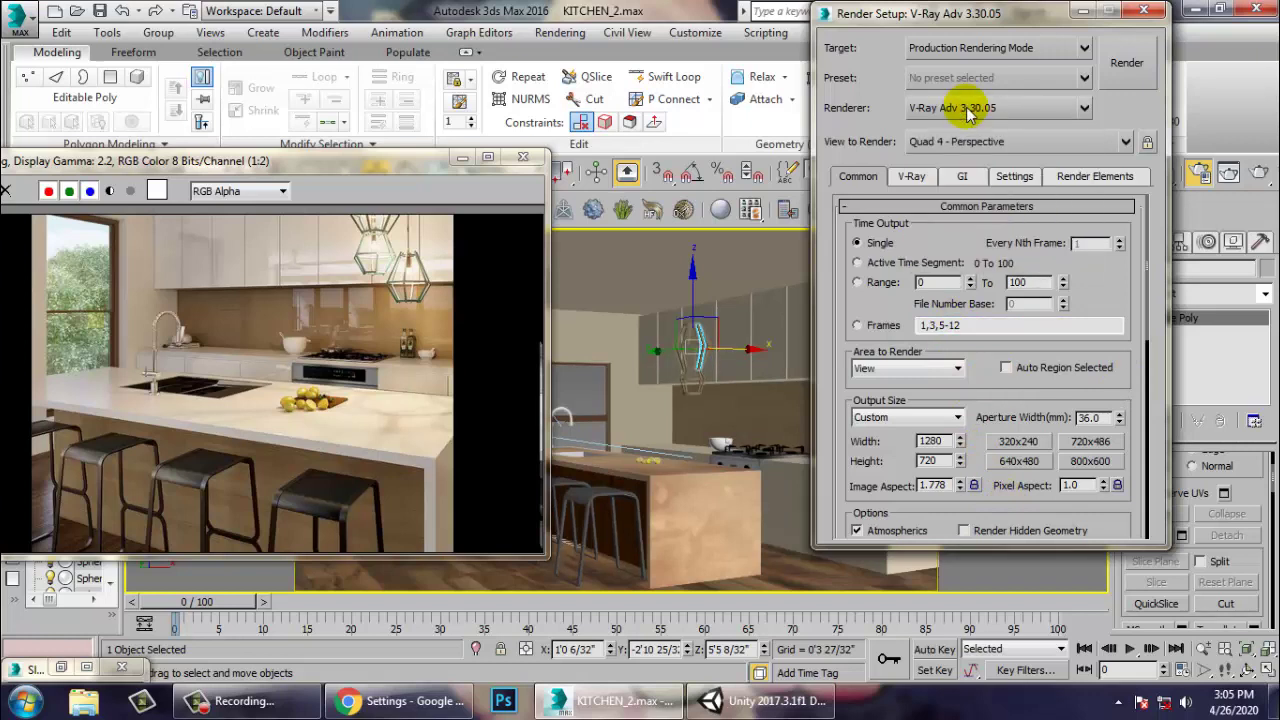
{"action": "left_click", "coordinate": [1143, 10]}
{"action": "scroll", "coordinate": [729, 376], "scroll_direction": "down", "scroll_amount": 3}
{"action": "middle_click_drag", "start_coordinate": [731, 376], "coordinate": [811, 432]}
{"action": "key", "text": "alt+w"}
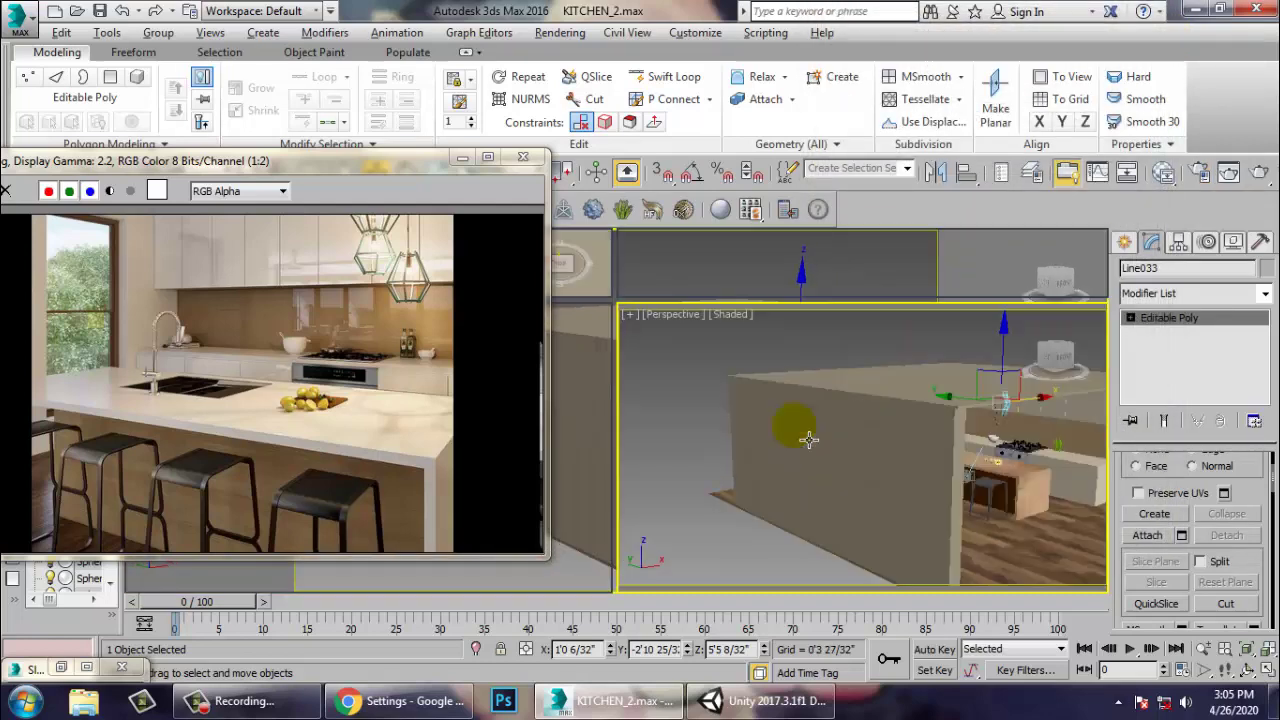
{"action": "left_click", "coordinate": [876, 256]}
{"action": "key", "text": "alt+w"}
{"action": "scroll", "coordinate": [866, 294], "scroll_direction": "down", "scroll_amount": 4}
{"action": "mouse_move", "coordinate": [866, 296]}
{"action": "middle_mouse_down"}
{"action": "mouse_move", "coordinate": [874, 393]}
{"action": "mouse_move", "coordinate": [839, 432]}
{"action": "middle_mouse_up"}
{"action": "scroll", "coordinate": [872, 395], "scroll_direction": "down", "scroll_amount": 4}
{"action": "key", "text": "alt+w"}
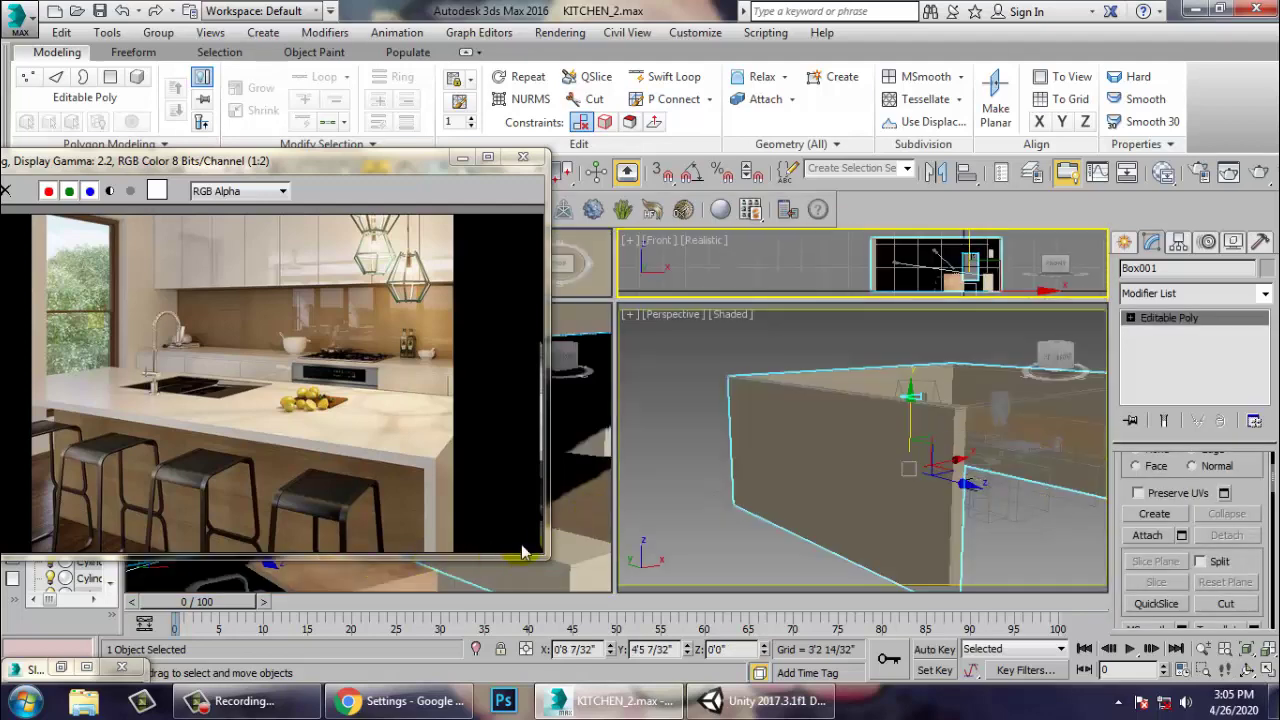
Create a VRaySun in the Left viewport, placed outside above the building and aimed down into the kitchen, with a VRaySky environment map.
{"action": "left_click", "coordinate": [594, 500]}
{"action": "left_click", "coordinate": [585, 275]}
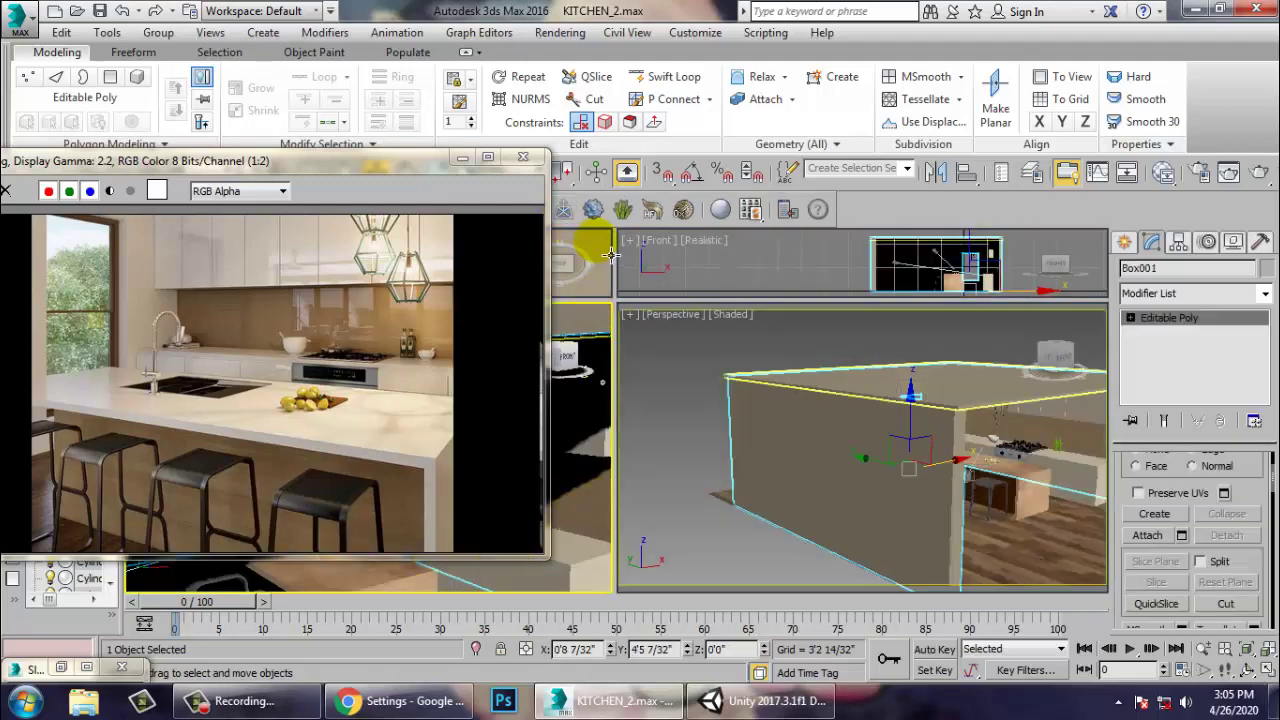
{"action": "key", "text": "alt+w"}
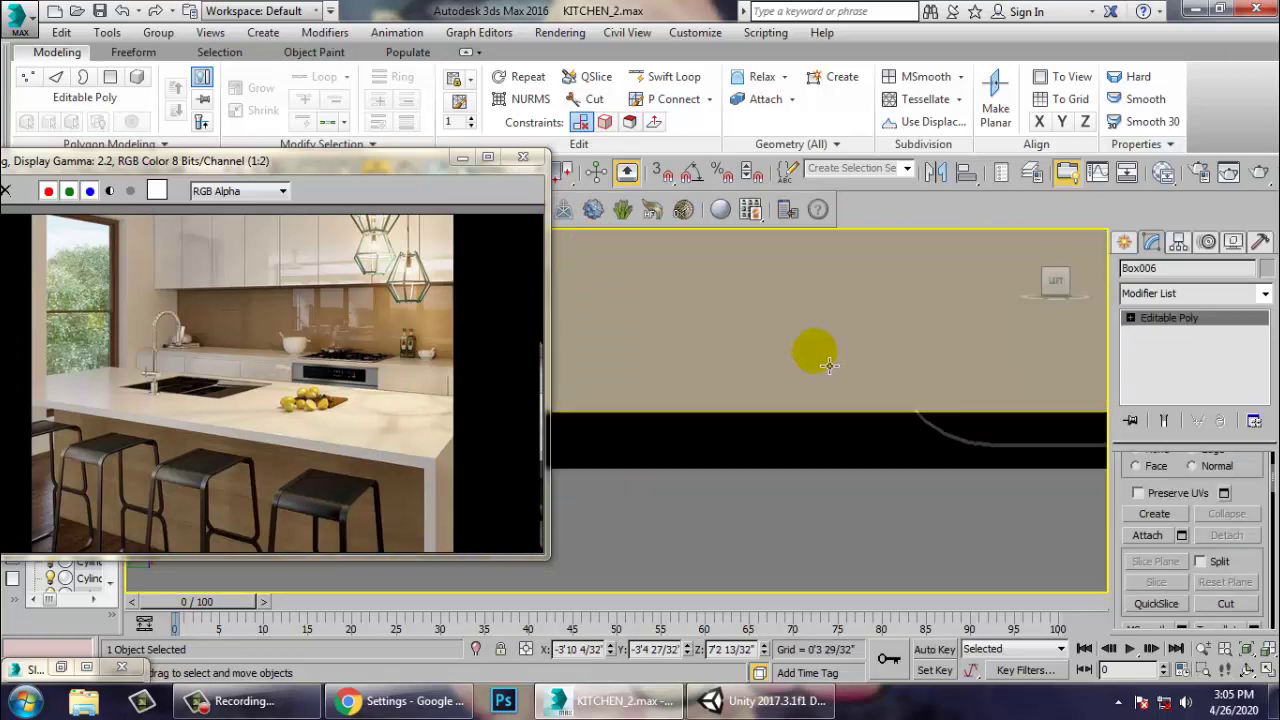
{"action": "scroll", "coordinate": [824, 367], "scroll_direction": "down", "scroll_amount": 8}
{"action": "scroll", "coordinate": [822, 344], "scroll_direction": "down", "scroll_amount": 8}
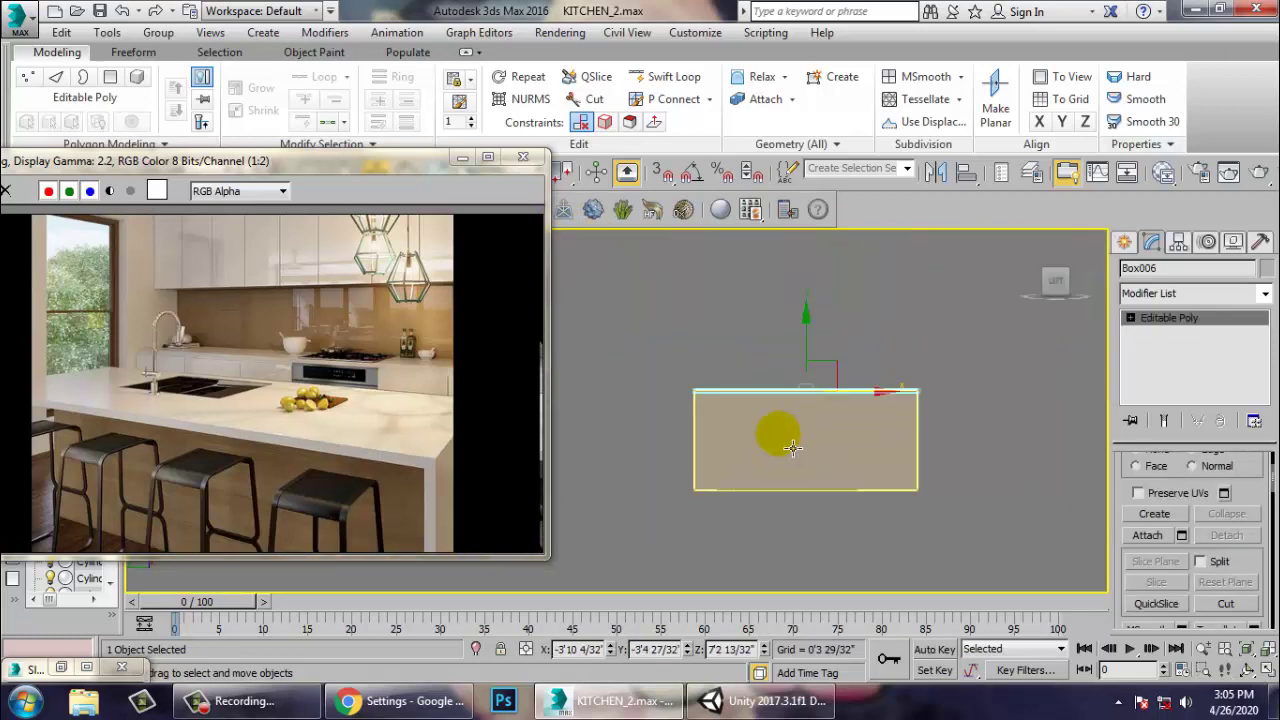
{"action": "scroll", "coordinate": [826, 336], "scroll_direction": "up", "scroll_amount": 2}
{"action": "middle_click_drag", "start_coordinate": [828, 340], "coordinate": [883, 325]}
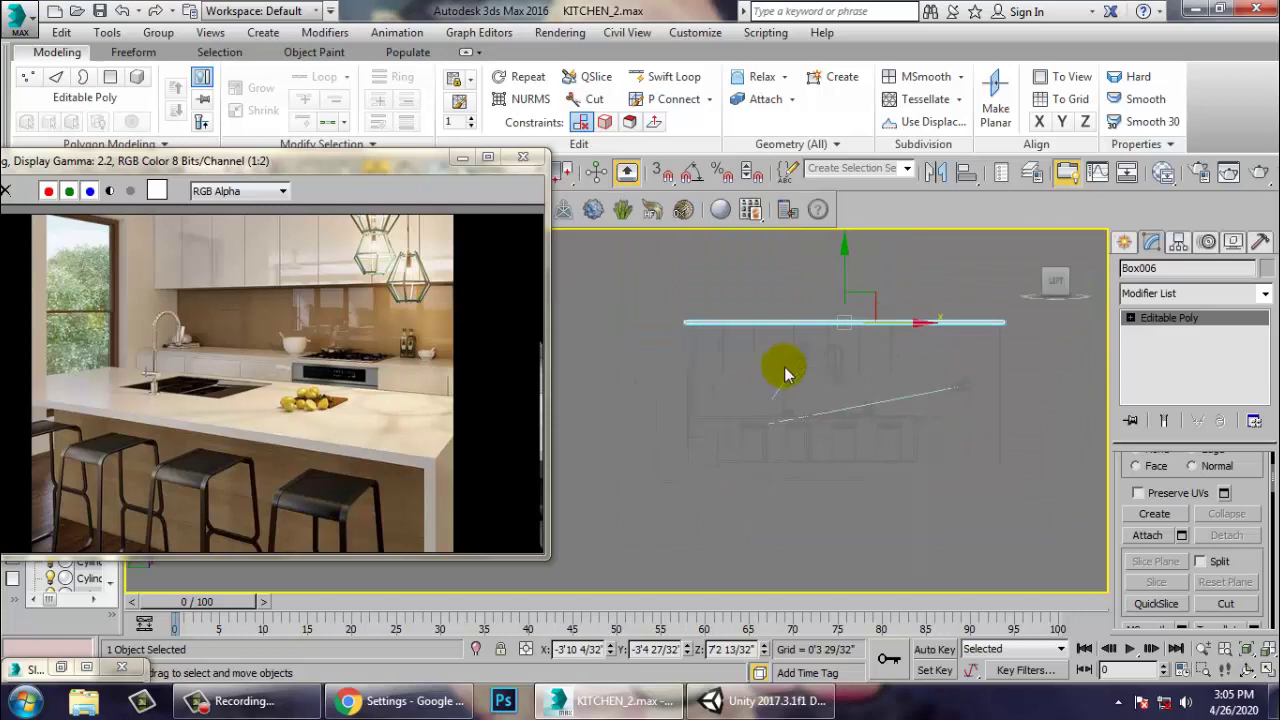
{"action": "left_click", "coordinate": [1126, 242]}
{"action": "left_click", "coordinate": [1176, 272]}
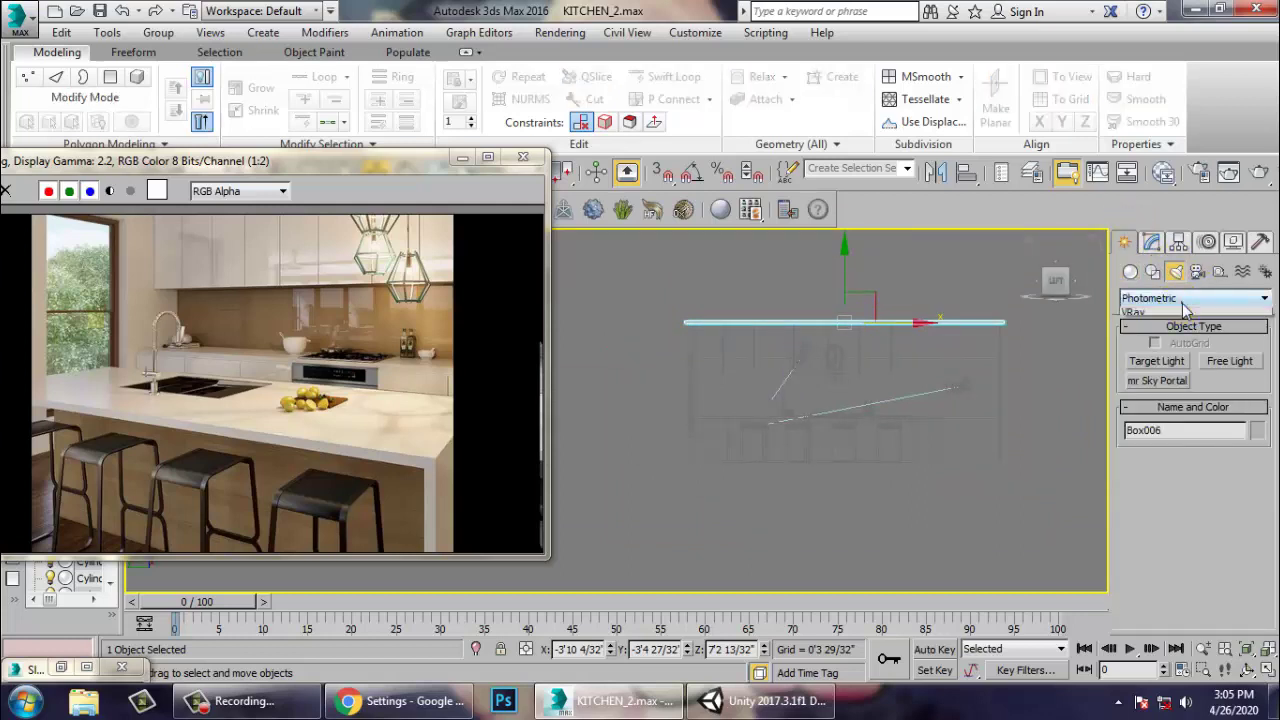
{"action": "left_click", "coordinate": [1179, 340]}
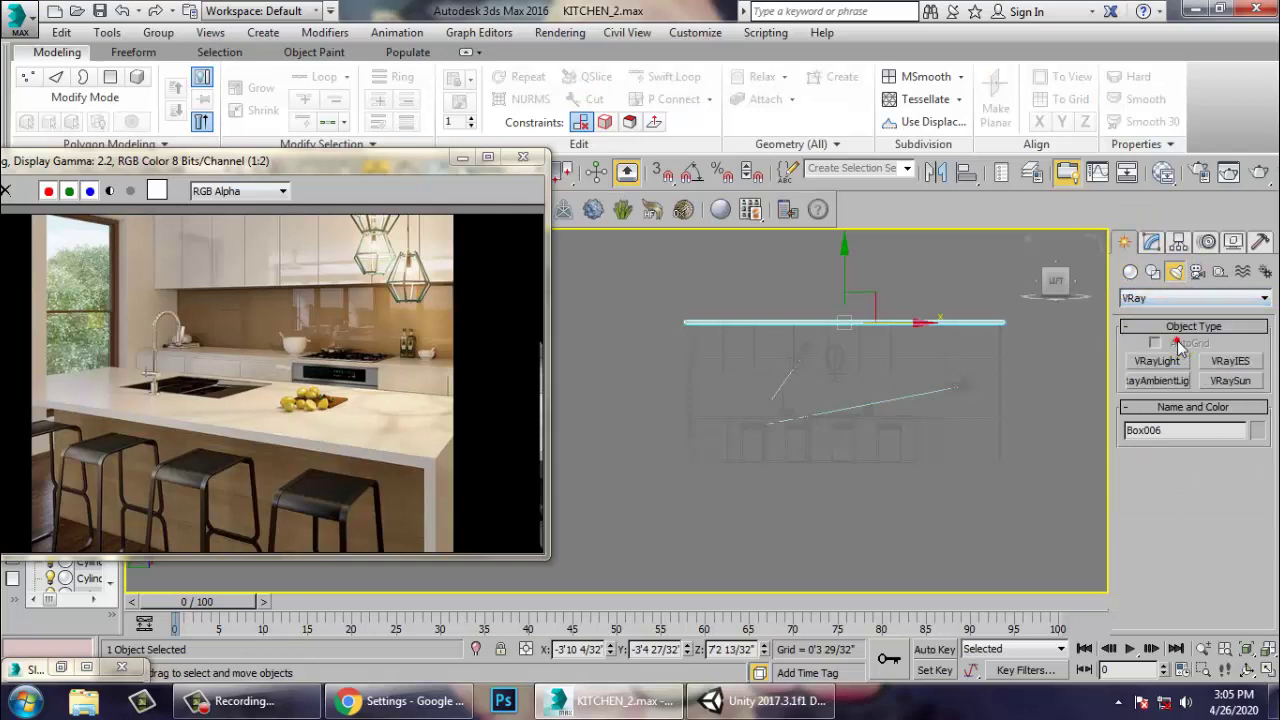
{"action": "left_click", "coordinate": [1229, 381]}
{"action": "middle_click_drag", "start_coordinate": [708, 402], "coordinate": [877, 386]}
{"action": "left_click_drag", "start_coordinate": [618, 278], "coordinate": [958, 430]}
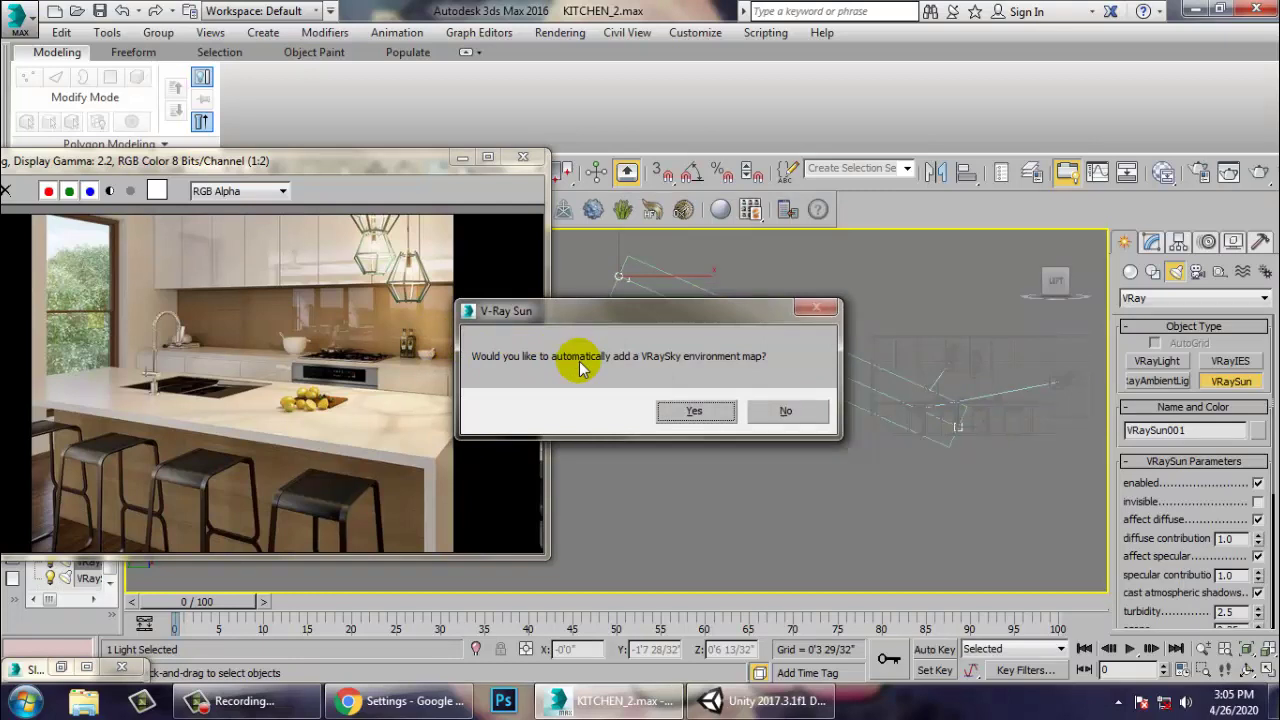
{"action": "left_click", "coordinate": [716, 413]}
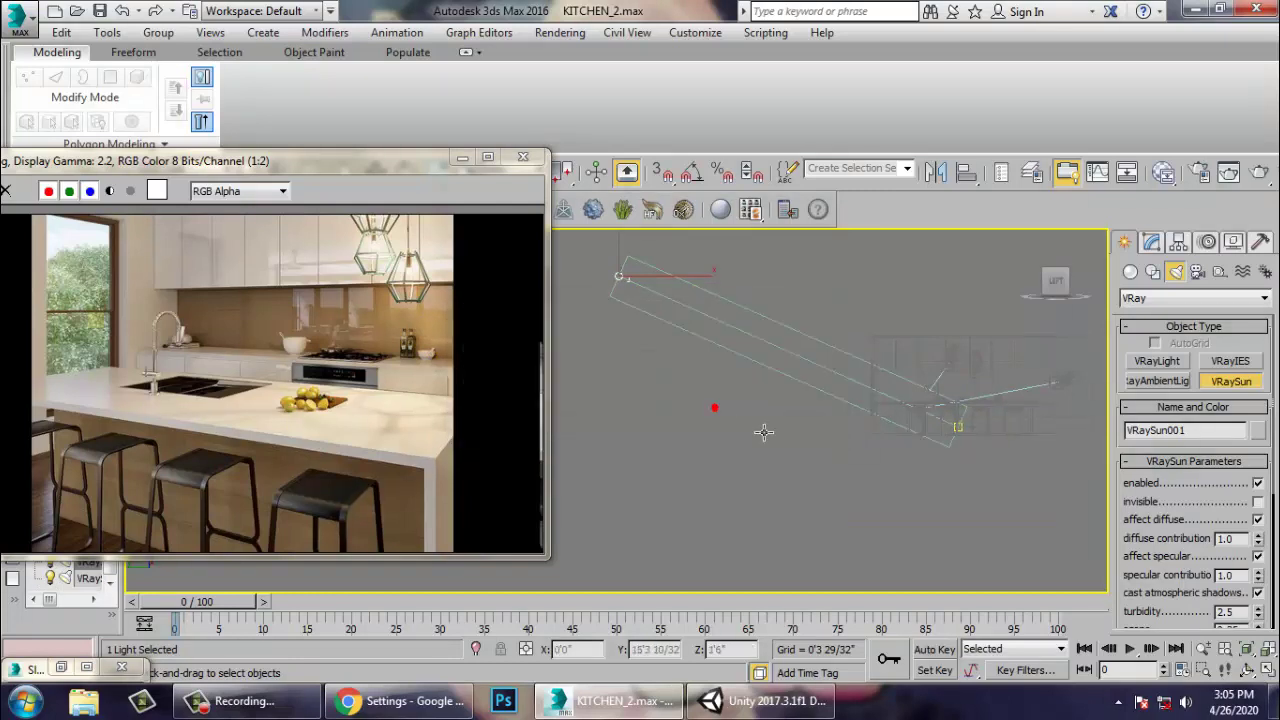
Select the sun together with its target in the Perspective view and move both about 11 inches along X.
{"action": "key", "text": "w"}
{"action": "key", "text": "alt+w"}
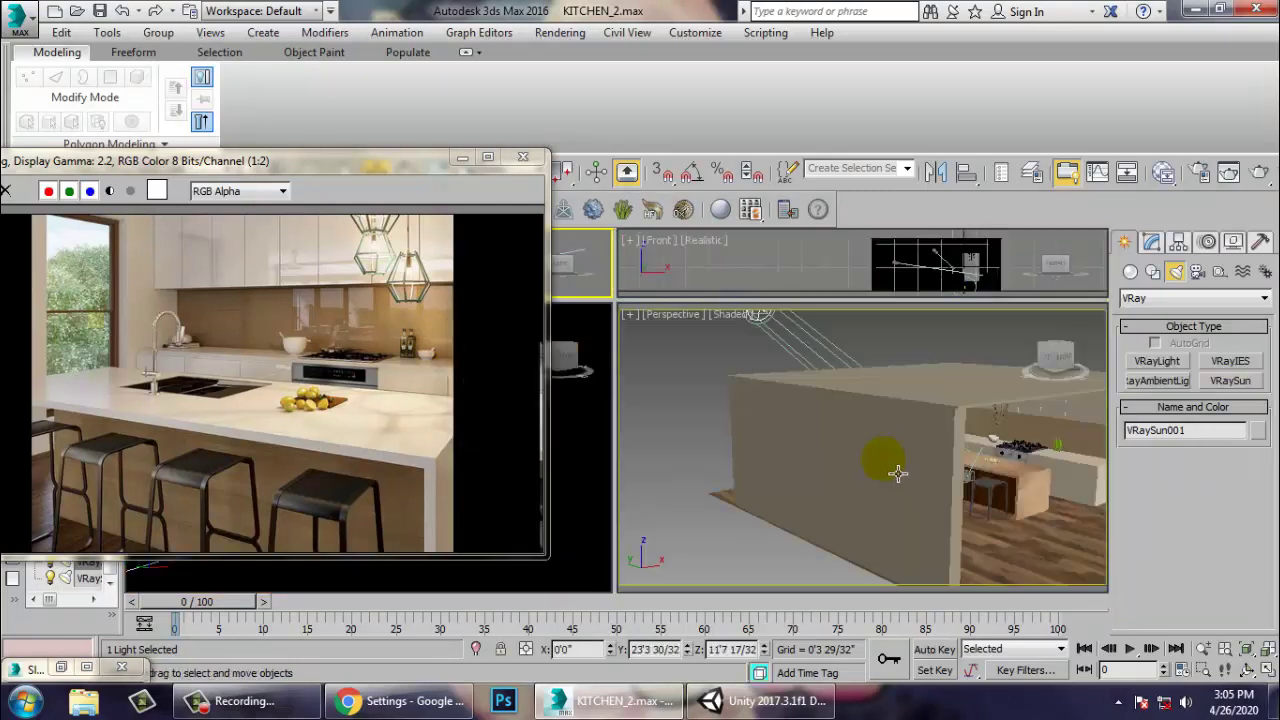
{"action": "right_click", "coordinate": [988, 498]}
{"action": "key", "text": "alt+w"}
{"action": "middle_click_drag", "start_coordinate": [988, 498], "coordinate": [823, 491], "text": "alt"}
{"action": "scroll", "coordinate": [820, 495], "scroll_direction": "up", "scroll_amount": 4}
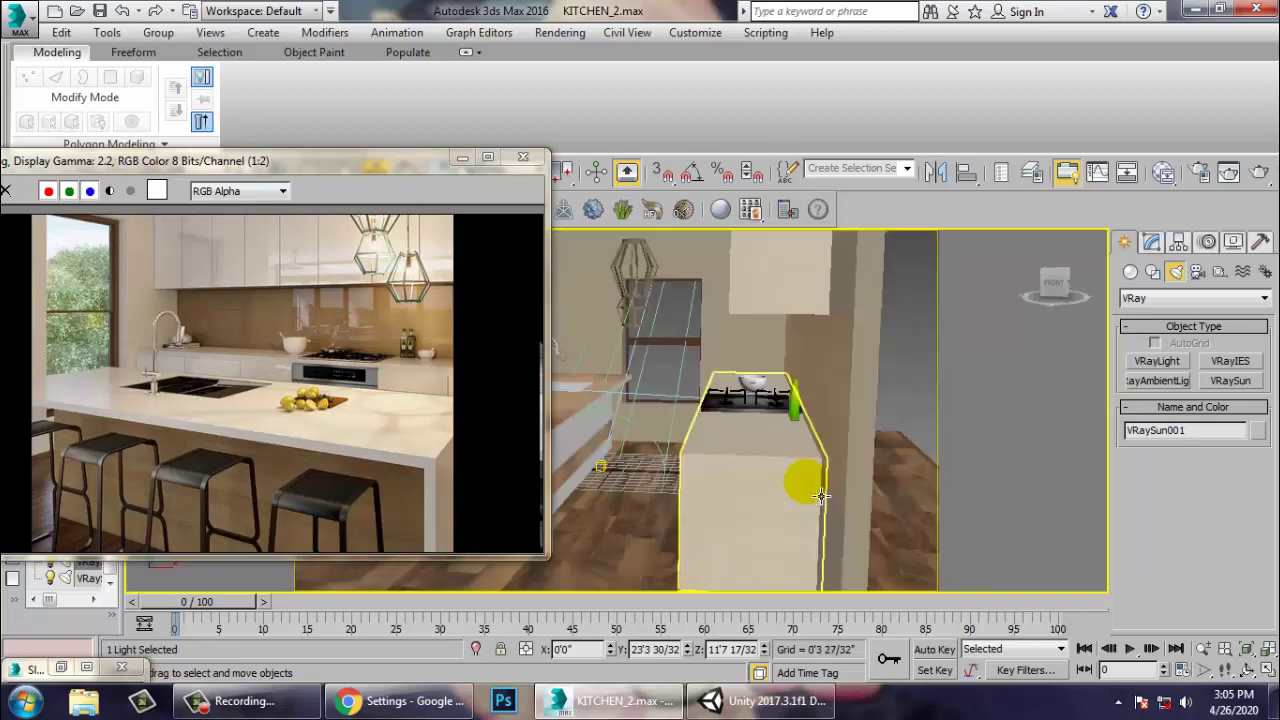
{"action": "left_click", "coordinate": [607, 468], "text": "ctrl"}
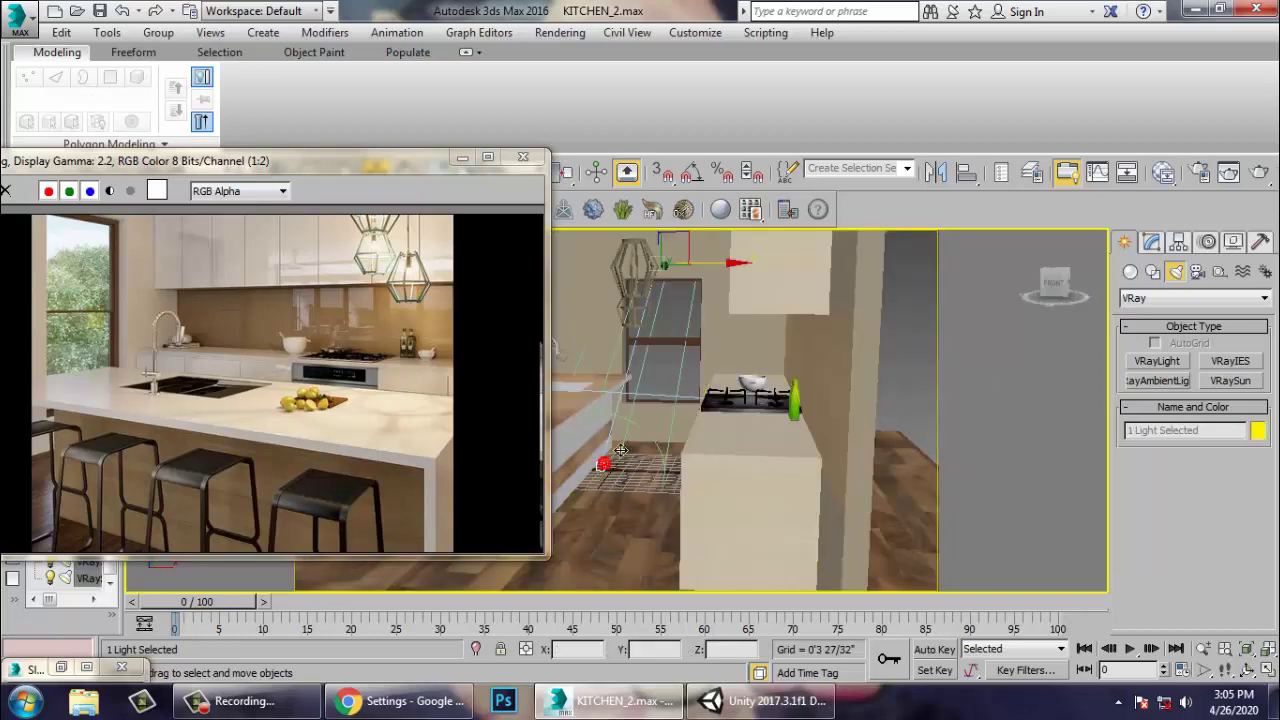
{"action": "left_click_drag", "start_coordinate": [717, 266], "coordinate": [745, 272]}
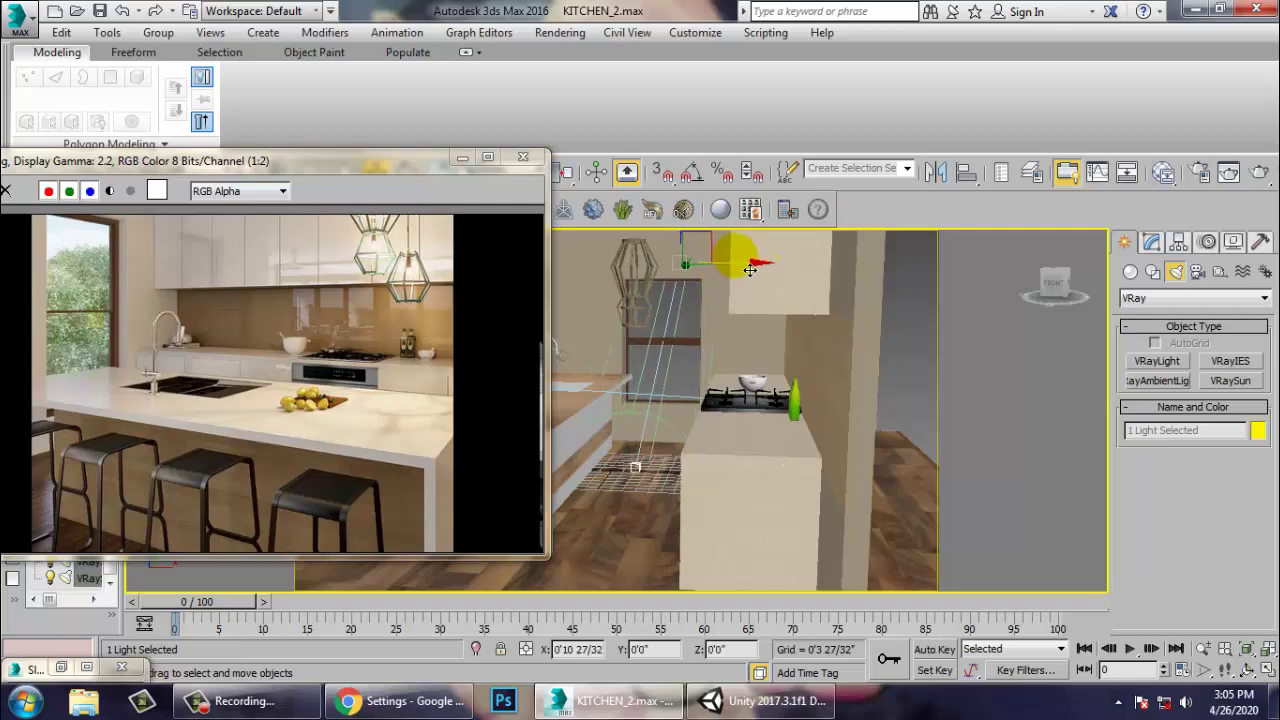
{"action": "scroll", "coordinate": [752, 412], "scroll_direction": "down", "scroll_amount": 10}
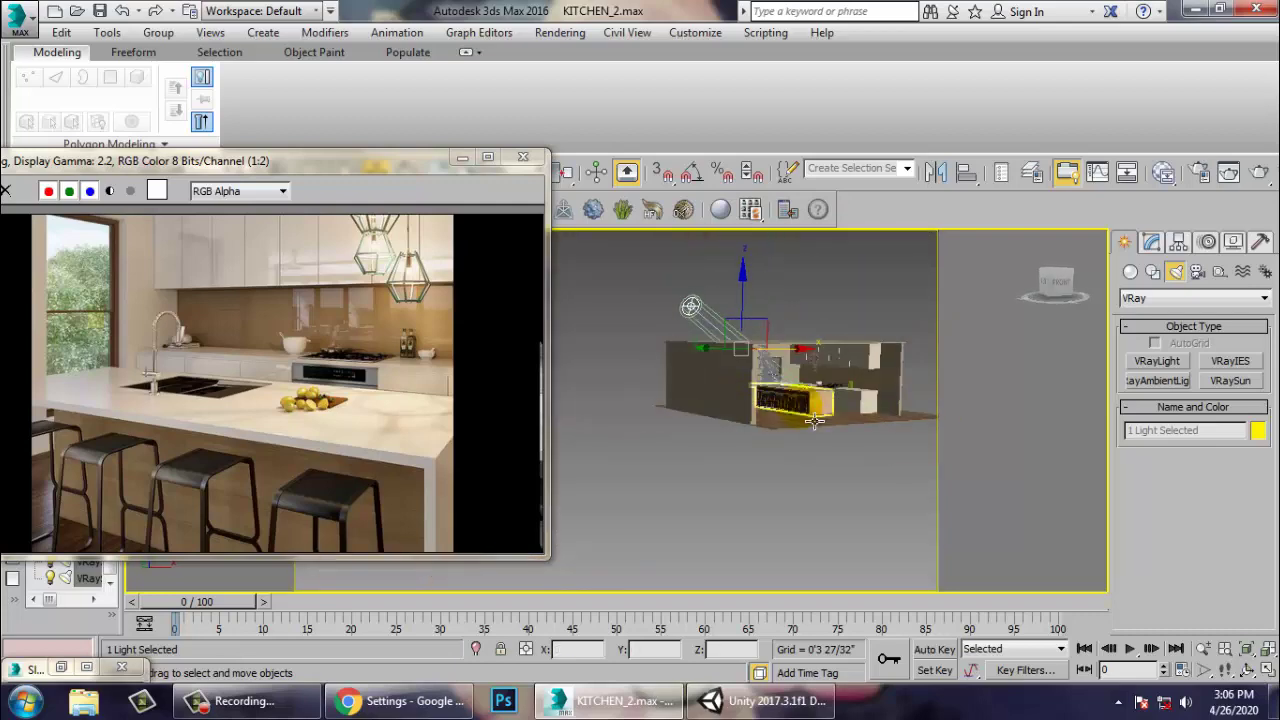
{"action": "scroll", "coordinate": [815, 420], "scroll_direction": "up", "scroll_amount": 8}
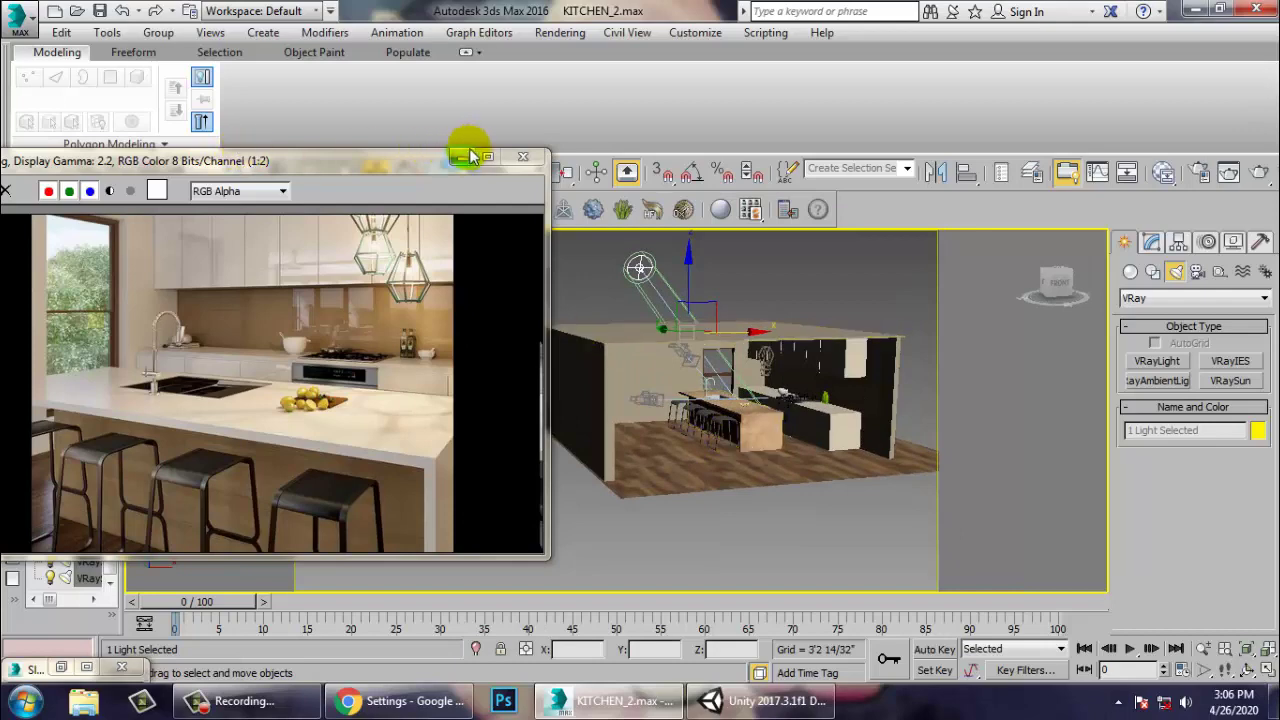
Minimize the reference image window and check the sun's position relative to the kitchen building.
{"action": "left_click", "coordinate": [462, 157]}
{"action": "left_click_drag", "start_coordinate": [800, 350], "coordinate": [786, 363]}
{"action": "middle_click_drag", "start_coordinate": [786, 363], "coordinate": [609, 399], "text": "alt"}
{"action": "scroll", "coordinate": [652, 409], "scroll_direction": "up", "scroll_amount": 6}
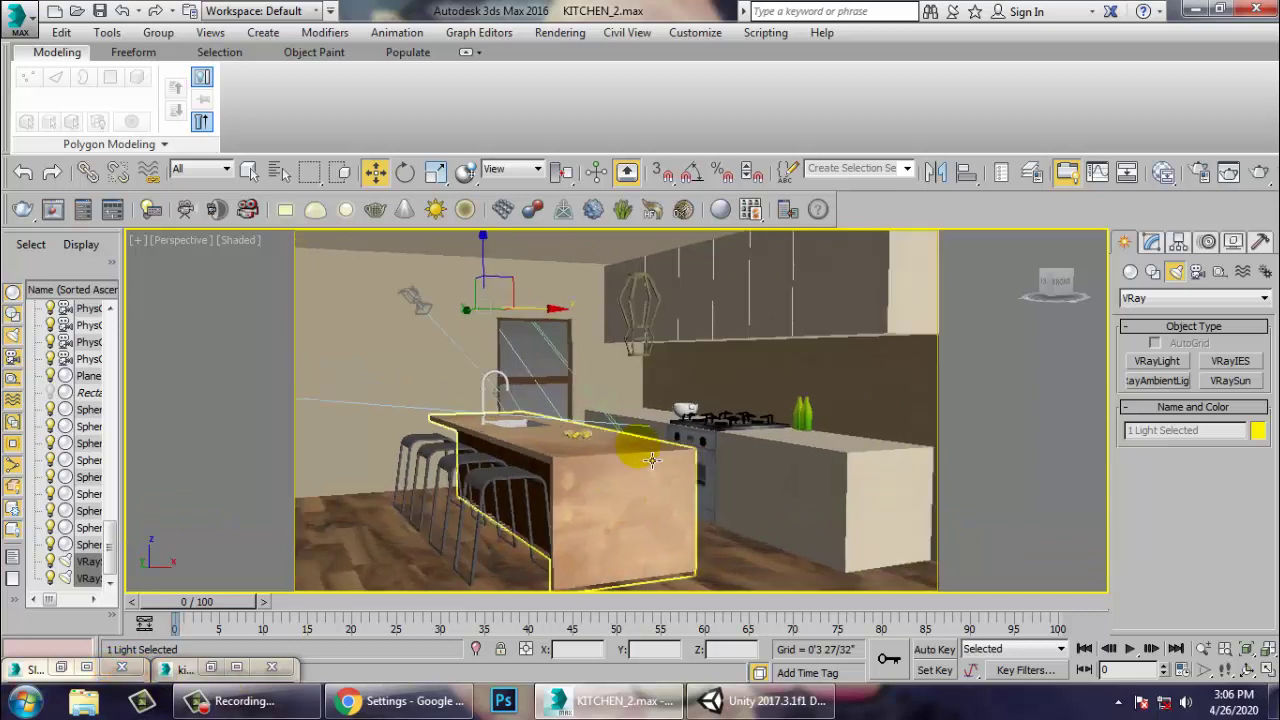
{"action": "scroll", "coordinate": [714, 443], "scroll_direction": "down", "scroll_amount": 6}
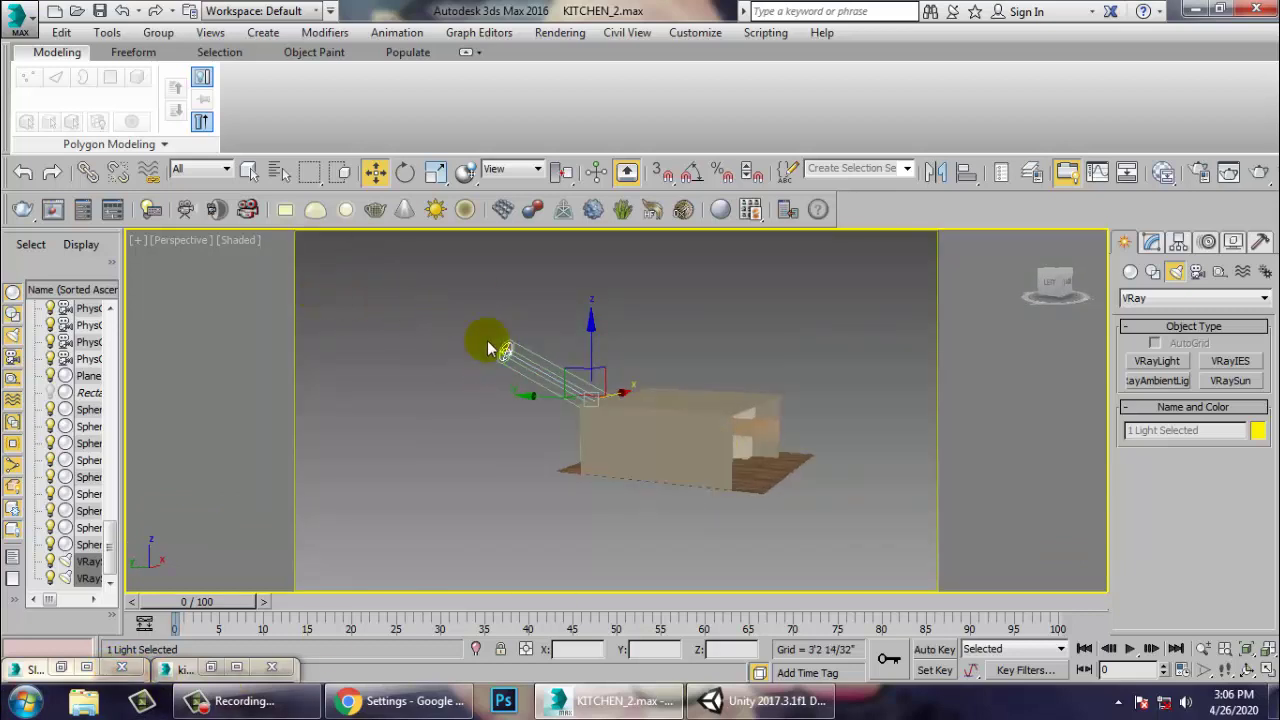
{"action": "key", "text": "shift+f"}
{"action": "middle_click_drag", "start_coordinate": [731, 434], "coordinate": [692, 448], "text": "alt"}
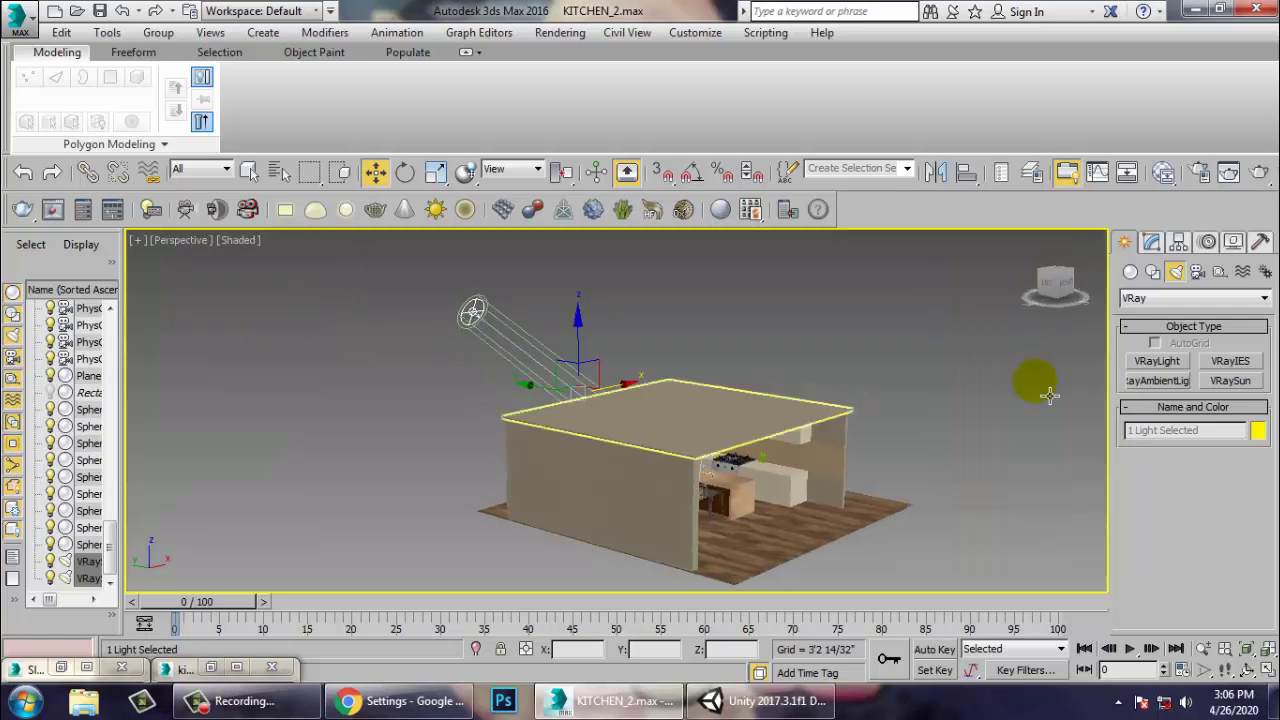
Set the VRaySun's filter color to a warm light orange with red 234, green 139 and blue 101.
{"action": "left_click", "coordinate": [1151, 243]}
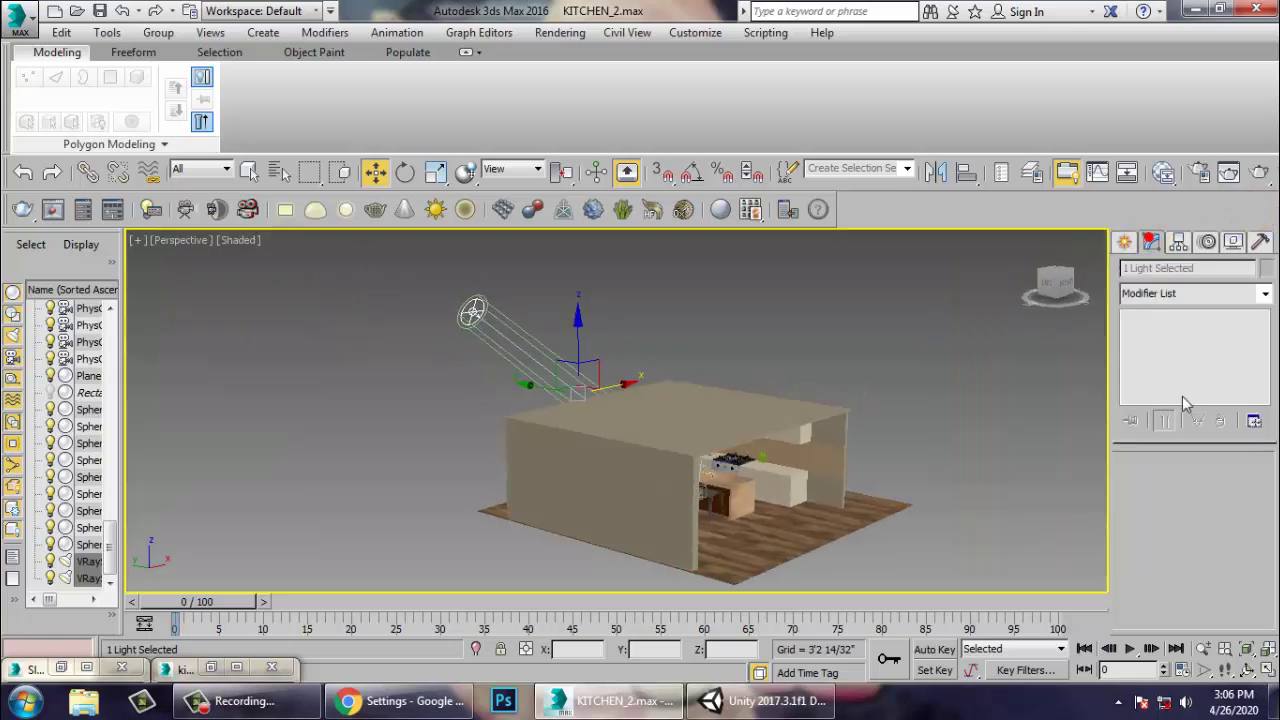
{"action": "left_click", "coordinate": [471, 313]}
{"action": "left_click_drag", "start_coordinate": [1223, 568], "coordinate": [1202, 472]}
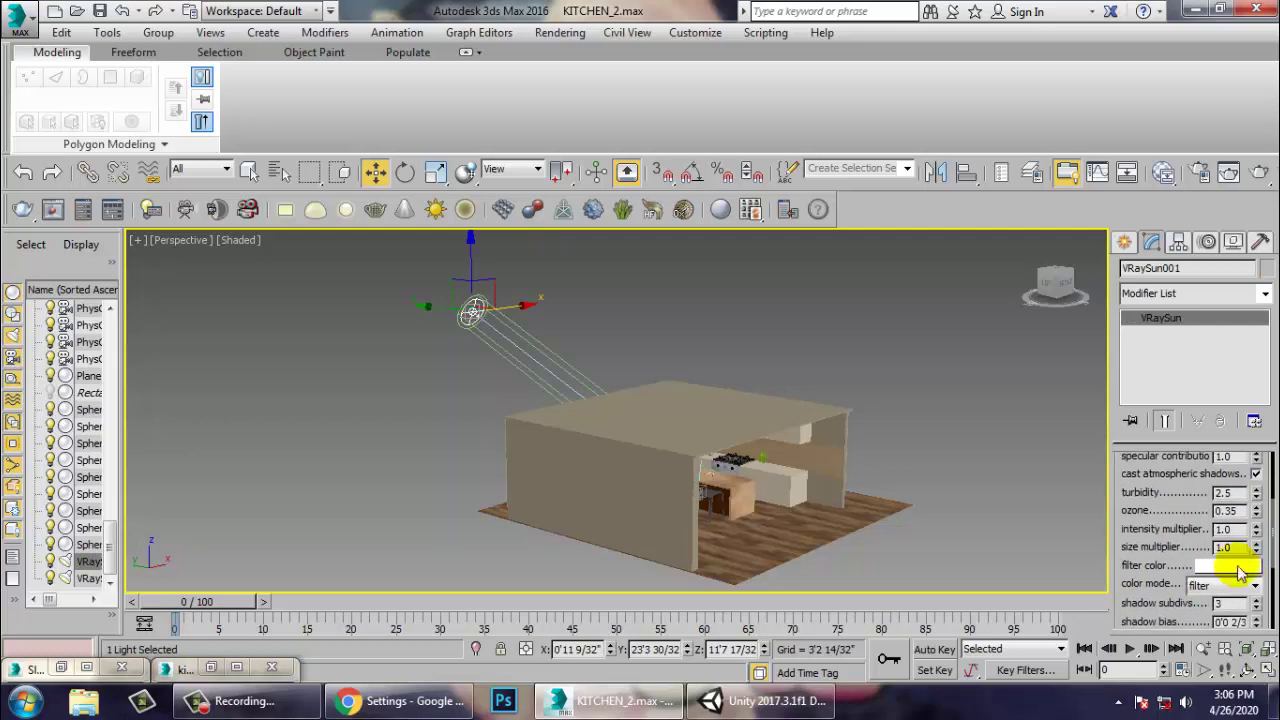
{"action": "left_click", "coordinate": [1243, 567]}
{"action": "left_click_drag", "start_coordinate": [428, 206], "coordinate": [392, 190]}
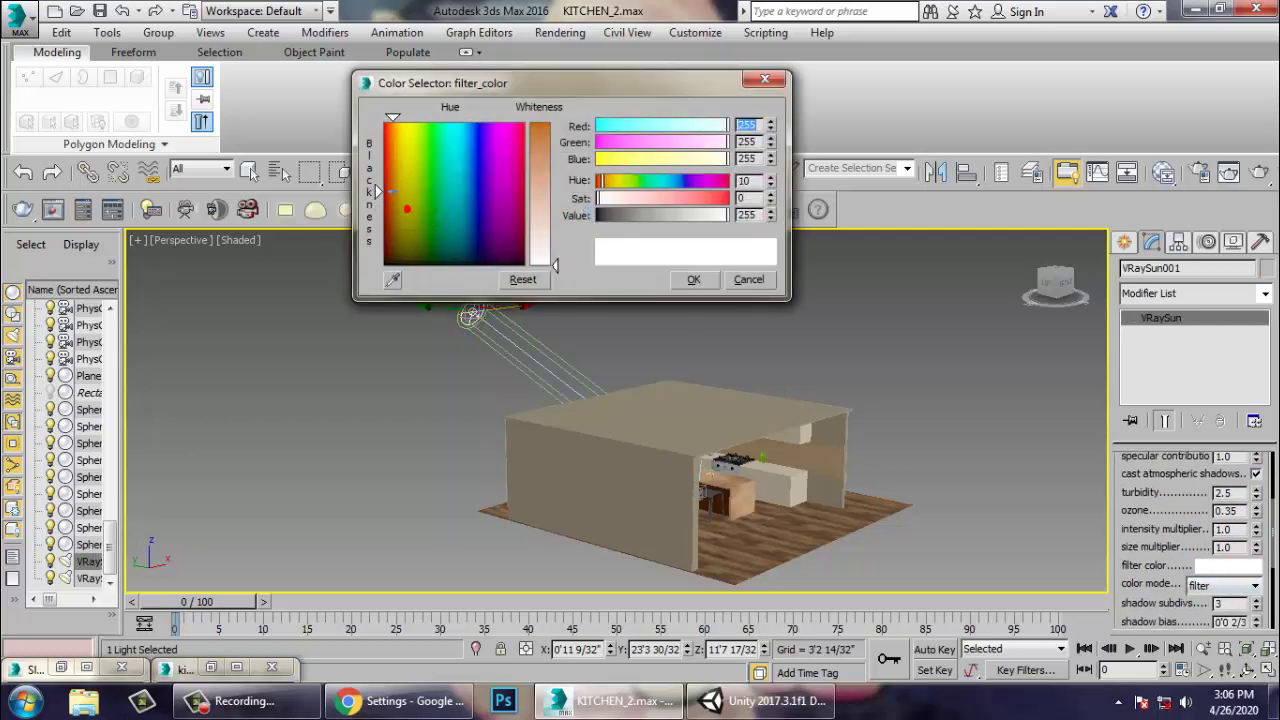
{"action": "left_click", "coordinate": [393, 160]}
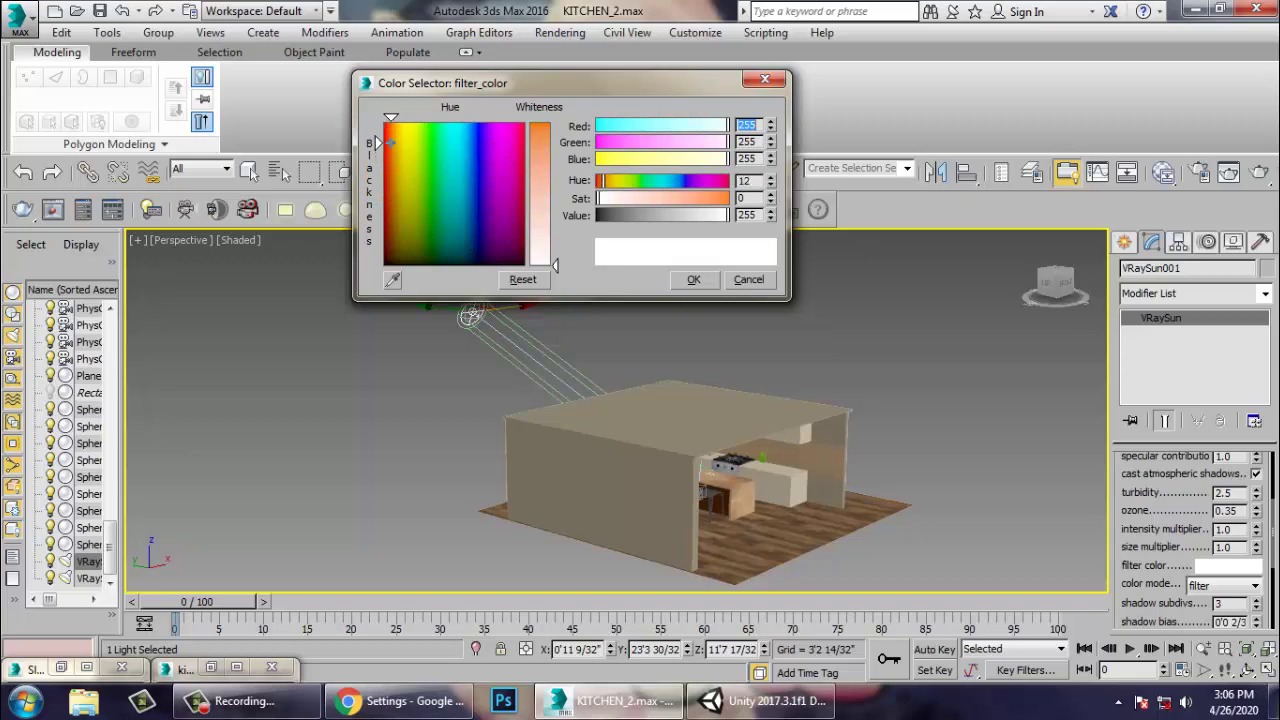
{"action": "left_click_drag", "start_coordinate": [555, 181], "coordinate": [548, 180]}
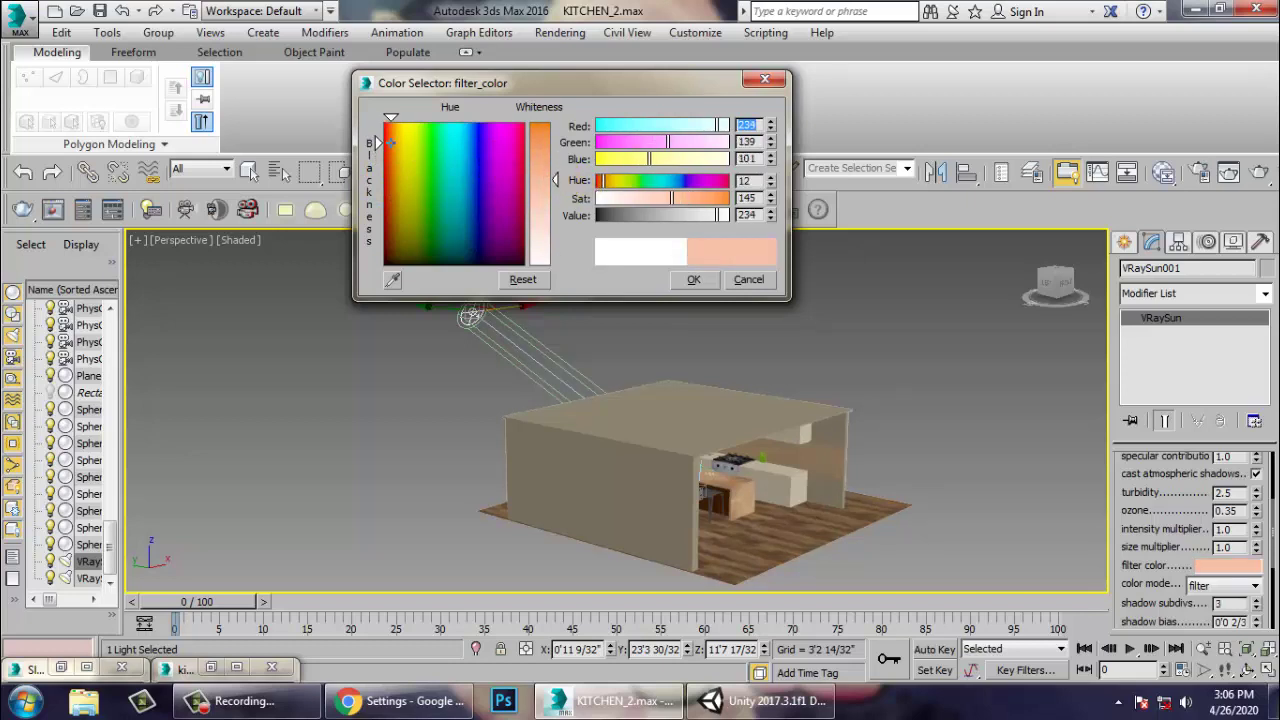
{"action": "left_click", "coordinate": [686, 280]}
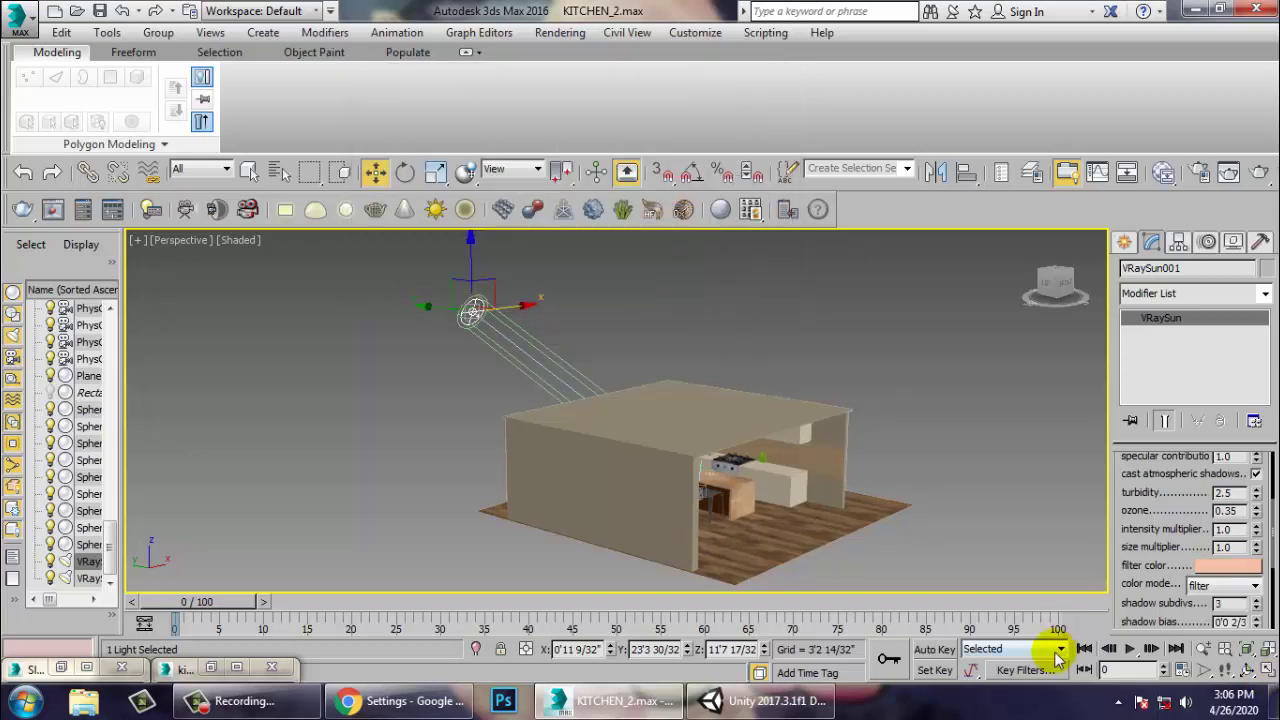
Review the remaining VRaySun parameters and set the intensity multiplier to 0.4.
{"action": "left_click_drag", "start_coordinate": [1170, 590], "coordinate": [1155, 400]}
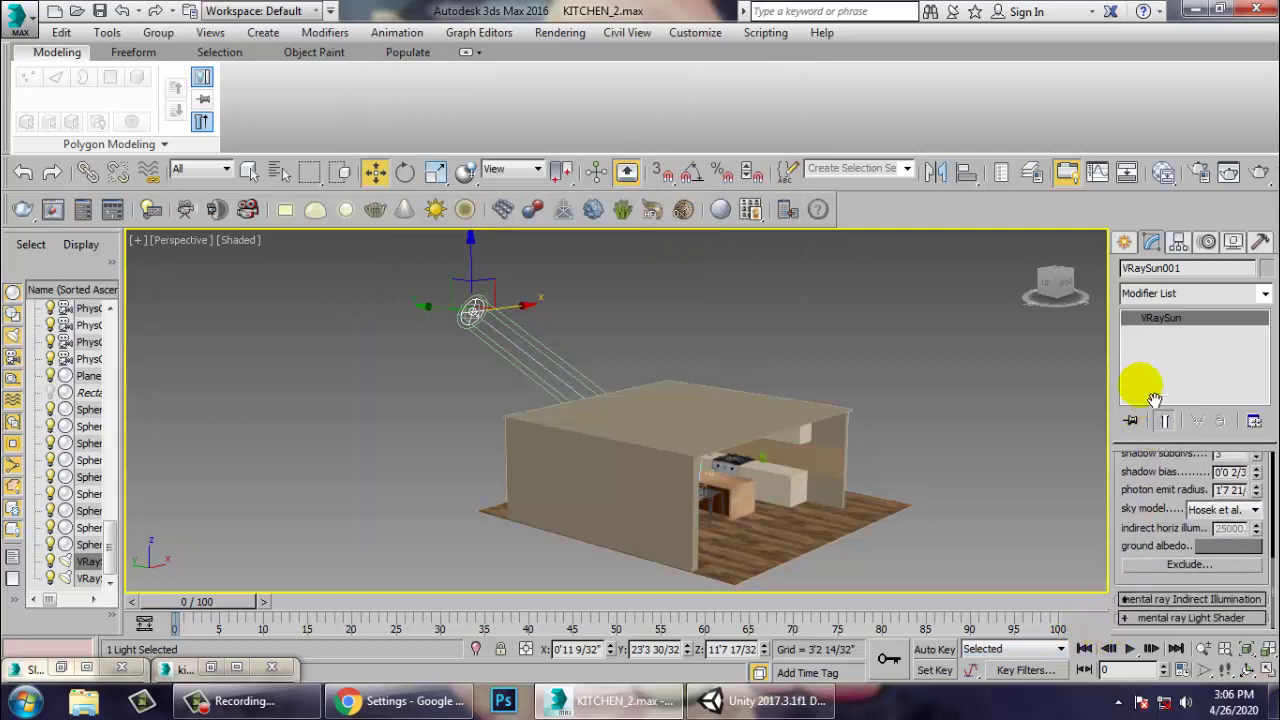
{"action": "left_click_drag", "start_coordinate": [1137, 490], "coordinate": [1152, 645]}
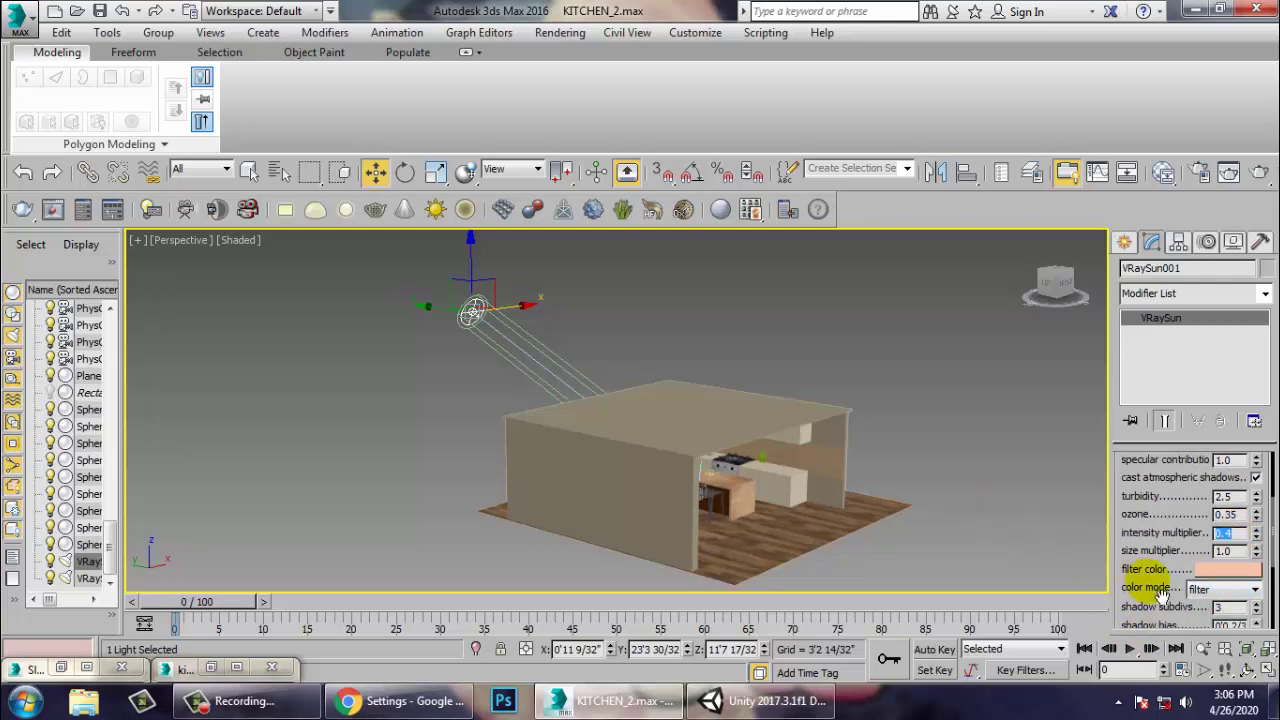
Increase the VRaySun's photon emit radius until its circle spans much of the kitchen building.
{"action": "scroll", "coordinate": [1160, 592], "scroll_direction": "down", "scroll_amount": 5}
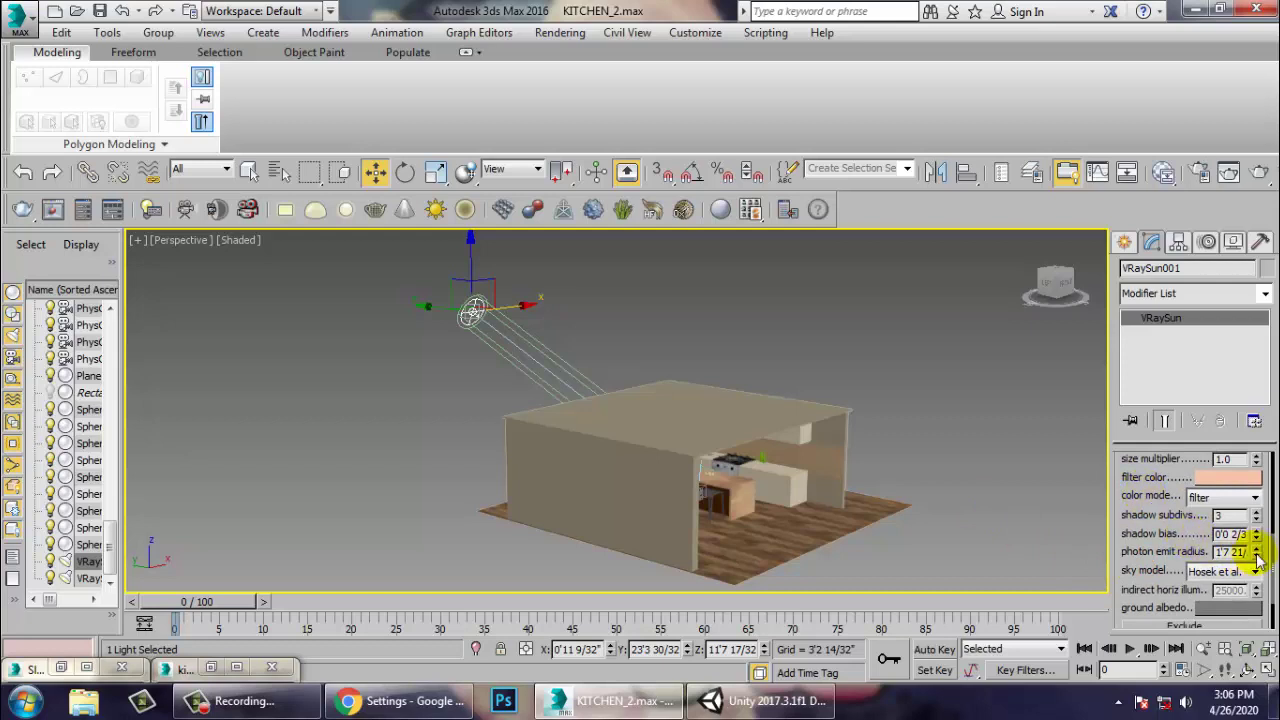
{"action": "left_click_drag", "start_coordinate": [1257, 556], "coordinate": [1158, 216]}
{"action": "middle_click_drag", "start_coordinate": [849, 338], "coordinate": [689, 419], "text": "alt"}
{"action": "scroll", "coordinate": [726, 416], "scroll_direction": "up", "scroll_amount": 3}
{"action": "scroll", "coordinate": [745, 435], "scroll_direction": "up", "scroll_amount": 6}
{"action": "scroll", "coordinate": [690, 408], "scroll_direction": "down", "scroll_amount": 5}
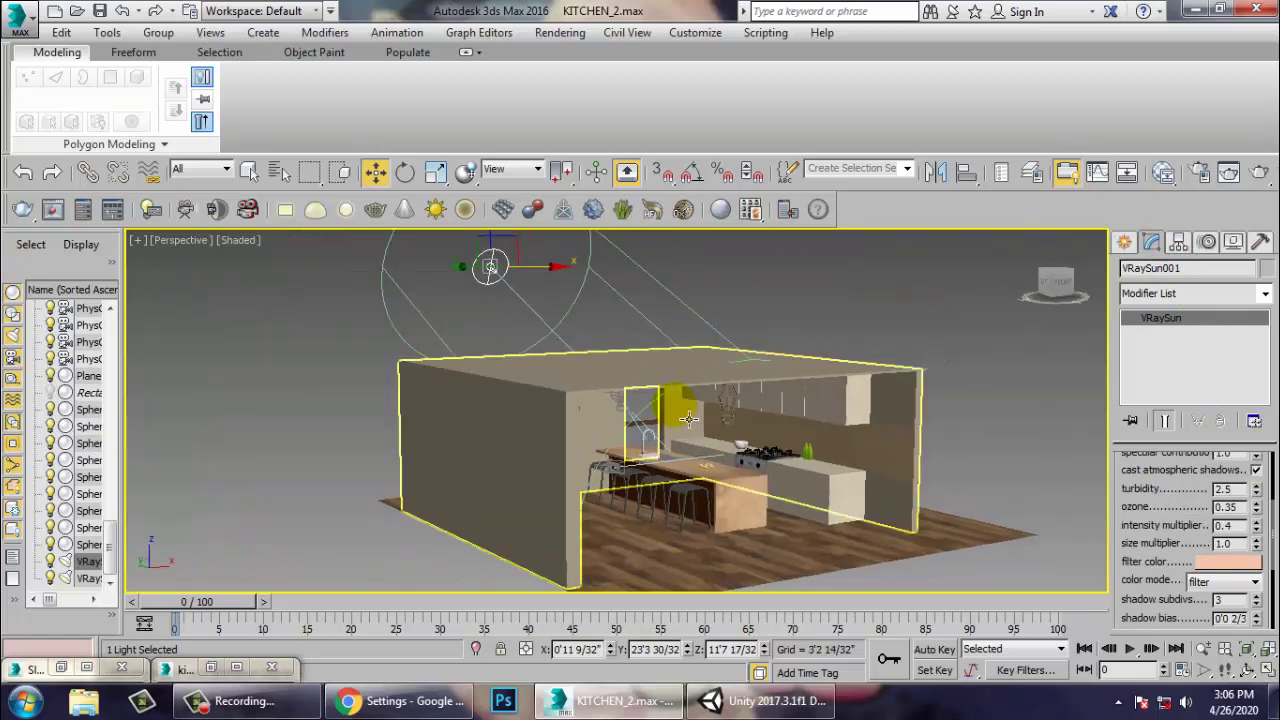
Switch the Perspective view to Realistic shading, then look through PhysCamera001 with safe frames shown.
{"action": "left_click", "coordinate": [237, 241]}
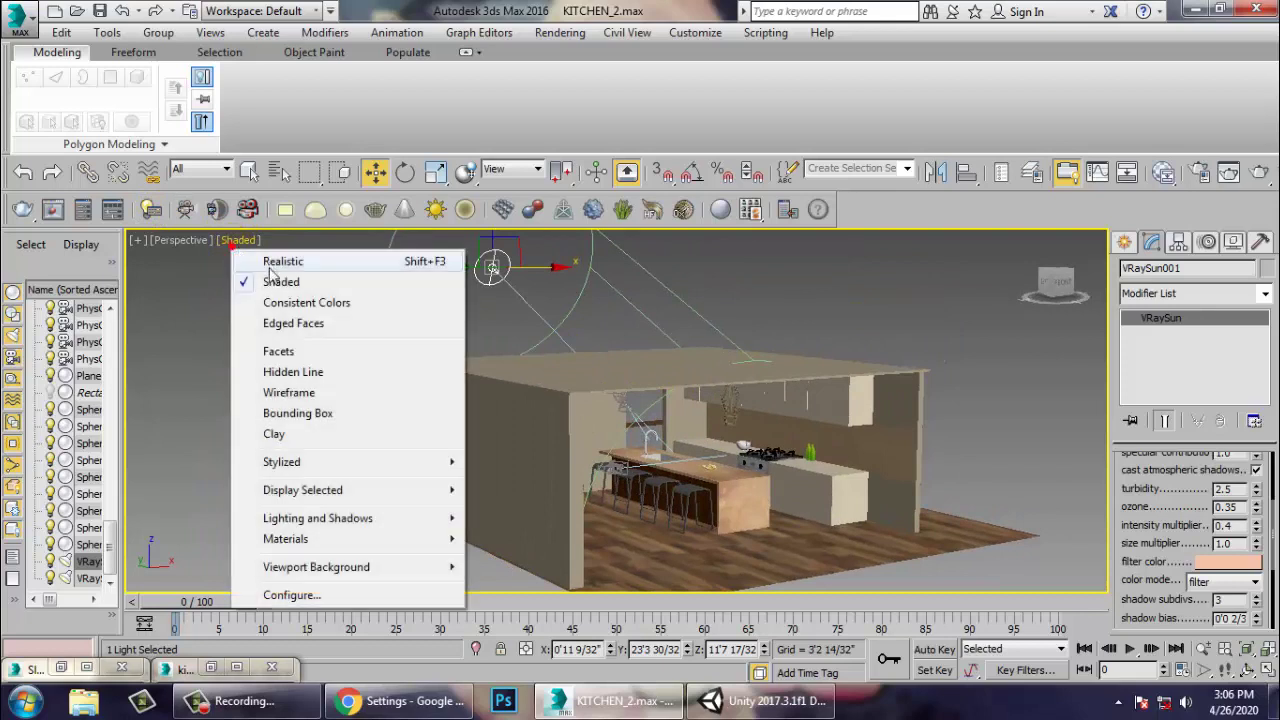
{"action": "left_click", "coordinate": [283, 262]}
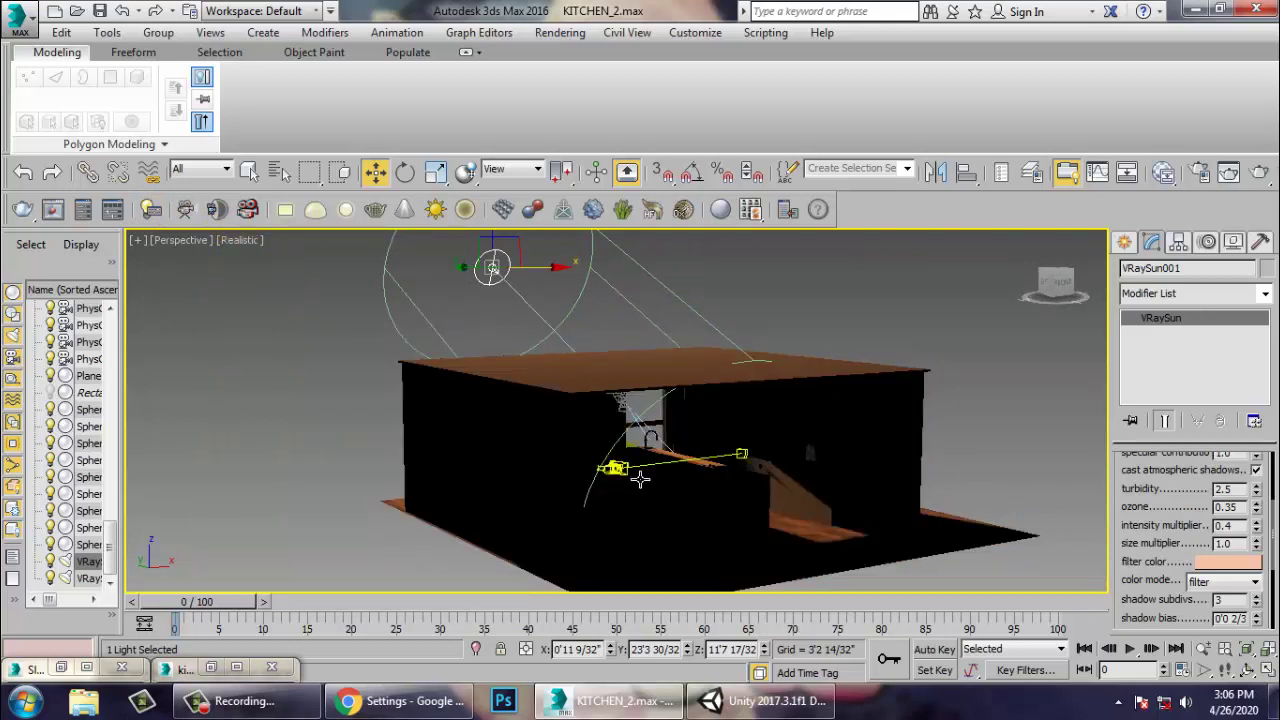
{"action": "key", "text": "c"}
{"action": "double_click", "coordinate": [600, 214]}
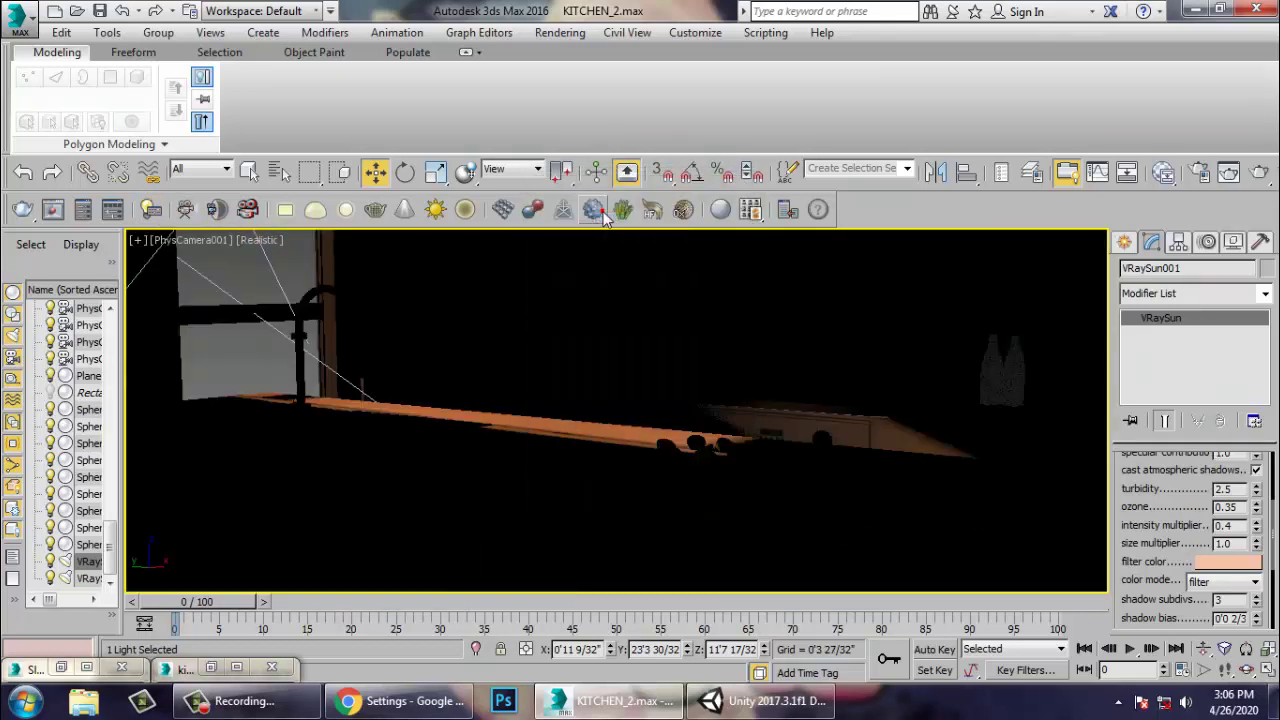
{"action": "key", "text": "shift+f"}
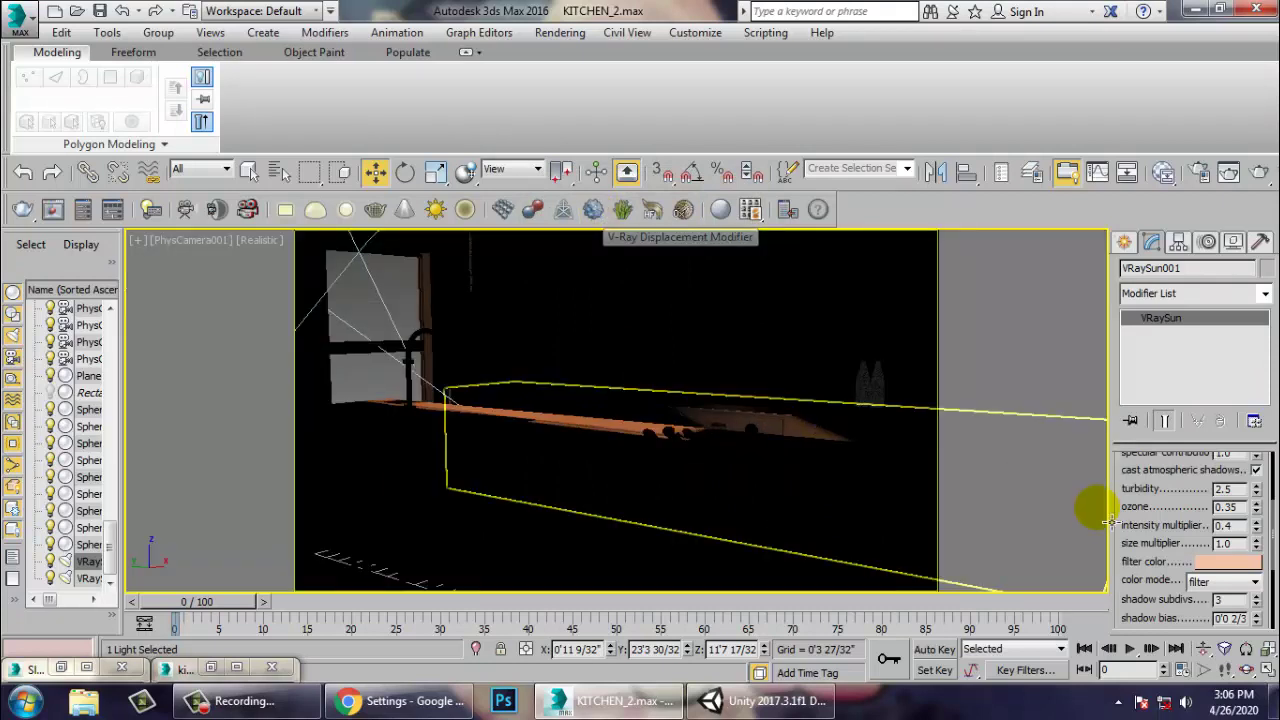
Lighten the VRaySun's filter color to a paler orange with red 240, green 170 and blue 143.
{"action": "left_click", "coordinate": [1228, 561]}
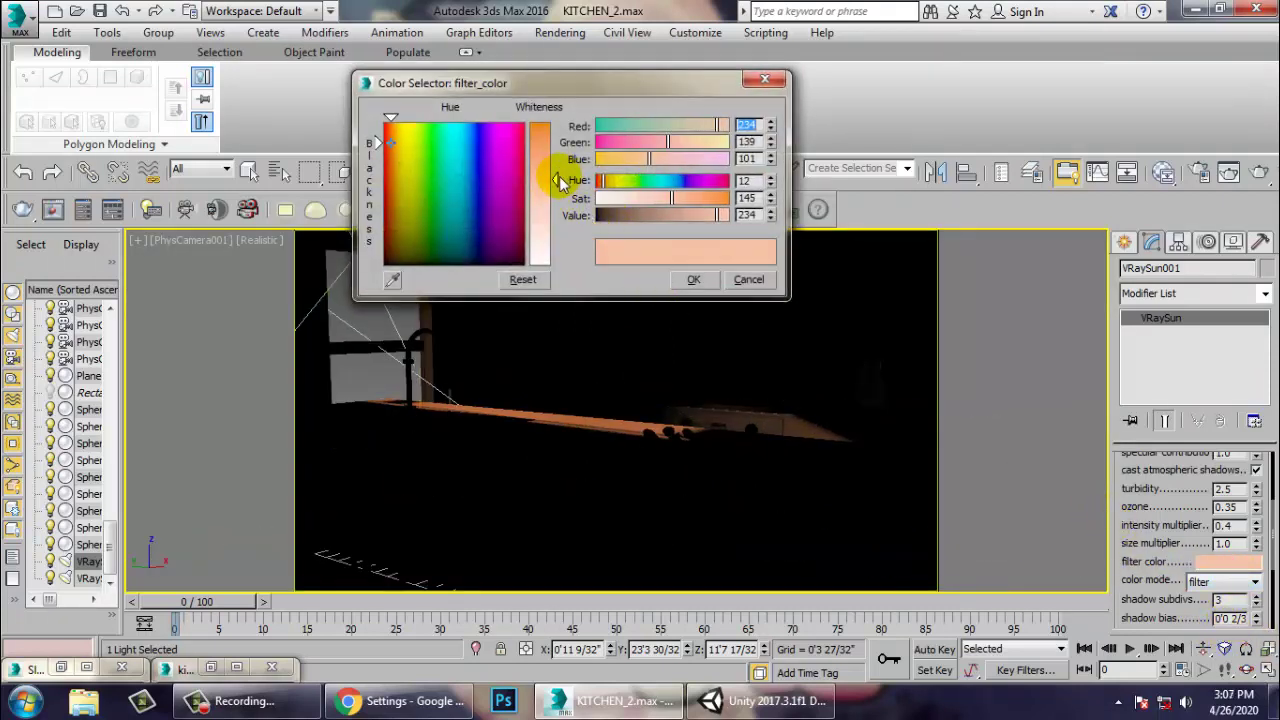
{"action": "left_click_drag", "start_coordinate": [557, 180], "coordinate": [556, 191]}
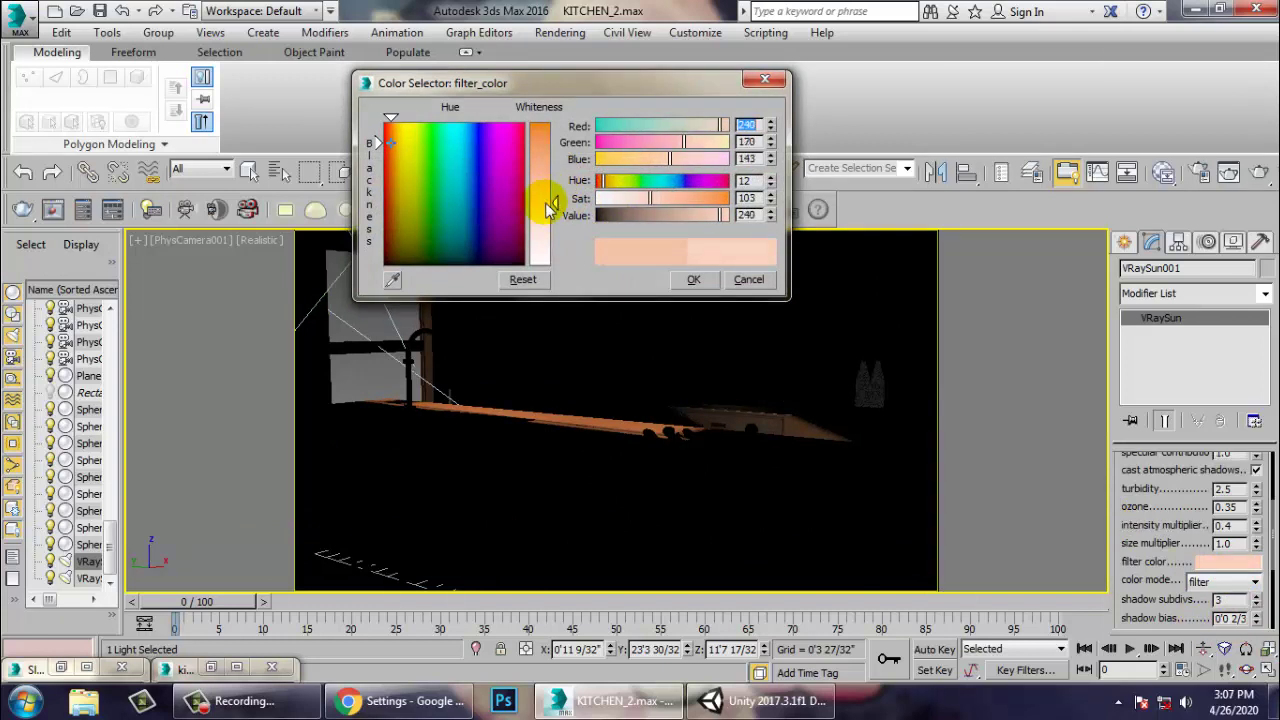
{"action": "left_click", "coordinate": [693, 279]}
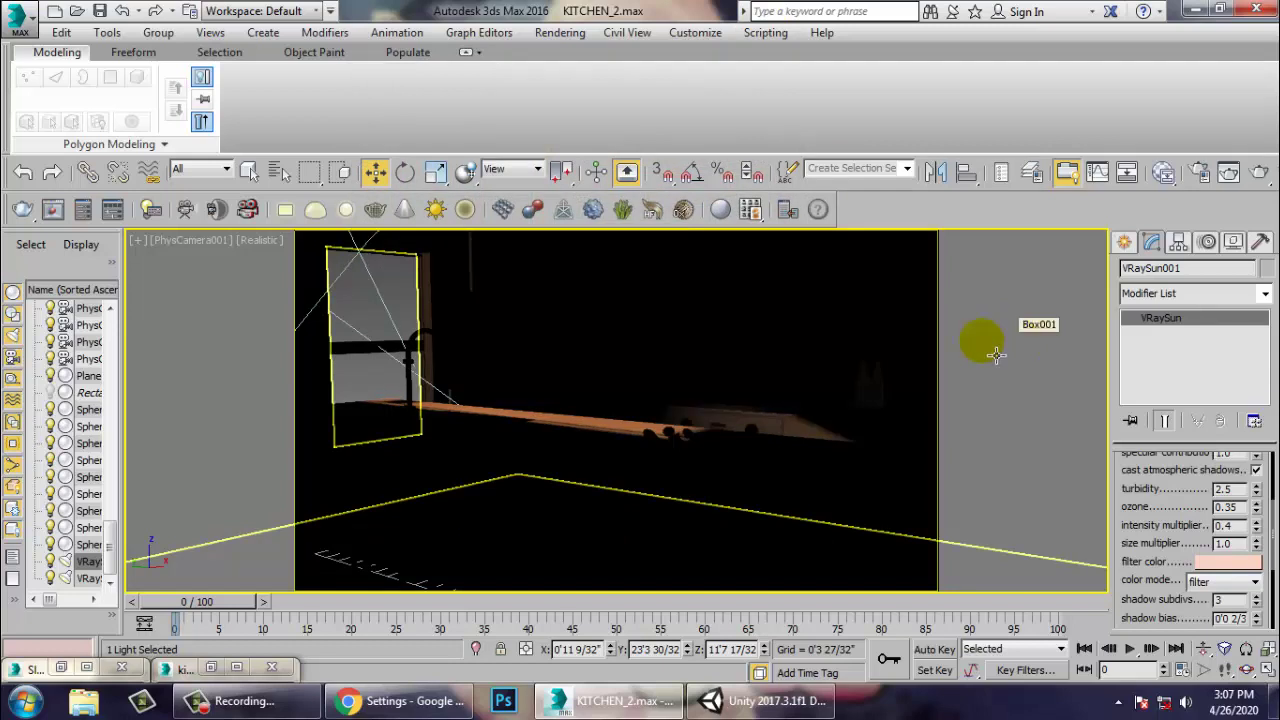
Create a VRayLight plane in front of the kitchen's open side in Perspective, with half-length about 7'6" and half-width about 5'4".
{"action": "key", "text": "p"}
{"action": "scroll", "coordinate": [697, 415], "scroll_direction": "up", "scroll_amount": 5}
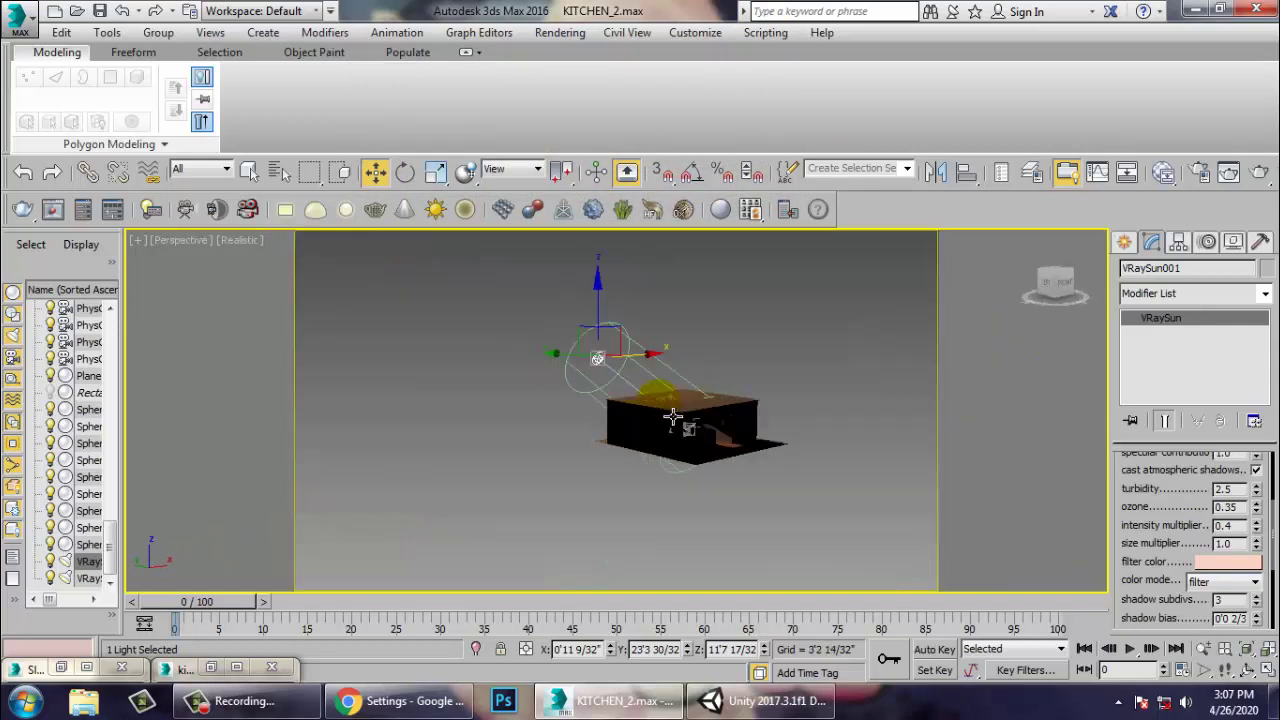
{"action": "left_click", "coordinate": [1124, 242]}
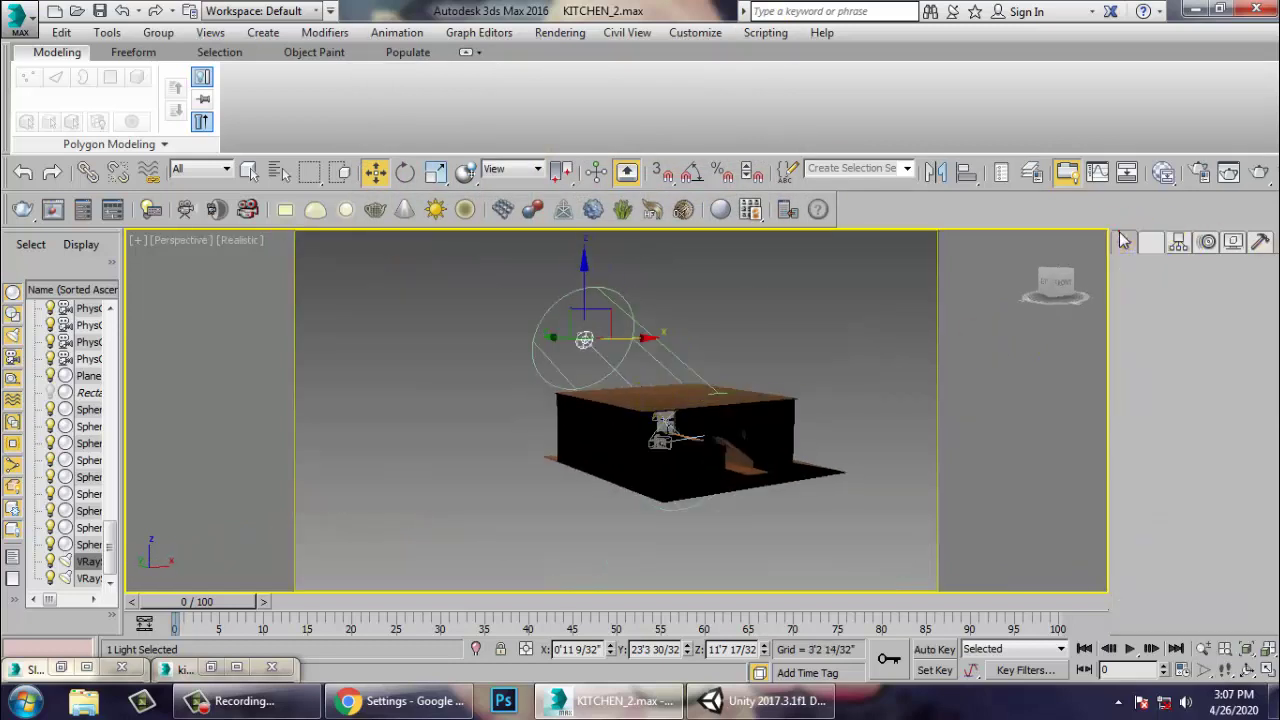
{"action": "left_click", "coordinate": [1157, 362]}
{"action": "mouse_move", "coordinate": [700, 466]}
{"action": "middle_mouse_down", "text": "alt"}
{"action": "mouse_move", "coordinate": [688, 508]}
{"action": "mouse_move", "coordinate": [694, 496]}
{"action": "middle_mouse_up", "text": "alt"}
{"action": "mouse_move", "coordinate": [706, 484]}
{"action": "left_mouse_down"}
{"action": "mouse_move", "coordinate": [670, 596]}
{"action": "mouse_move", "coordinate": [652, 588]}
{"action": "left_mouse_up"}
{"action": "key", "text": "w"}
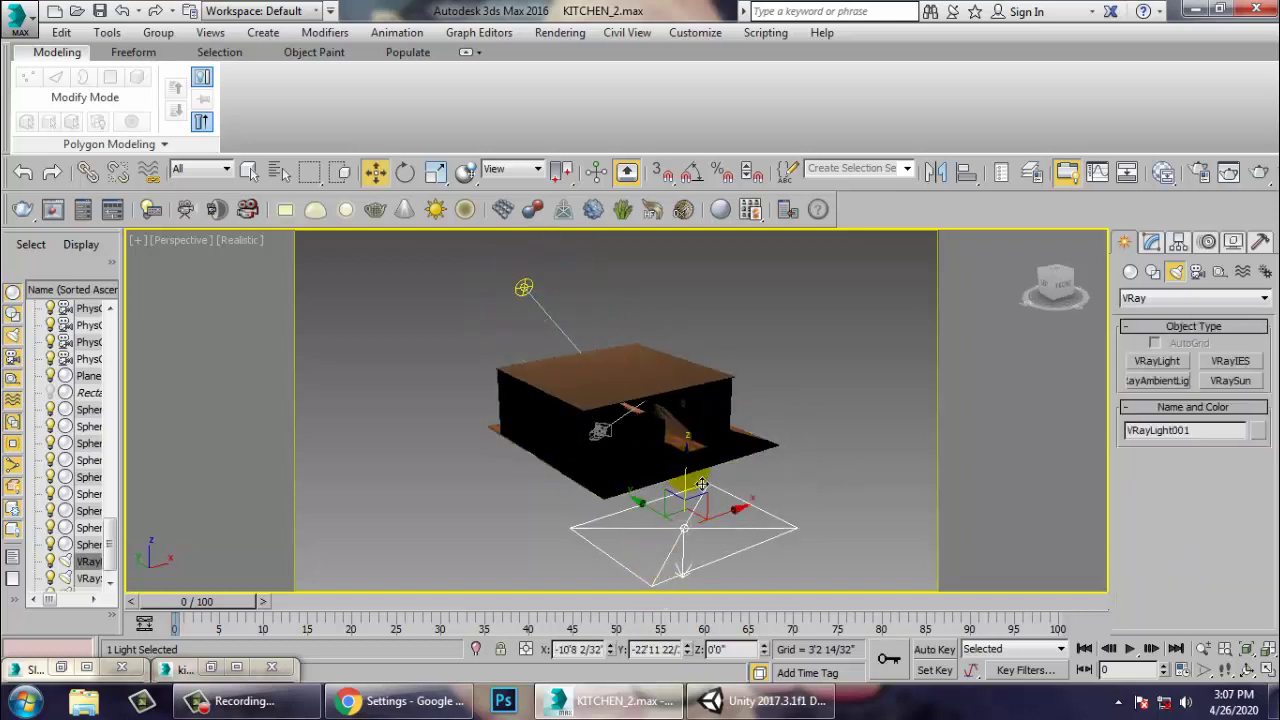
Turn the plane light upright to face the open kitchen and position it at a height of about 7'6".
{"action": "left_click_drag", "start_coordinate": [695, 486], "coordinate": [669, 437]}
{"action": "key", "text": "e"}
{"action": "key", "text": "w"}
{"action": "key", "text": "w"}
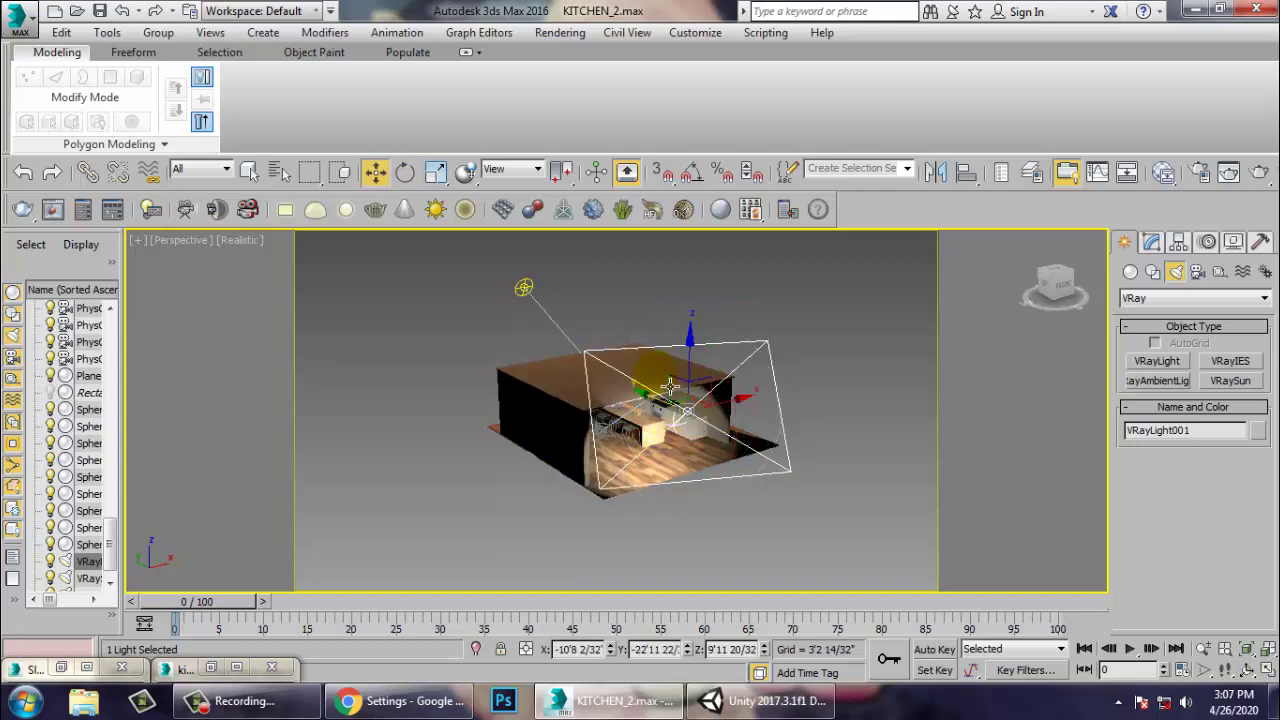
{"action": "left_click_drag", "start_coordinate": [698, 368], "coordinate": [697, 394]}
{"action": "middle_click_drag", "start_coordinate": [697, 394], "coordinate": [781, 362], "text": "alt"}
{"action": "scroll", "coordinate": [745, 466], "scroll_direction": "up", "scroll_amount": 5}
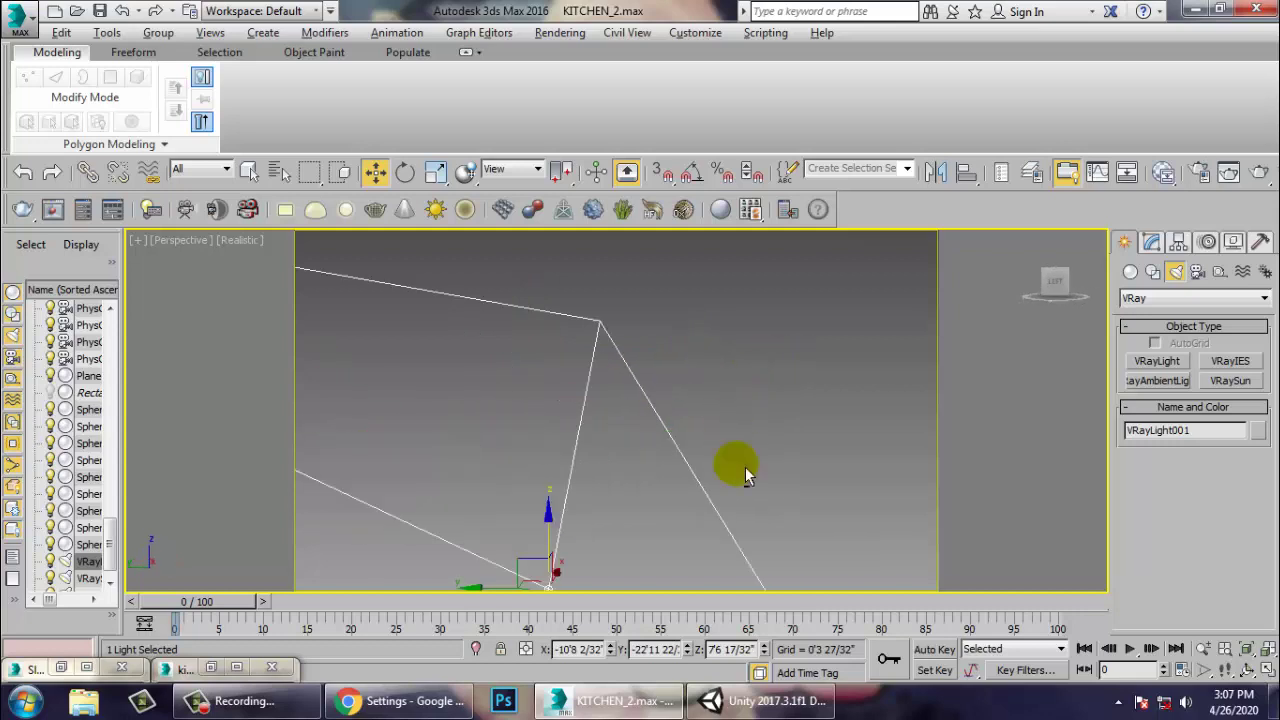
{"action": "scroll", "coordinate": [676, 474], "scroll_direction": "down", "scroll_amount": 5}
{"action": "middle_click_drag", "start_coordinate": [676, 474], "coordinate": [600, 480], "text": "alt"}
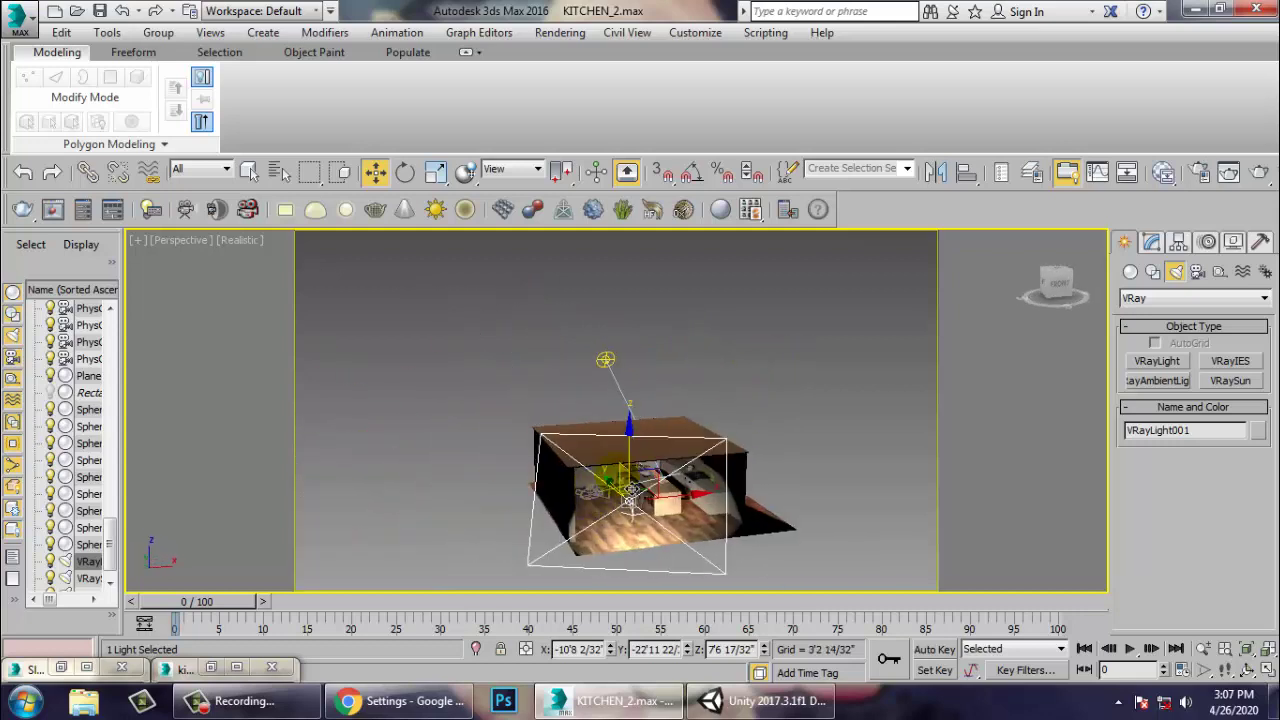
Rotate the plane light to about 65° X, -4° Y and -35° Z, and check the lighting through PhysCamera001.
{"action": "key", "text": "r"}
{"action": "key", "text": "e"}
{"action": "left_click_drag", "start_coordinate": [625, 481], "coordinate": [657, 485]}
{"action": "left_click_drag", "start_coordinate": [690, 541], "coordinate": [669, 537]}
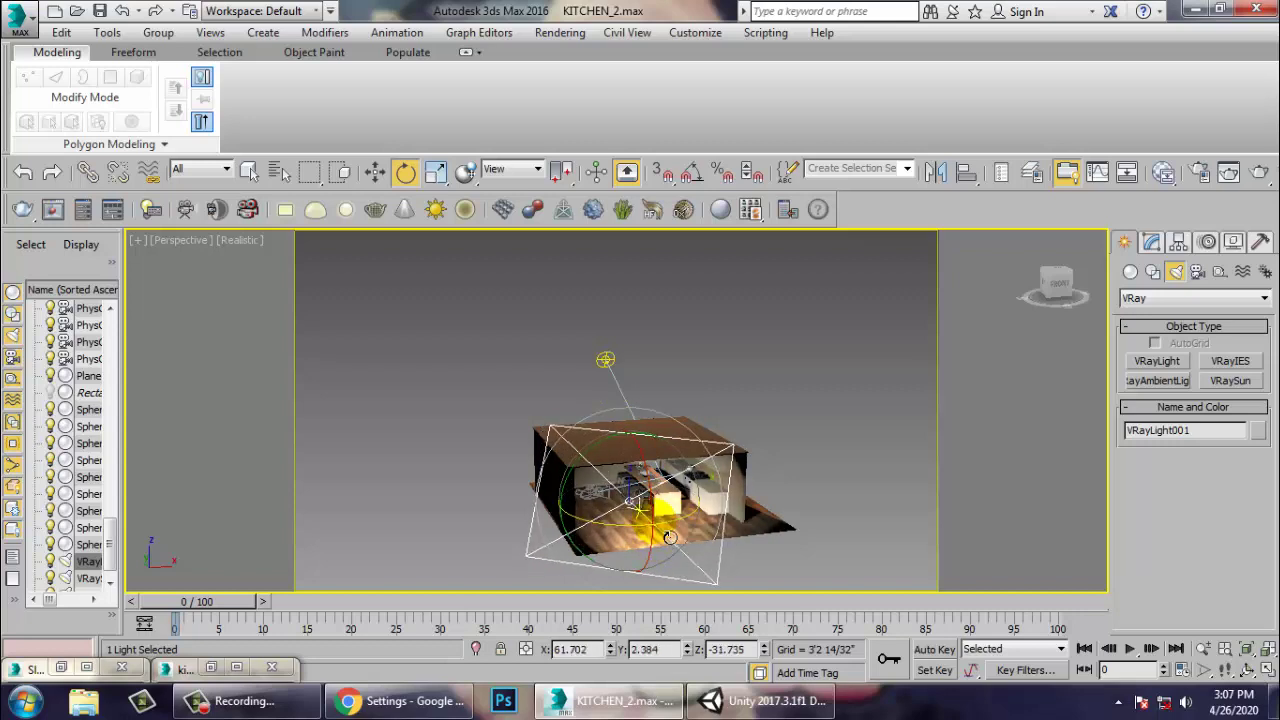
{"action": "left_click_drag", "start_coordinate": [590, 480], "coordinate": [686, 540]}
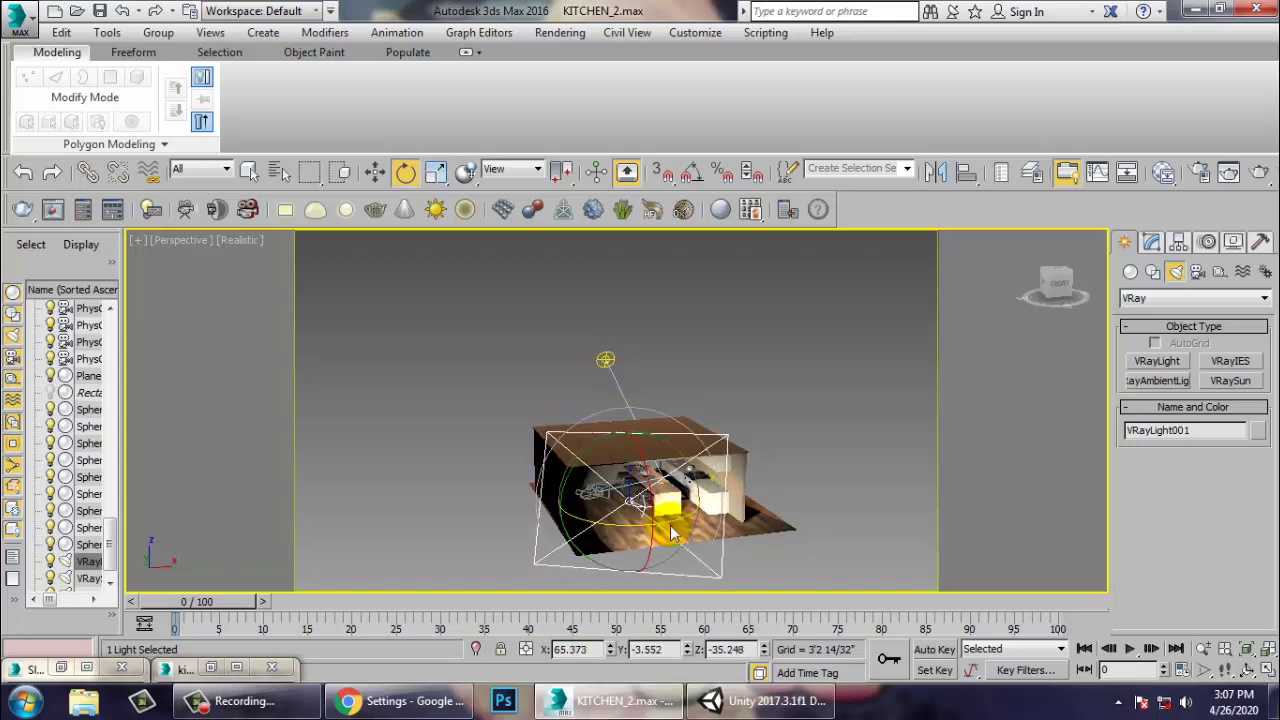
{"action": "key", "text": "c"}
{"action": "double_click", "coordinate": [609, 220]}
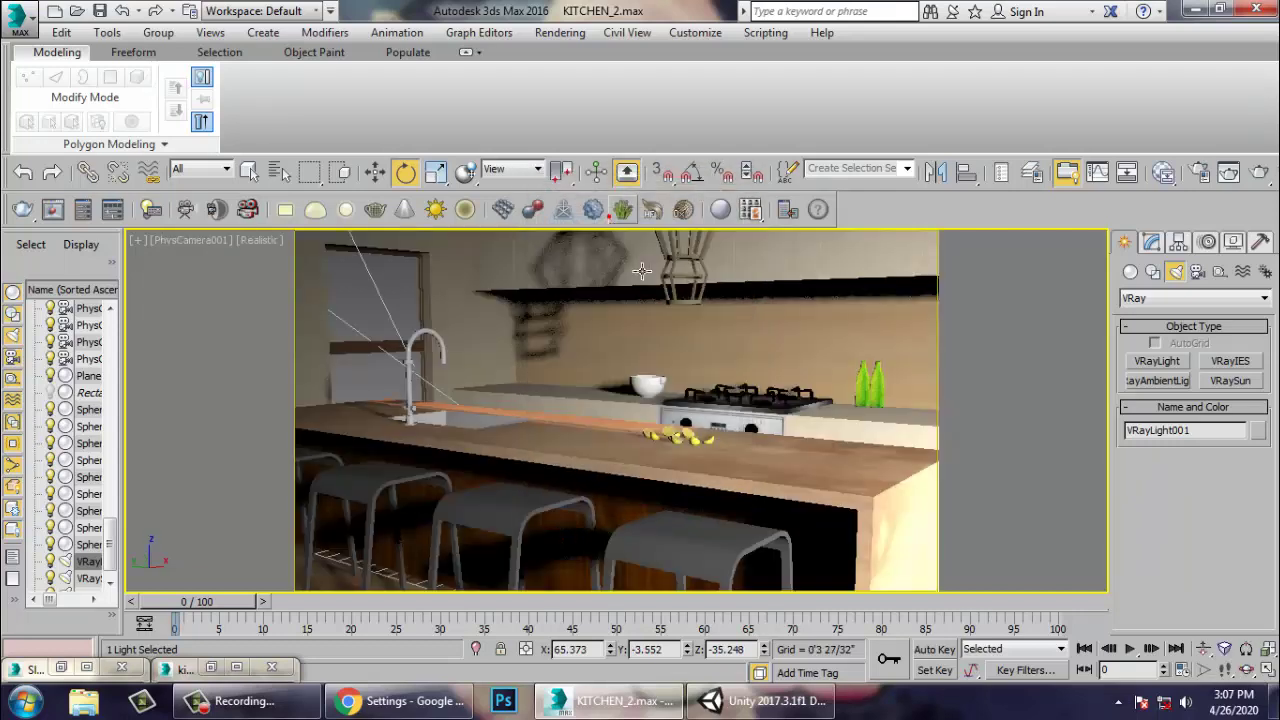
Set the plane light's intensity multiplier to 3.
{"action": "key", "text": "w"}
{"action": "left_click", "coordinate": [1150, 243]}
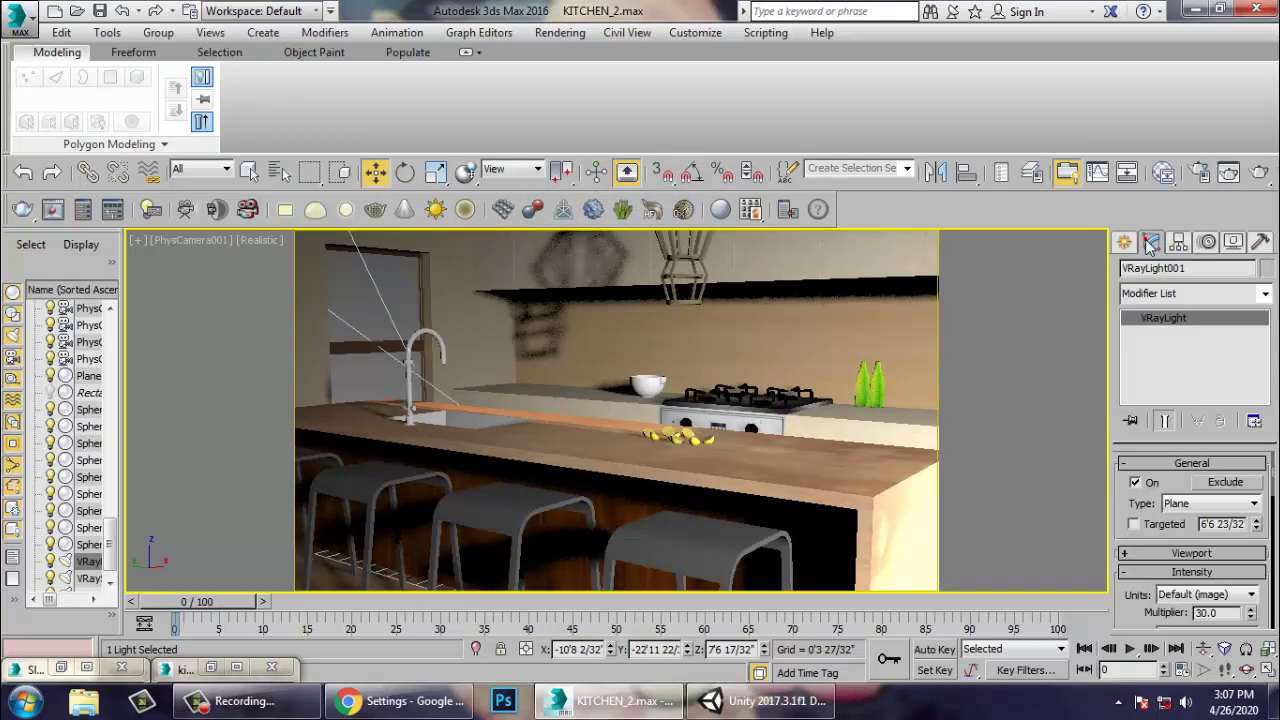
{"action": "left_click", "coordinate": [1168, 546]}
{"action": "scroll", "coordinate": [1132, 598], "scroll_direction": "down", "scroll_amount": 2}
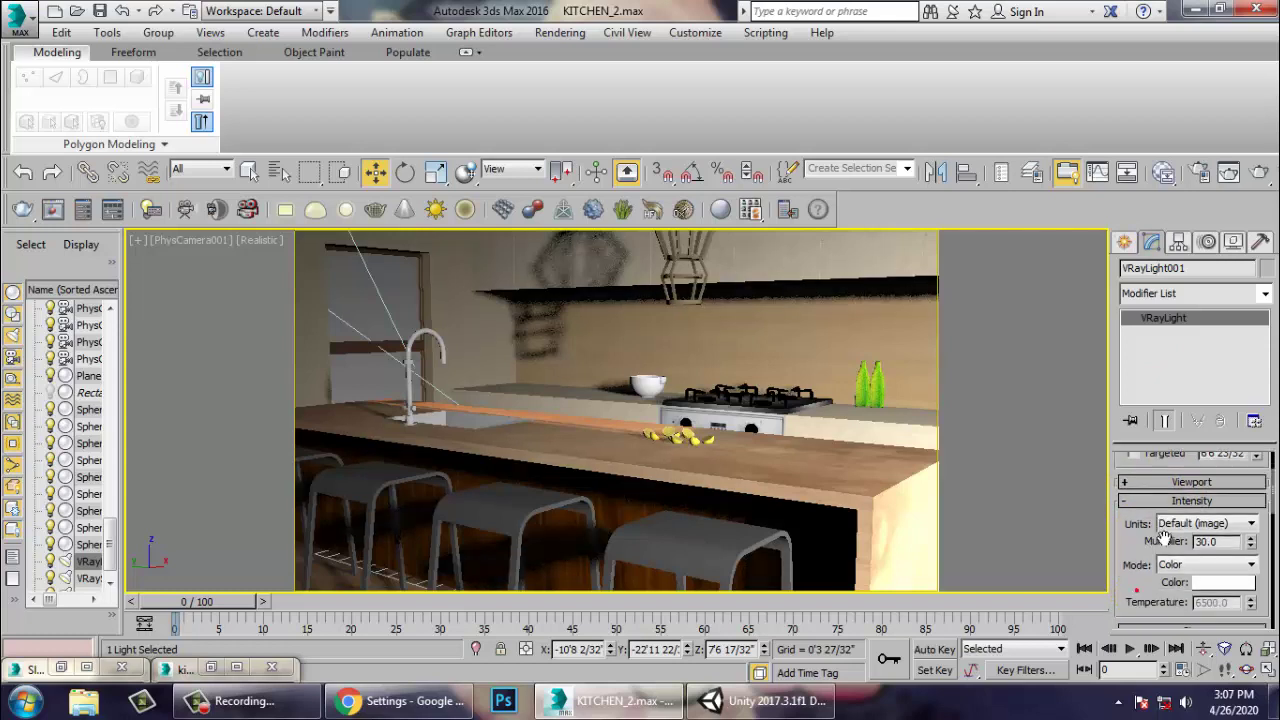
{"action": "type", "text": "3"}
{"action": "key", "text": "Return"}
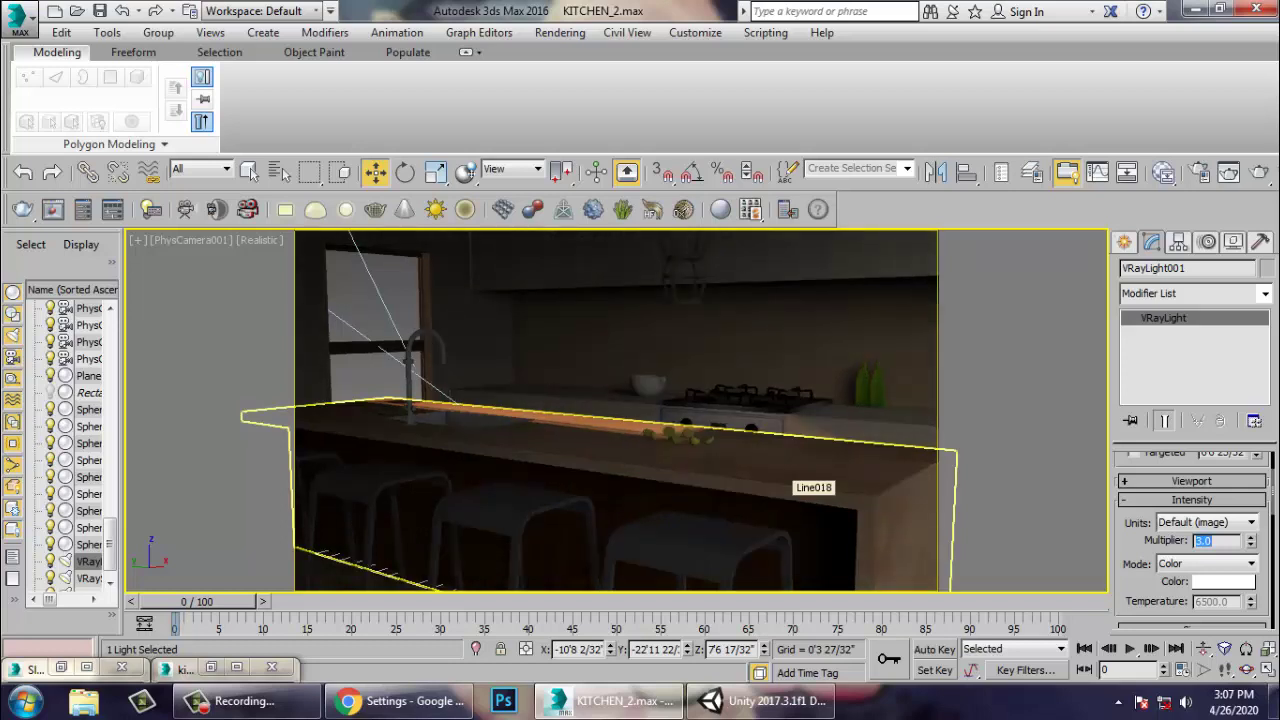
Set the plane light's color to warm tan with red 195, green 148 and blue 117, and raise its multiplier to 6.
{"action": "left_click", "coordinate": [1222, 583]}
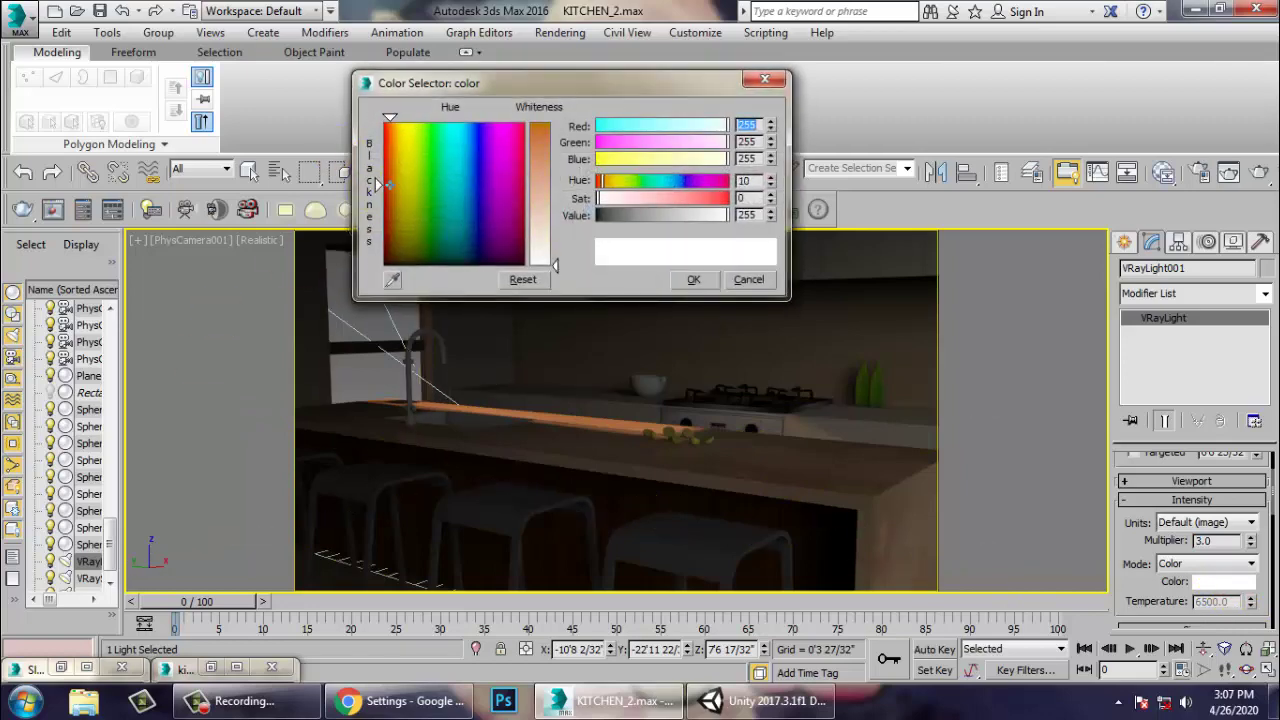
{"action": "left_click", "coordinate": [533, 224]}
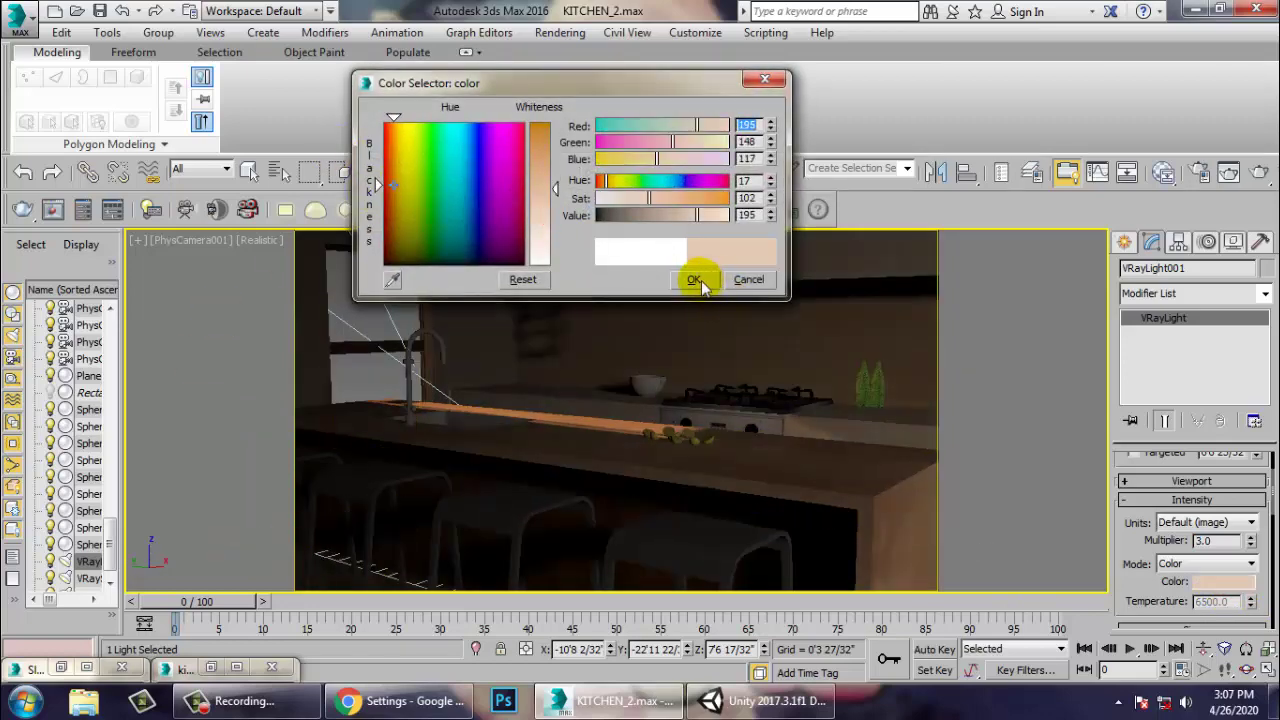
{"action": "left_click", "coordinate": [693, 279]}
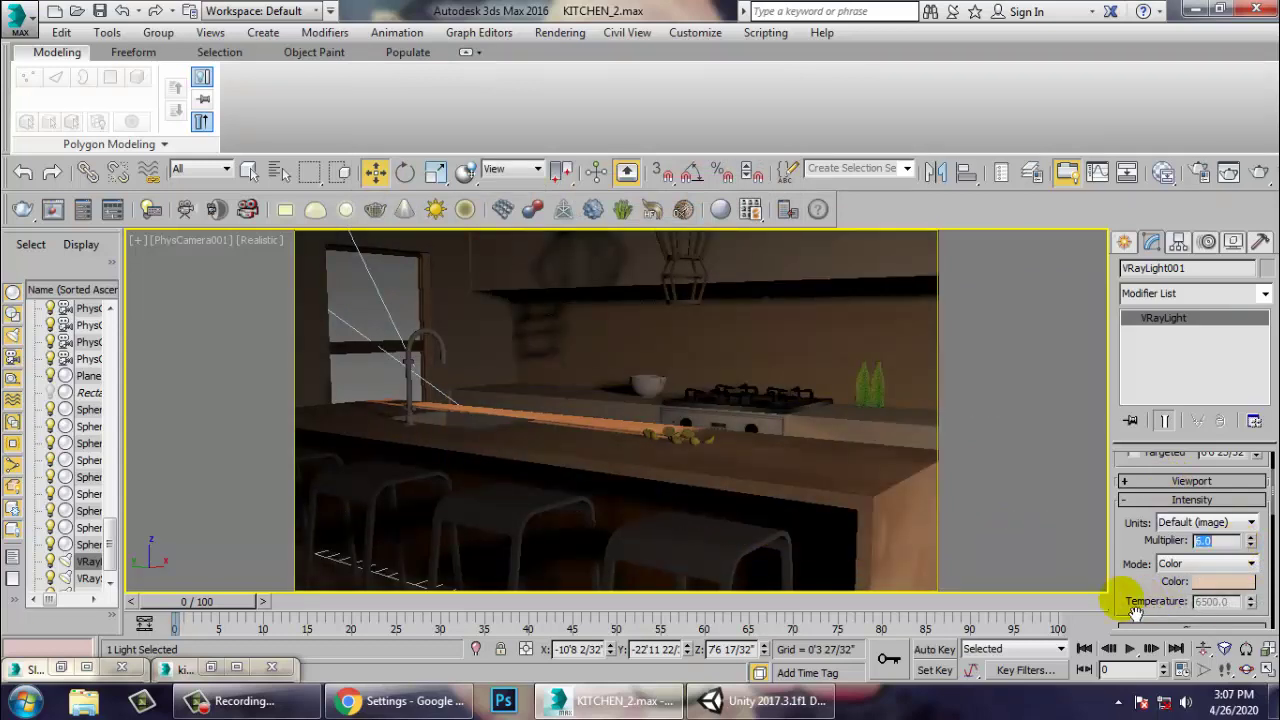
Enable the Double-sided, Invisible and No decay options for the plane light.
{"action": "left_click_drag", "start_coordinate": [1120, 480], "coordinate": [1148, 474]}
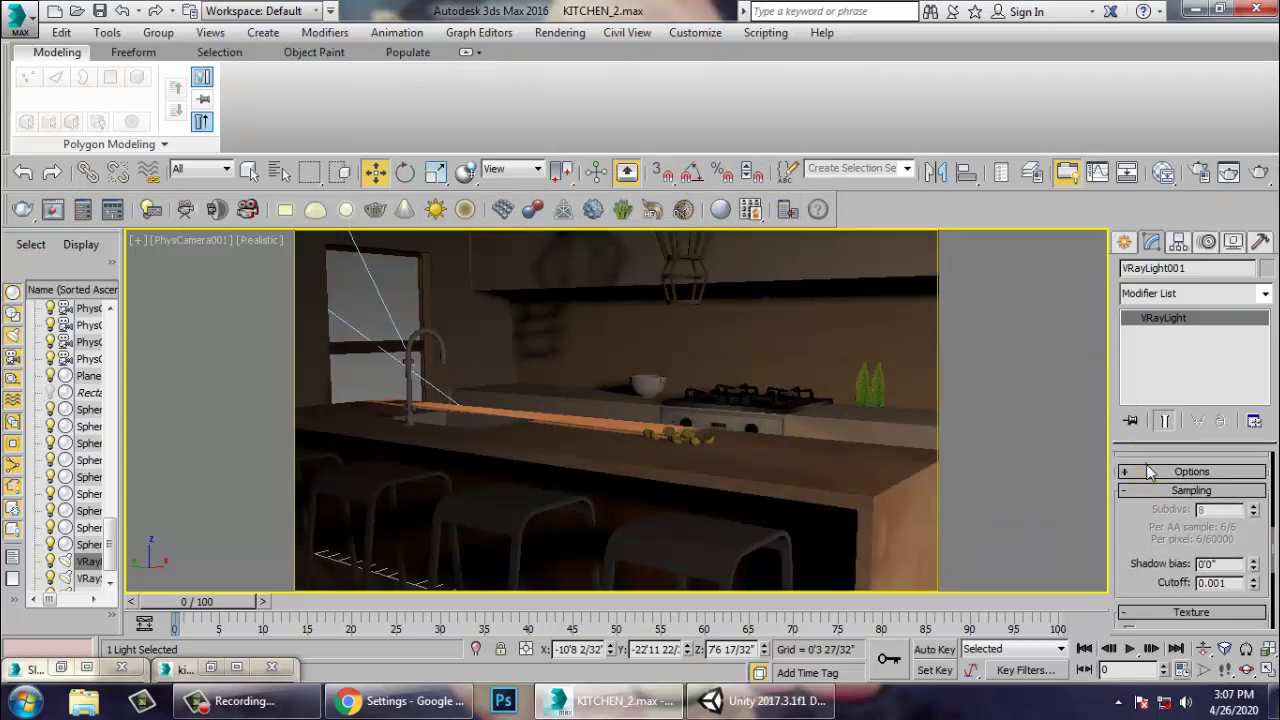
{"action": "left_click", "coordinate": [1148, 474]}
{"action": "left_click", "coordinate": [1158, 516]}
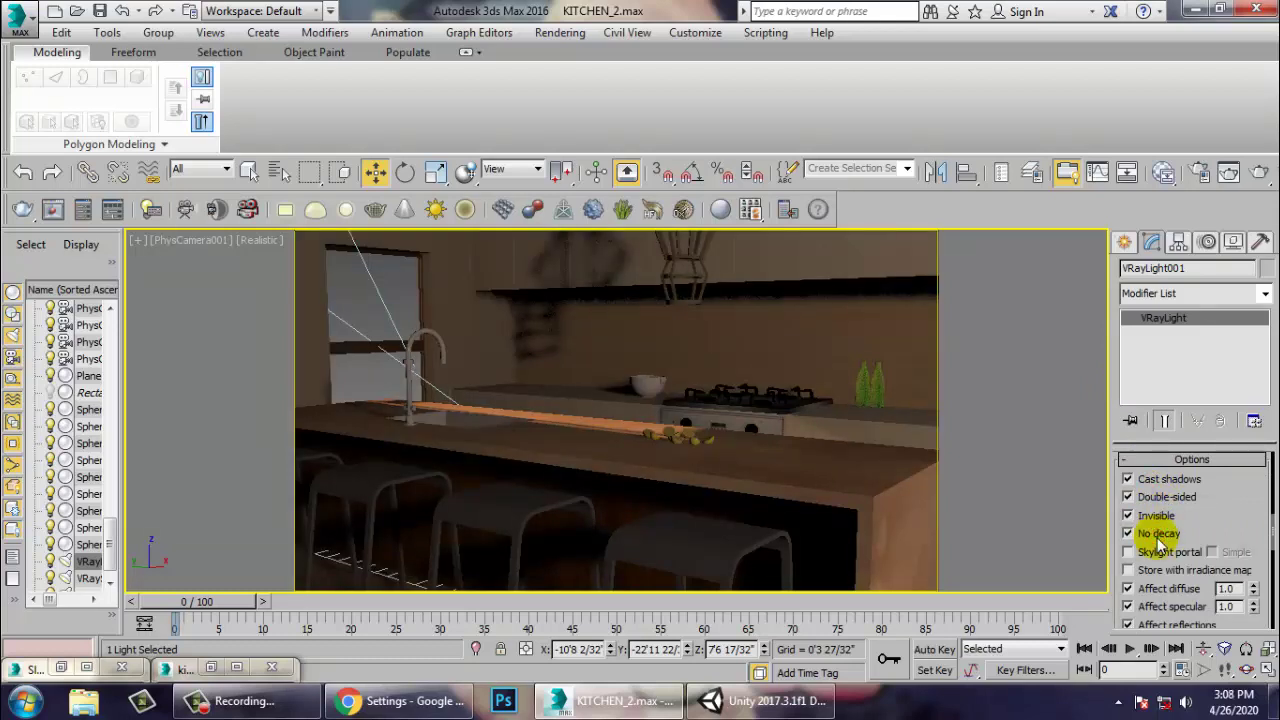
Toggle the plane light's Cast shadows option off and on to compare the shading, leaving it enabled.
{"action": "left_click", "coordinate": [1129, 480]}
{"action": "left_click", "coordinate": [1129, 480]}
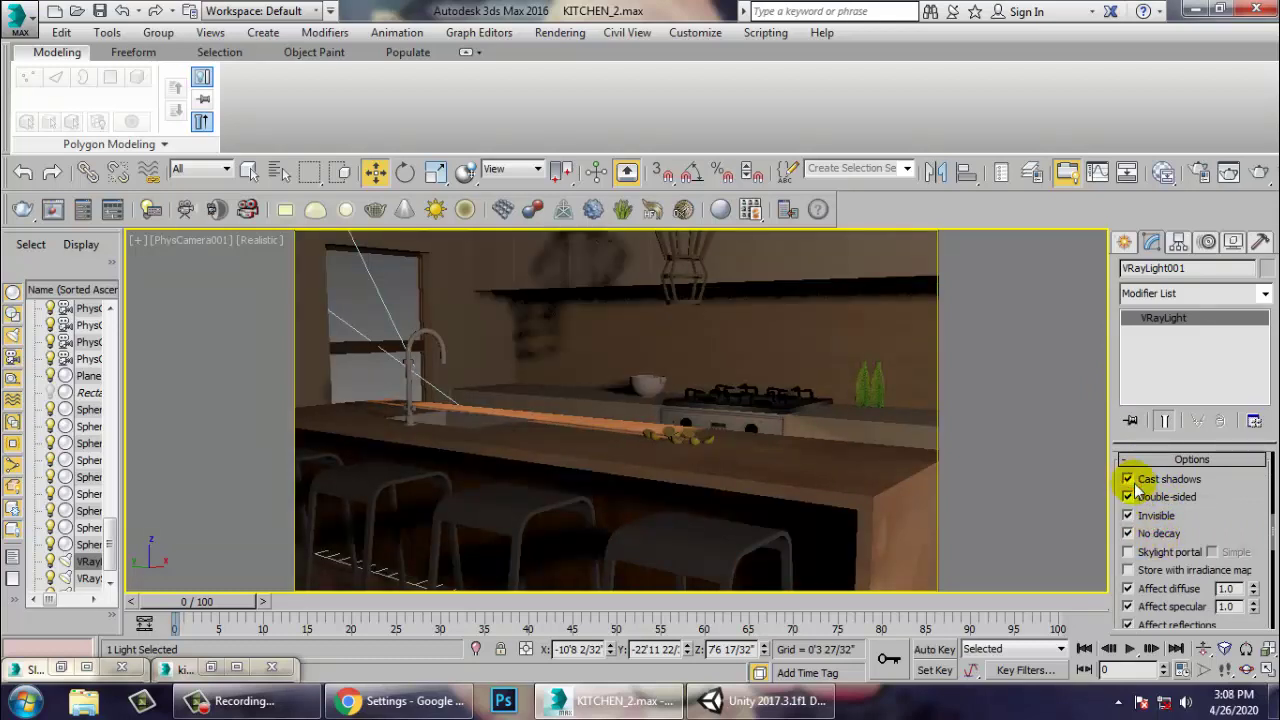
{"action": "left_click", "coordinate": [1129, 480]}
{"action": "left_click", "coordinate": [1131, 481]}
{"action": "left_click", "coordinate": [1129, 480]}
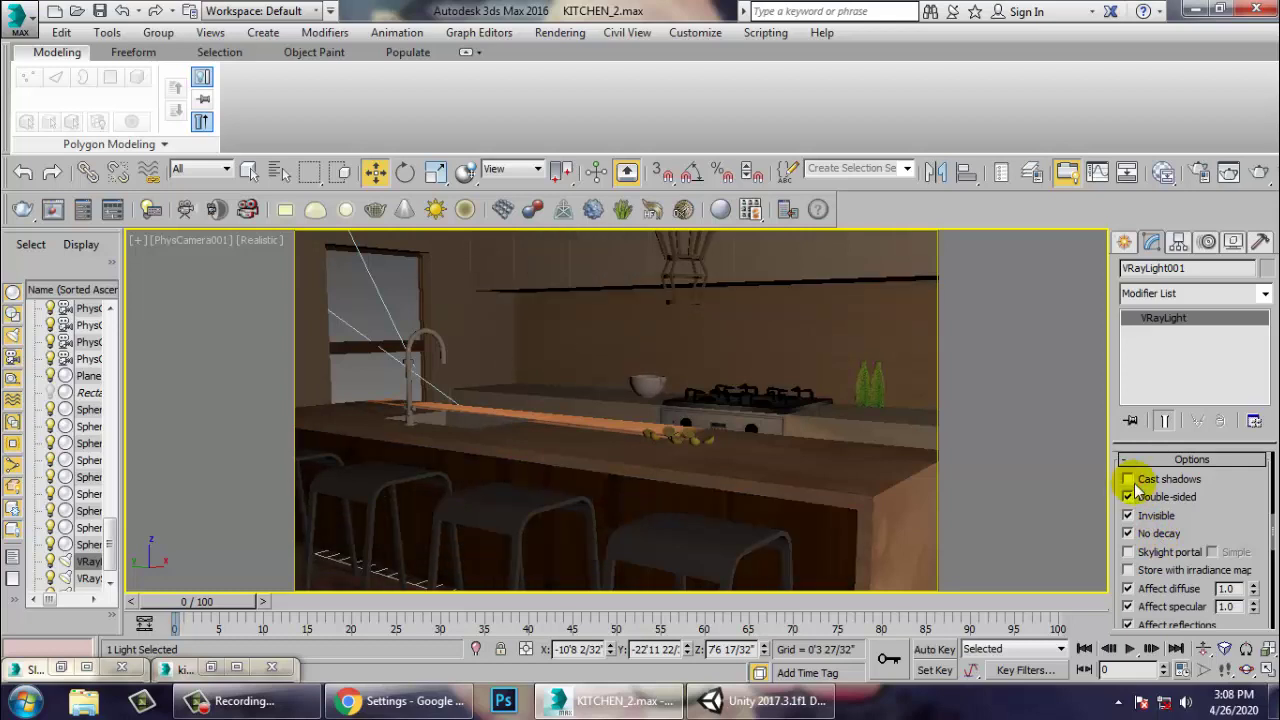
{"action": "left_click", "coordinate": [1129, 480]}
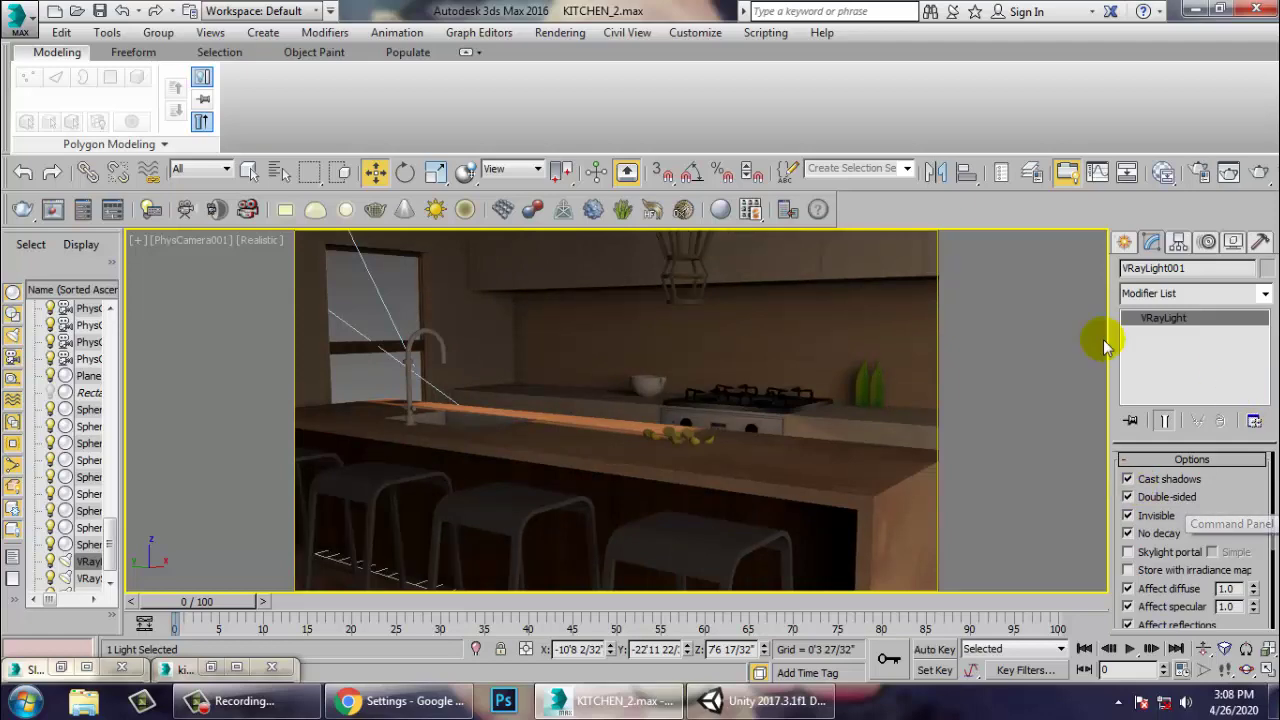
Render a test image of the PhysCamera001 view and close the V-Ray frame buffer.
{"action": "left_click", "coordinate": [556, 32]}
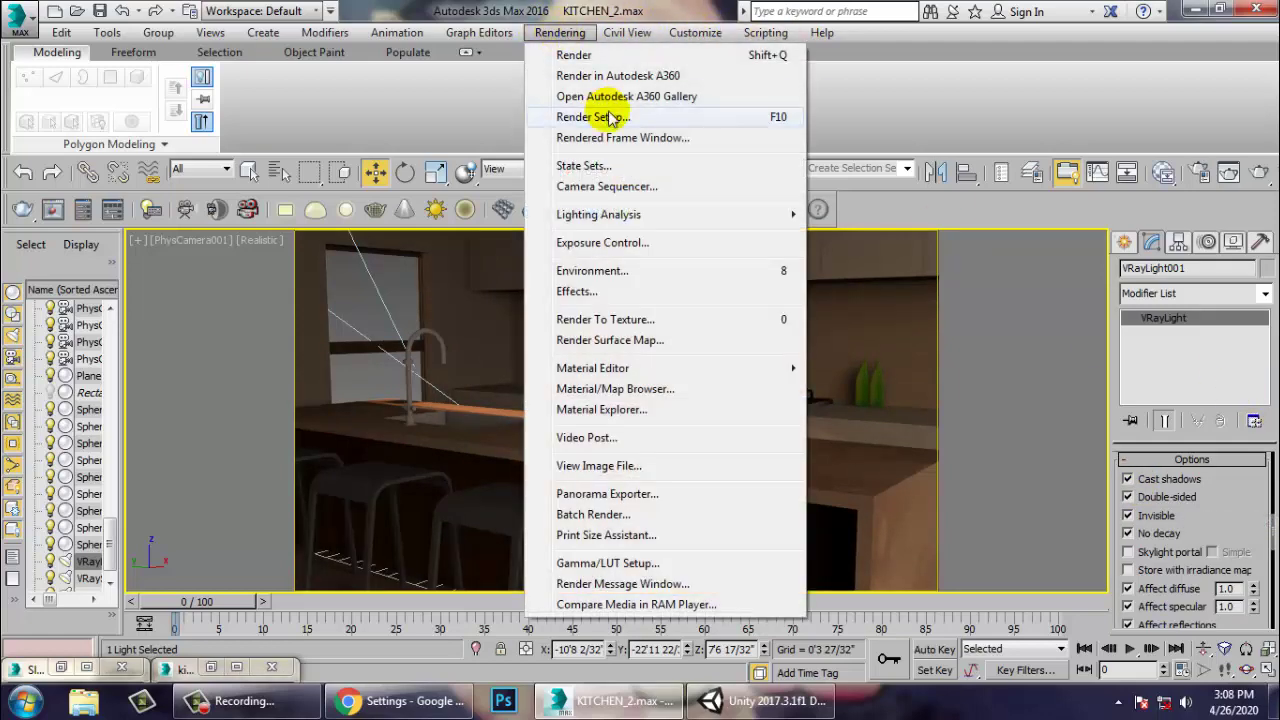
{"action": "left_click", "coordinate": [870, 350]}
{"action": "left_click", "coordinate": [562, 33]}
{"action": "left_click", "coordinate": [592, 56]}
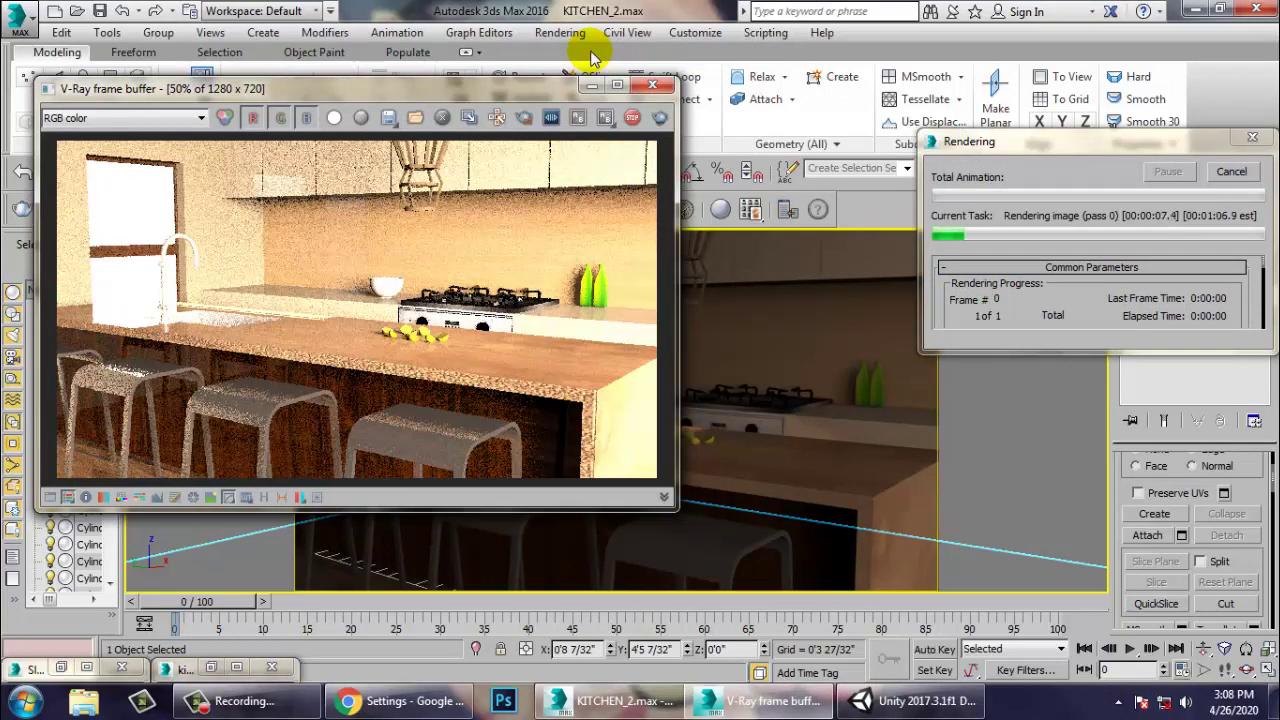
{"action": "left_click", "coordinate": [652, 85]}
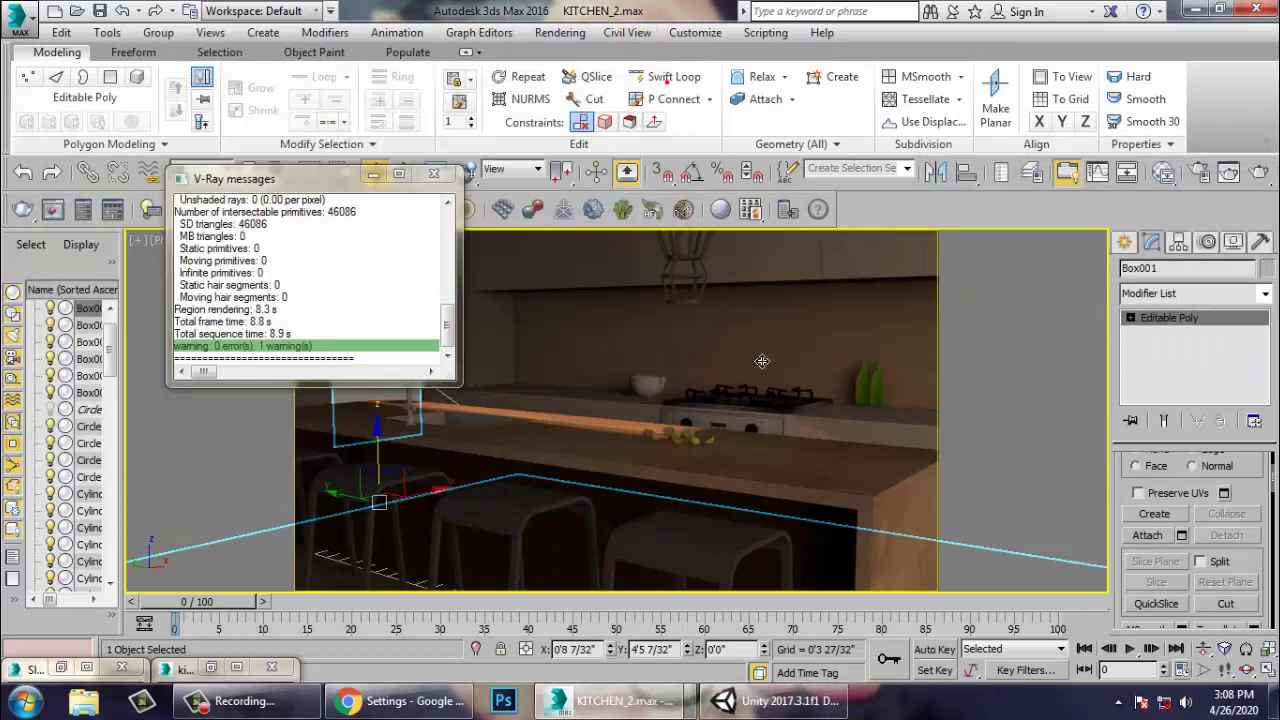
Select the V-Ray plane light from the perspective view and set its multiplier to 1.
{"action": "key", "text": "p"}
{"action": "scroll", "coordinate": [757, 443], "scroll_direction": "down", "scroll_amount": 10}
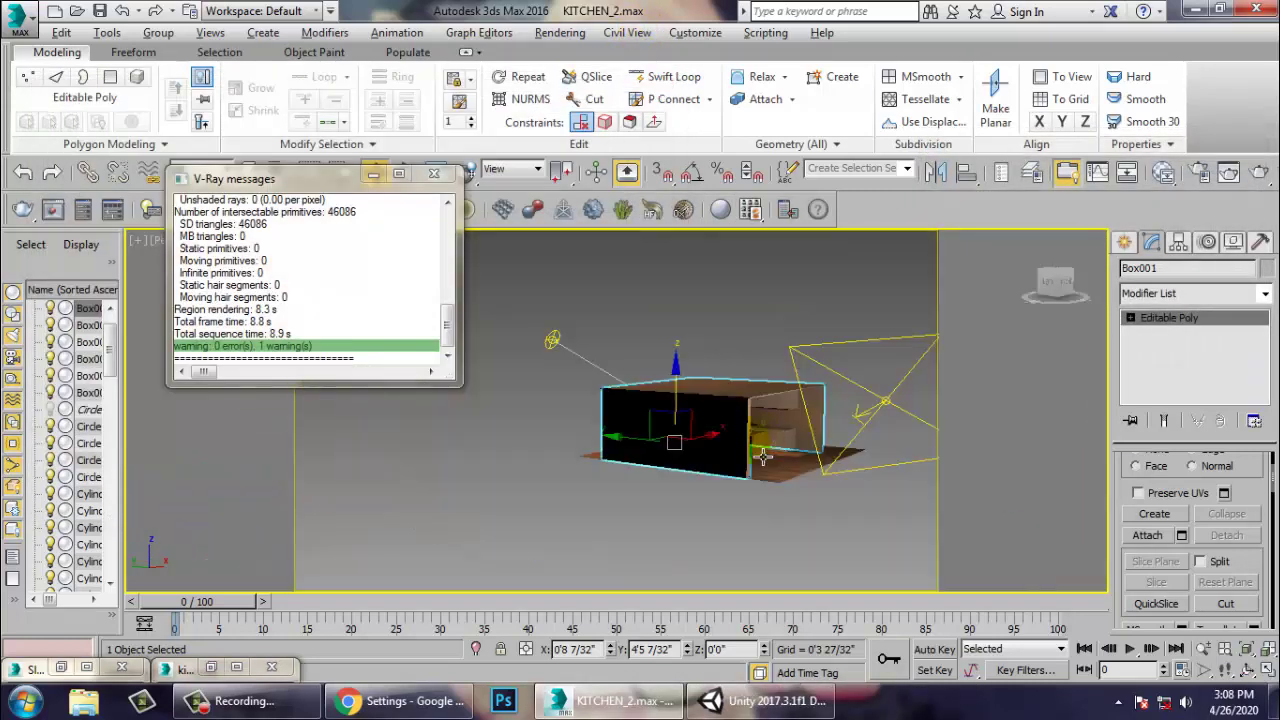
{"action": "left_click", "coordinate": [872, 433]}
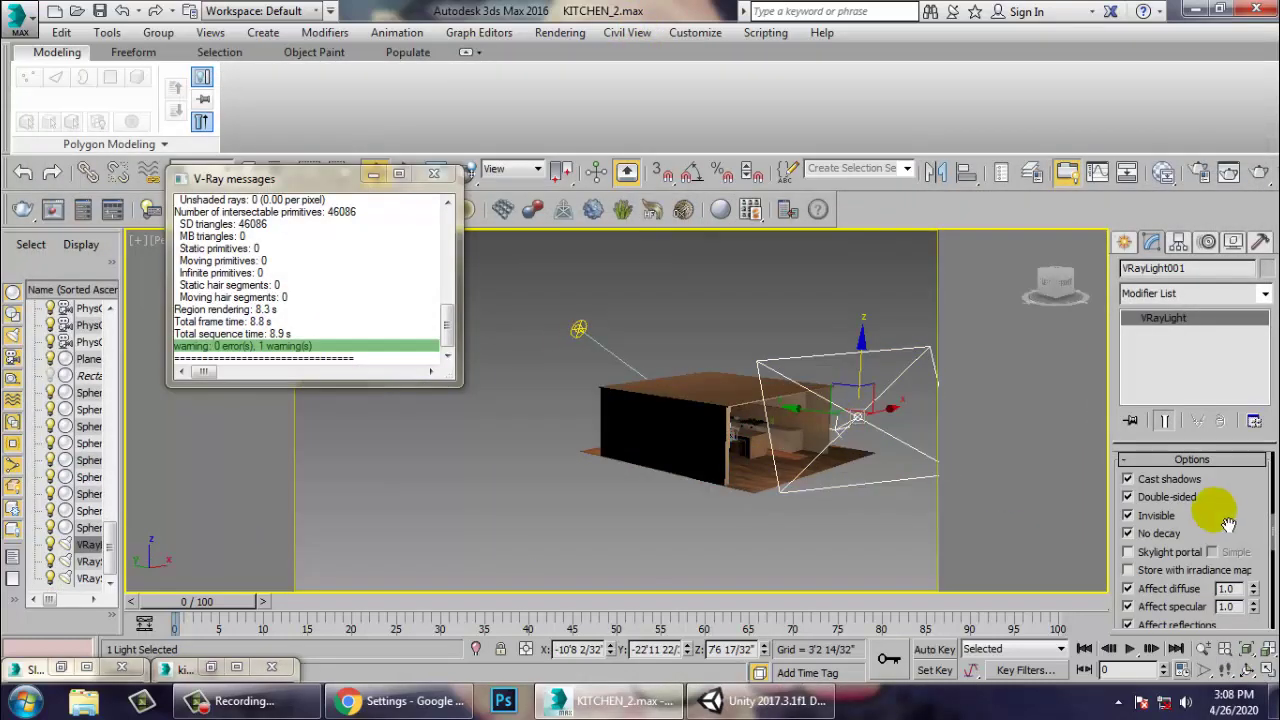
{"action": "scroll", "coordinate": [1150, 520], "scroll_direction": "up", "scroll_amount": 5}
{"action": "double_click", "coordinate": [1210, 471]}
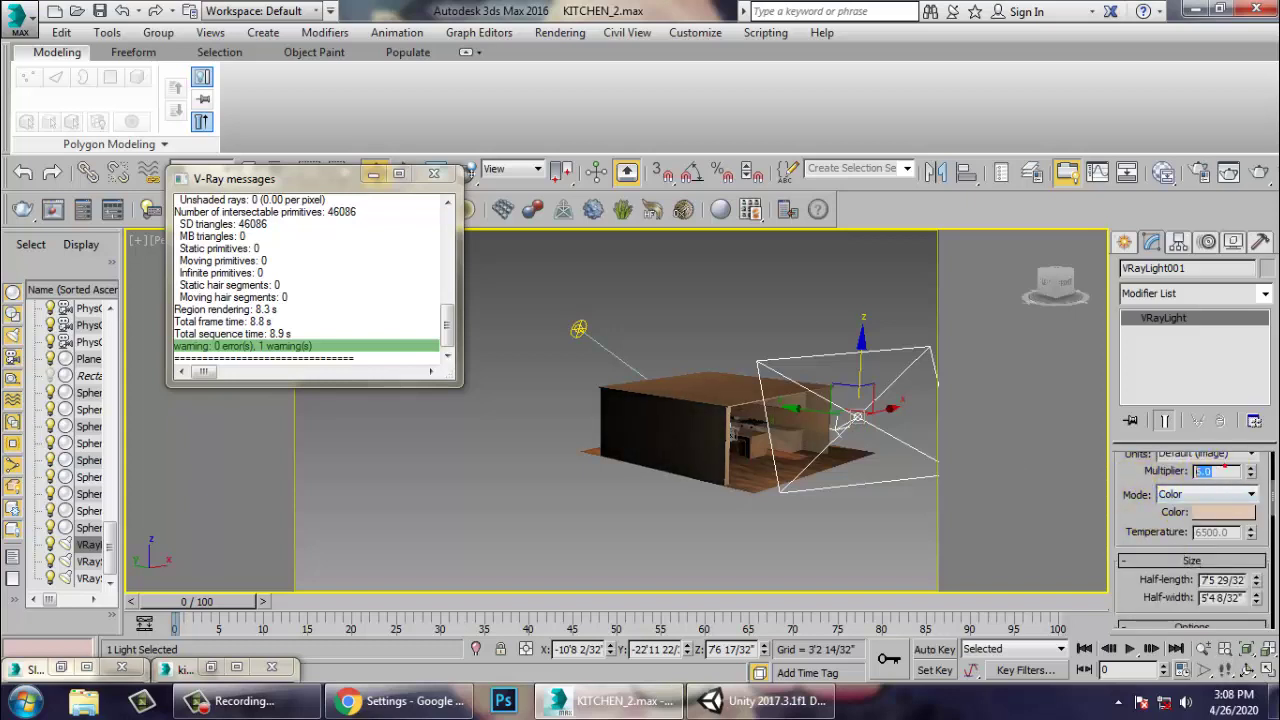
{"action": "type", "text": "1"}
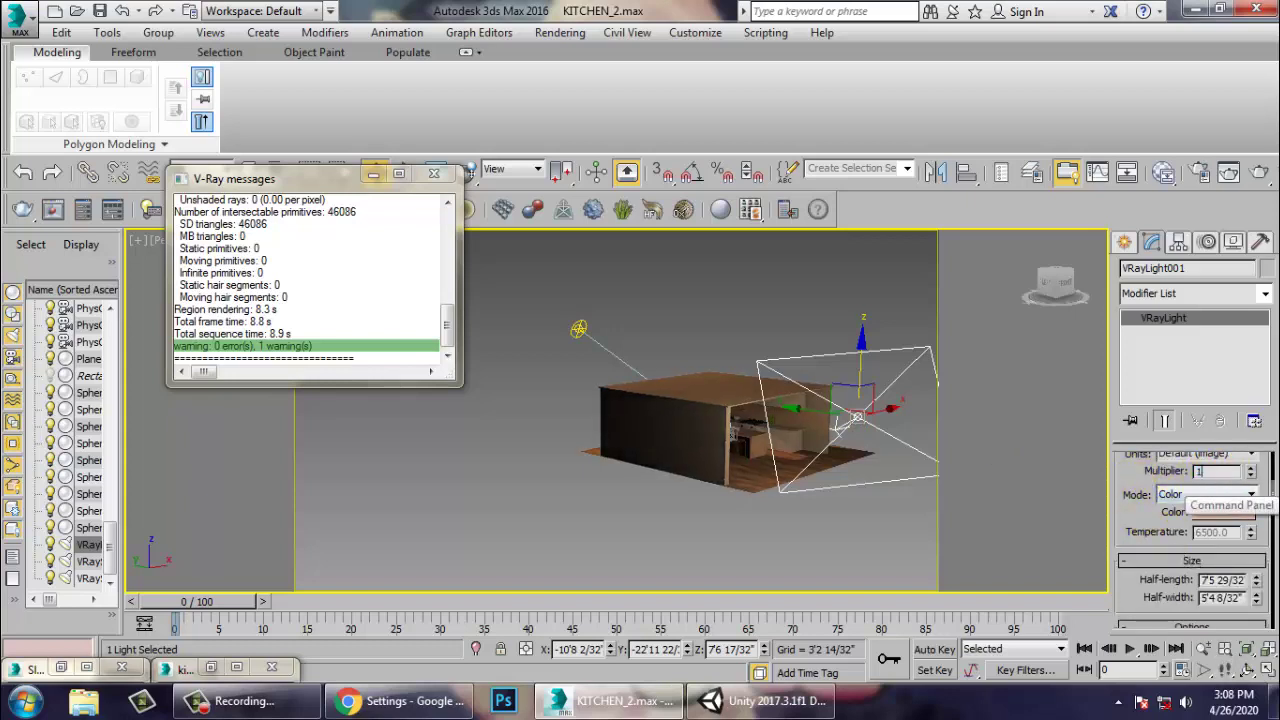
{"action": "key", "text": "Return"}
Deselect the light and return the viewport to the PhysCamera001 view.
{"action": "left_click", "coordinate": [733, 294]}
{"action": "key", "text": "c"}
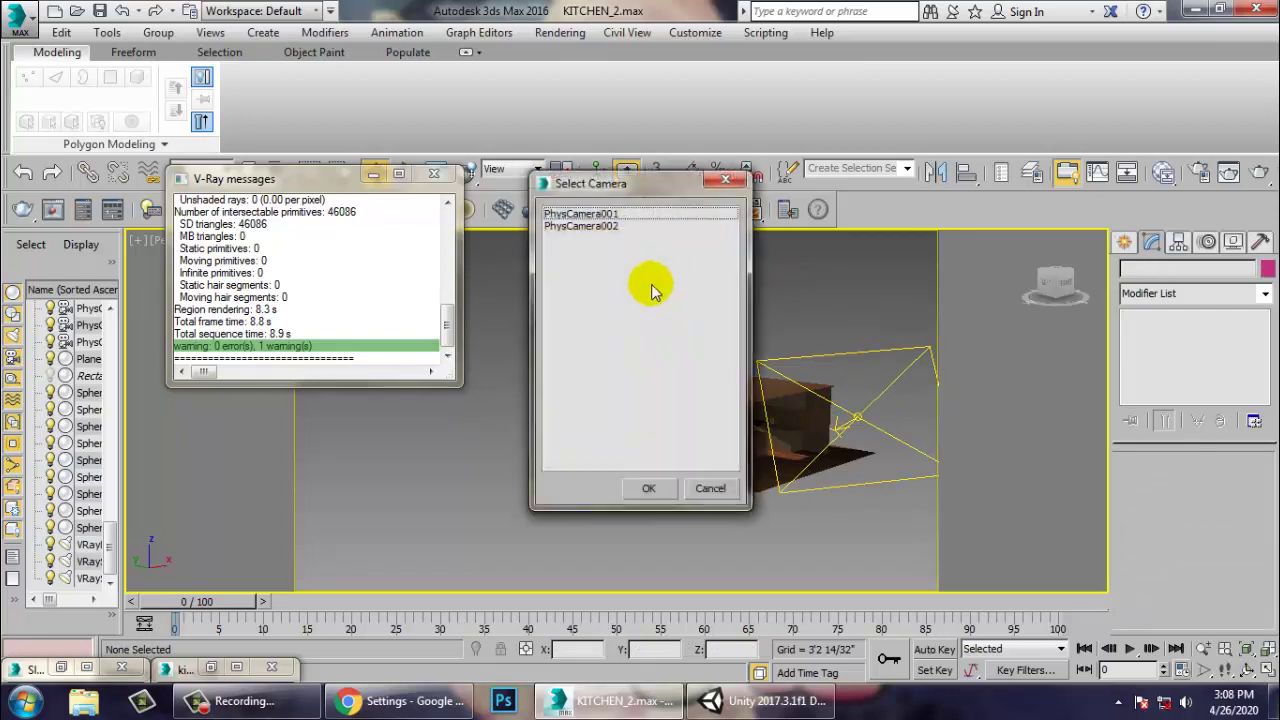
{"action": "double_click", "coordinate": [600, 222]}
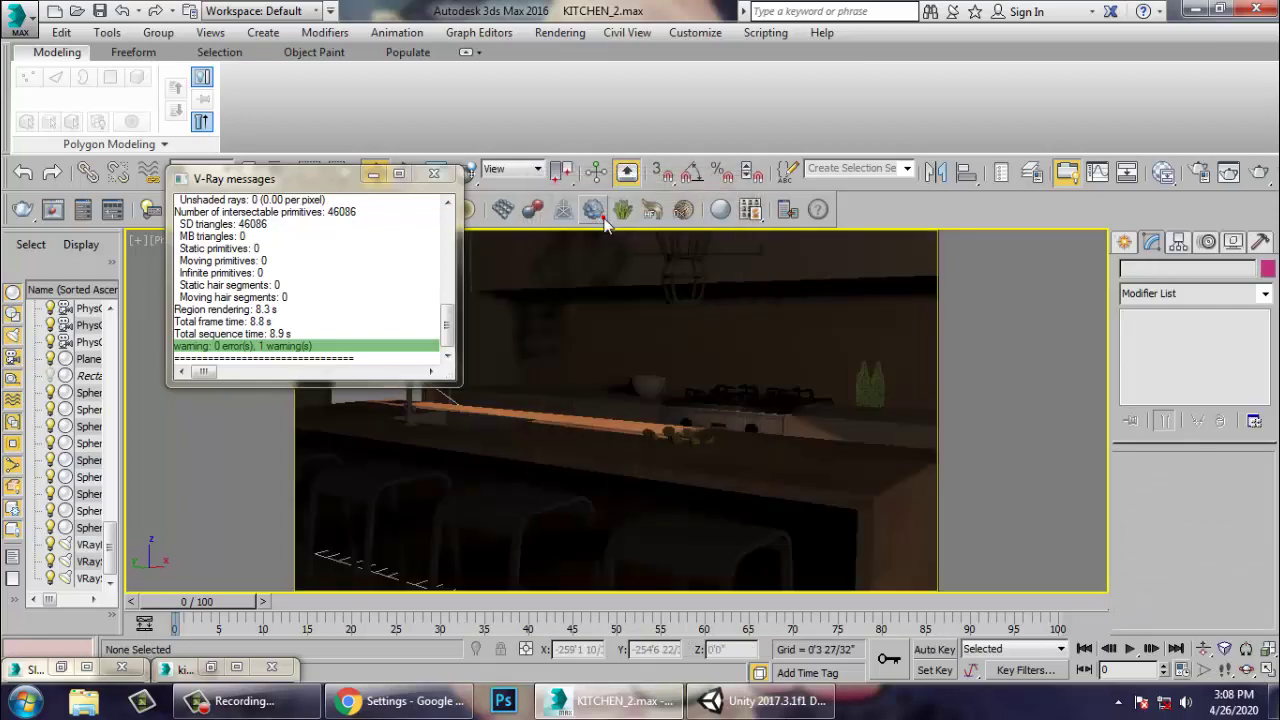
Open the V-Ray render settings and switch the Global DMC options to Advanced mode.
{"action": "left_click", "coordinate": [559, 32]}
{"action": "left_click", "coordinate": [596, 117]}
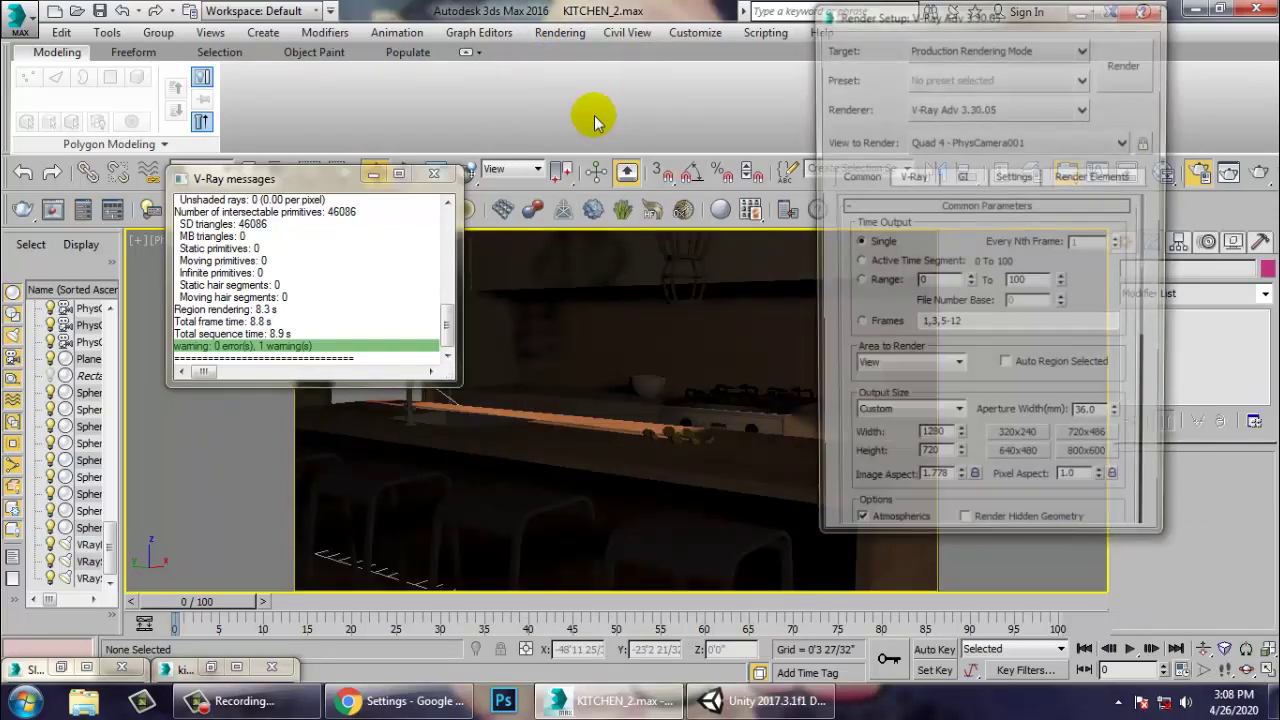
{"action": "left_click_drag", "start_coordinate": [1003, 391], "coordinate": [960, 13]}
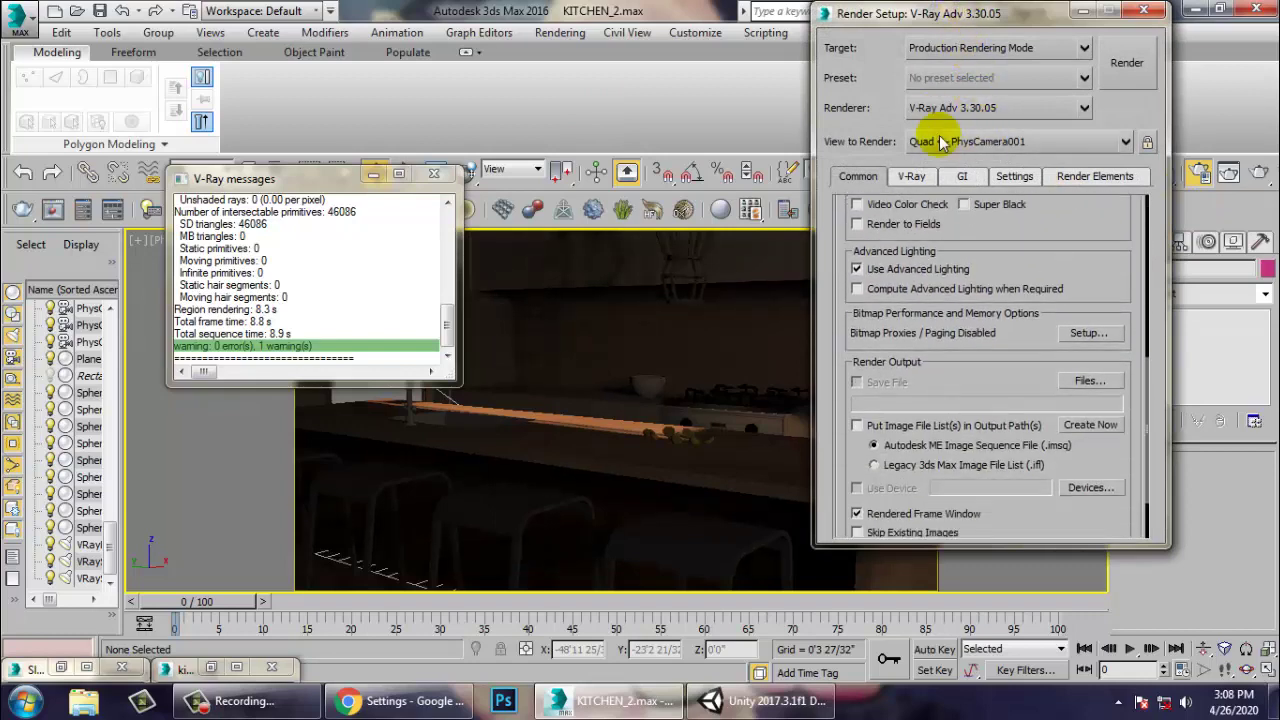
{"action": "scroll", "coordinate": [986, 366], "scroll_direction": "down", "scroll_amount": 2}
{"action": "scroll", "coordinate": [990, 366], "scroll_direction": "up", "scroll_amount": 4}
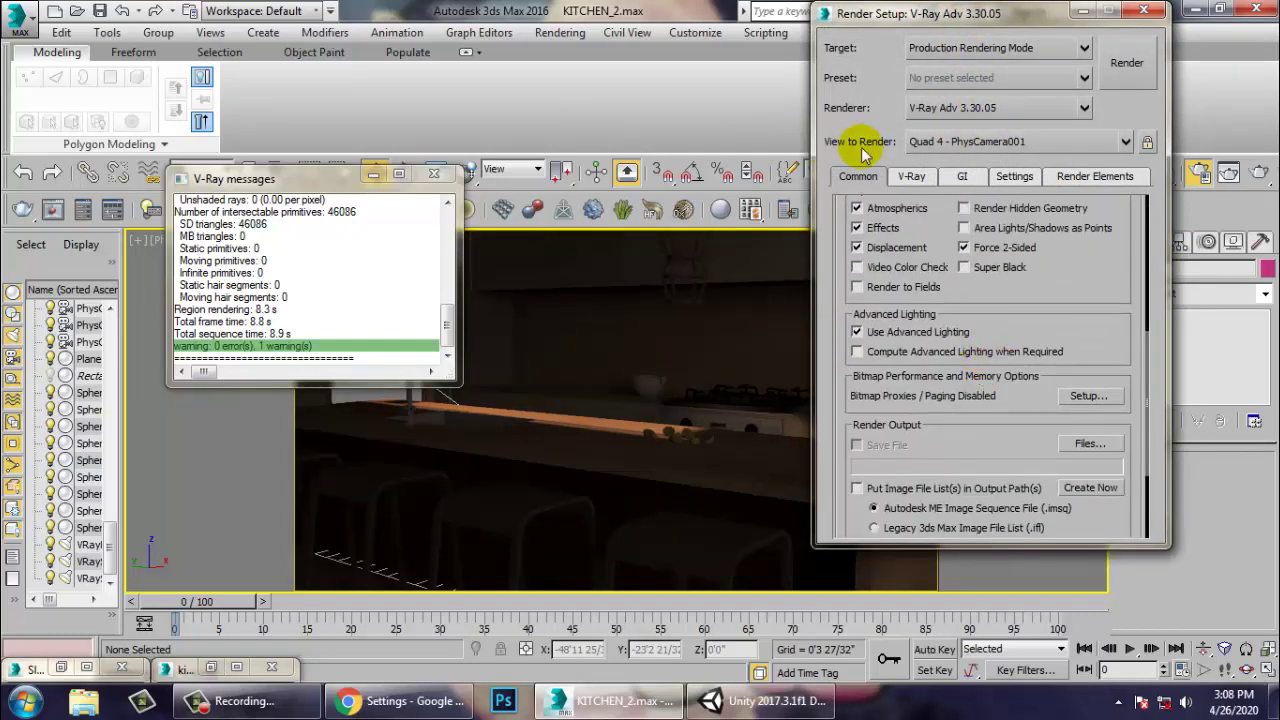
{"action": "left_click", "coordinate": [909, 176]}
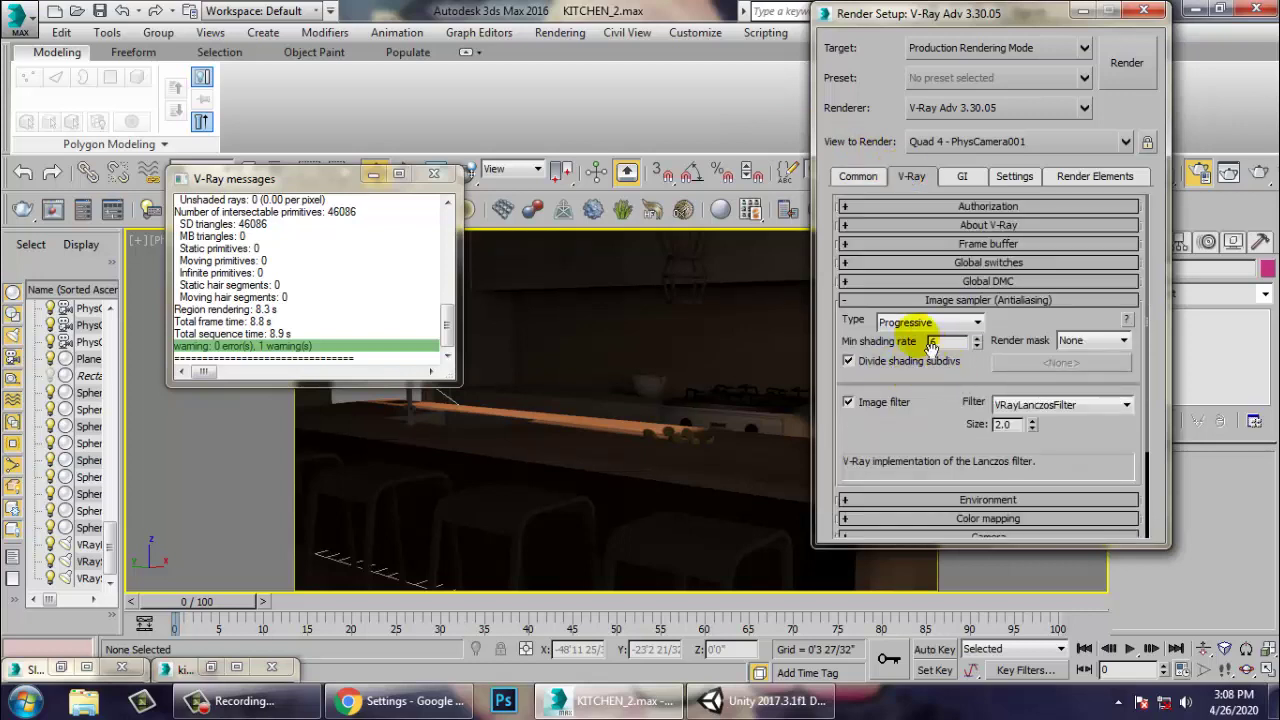
{"action": "left_click", "coordinate": [916, 282]}
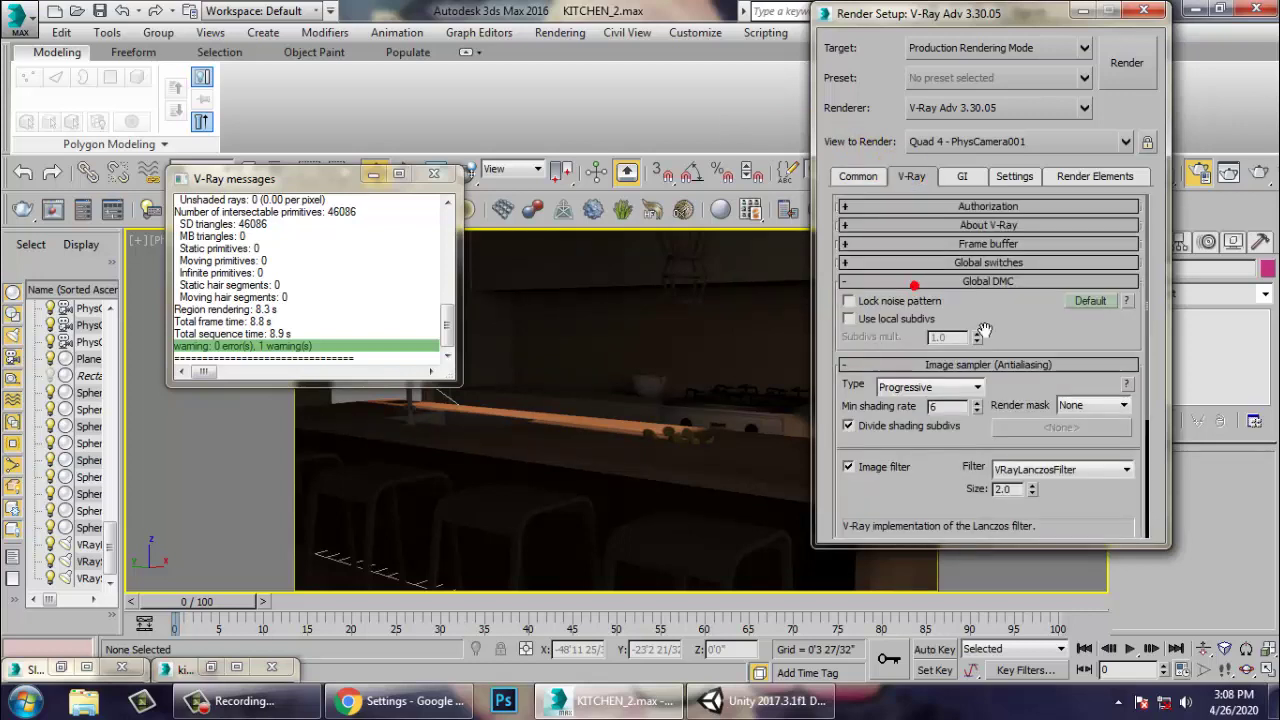
{"action": "left_click", "coordinate": [1088, 302]}
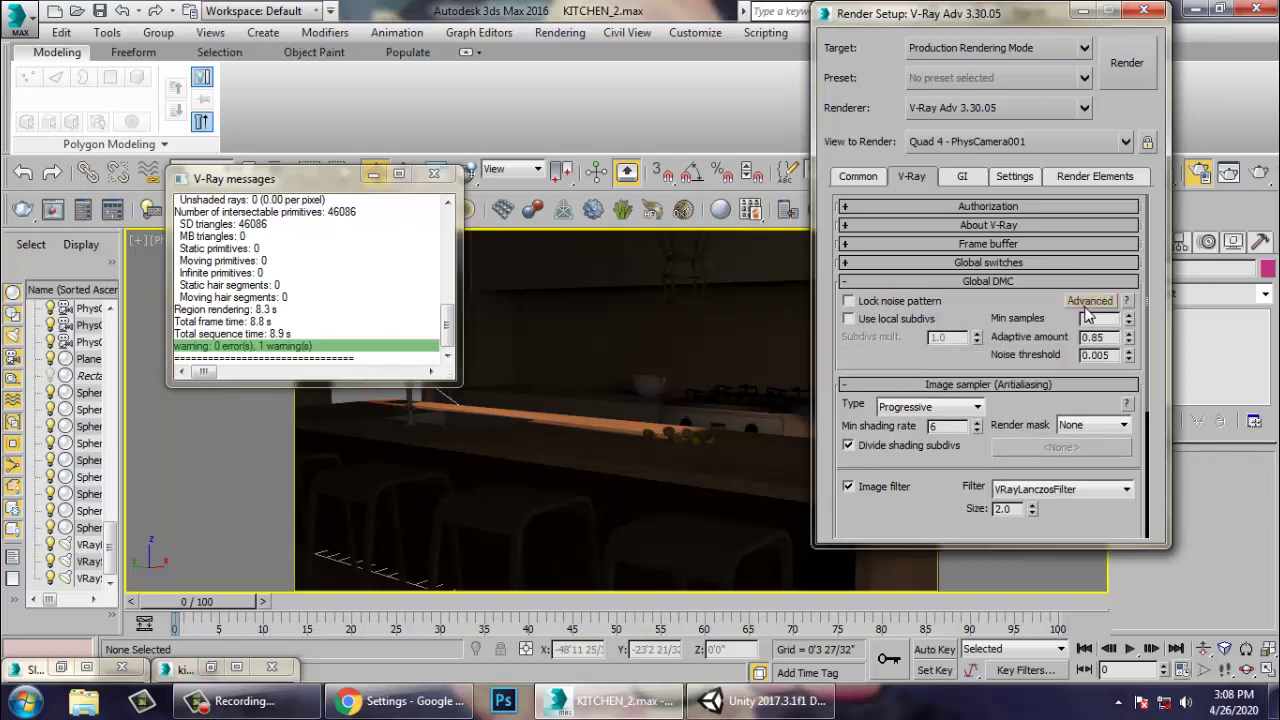
Set the Global DMC min samples to 32 and the noise threshold to 0.005.
{"action": "left_click", "coordinate": [945, 317]}
{"action": "left_click", "coordinate": [1006, 309]}
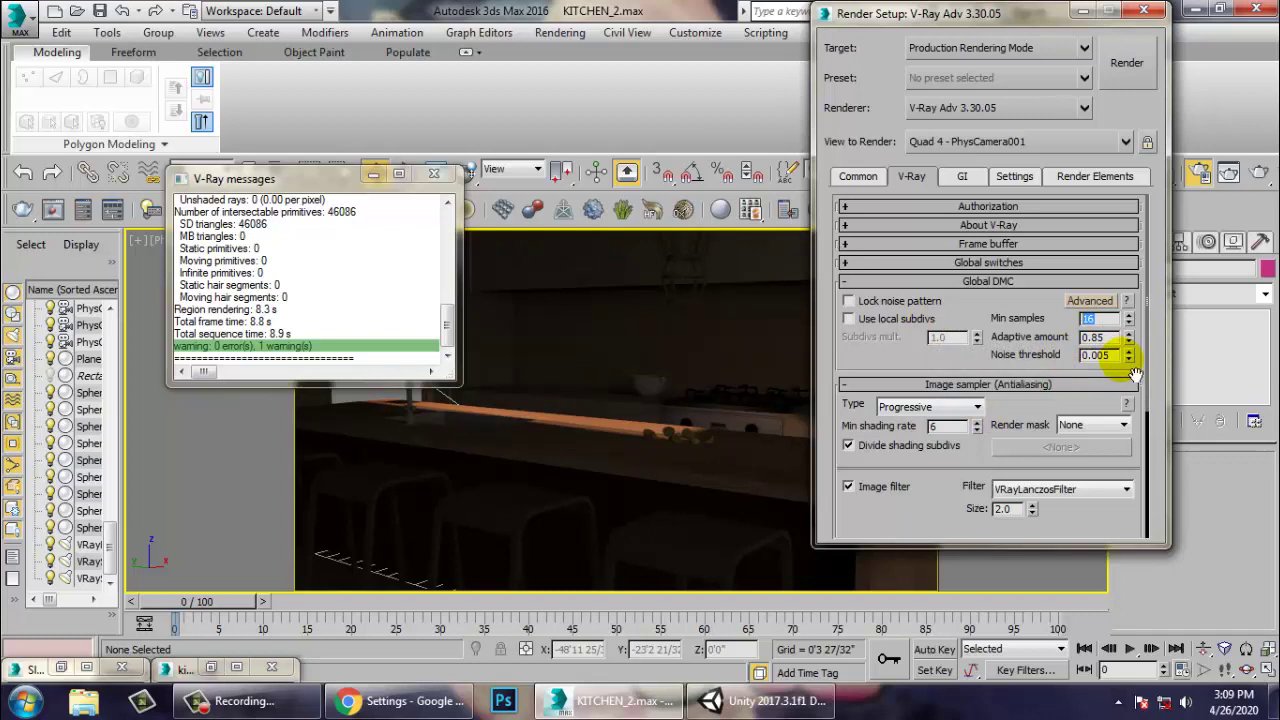
{"action": "type", "text": "32"}
{"action": "key", "text": "Return"}
{"action": "double_click", "coordinate": [1116, 360]}
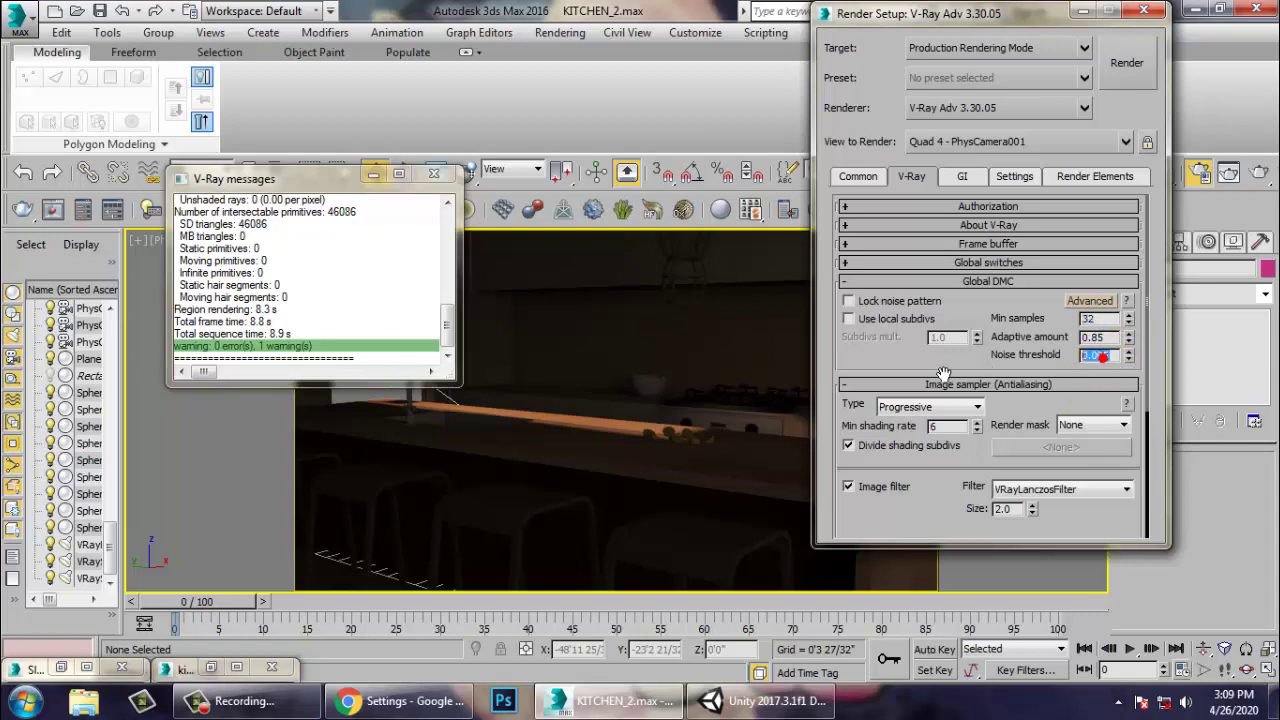
{"action": "type", "text": "0."}
Expand the Global switches, then set the image sampler type to Adaptive subdivision and the image filter to Catmull-Rom.
{"action": "left_click", "coordinate": [886, 261]}
{"action": "scroll", "coordinate": [1063, 345], "scroll_direction": "down", "scroll_amount": 3}
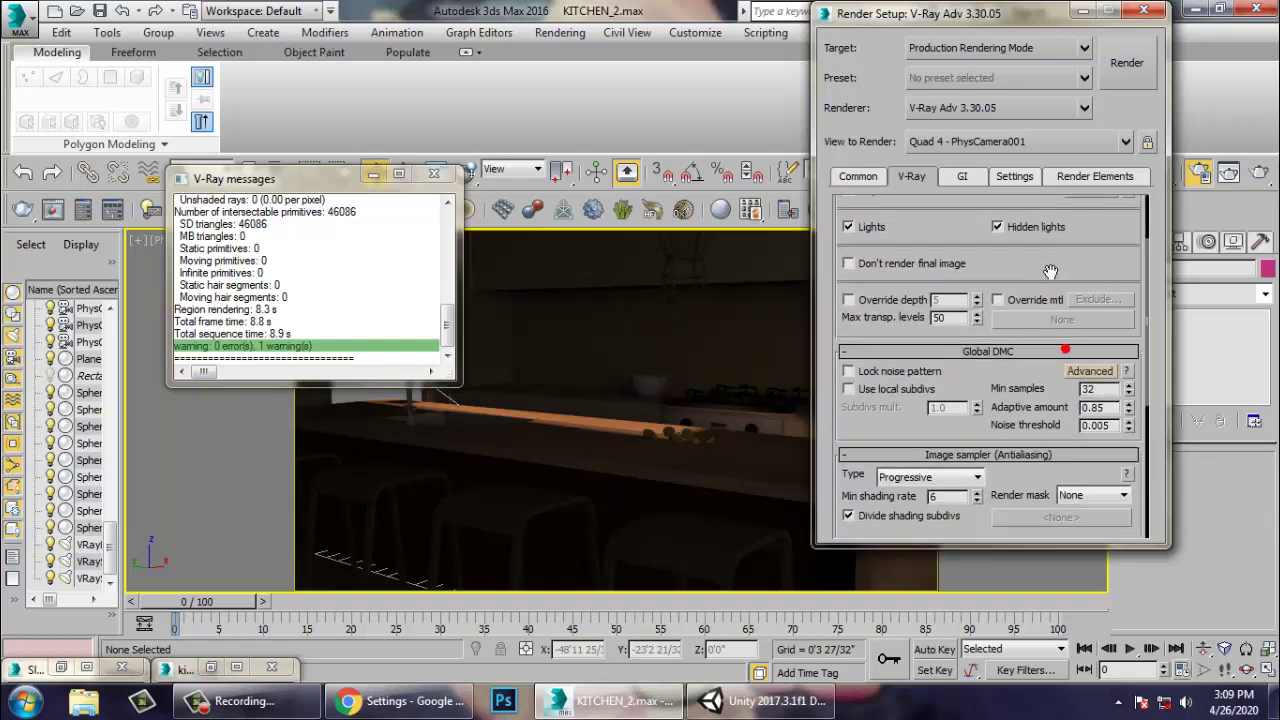
{"action": "scroll", "coordinate": [1045, 270], "scroll_direction": "up", "scroll_amount": 3}
{"action": "scroll", "coordinate": [1023, 223], "scroll_direction": "down", "scroll_amount": 7}
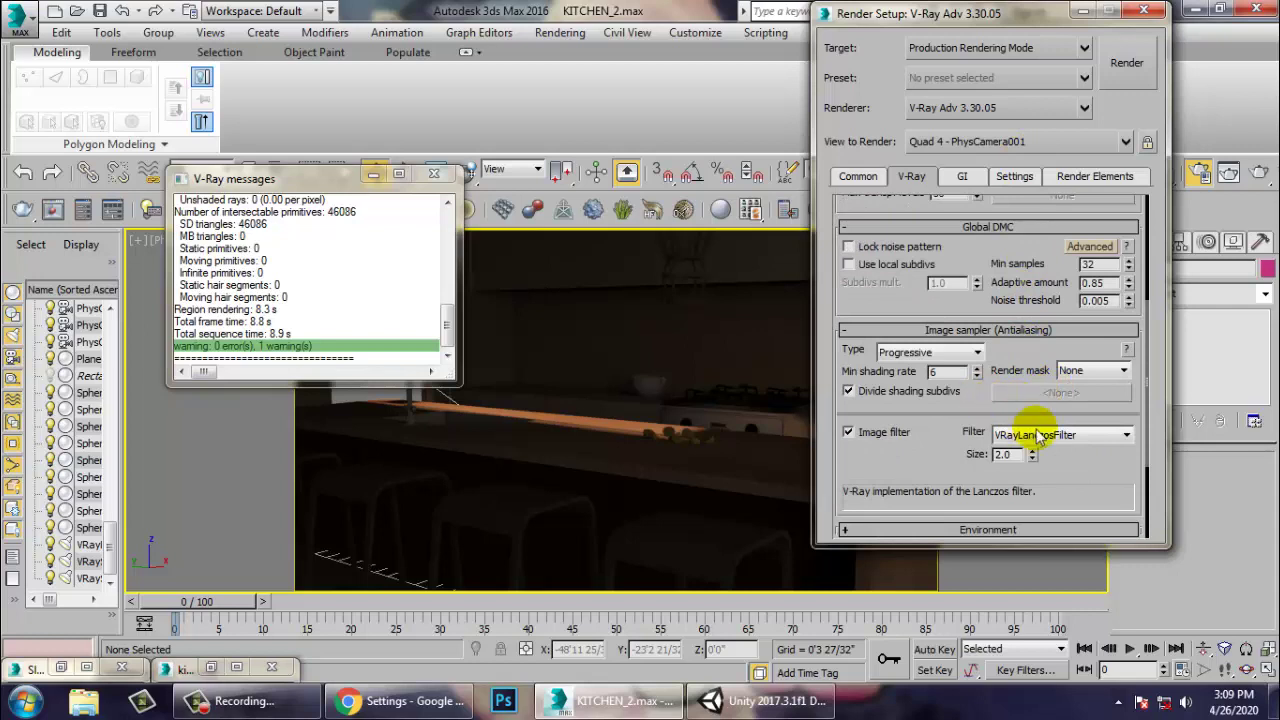
{"action": "left_click", "coordinate": [935, 352]}
{"action": "left_click", "coordinate": [935, 394]}
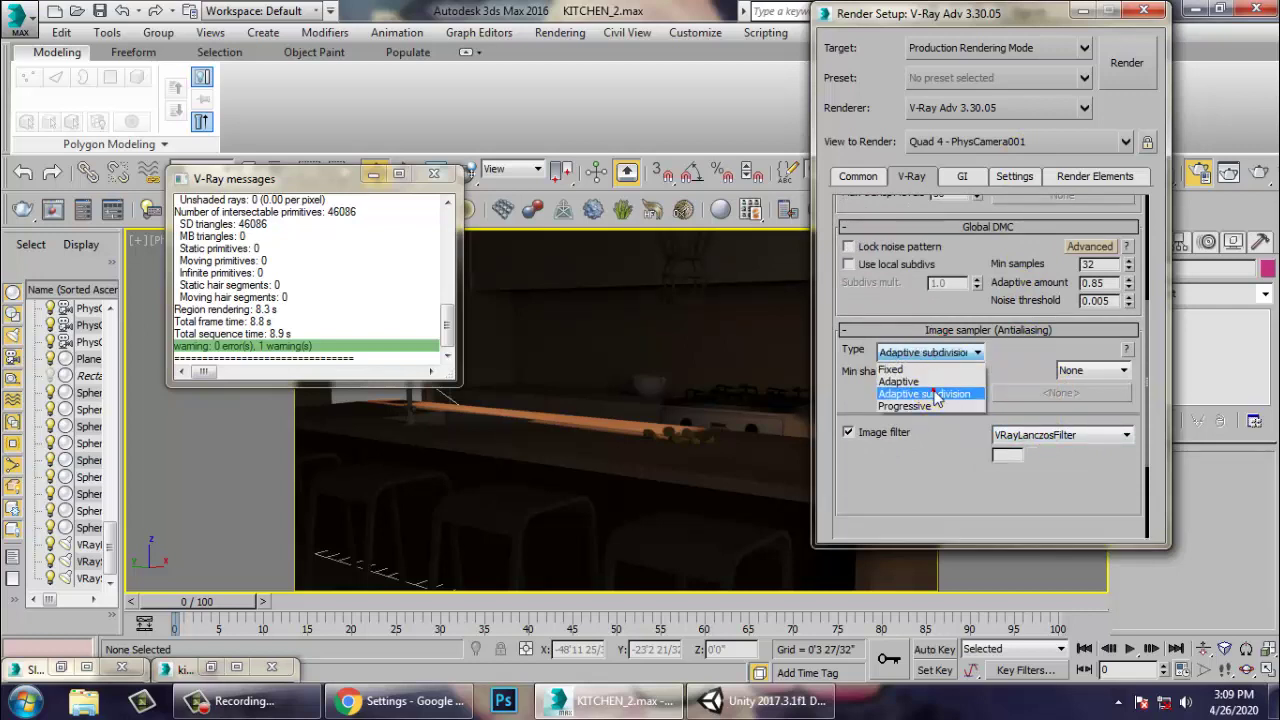
{"action": "left_click", "coordinate": [1050, 435]}
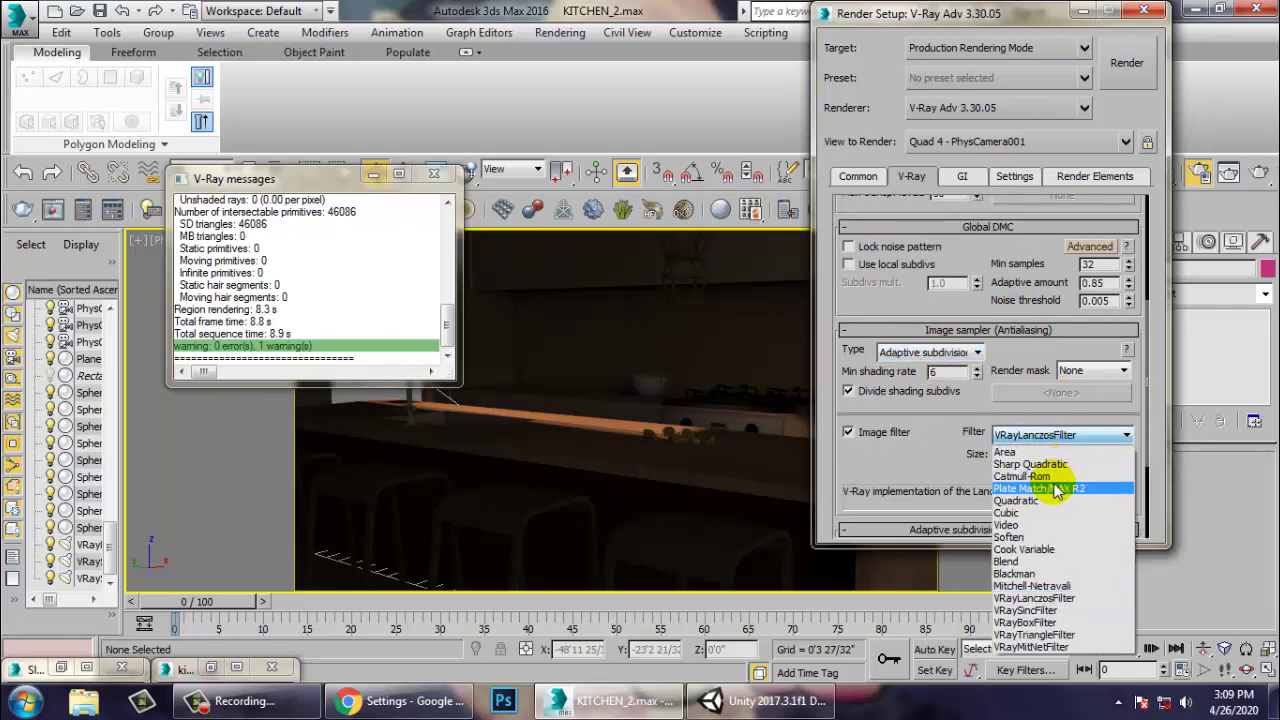
{"action": "left_click", "coordinate": [1045, 477]}
Set the adaptive subdivision sampler's min. rate to 2 and max. rate to 4.
{"action": "scroll", "coordinate": [960, 440], "scroll_direction": "down", "scroll_amount": 5}
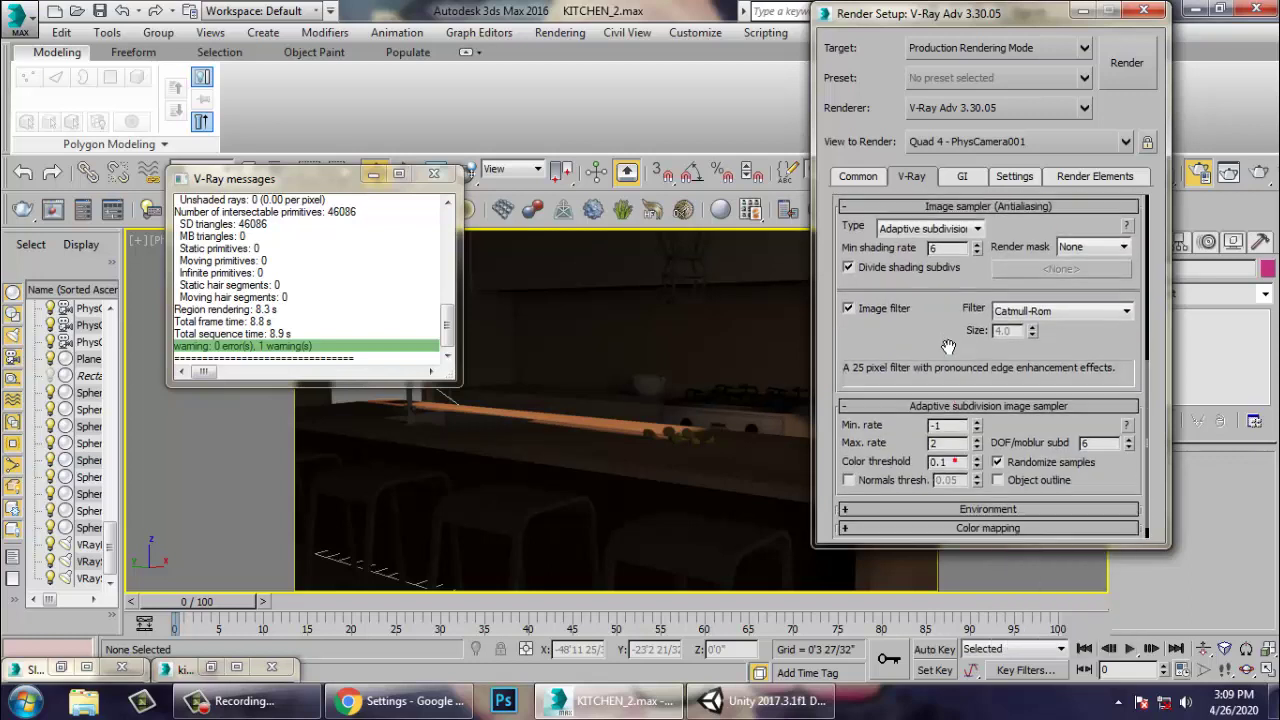
{"action": "left_click", "coordinate": [958, 407]}
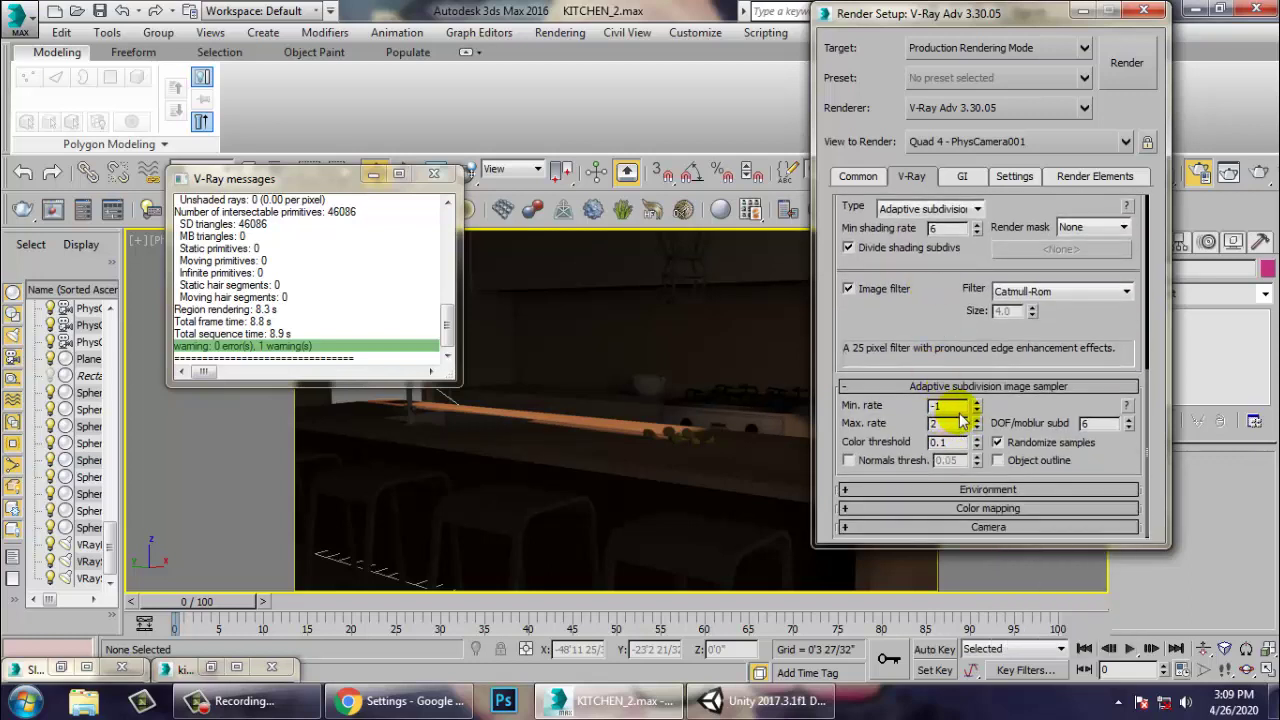
{"action": "left_click_drag", "start_coordinate": [950, 408], "coordinate": [890, 420]}
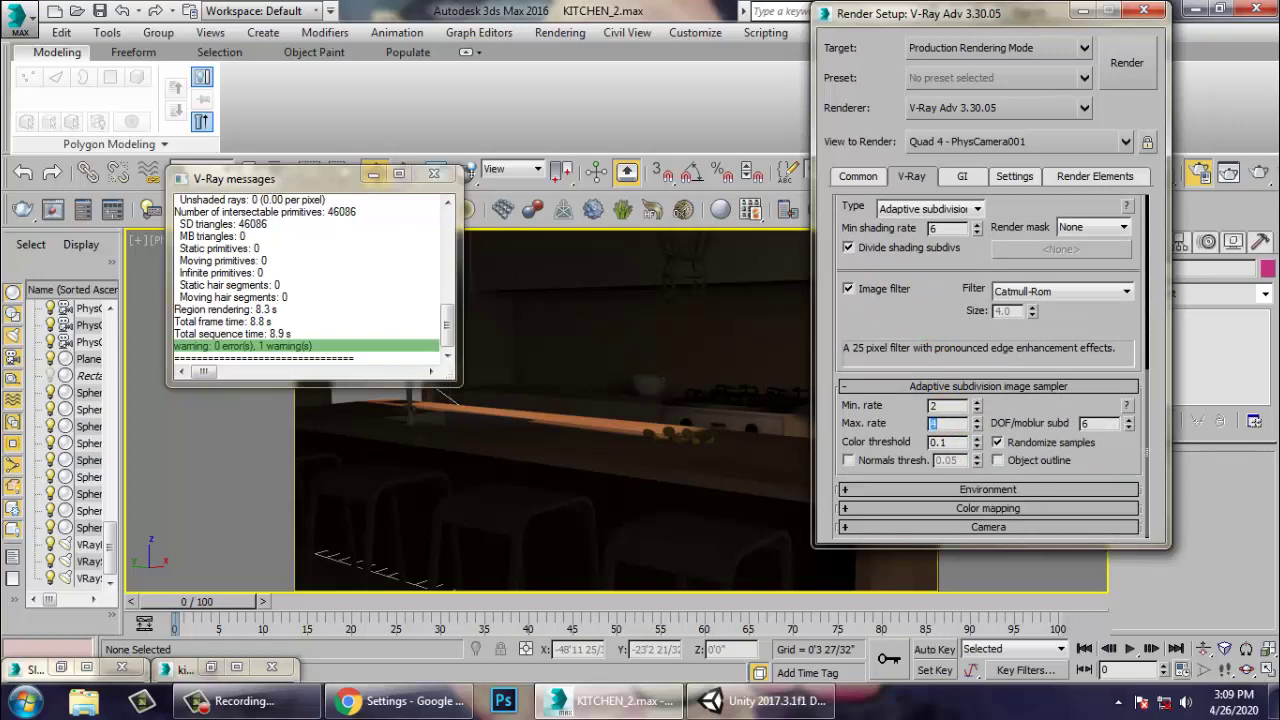
{"action": "type", "text": "4"}
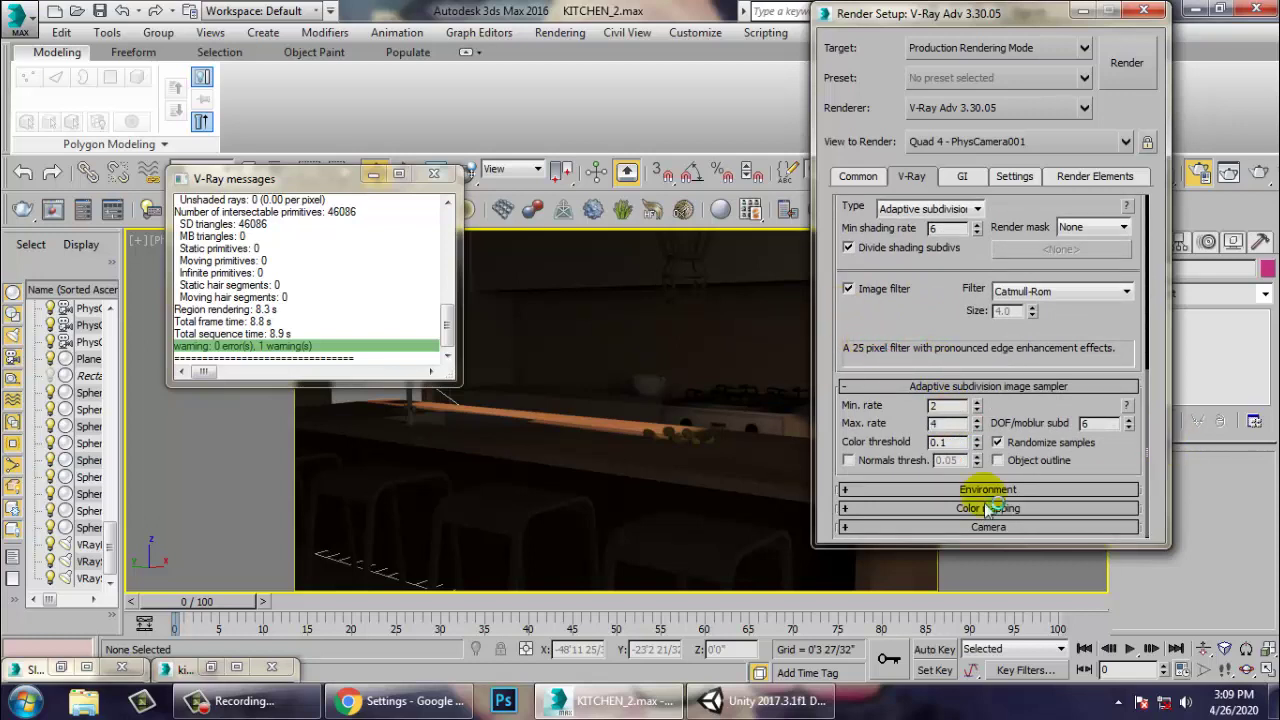
Enable the GI environment and Reflection/refraction environment overrides in the V-Ray environment settings.
{"action": "left_click", "coordinate": [1000, 490]}
{"action": "left_click", "coordinate": [876, 353]}
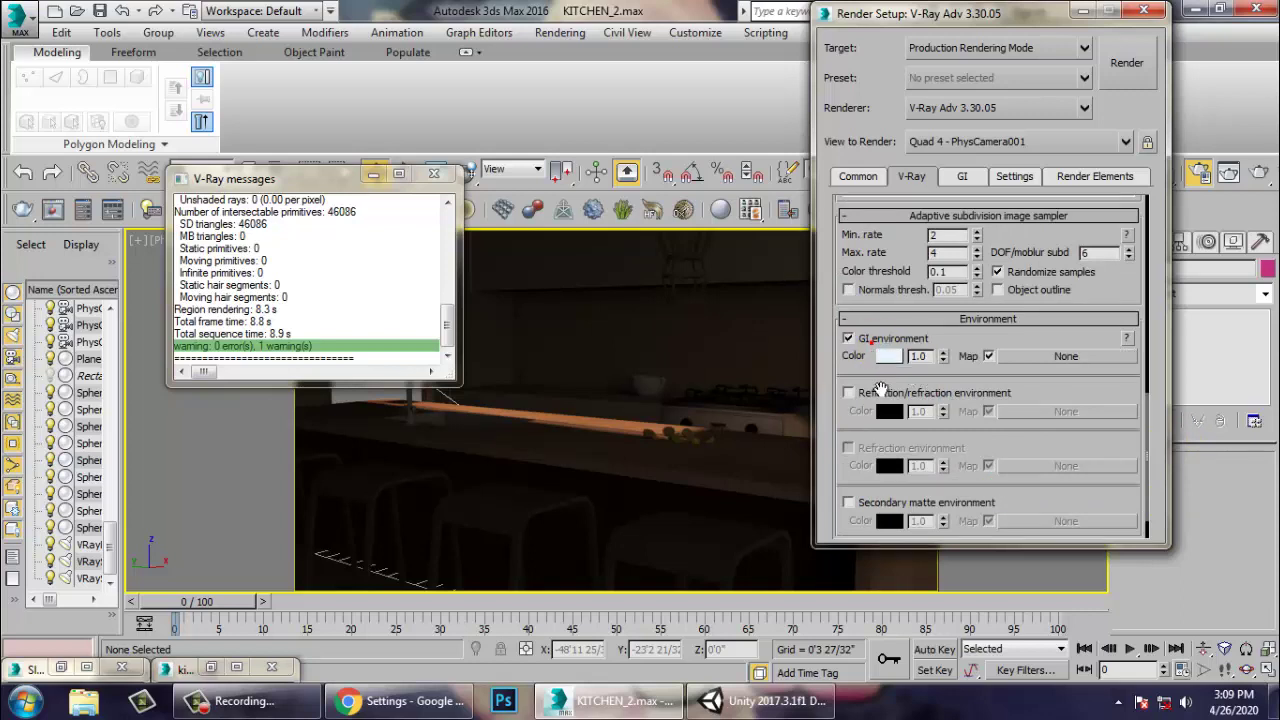
{"action": "left_click_drag", "start_coordinate": [1071, 449], "coordinate": [1068, 316]}
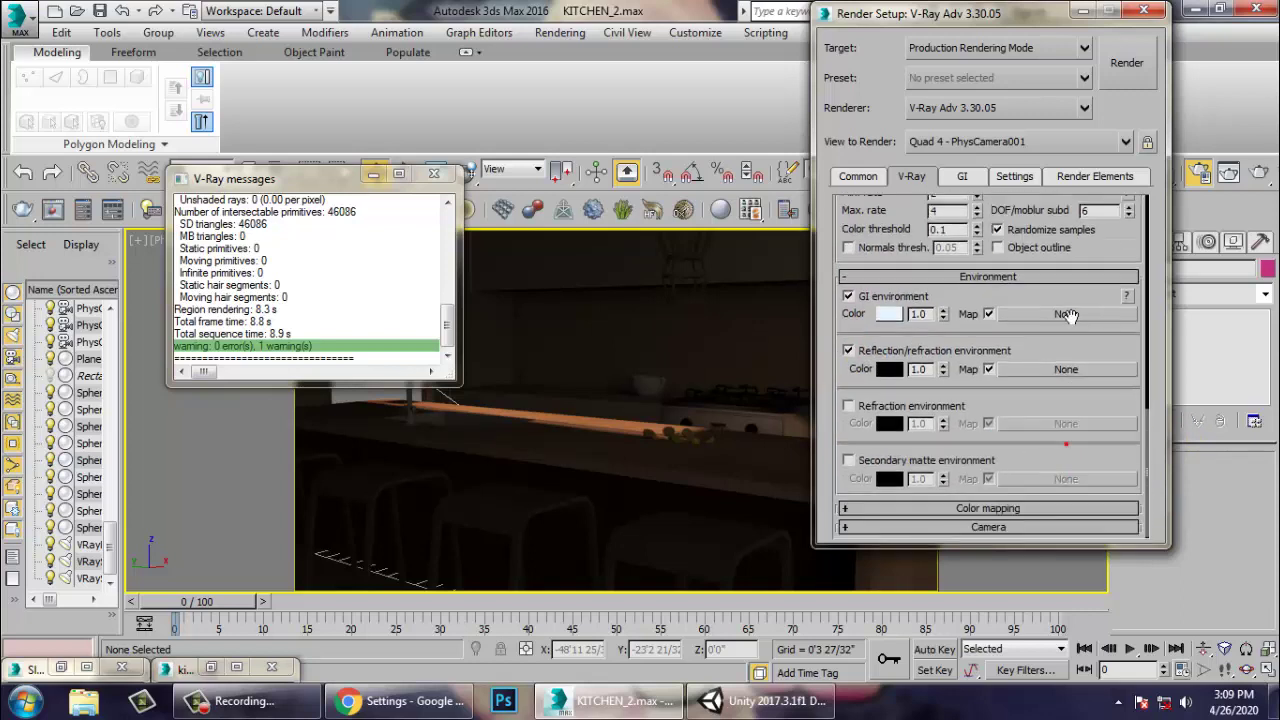
Set the V-Ray color mapping type to Exponential.
{"action": "left_click", "coordinate": [942, 509]}
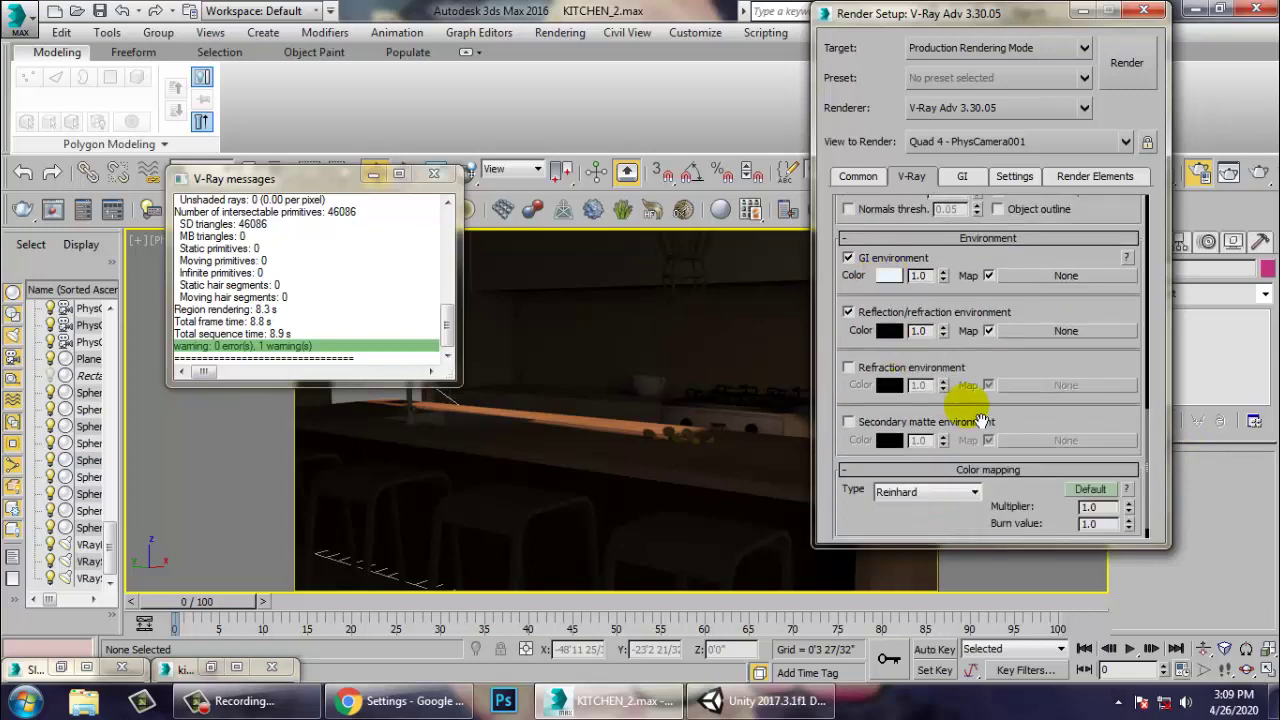
{"action": "left_click", "coordinate": [966, 493]}
{"action": "left_click", "coordinate": [938, 521]}
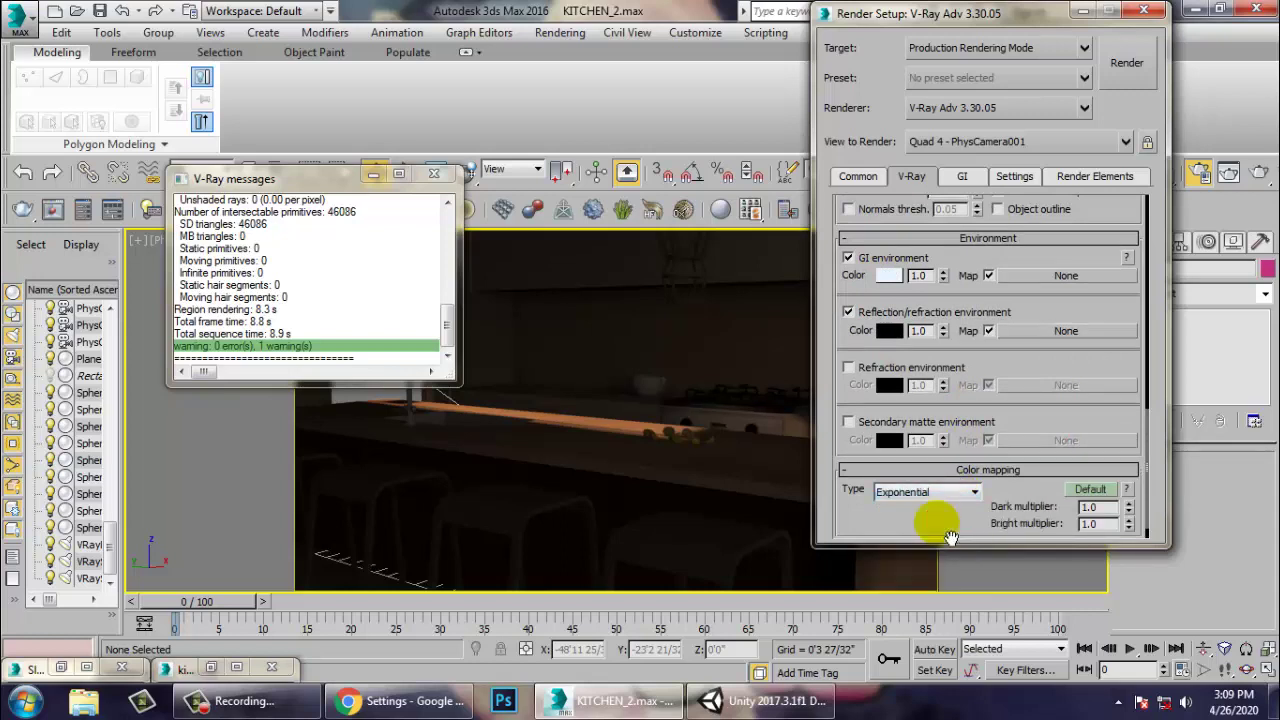
Enable global illumination with Irradiance map as the primary engine and Light cache as the secondary engine.
{"action": "left_click", "coordinate": [962, 176]}
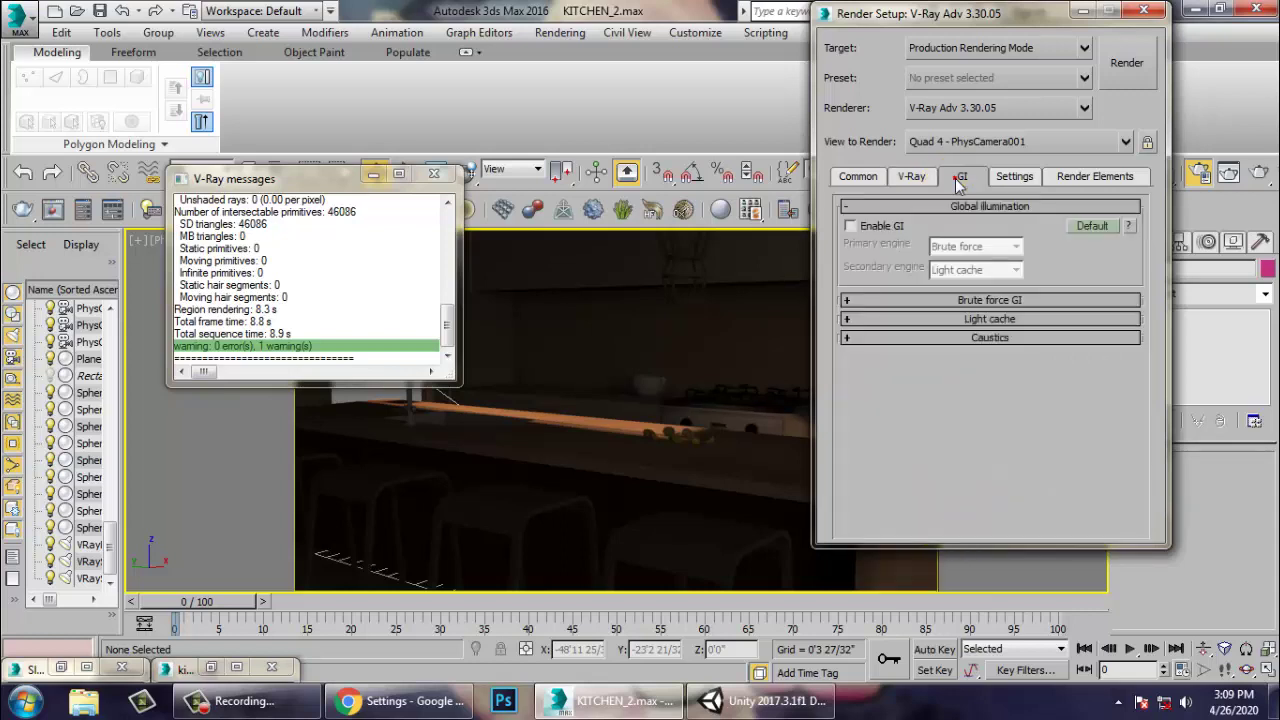
{"action": "left_click", "coordinate": [850, 226]}
{"action": "left_click", "coordinate": [975, 246]}
{"action": "left_click", "coordinate": [957, 250]}
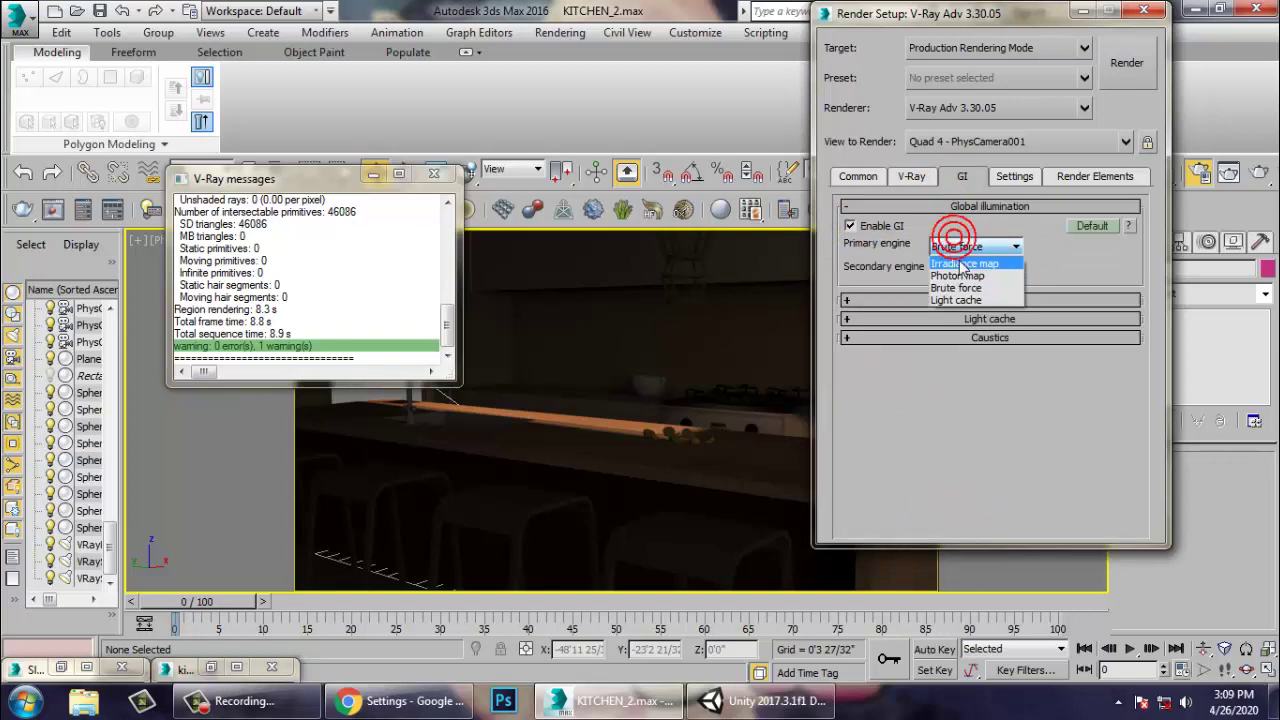
{"action": "left_click", "coordinate": [975, 270]}
{"action": "left_click", "coordinate": [977, 324]}
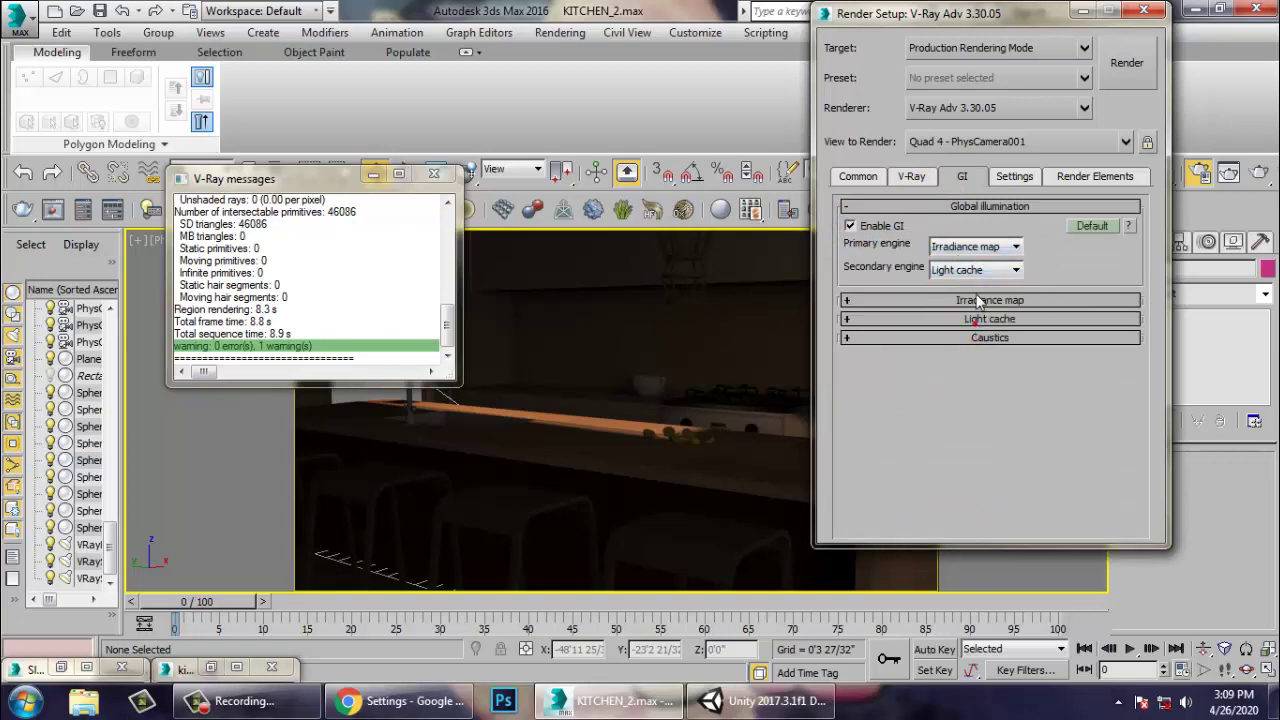
Set the irradiance map to the Medium preset with 160 subdivs and 60 interp. samples, and show its Advanced options.
{"action": "left_click", "coordinate": [980, 300]}
{"action": "left_click", "coordinate": [1091, 322]}
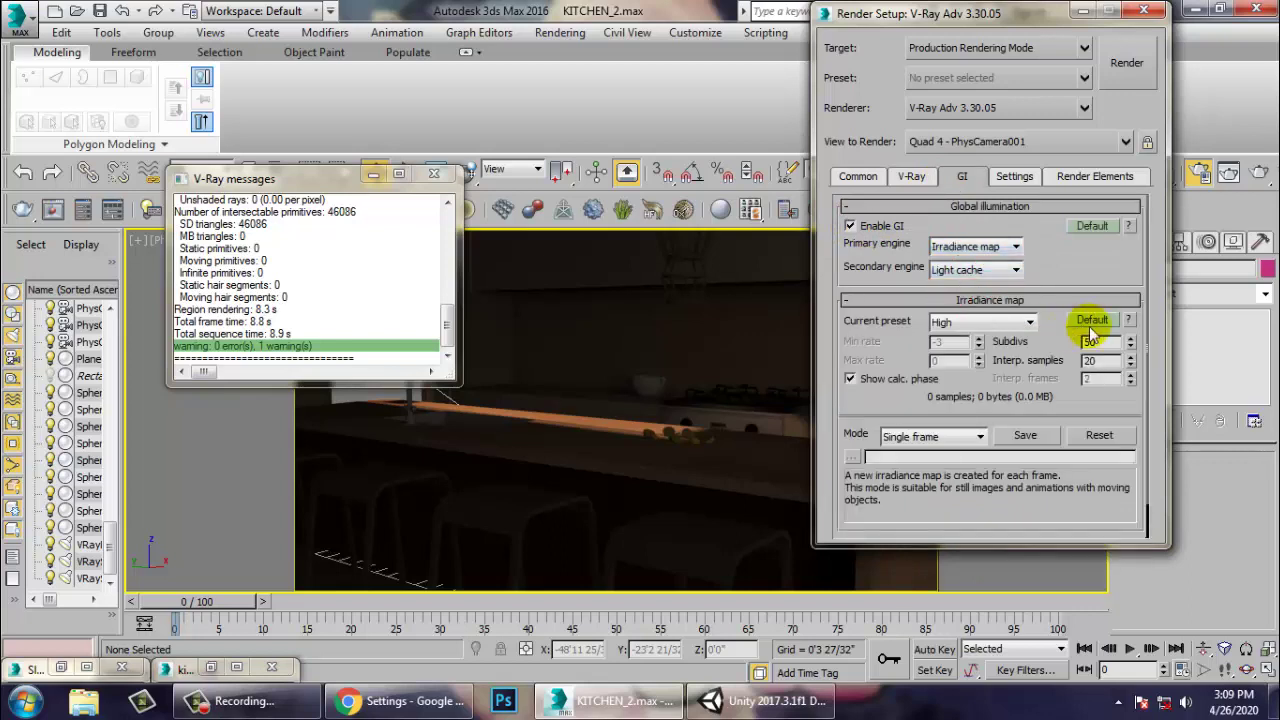
{"action": "left_click", "coordinate": [1019, 321]}
{"action": "left_click", "coordinate": [1019, 321]}
{"action": "left_click", "coordinate": [1019, 321]}
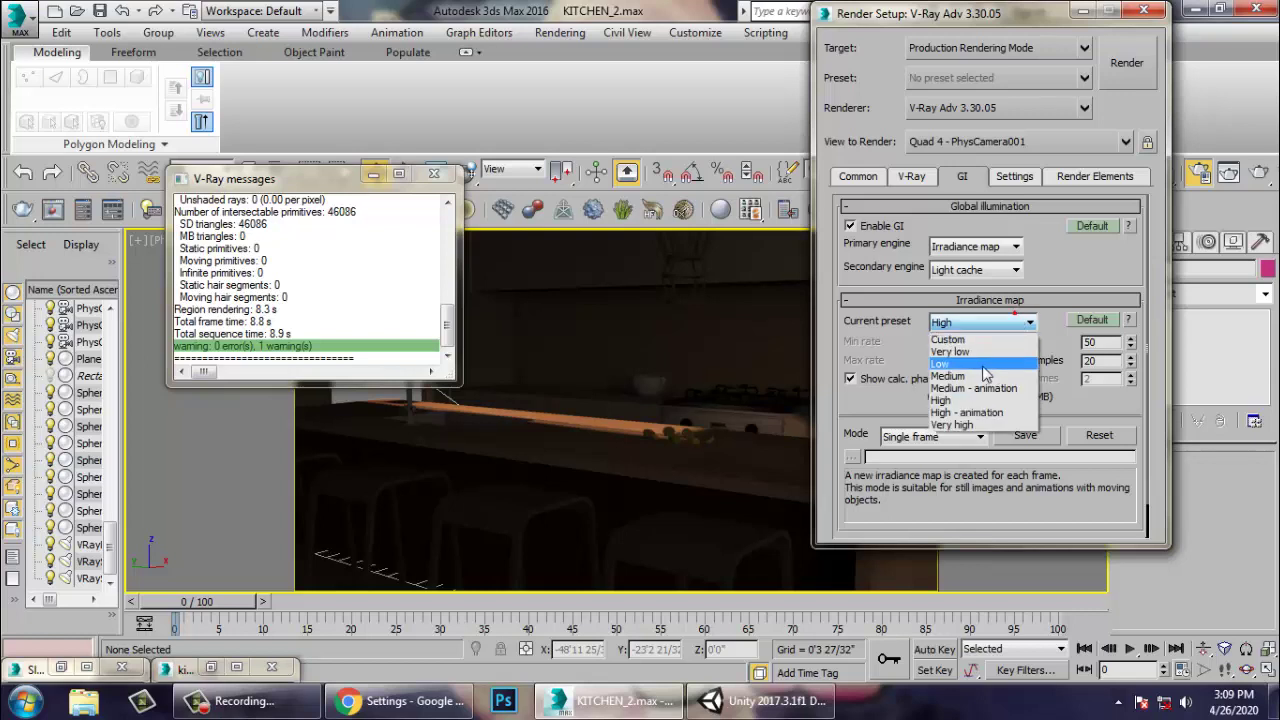
{"action": "left_click", "coordinate": [960, 370]}
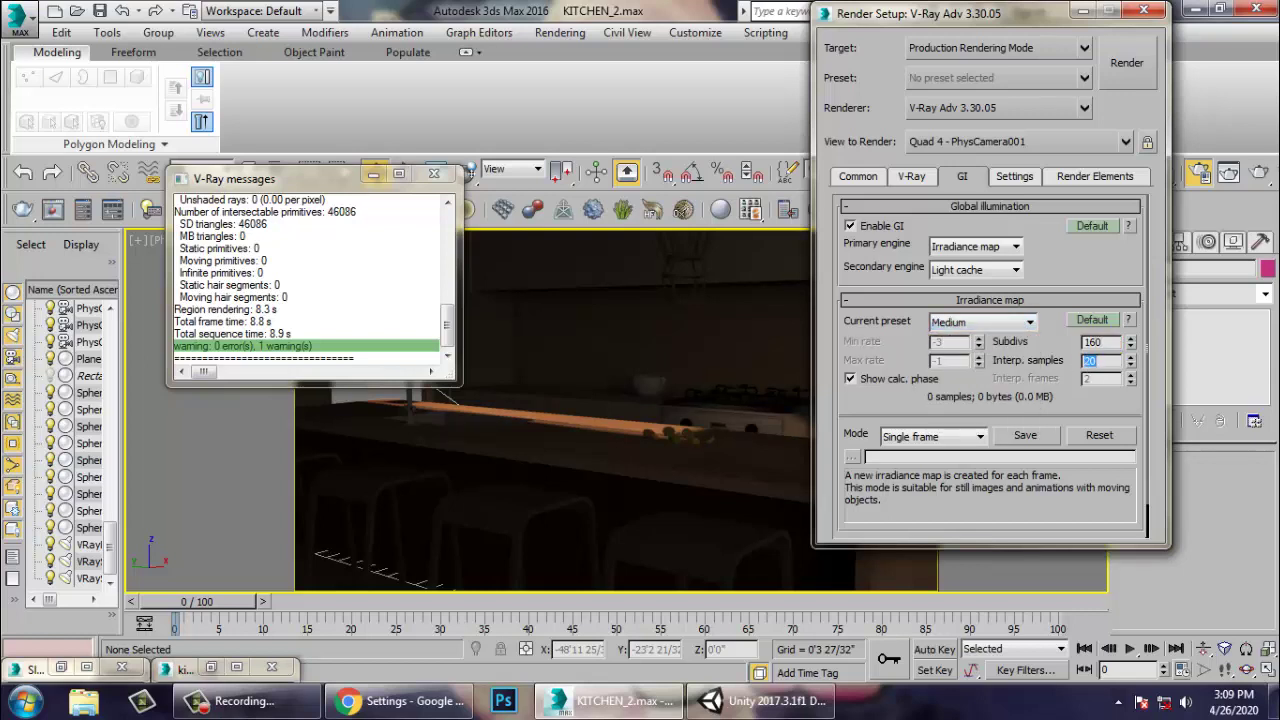
{"action": "left_click", "coordinate": [1091, 320]}
Render the PhysCamera001 view, then close the render settings and frame buffer and minimize the V-Ray messages.
{"action": "left_click", "coordinate": [1107, 73]}
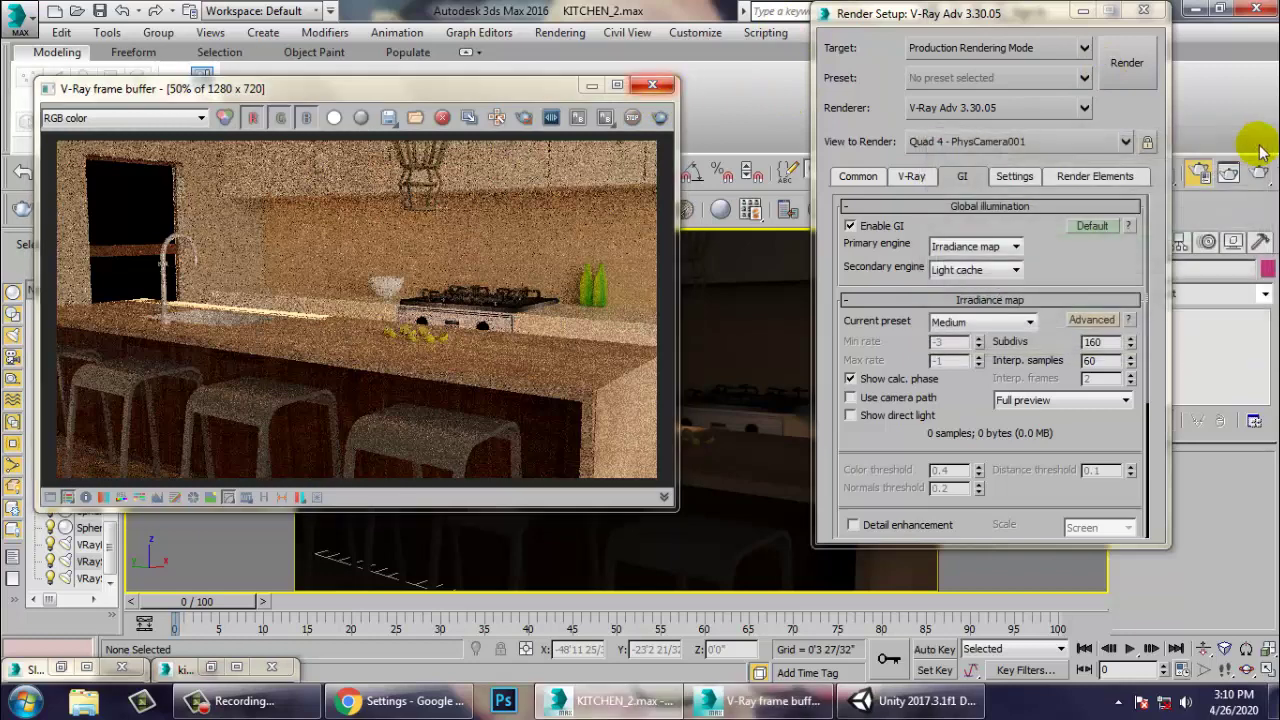
{"action": "left_click", "coordinate": [1144, 10]}
{"action": "left_click", "coordinate": [652, 85]}
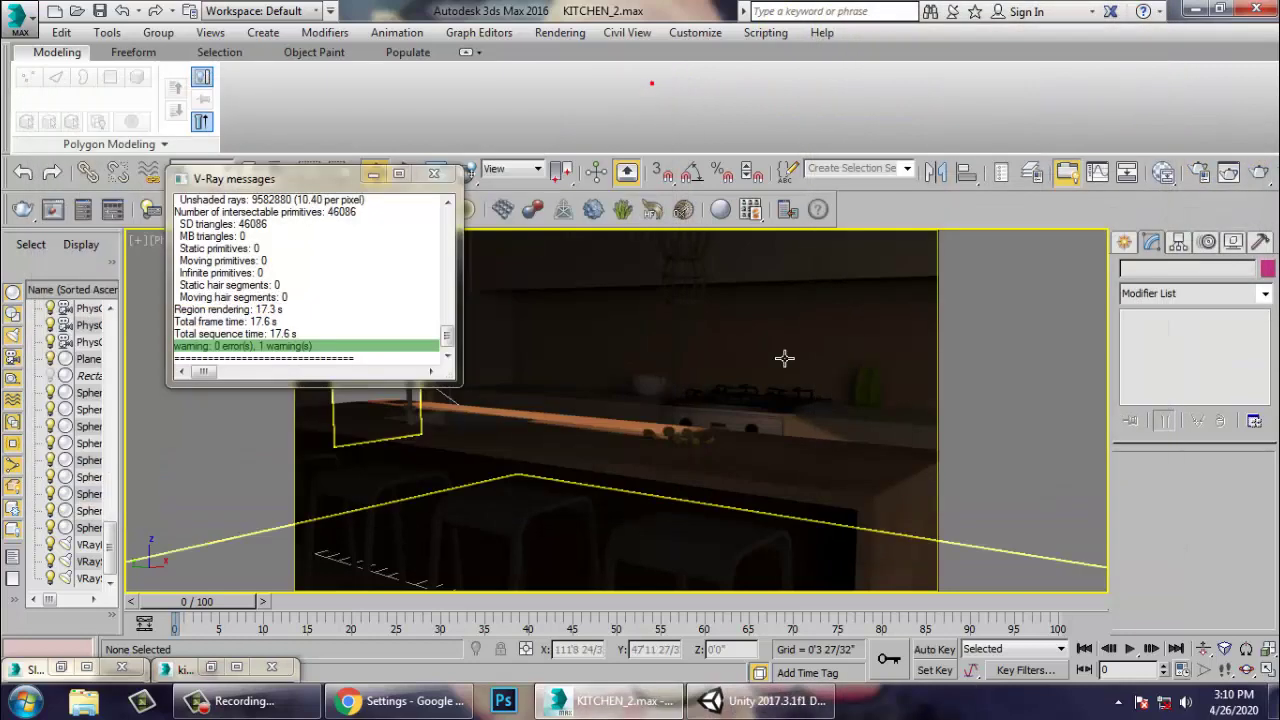
{"action": "left_click", "coordinate": [373, 174]}
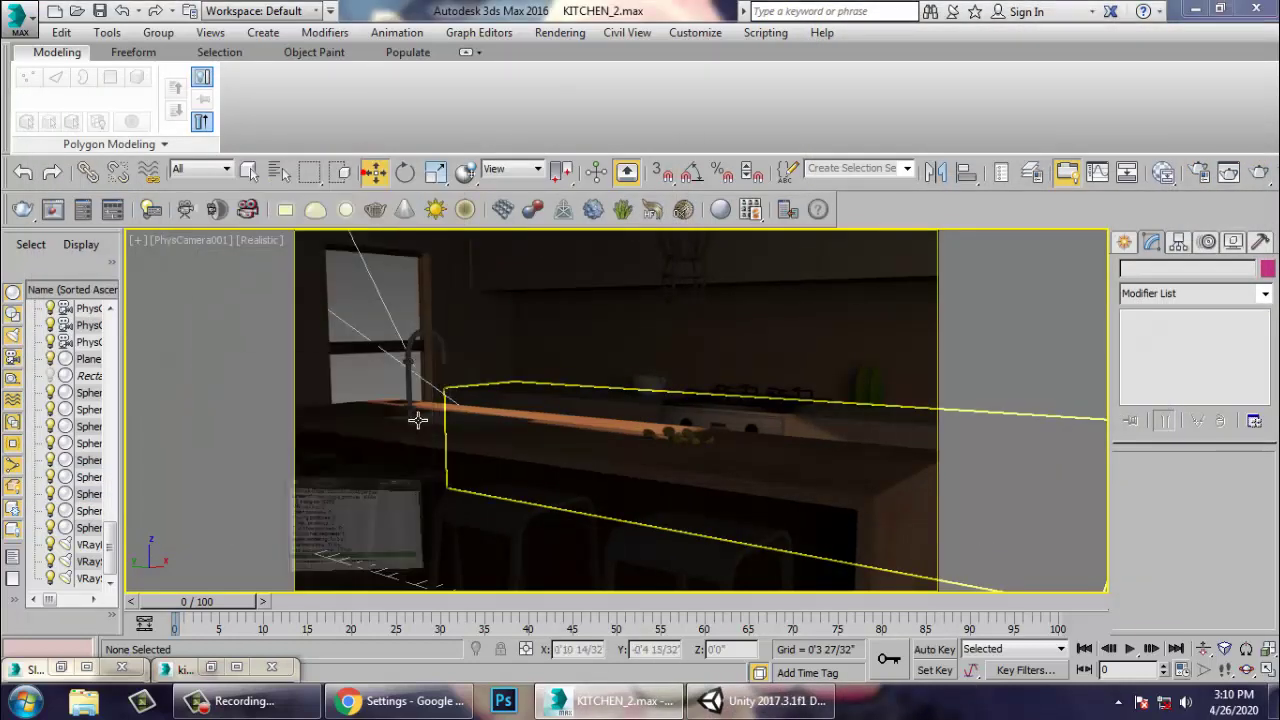
Move VRaySun001 sideways in the Perspective view to about X 6'11" so sunlight falls across the island countertop.
{"action": "key", "text": "p"}
{"action": "scroll", "coordinate": [553, 399], "scroll_direction": "down", "scroll_amount": 5}
{"action": "middle_click_drag", "start_coordinate": [546, 391], "coordinate": [740, 300], "text": "alt"}
{"action": "left_click", "coordinate": [543, 333]}
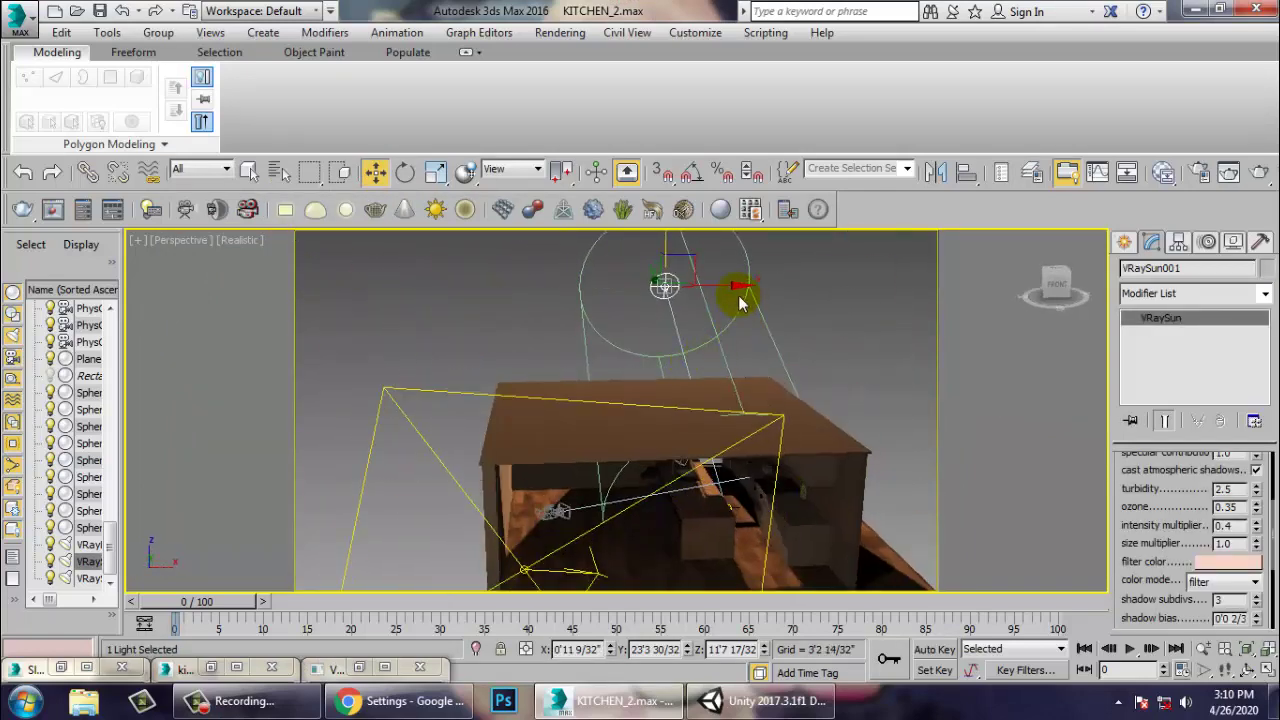
{"action": "left_click_drag", "start_coordinate": [743, 301], "coordinate": [806, 293]}
{"action": "middle_click_drag", "start_coordinate": [757, 382], "coordinate": [819, 400], "text": "alt"}
{"action": "scroll", "coordinate": [767, 407], "scroll_direction": "up", "scroll_amount": 5}
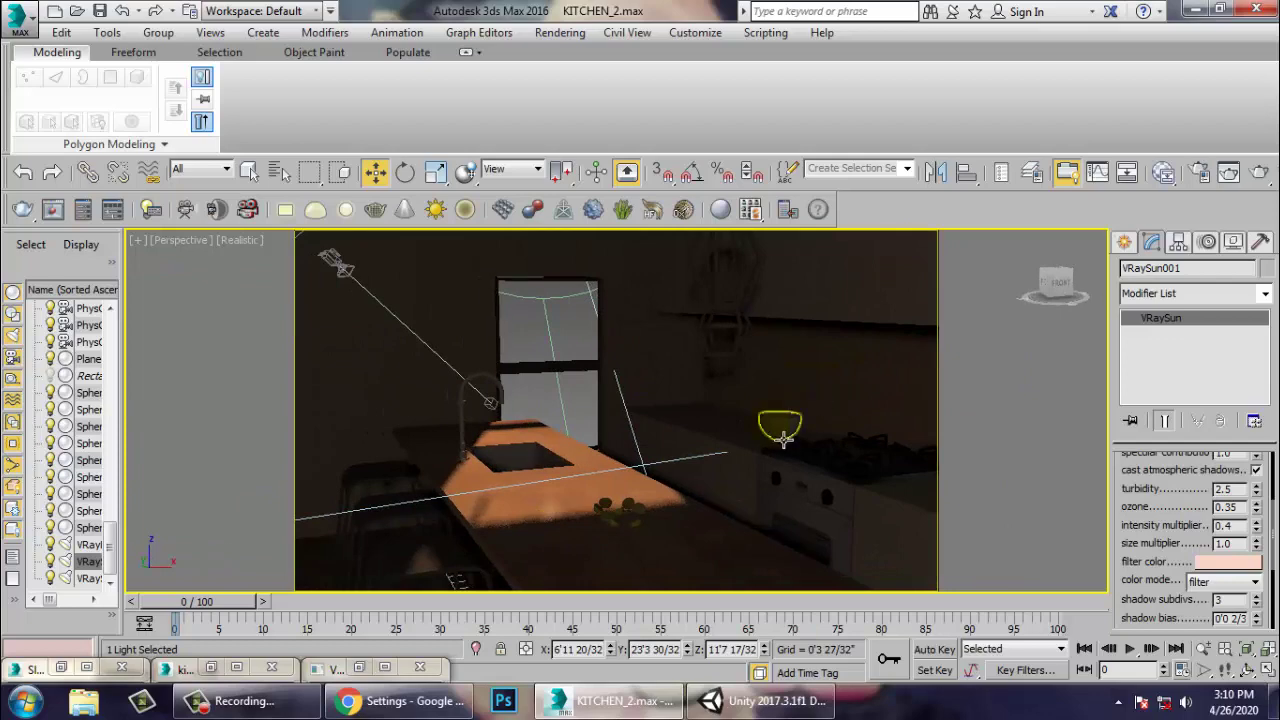
Try raising VRaySun001 higher above the roof and undo the move.
{"action": "scroll", "coordinate": [780, 440], "scroll_direction": "down", "scroll_amount": 8}
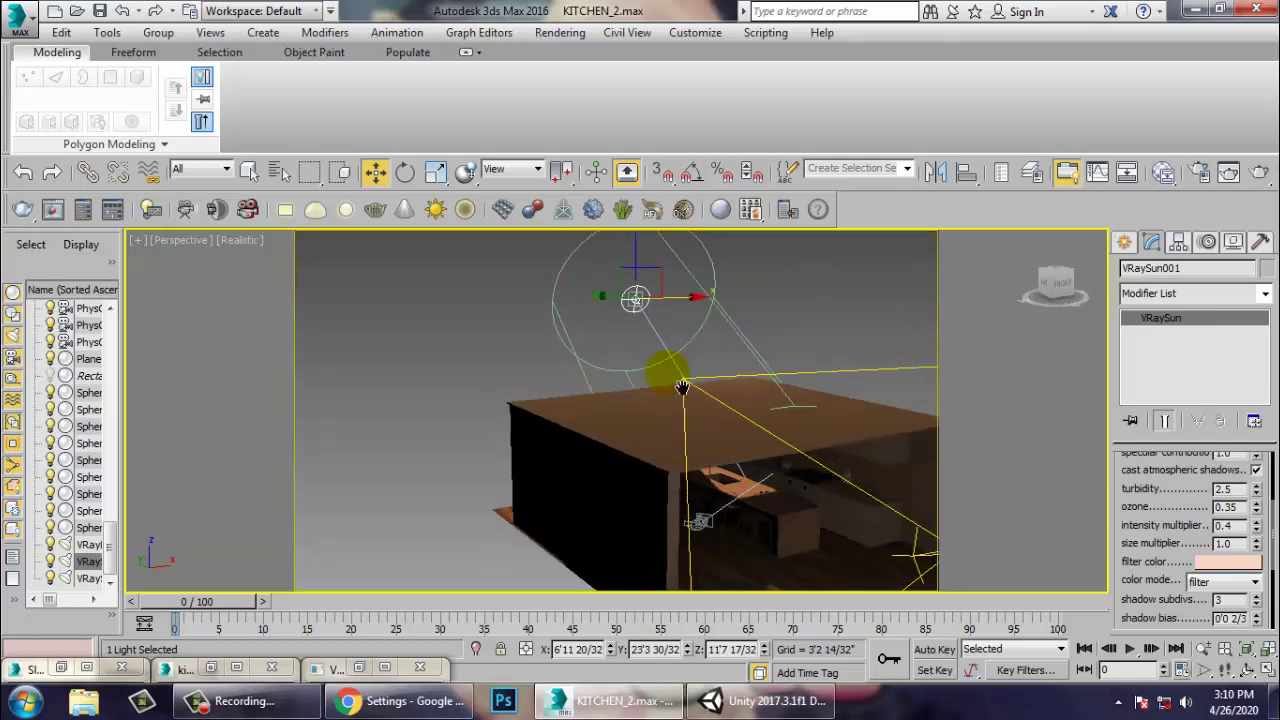
{"action": "left_click_drag", "start_coordinate": [639, 274], "coordinate": [639, 210]}
{"action": "middle_click_drag", "start_coordinate": [808, 440], "coordinate": [775, 472], "text": "alt"}
{"action": "key", "text": "ctrl+z"}
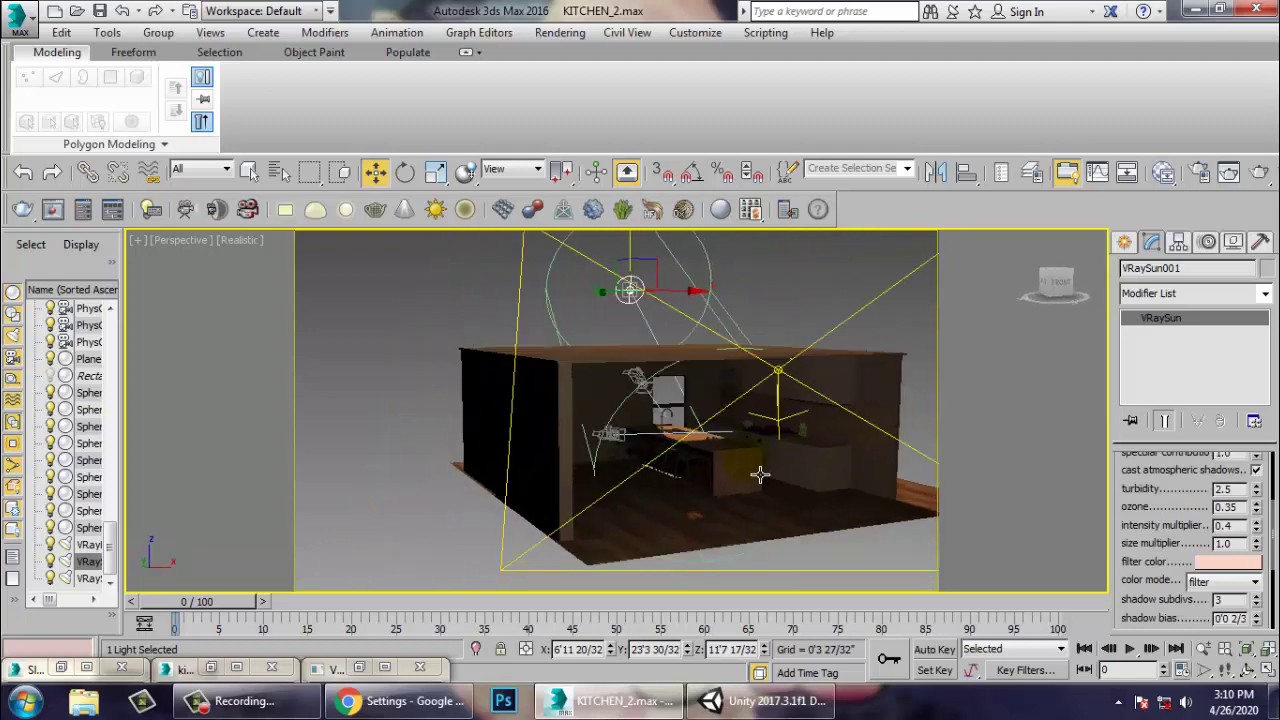
Duplicate VRayLight001 as an independent copy named VRayLight002, placed beside the house at about Y -9'4".
{"action": "scroll", "coordinate": [690, 410], "scroll_direction": "up", "scroll_amount": 6}
{"action": "scroll", "coordinate": [671, 390], "scroll_direction": "down", "scroll_amount": 6}
{"action": "left_click", "coordinate": [663, 400]}
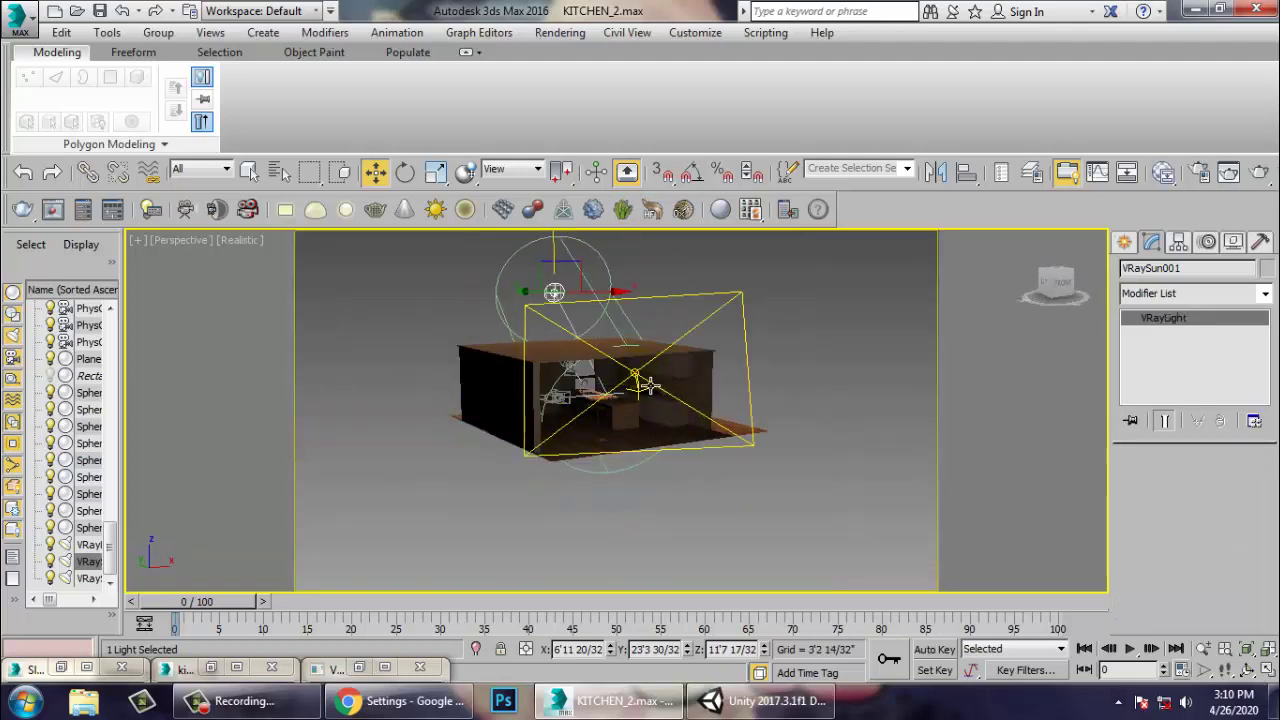
{"action": "middle_click_drag", "start_coordinate": [699, 412], "coordinate": [704, 412], "text": "alt"}
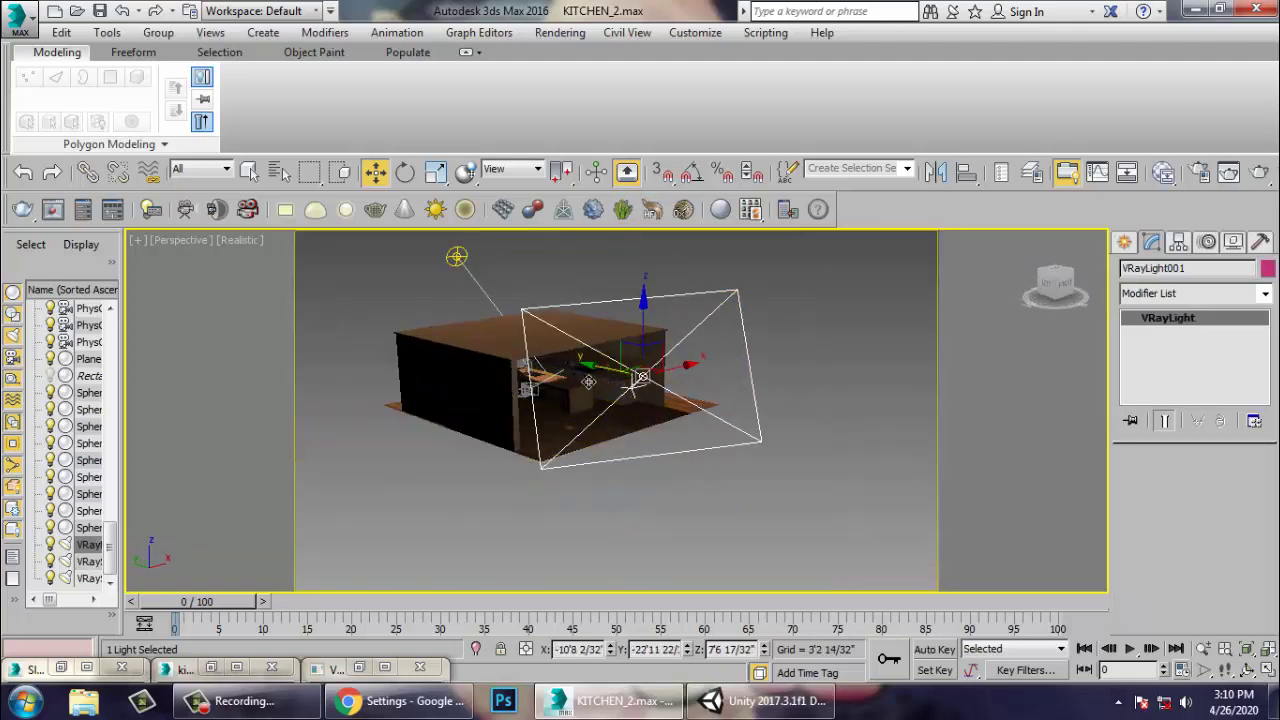
{"action": "left_click_drag", "start_coordinate": [621, 388], "coordinate": [450, 365], "text": "shift"}
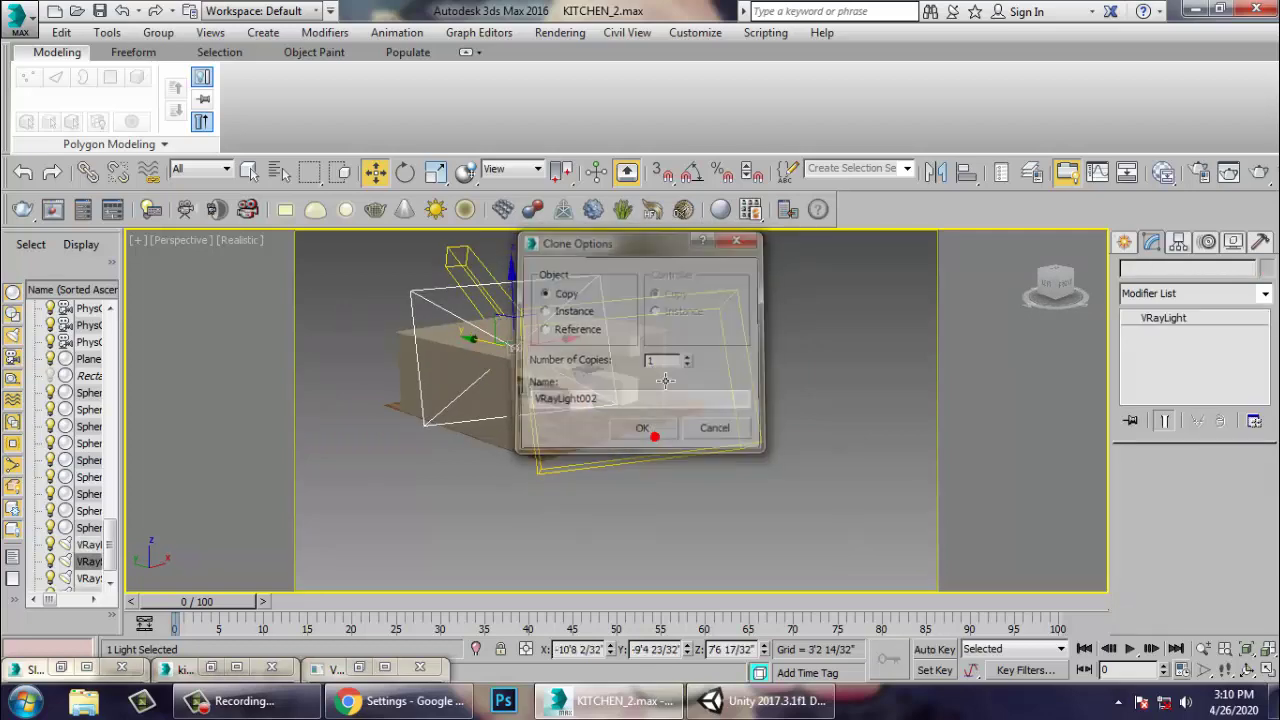
{"action": "left_click", "coordinate": [655, 432]}
Rotate VRayLight002 to face into the room and move it to about Y -4'3", Z 5'8".
{"action": "key", "text": "e"}
{"action": "left_click_drag", "start_coordinate": [517, 369], "coordinate": [409, 363]}
{"action": "key", "text": "w"}
{"action": "middle_click_drag", "start_coordinate": [571, 363], "coordinate": [506, 348], "text": "alt"}
{"action": "scroll", "coordinate": [506, 348], "scroll_direction": "up", "scroll_amount": 5}
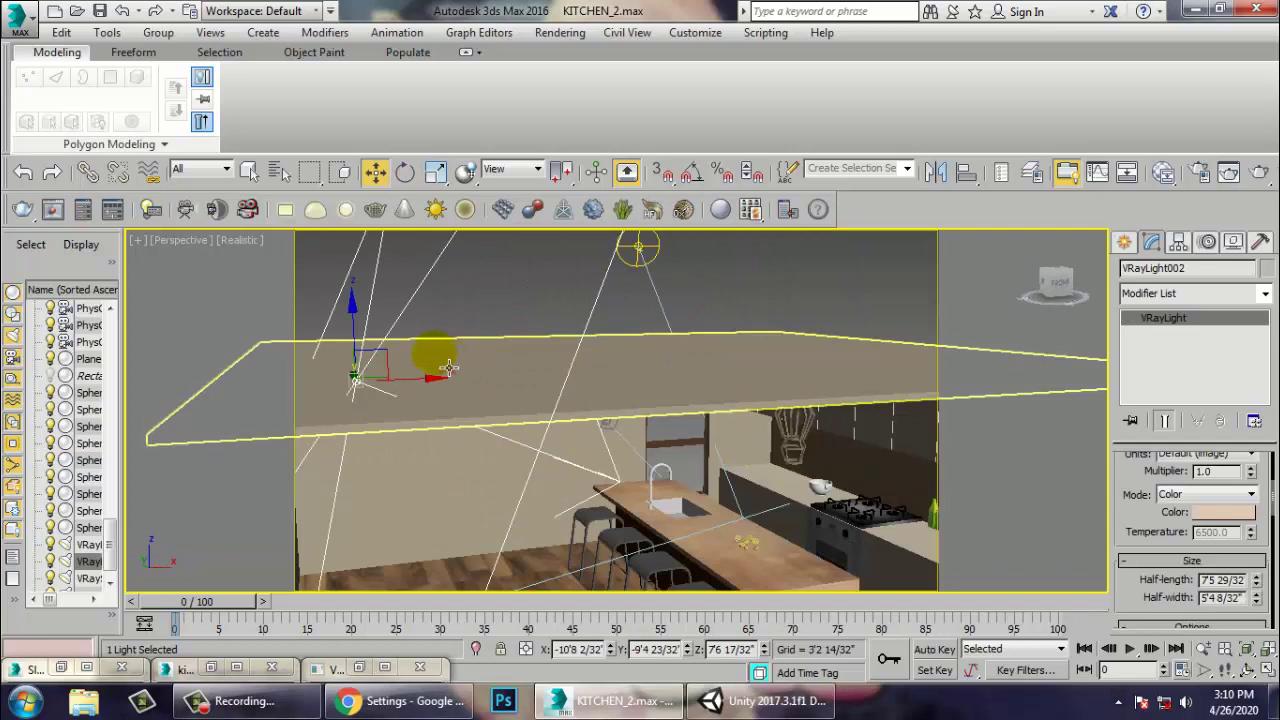
{"action": "left_click_drag", "start_coordinate": [370, 350], "coordinate": [375, 457]}
{"action": "scroll", "coordinate": [375, 457], "scroll_direction": "down", "scroll_amount": 10}
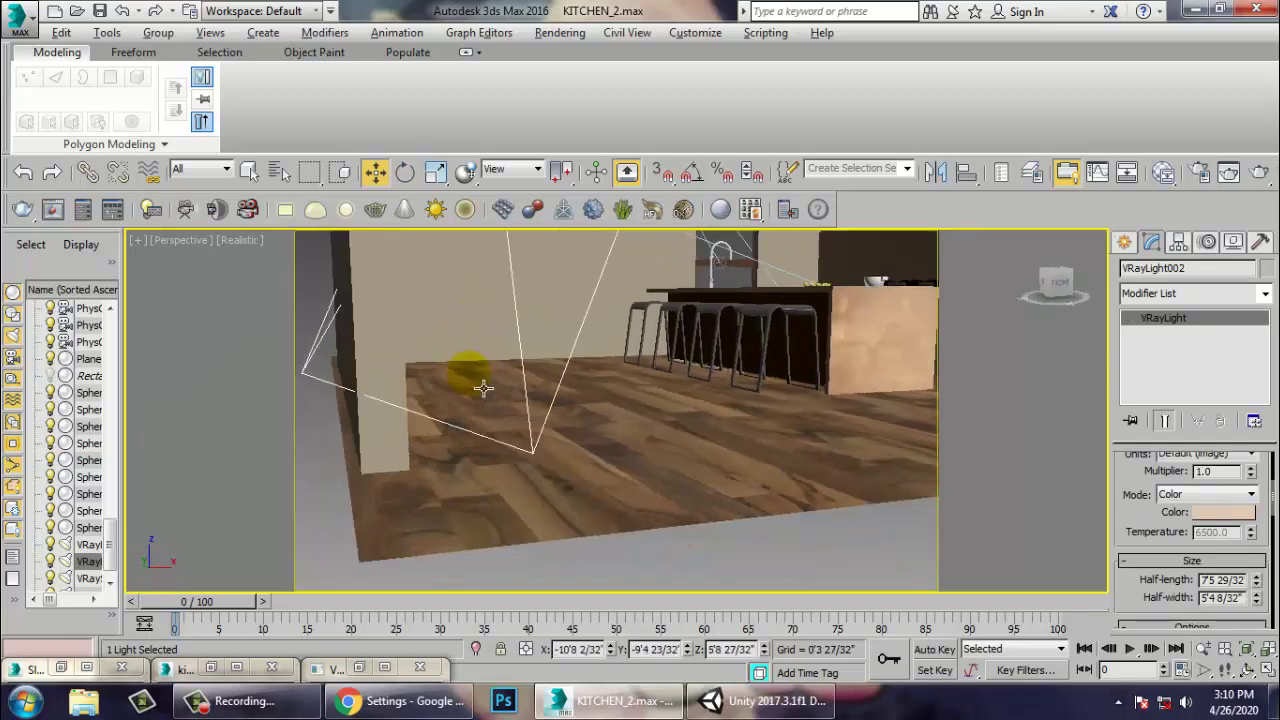
{"action": "left_click_drag", "start_coordinate": [522, 450], "coordinate": [499, 457]}
Restore the PhysCamera001 view and show it beside the Perspective view in the four-viewport layout.
{"action": "key", "text": "c"}
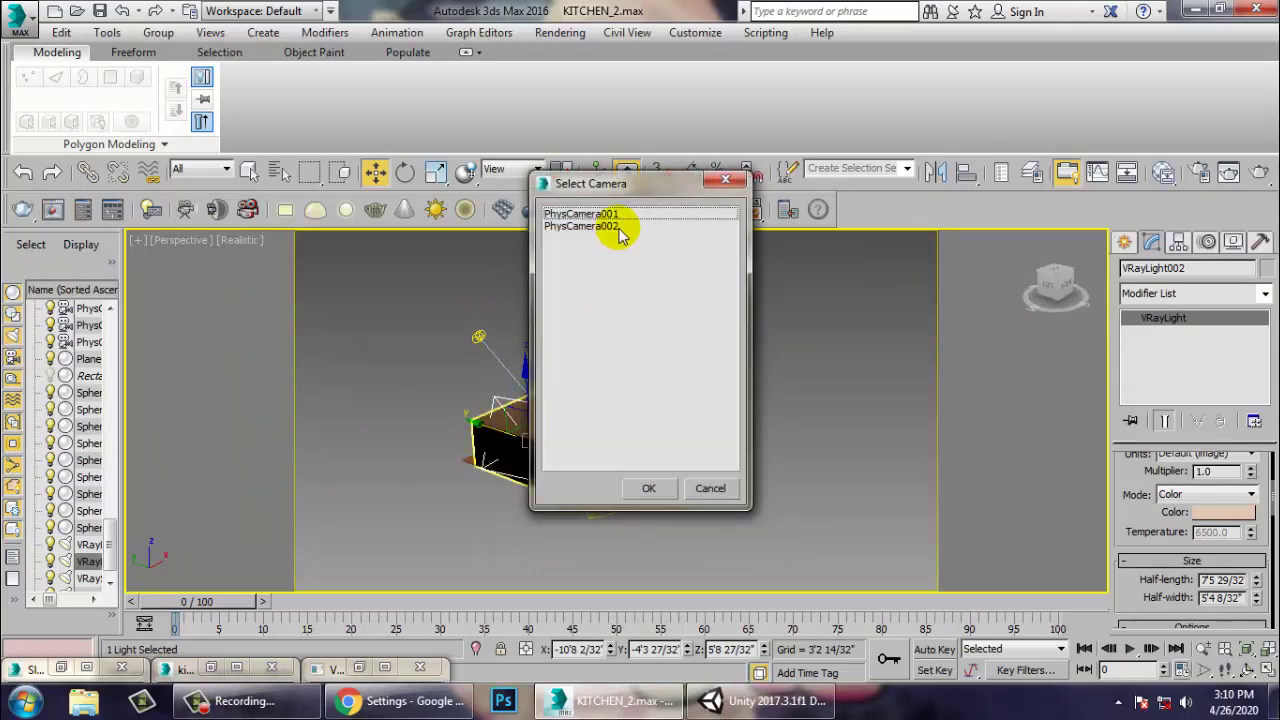
{"action": "left_click", "coordinate": [606, 222]}
{"action": "double_click", "coordinate": [606, 222]}
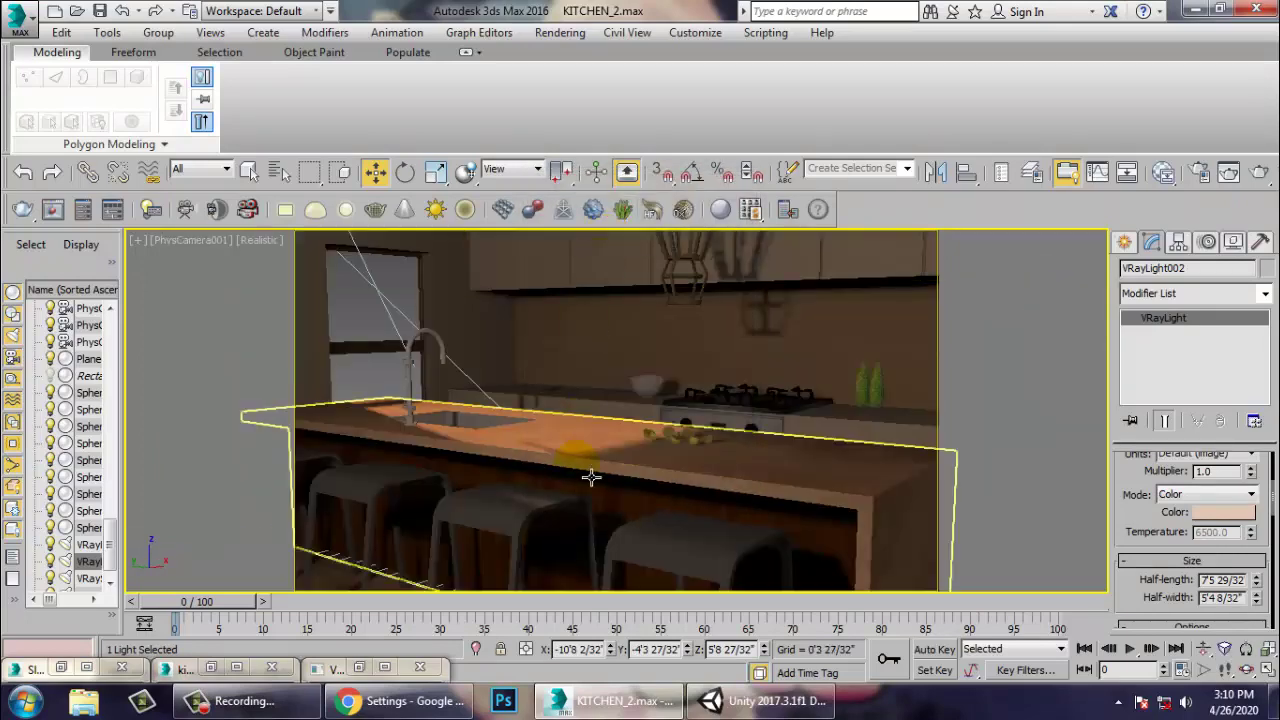
{"action": "key", "text": "alt+w"}
{"action": "scroll", "coordinate": [431, 535], "scroll_direction": "down", "scroll_amount": 2}
{"action": "middle_click_drag", "start_coordinate": [431, 535], "coordinate": [340, 508]}
Rotate VRayLight002 in the Perspective view so it tilts downward and aims at the island.
{"action": "key", "text": "e"}
{"action": "middle_click_drag", "start_coordinate": [237, 449], "coordinate": [363, 466]}
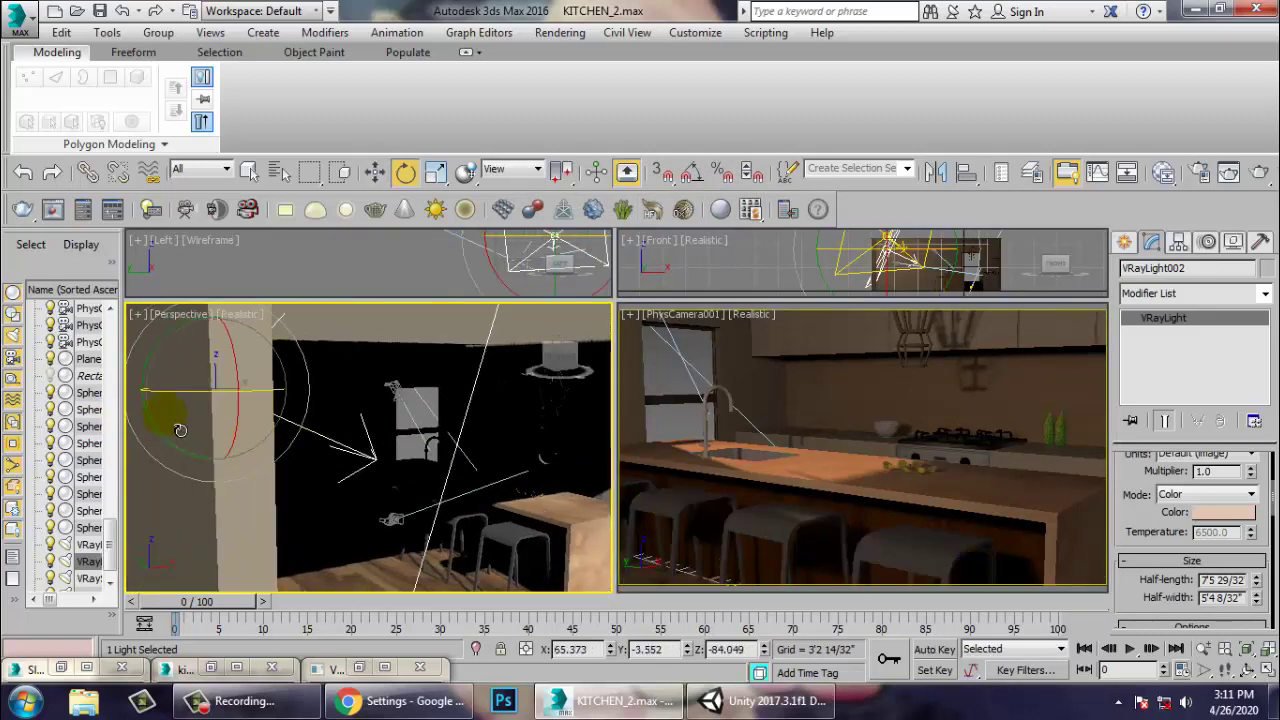
{"action": "left_click_drag", "start_coordinate": [157, 390], "coordinate": [156, 360]}
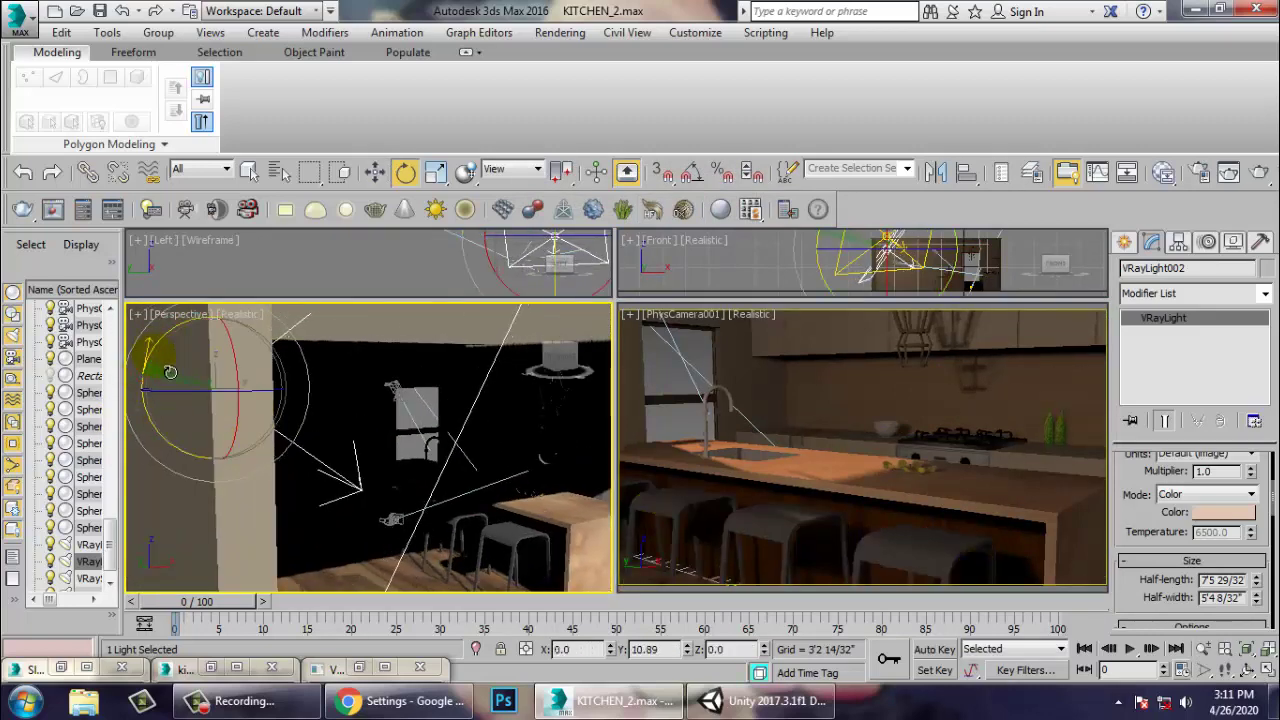
{"action": "left_click_drag", "start_coordinate": [256, 394], "coordinate": [236, 400]}
Move VRayLight002 into the room to about X -7'7", Z 3'5".
{"action": "scroll", "coordinate": [240, 403], "scroll_direction": "down", "scroll_amount": 8}
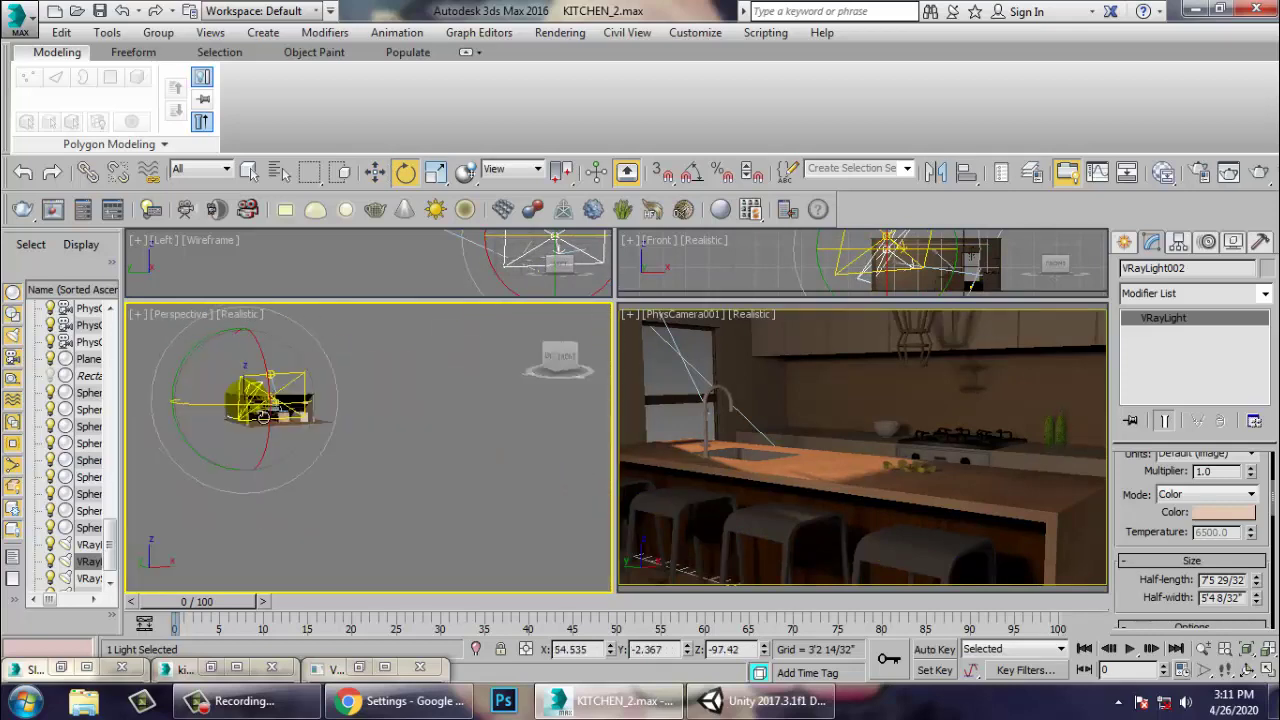
{"action": "middle_click_drag", "start_coordinate": [240, 403], "coordinate": [306, 446], "text": "alt"}
{"action": "scroll", "coordinate": [268, 407], "scroll_direction": "up", "scroll_amount": 5}
{"action": "key", "text": "w"}
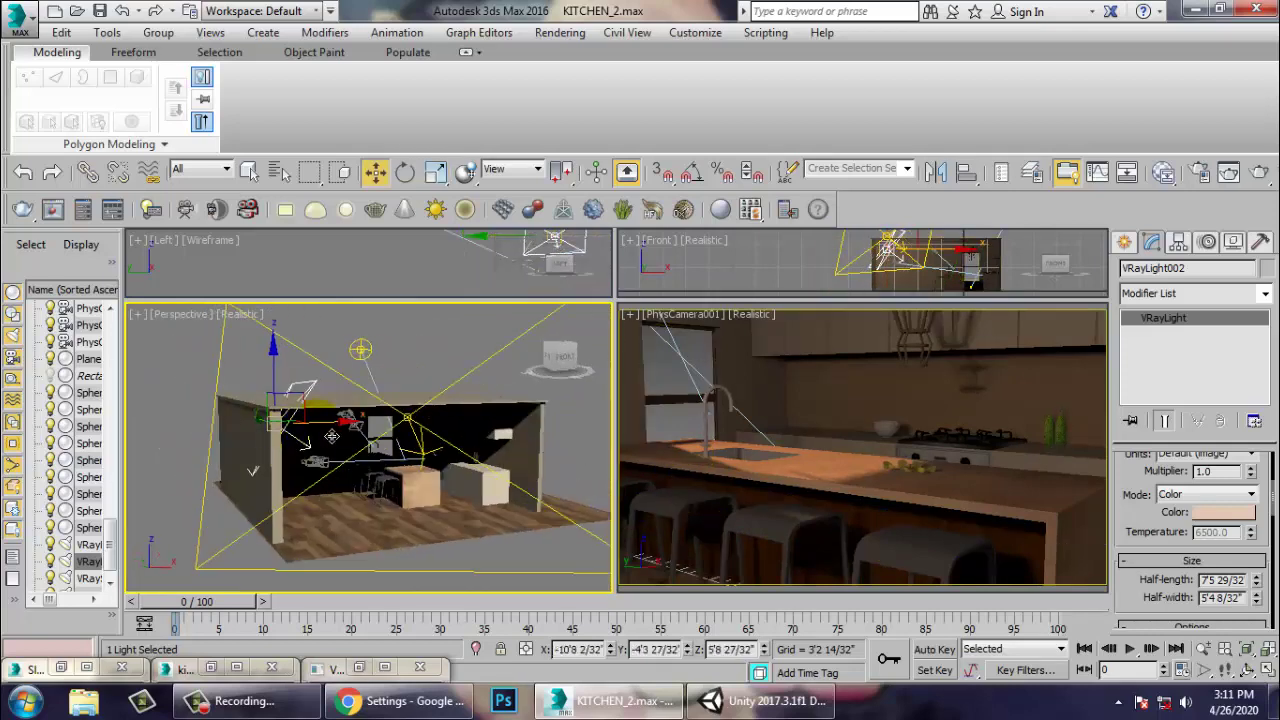
{"action": "mouse_move", "coordinate": [331, 424]}
{"action": "left_mouse_down"}
{"action": "mouse_move", "coordinate": [390, 427]}
{"action": "mouse_move", "coordinate": [328, 368]}
{"action": "mouse_move", "coordinate": [330, 403]}
{"action": "left_mouse_up"}
Try a multiplier of 2 on VRayLight002, and settle on 0.8.
{"action": "left_click_drag", "start_coordinate": [1225, 472], "coordinate": [1166, 476]}
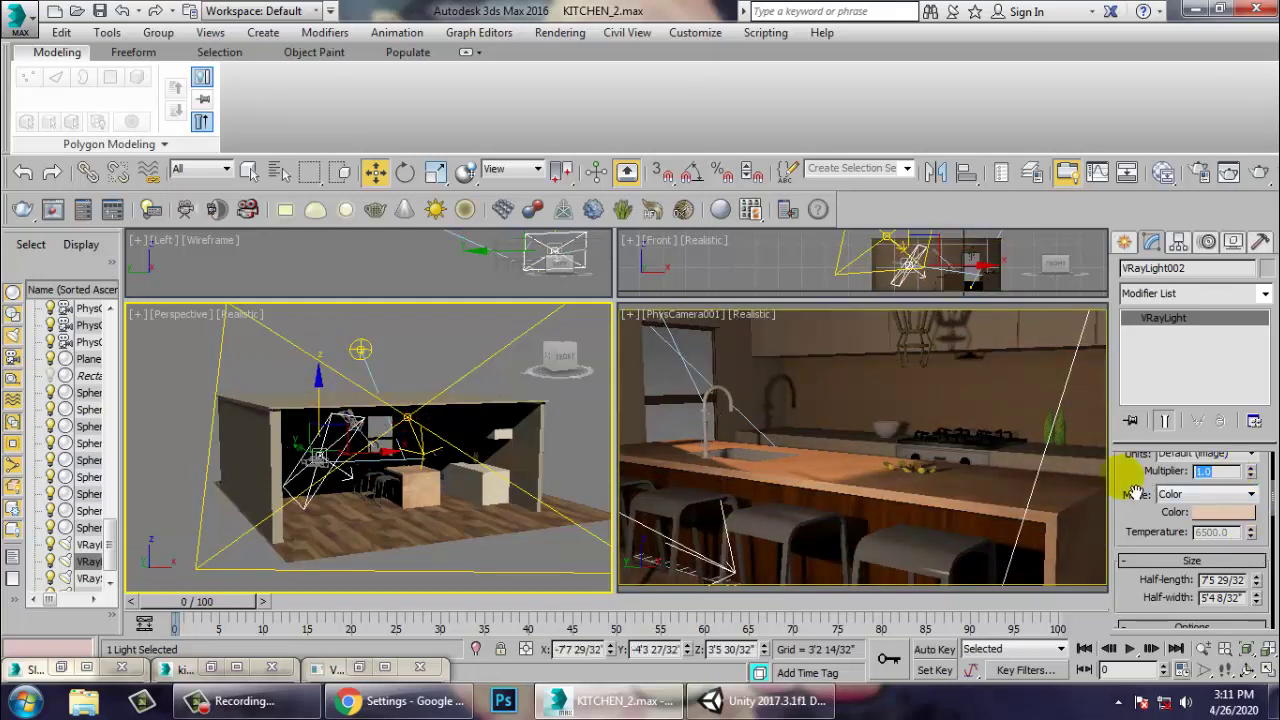
{"action": "type", "text": "2"}
{"action": "key", "text": "Return"}
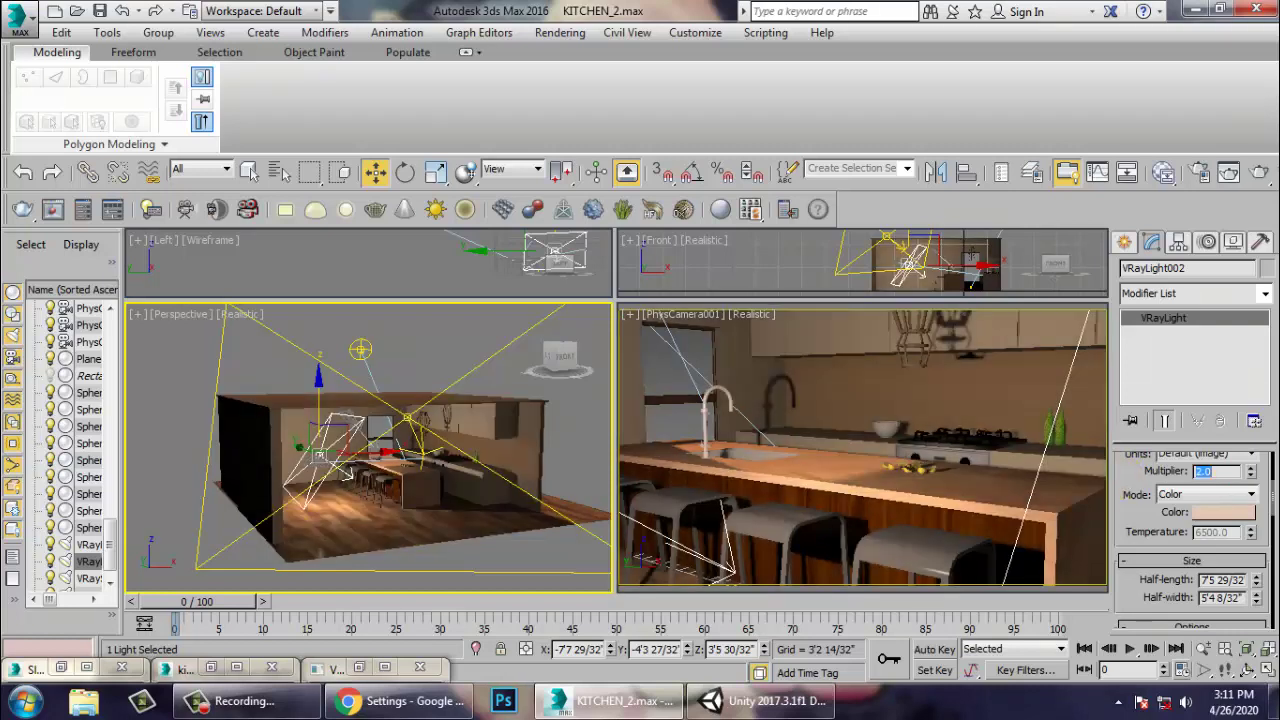
{"action": "type", "text": "0.5"}
{"action": "key", "text": "Return"}
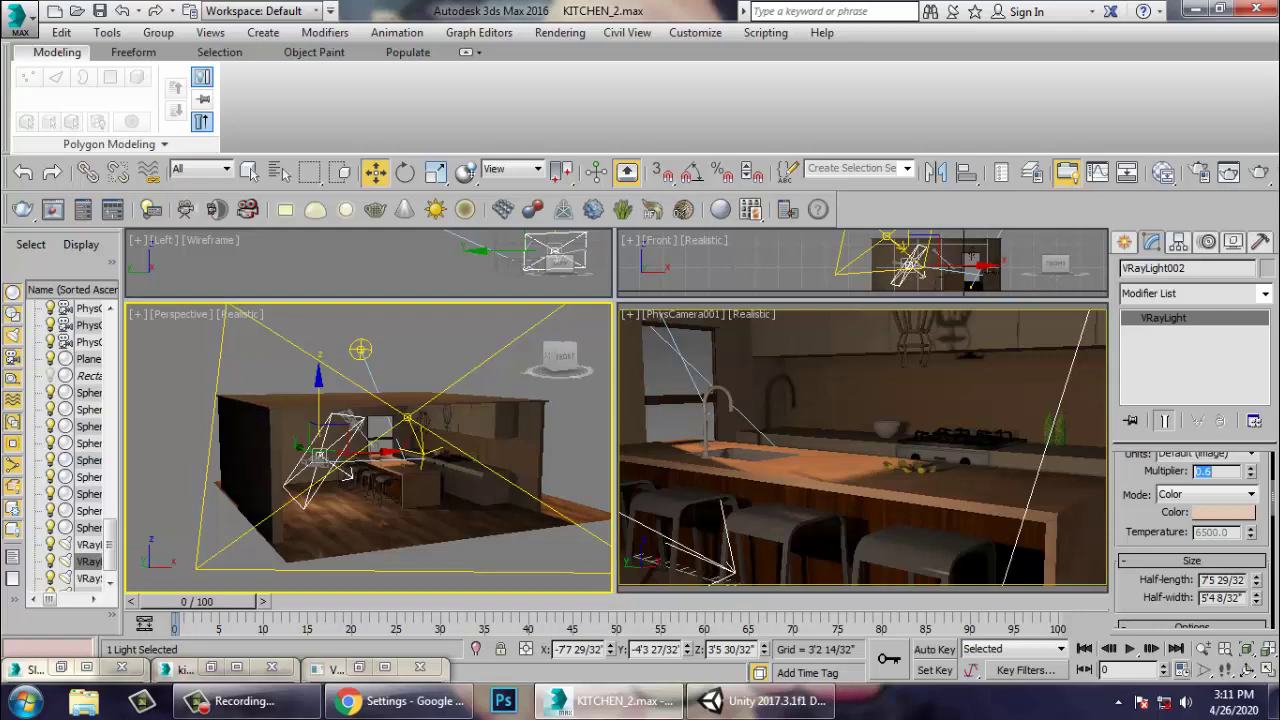
{"action": "key", "text": "Return"}
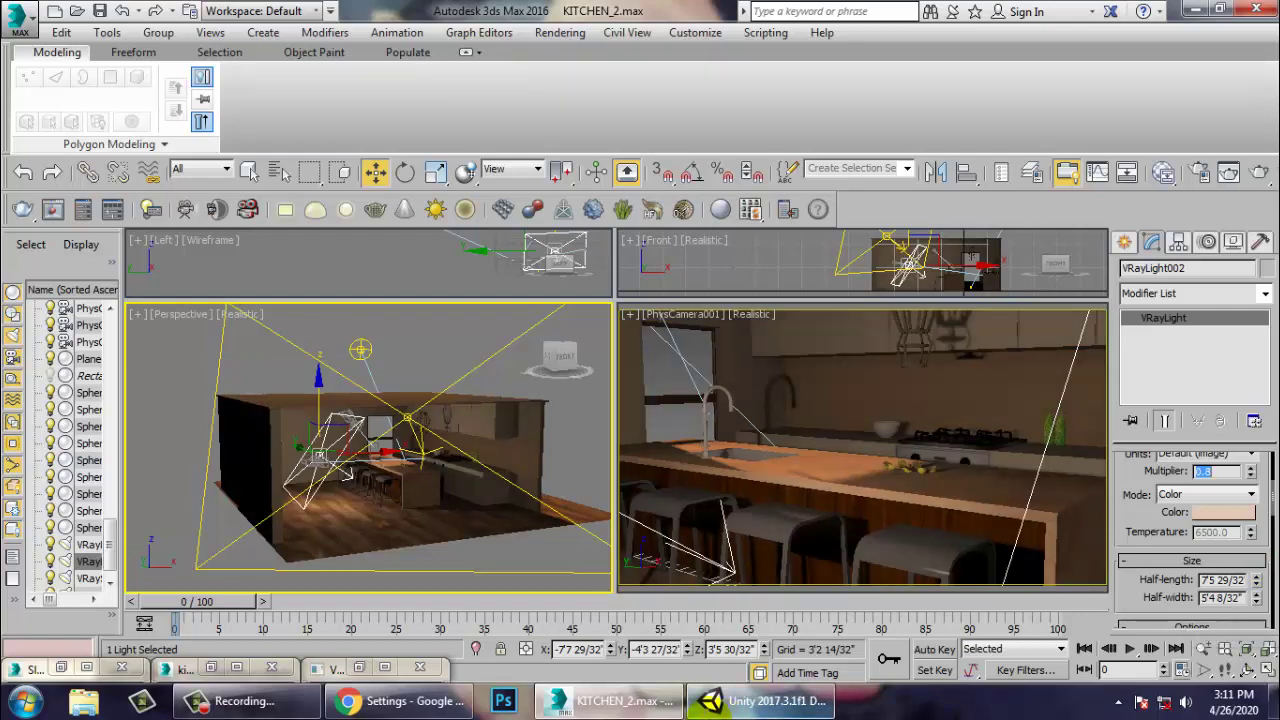
Rotate VRayLight002 about its vertical axis to turn it further toward the back of the kitchen.
{"action": "scroll", "coordinate": [312, 399], "scroll_direction": "up", "scroll_amount": 3}
{"action": "middle_click_drag", "start_coordinate": [318, 455], "coordinate": [344, 435]}
{"action": "key", "text": "e"}
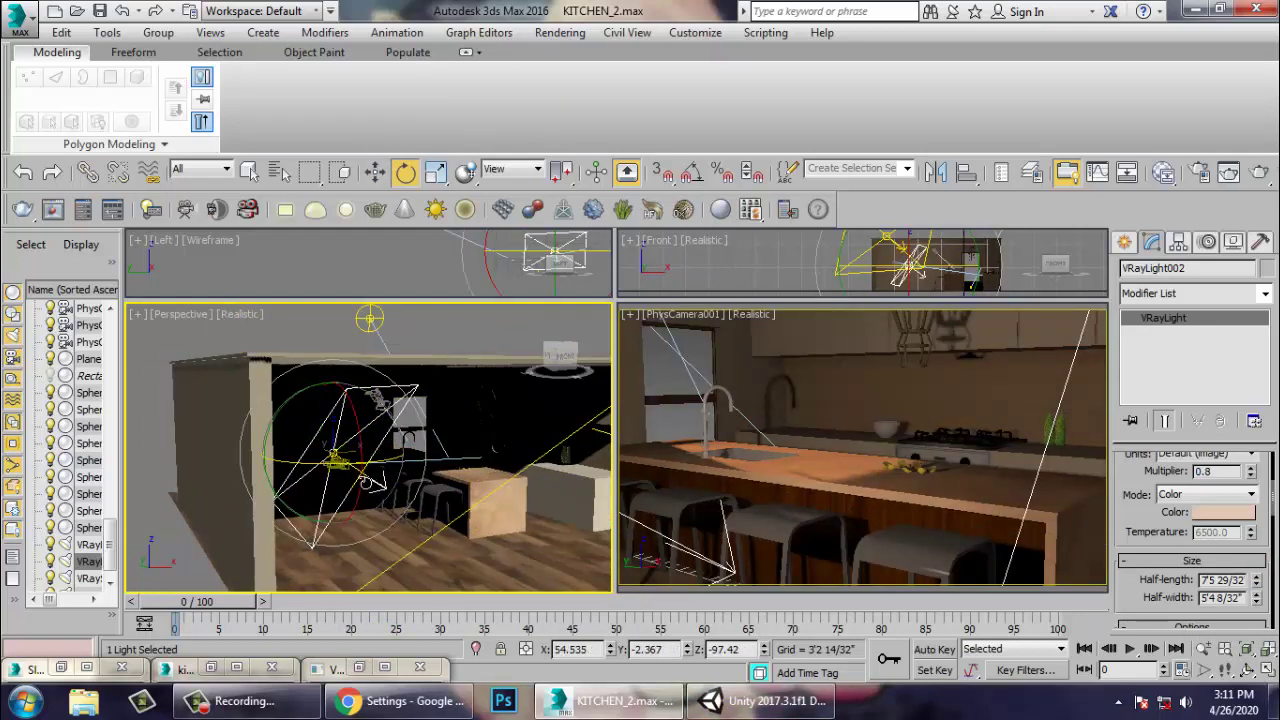
{"action": "left_click_drag", "start_coordinate": [365, 476], "coordinate": [310, 487]}
{"action": "key", "text": "w"}
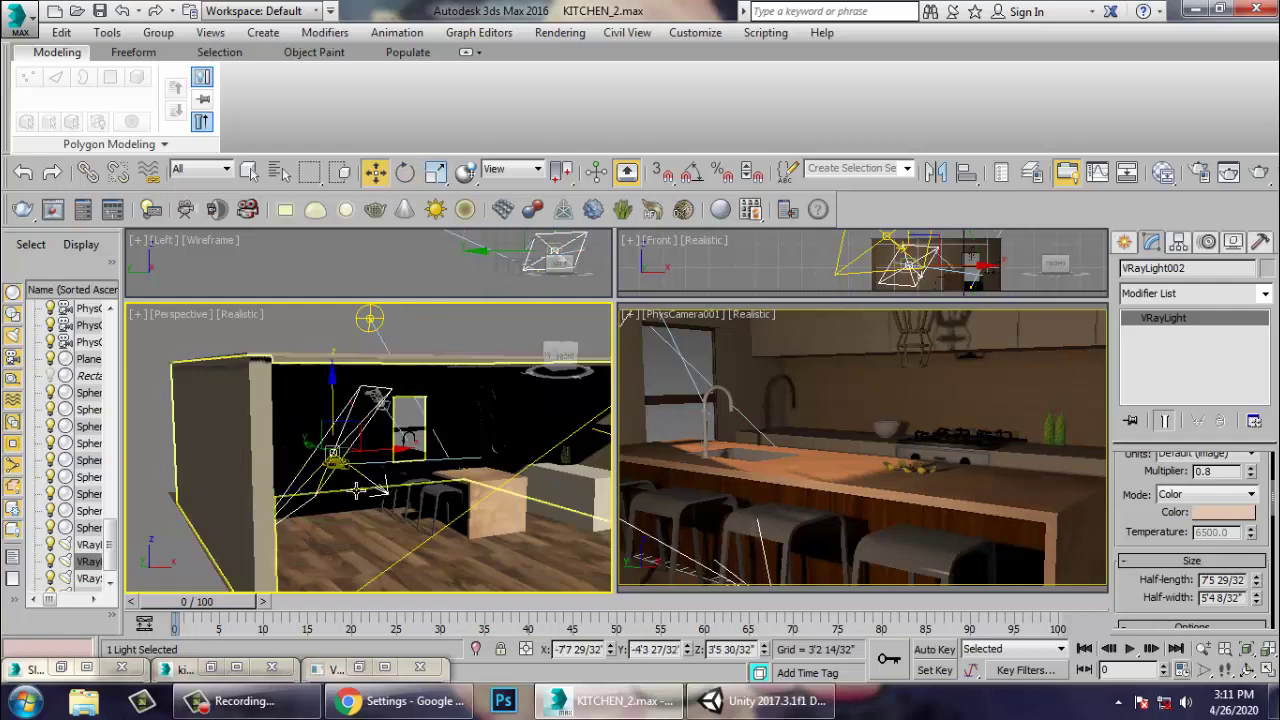
Move VRayLight002 along Y in the Top view to about 1'11", deeper into the room.
{"action": "middle_click_drag", "start_coordinate": [355, 491], "coordinate": [371, 505], "text": "alt"}
{"action": "key", "text": "alt+w"}
{"action": "middle_click_drag", "start_coordinate": [414, 331], "coordinate": [397, 335], "text": "alt"}
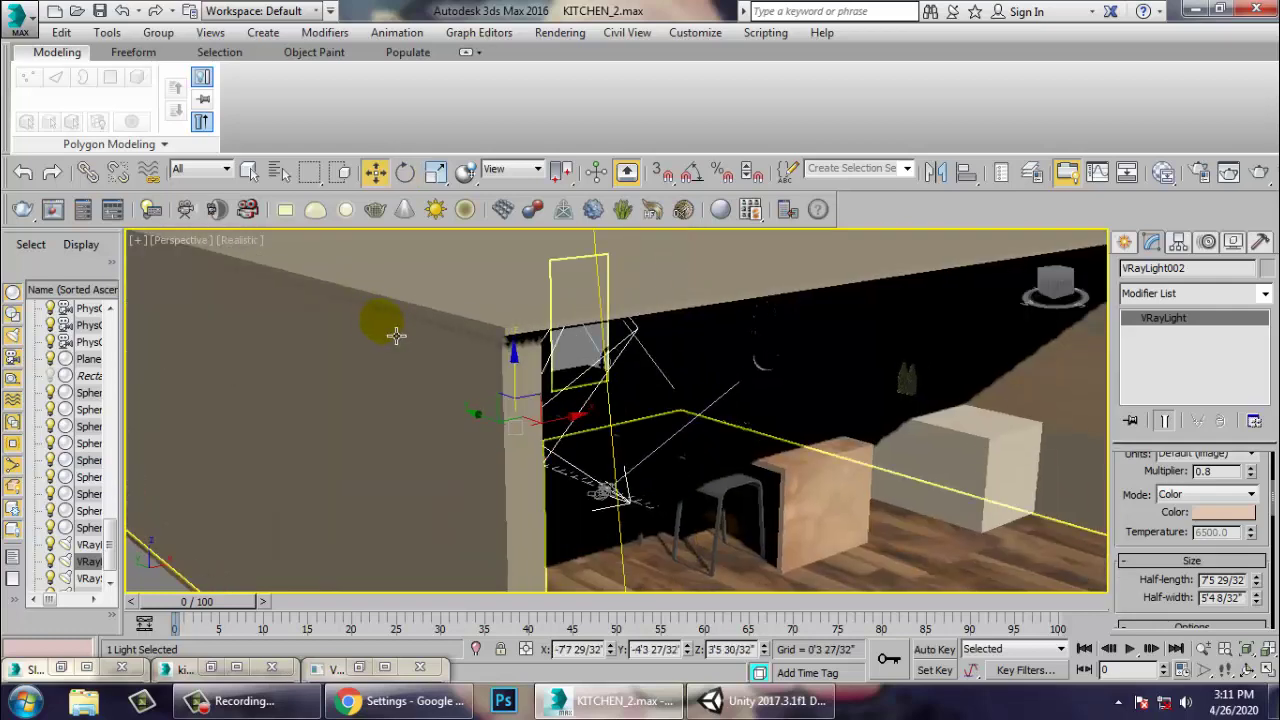
{"action": "key", "text": "alt+w"}
{"action": "middle_click", "coordinate": [410, 272]}
{"action": "key", "text": "alt+w"}
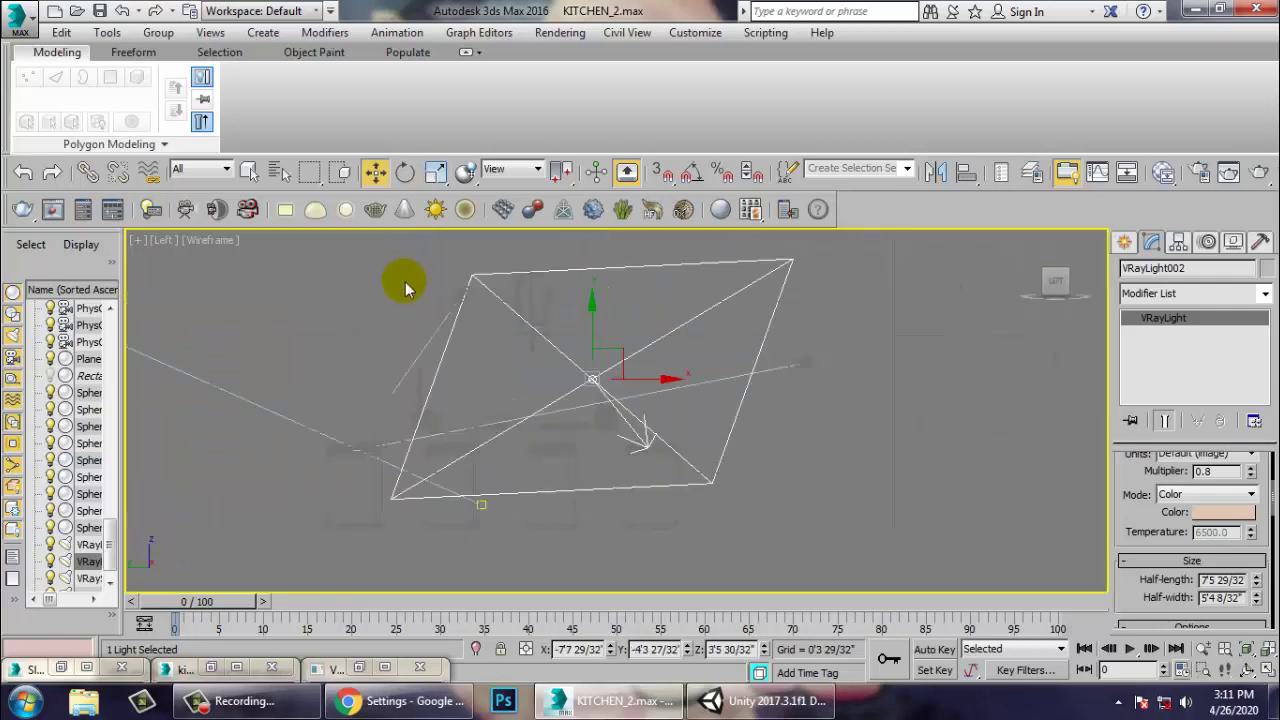
{"action": "key", "text": "t"}
{"action": "key", "text": "alt+w"}
{"action": "key", "text": "alt+w"}
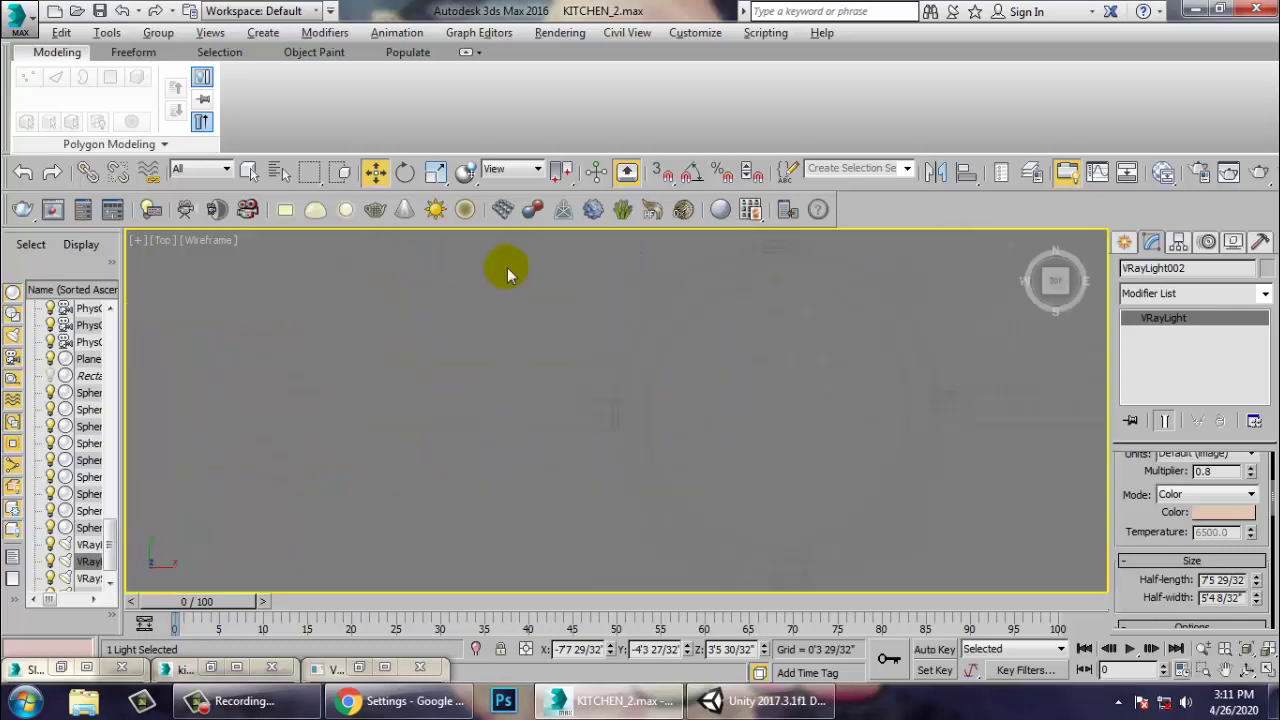
{"action": "scroll", "coordinate": [620, 360], "scroll_direction": "down", "scroll_amount": 5}
{"action": "scroll", "coordinate": [603, 372], "scroll_direction": "up", "scroll_amount": 4}
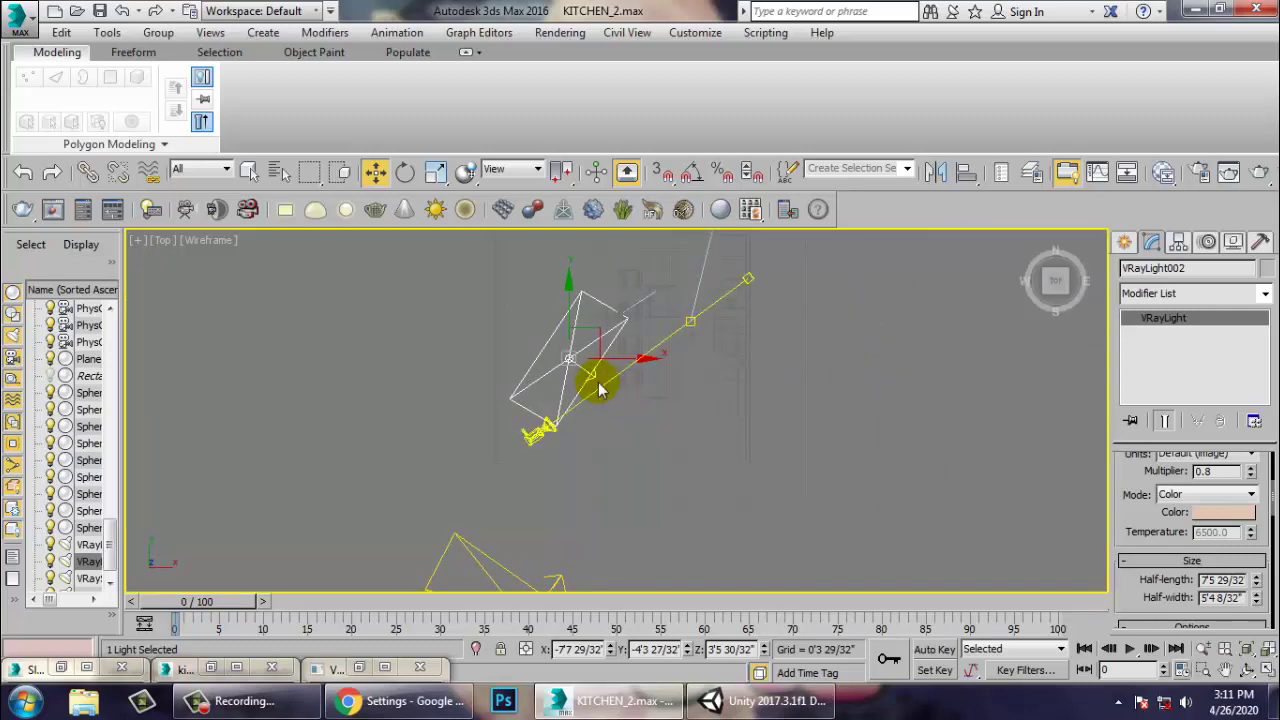
{"action": "key", "text": "alt+w"}
{"action": "key", "text": "alt+w"}
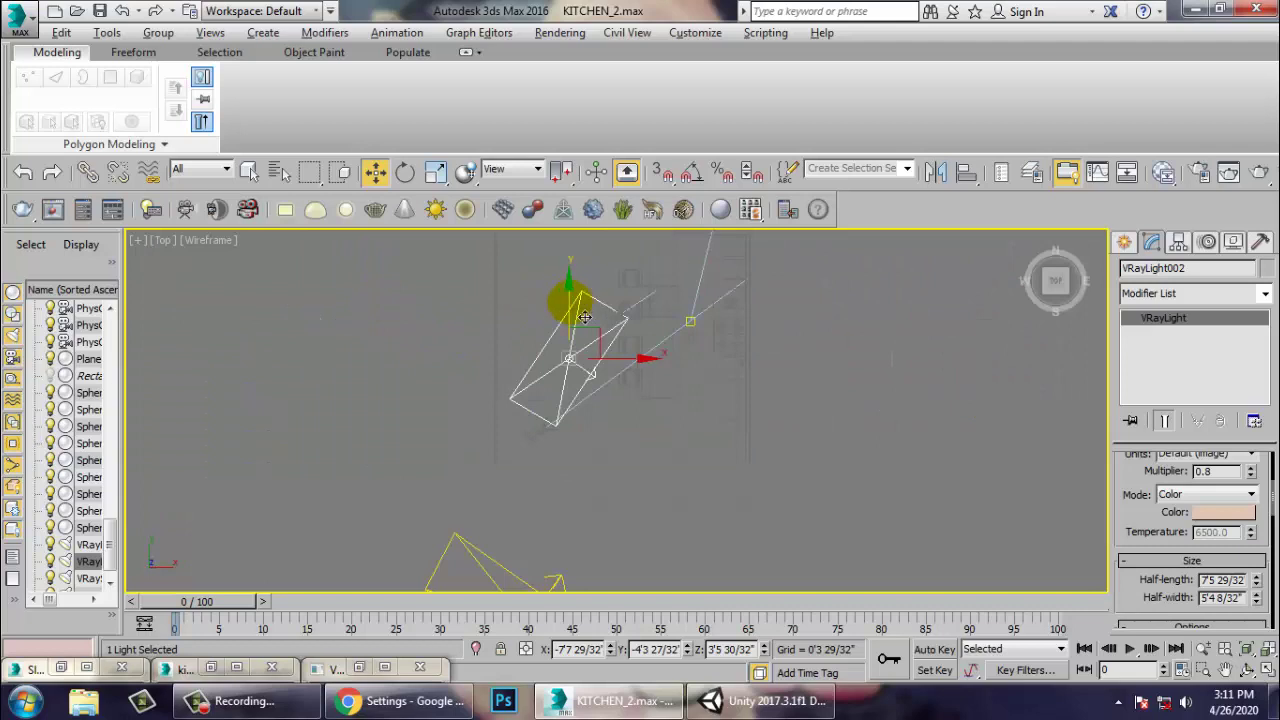
{"action": "left_click_drag", "start_coordinate": [563, 300], "coordinate": [565, 215]}
{"action": "key", "text": "alt+w"}
Fine-tune the rotation of VRayLight002 toward the island while checking the lighting in the PhysCamera001 view.
{"action": "key", "text": "e"}
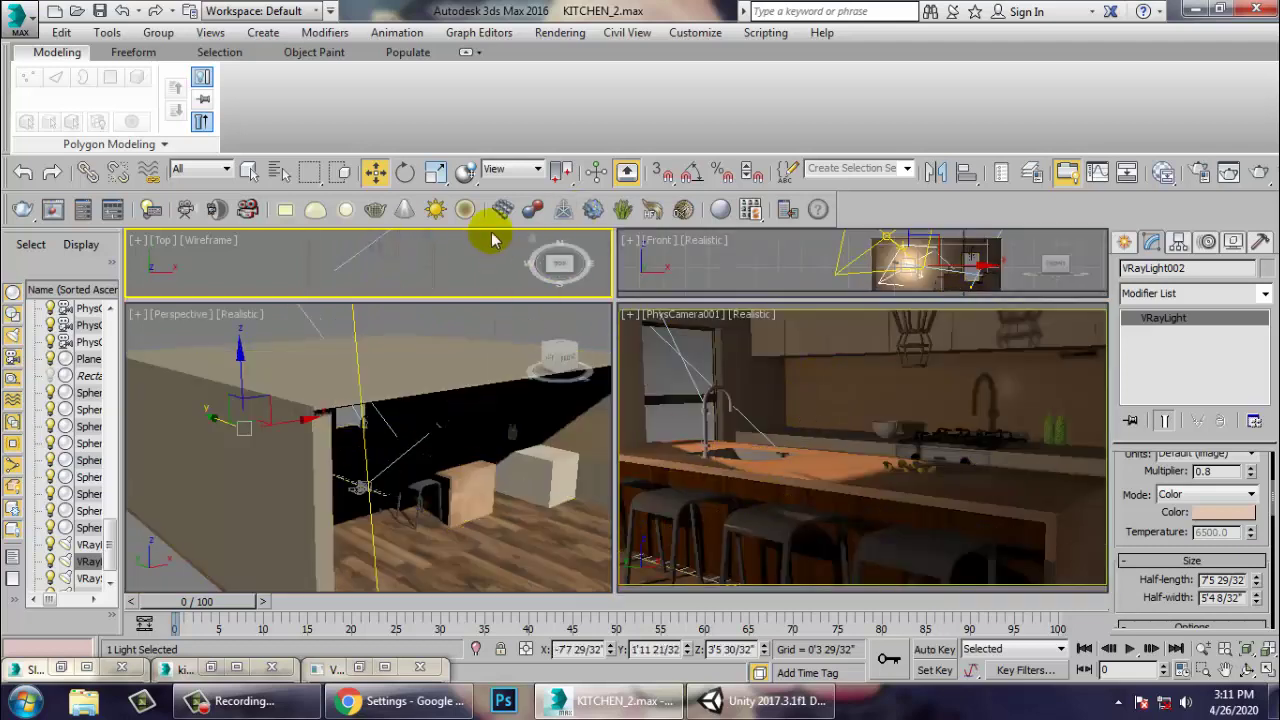
{"action": "mouse_move", "coordinate": [391, 271]}
{"action": "left_mouse_down"}
{"action": "mouse_move", "coordinate": [380, 289]}
{"action": "mouse_move", "coordinate": [343, 277]}
{"action": "mouse_move", "coordinate": [390, 288]}
{"action": "left_mouse_up"}
{"action": "right_click", "coordinate": [652, 421]}
{"action": "key", "text": "alt+w"}
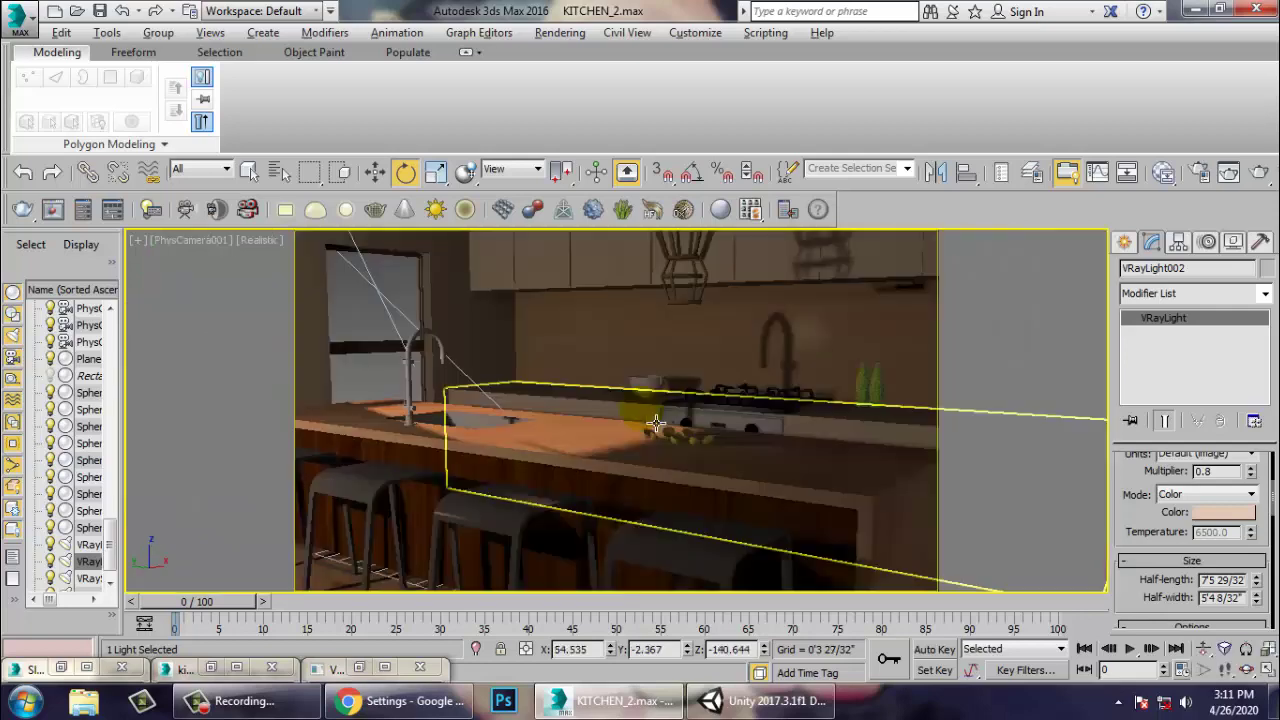
{"action": "key", "text": "alt+w"}
{"action": "middle_click_drag", "start_coordinate": [418, 487], "coordinate": [344, 469], "text": "alt"}
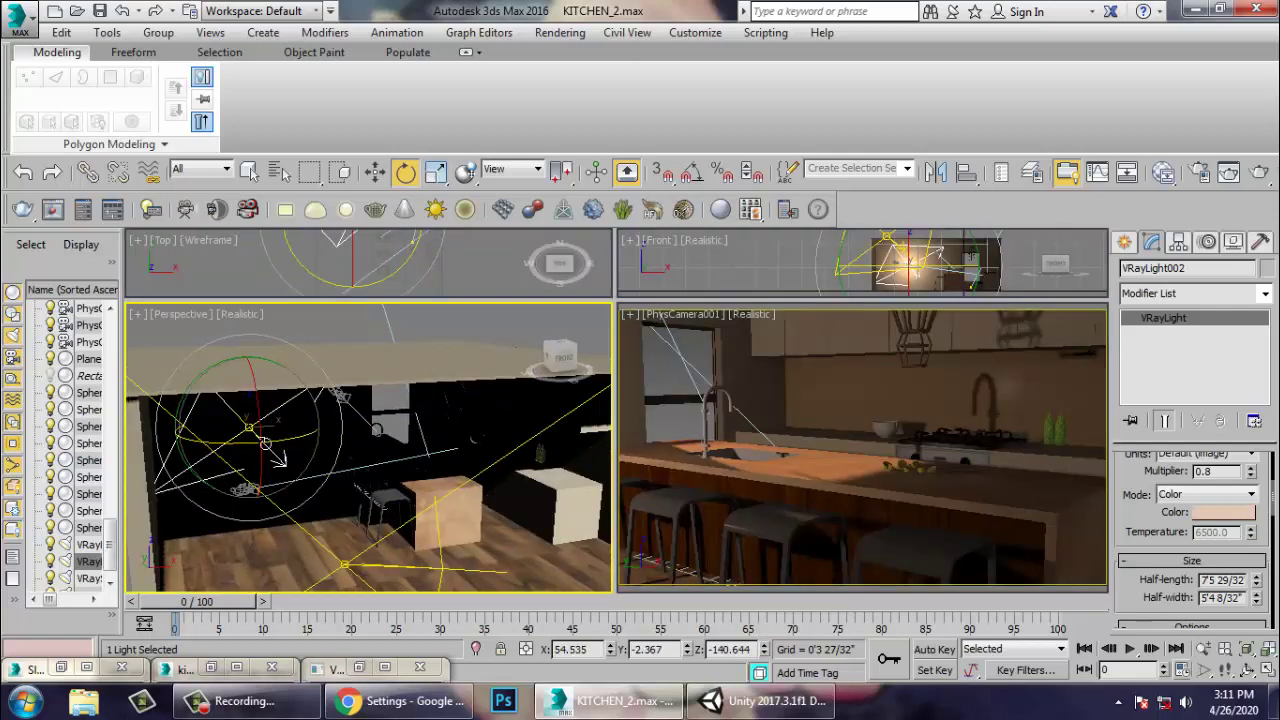
{"action": "left_click_drag", "start_coordinate": [265, 456], "coordinate": [282, 454]}
Render the maximized PhysCamera001 view as a lighting test, and close the V-Ray frame buffer.
{"action": "left_click", "coordinate": [834, 514]}
{"action": "key", "text": "alt+w"}
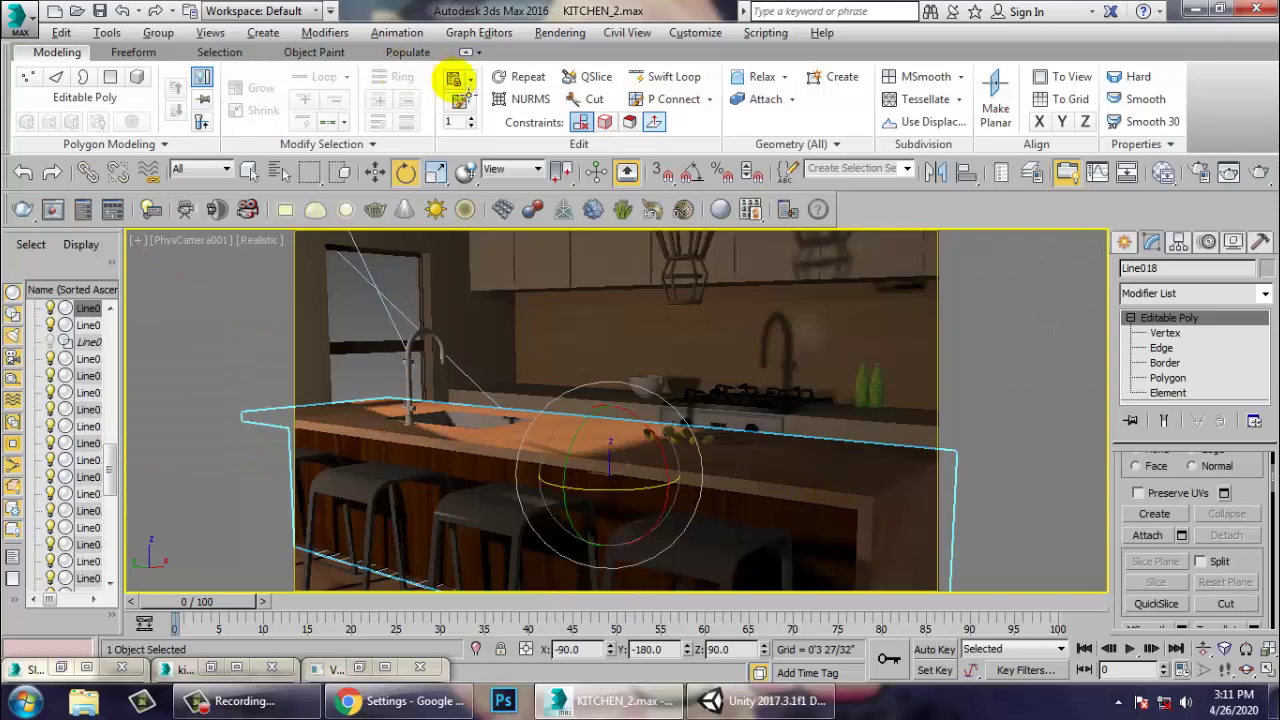
{"action": "left_click", "coordinate": [558, 33]}
{"action": "left_click", "coordinate": [562, 41]}
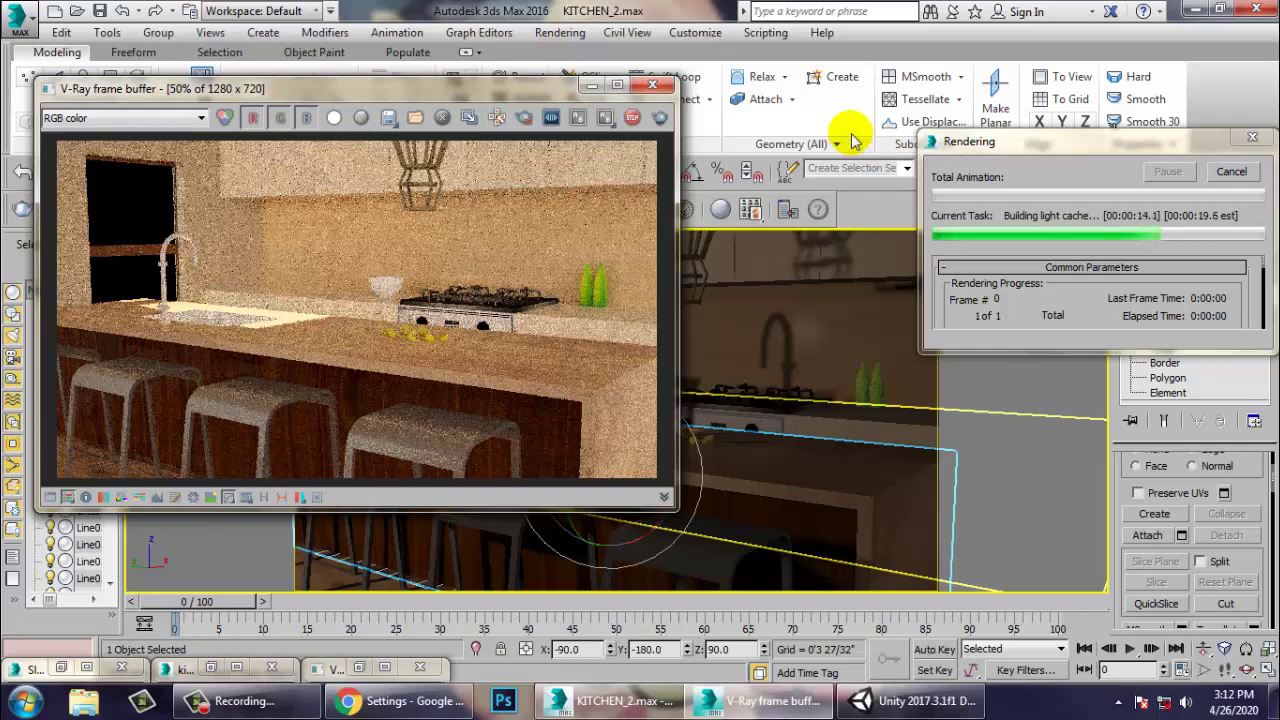
{"action": "left_click", "coordinate": [652, 85]}
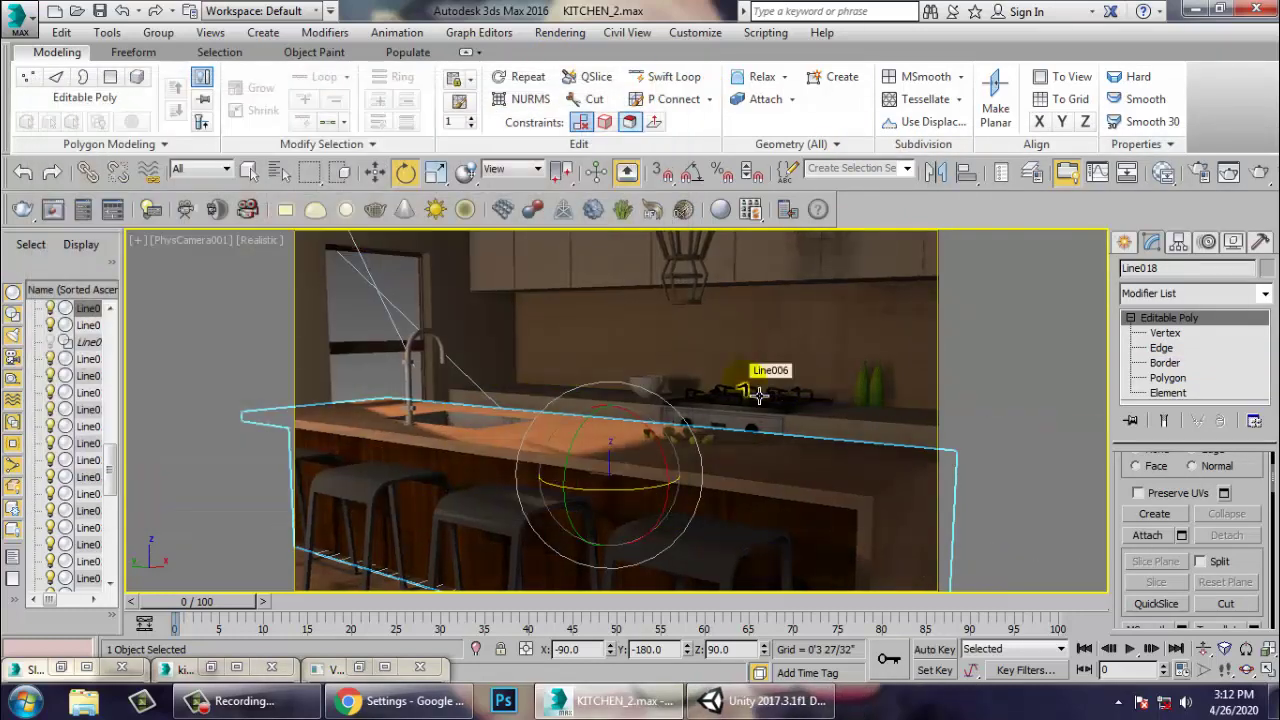
Select VRayLight001 outside the house in the Perspective view and set its multiplier to 0.5.
{"action": "key", "text": "p"}
{"action": "key", "text": "w"}
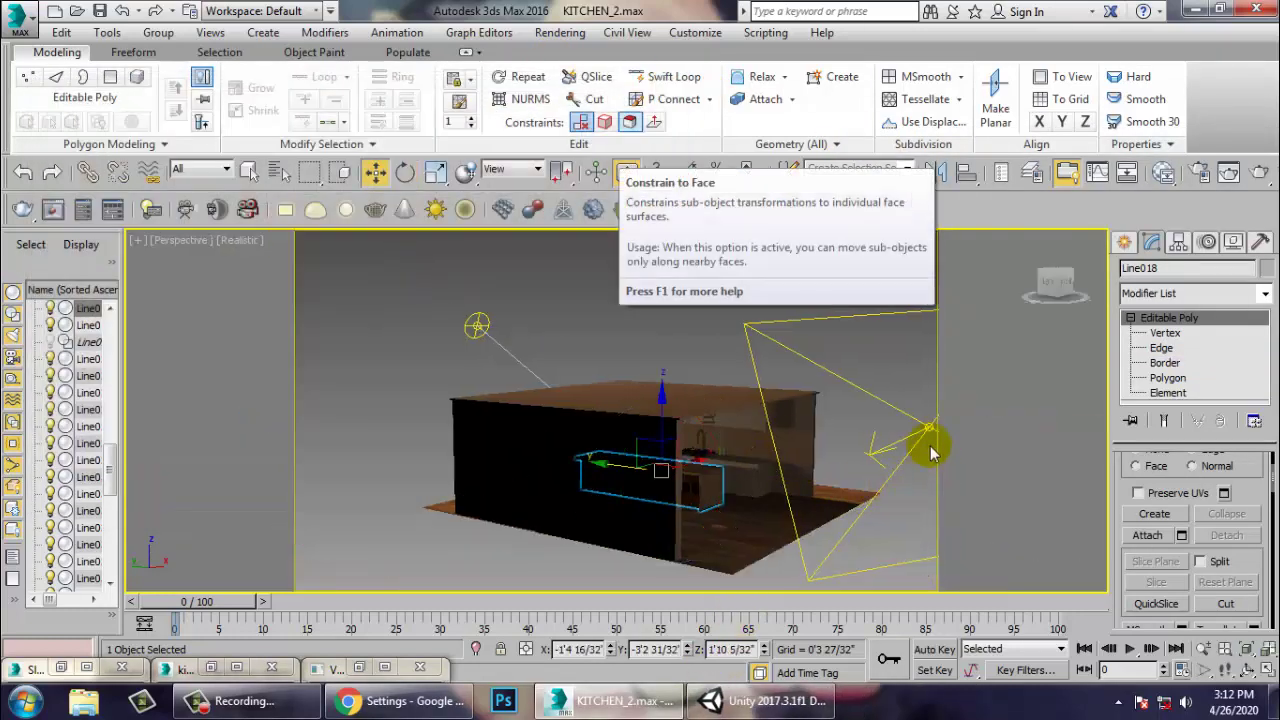
{"action": "left_click", "coordinate": [928, 425]}
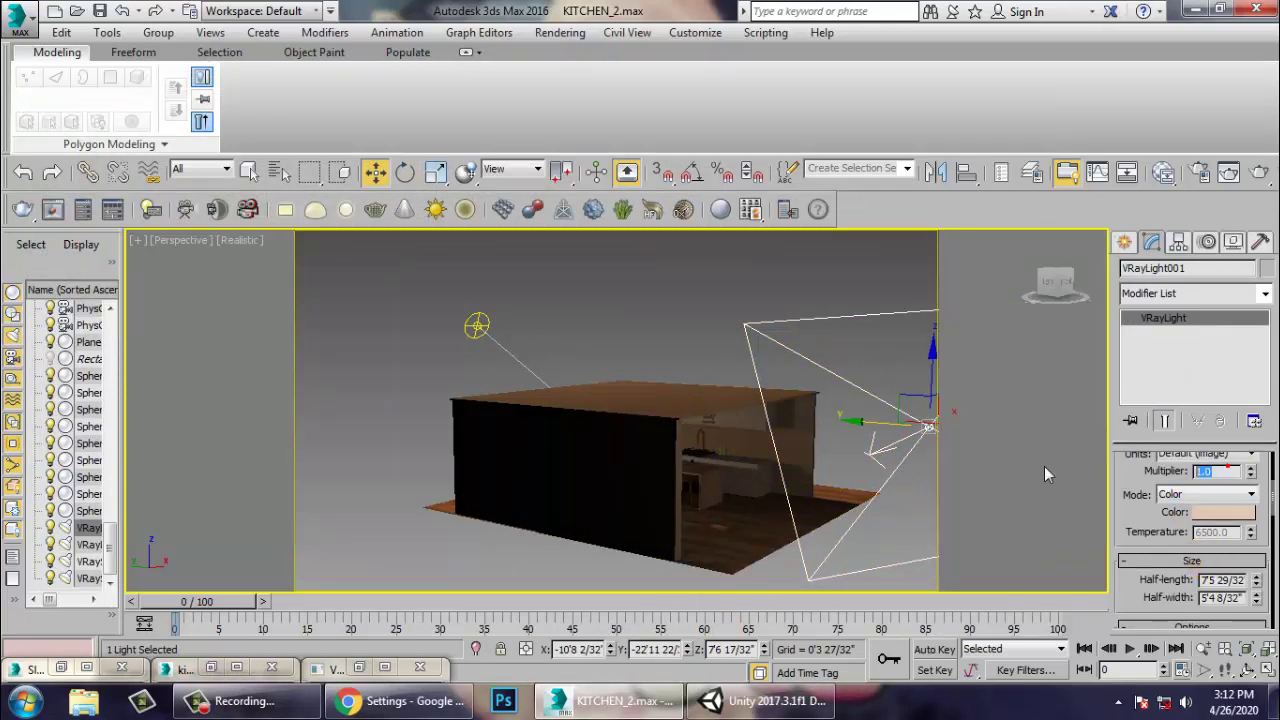
{"action": "type", "text": "0.5"}
{"action": "key", "text": "Return"}
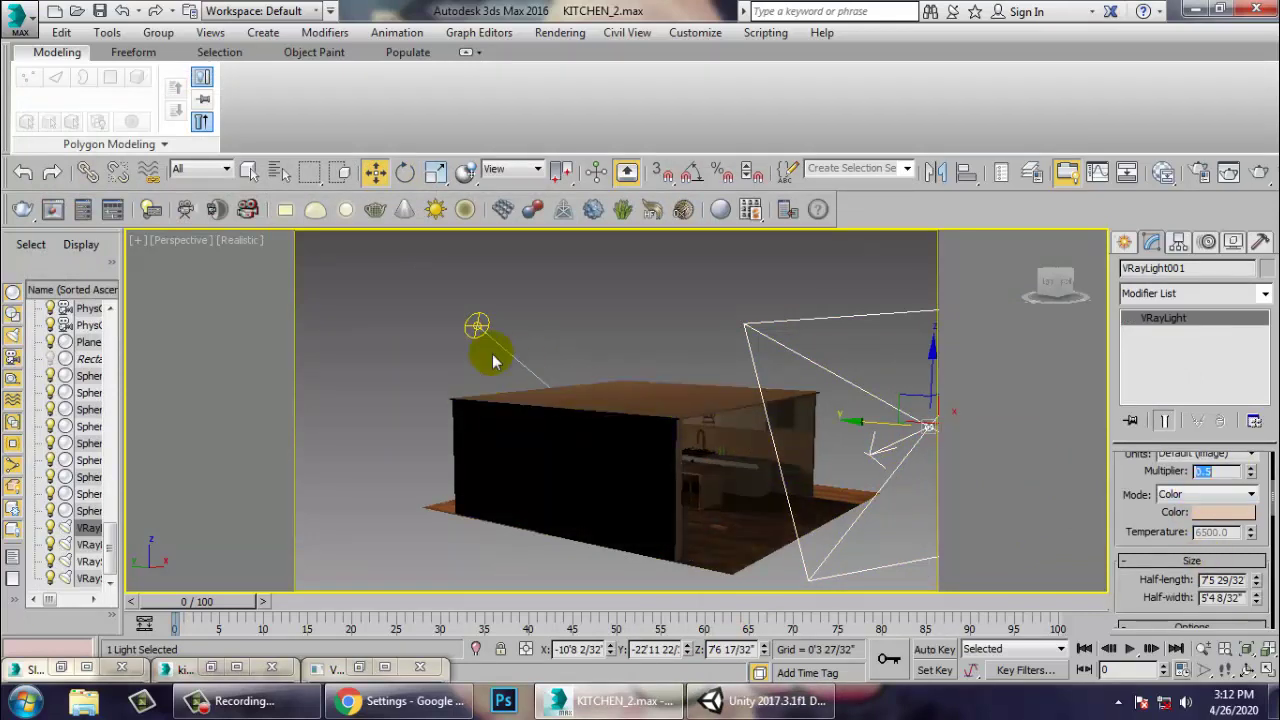
Select VRayLight002 inside the kitchen in the Perspective view and set its multiplier to 0.3.
{"action": "left_click", "coordinate": [478, 327]}
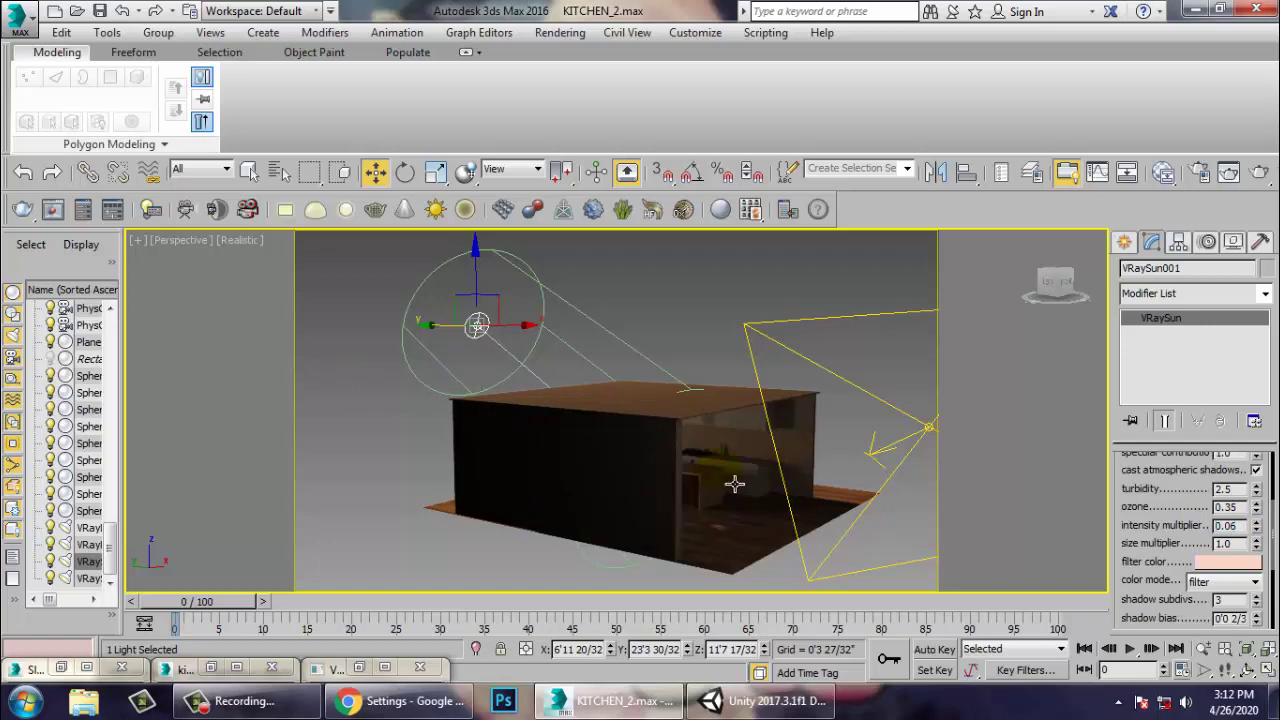
{"action": "middle_click_drag", "start_coordinate": [735, 484], "coordinate": [679, 485], "text": "alt"}
{"action": "middle_click_drag", "start_coordinate": [427, 504], "coordinate": [425, 432], "text": "alt"}
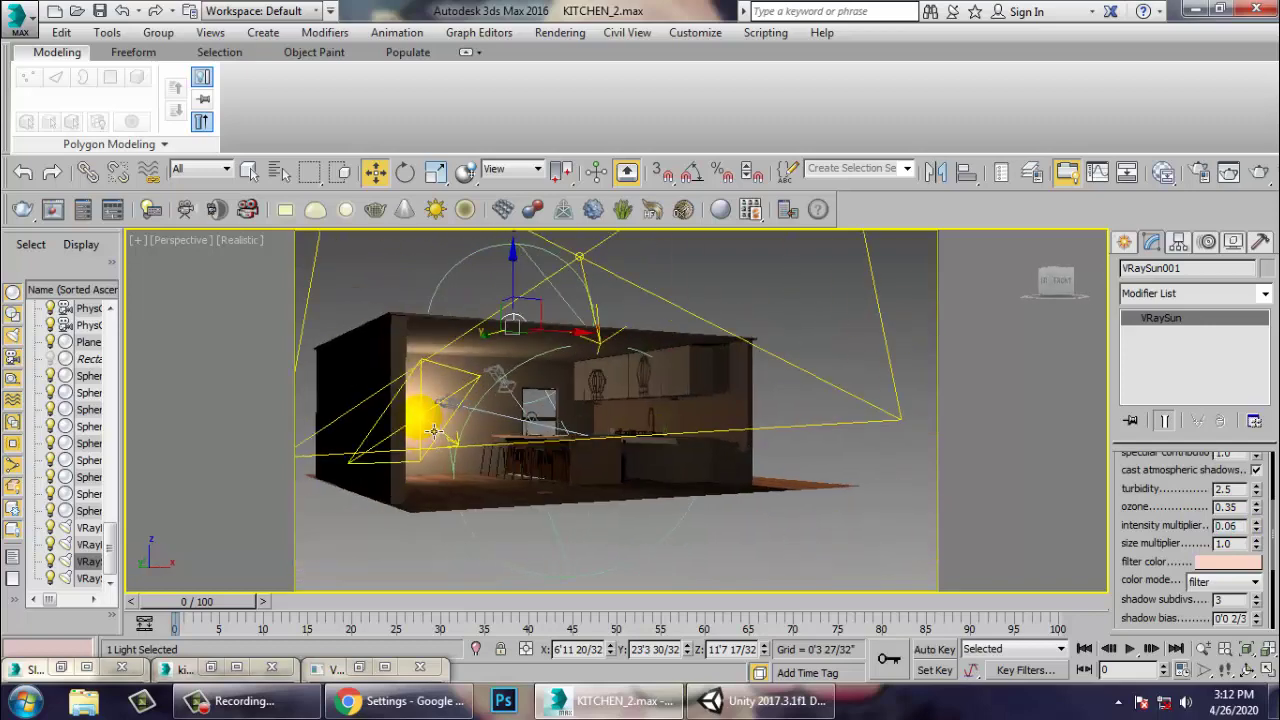
{"action": "left_click", "coordinate": [433, 430]}
{"action": "double_click", "coordinate": [1210, 470]}
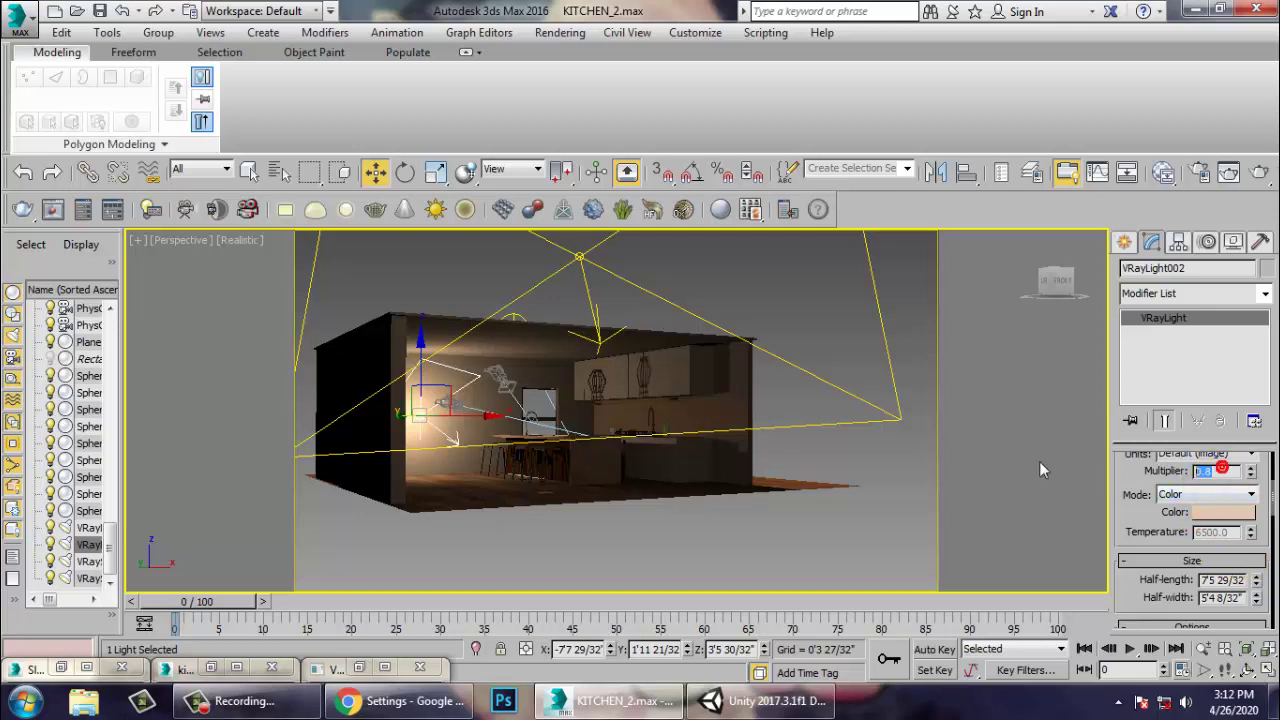
{"action": "type", "text": "0.3"}
{"action": "key", "text": "Return"}
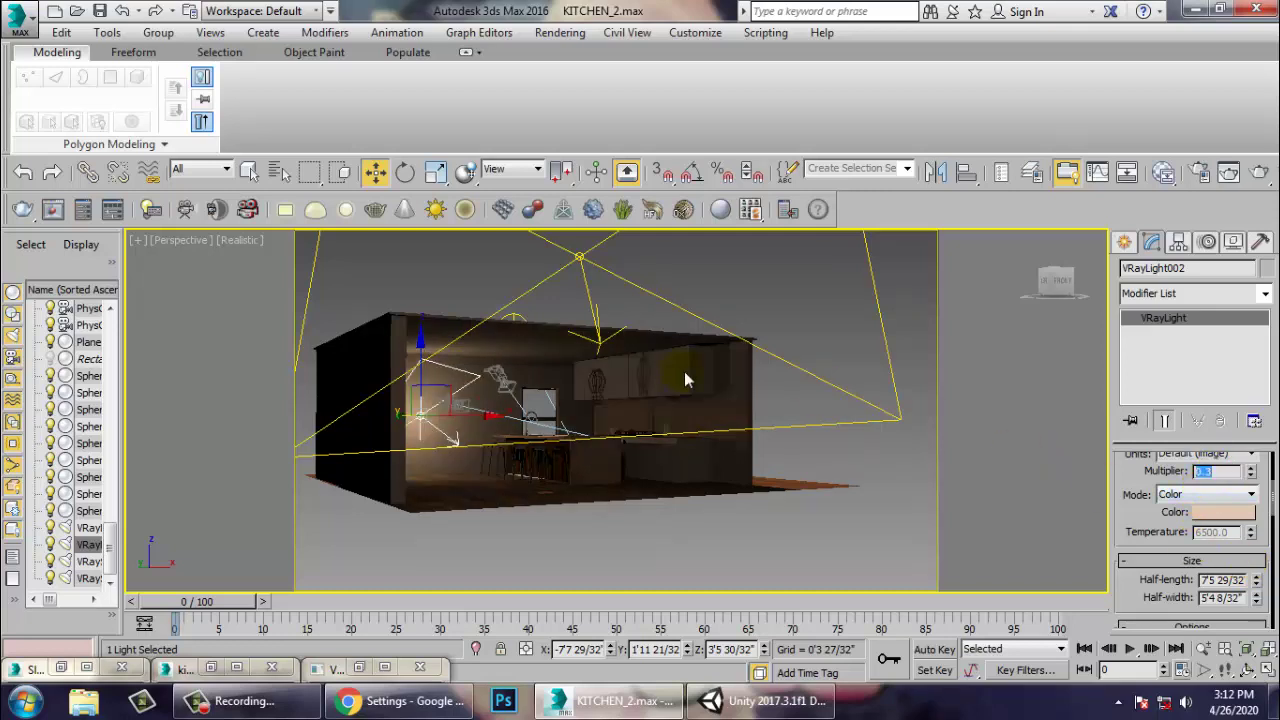
{"action": "mouse_move", "coordinate": [1147, 532]}
{"action": "left_mouse_down"}
{"action": "mouse_move", "coordinate": [1145, 419]}
{"action": "mouse_move", "coordinate": [1146, 530]}
{"action": "left_mouse_up"}
Render the PhysCamera001 view as a lighting test, and close the V-Ray frame buffer.
{"action": "key", "text": "c"}
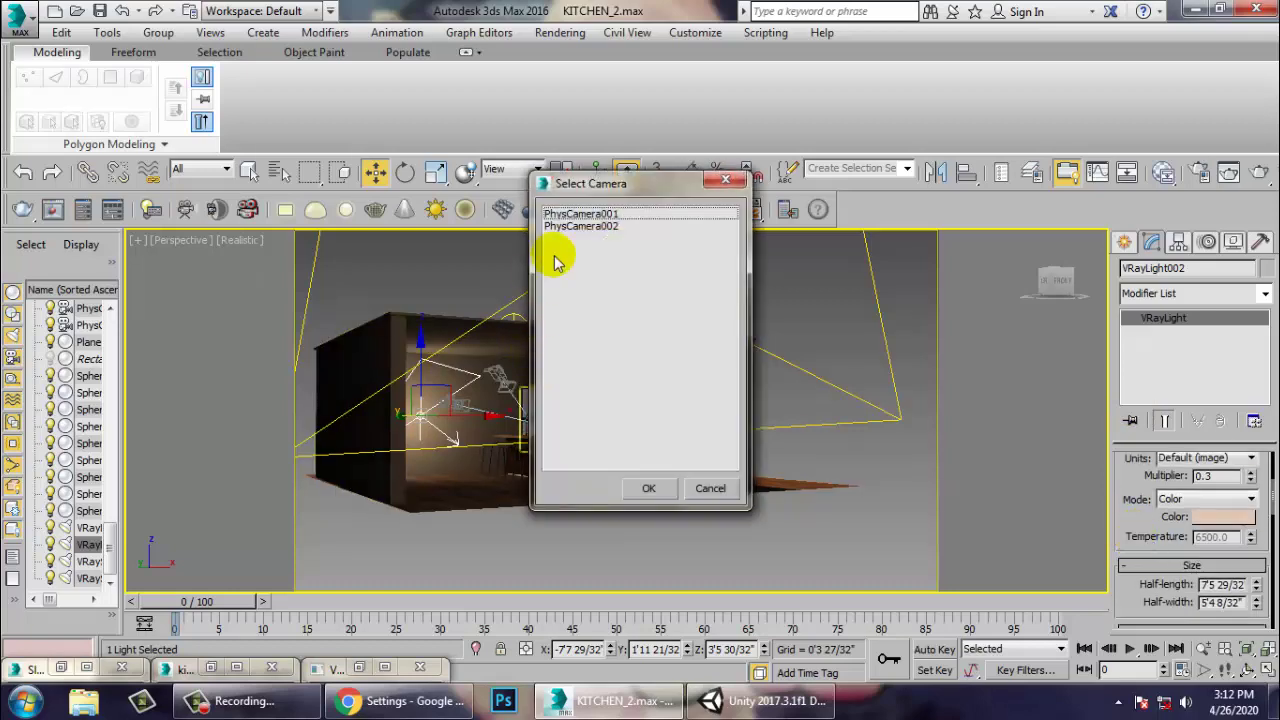
{"action": "double_click", "coordinate": [593, 215]}
{"action": "left_click", "coordinate": [559, 33]}
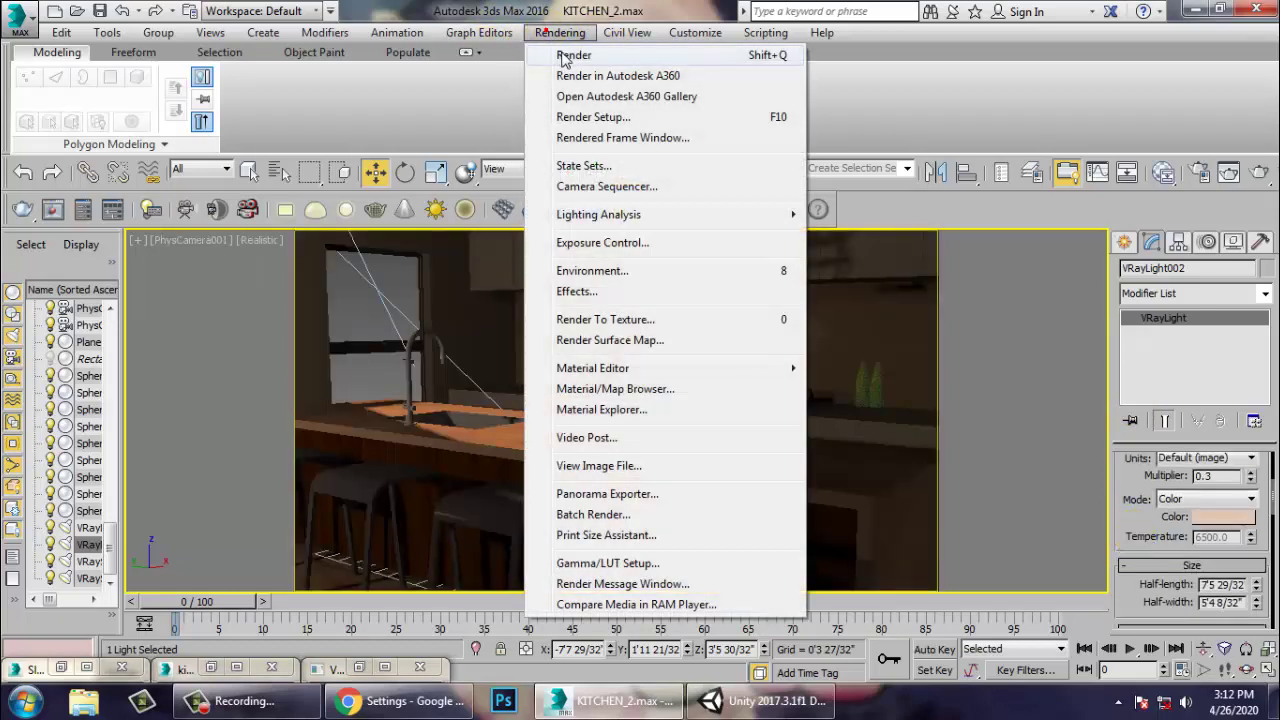
{"action": "left_click", "coordinate": [566, 56]}
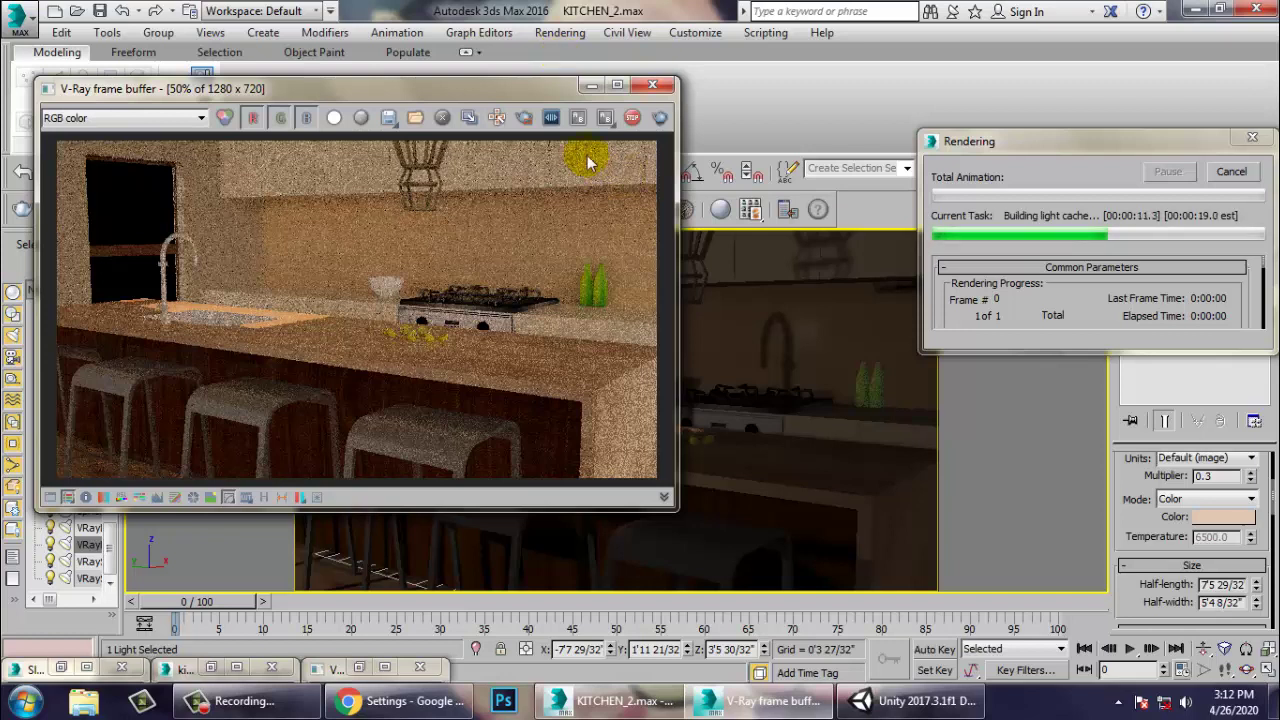
{"action": "left_click", "coordinate": [662, 90]}
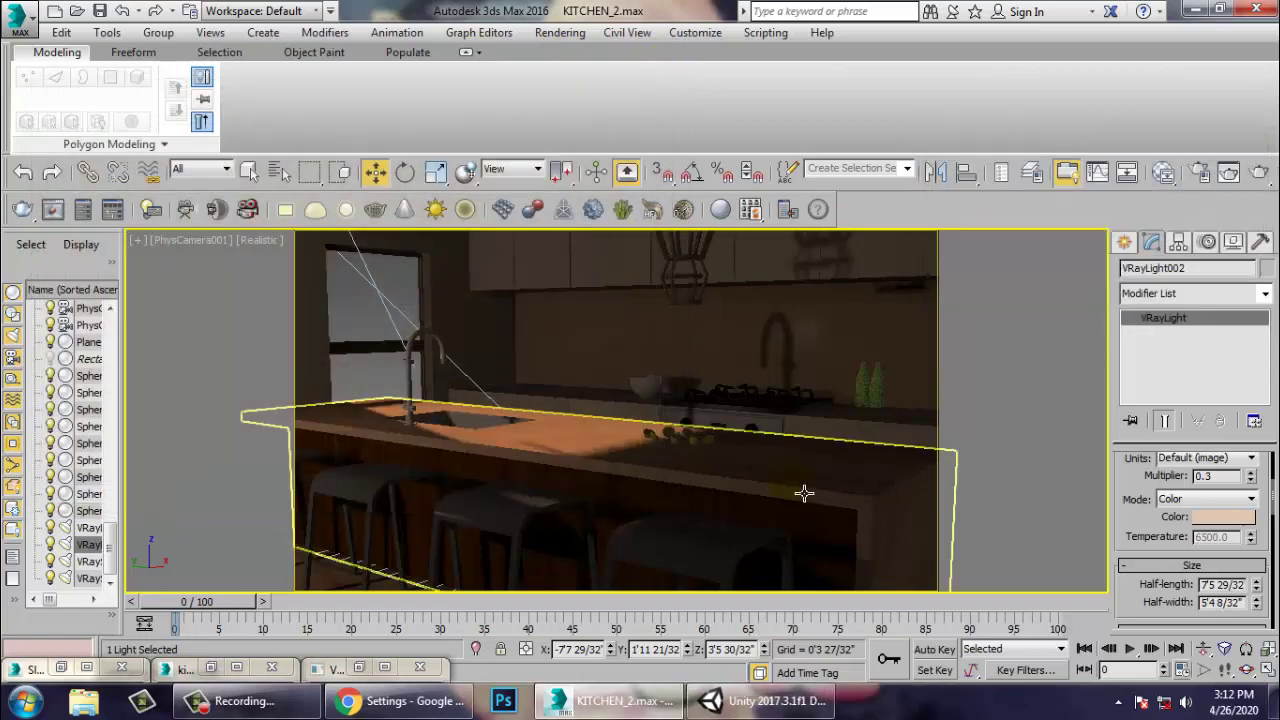
Create a large rectangular plane in the Front view that covers the whole house as a sky backdrop.
{"action": "key", "text": "p"}
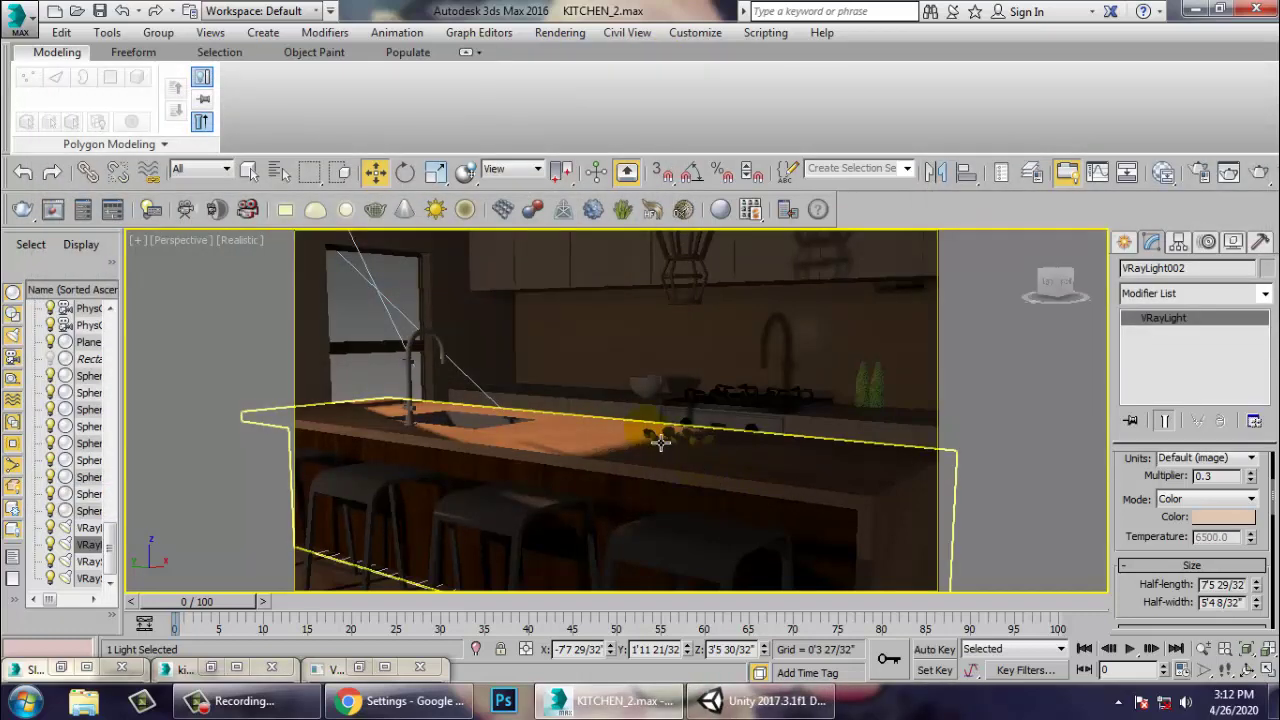
{"action": "key", "text": "alt+w"}
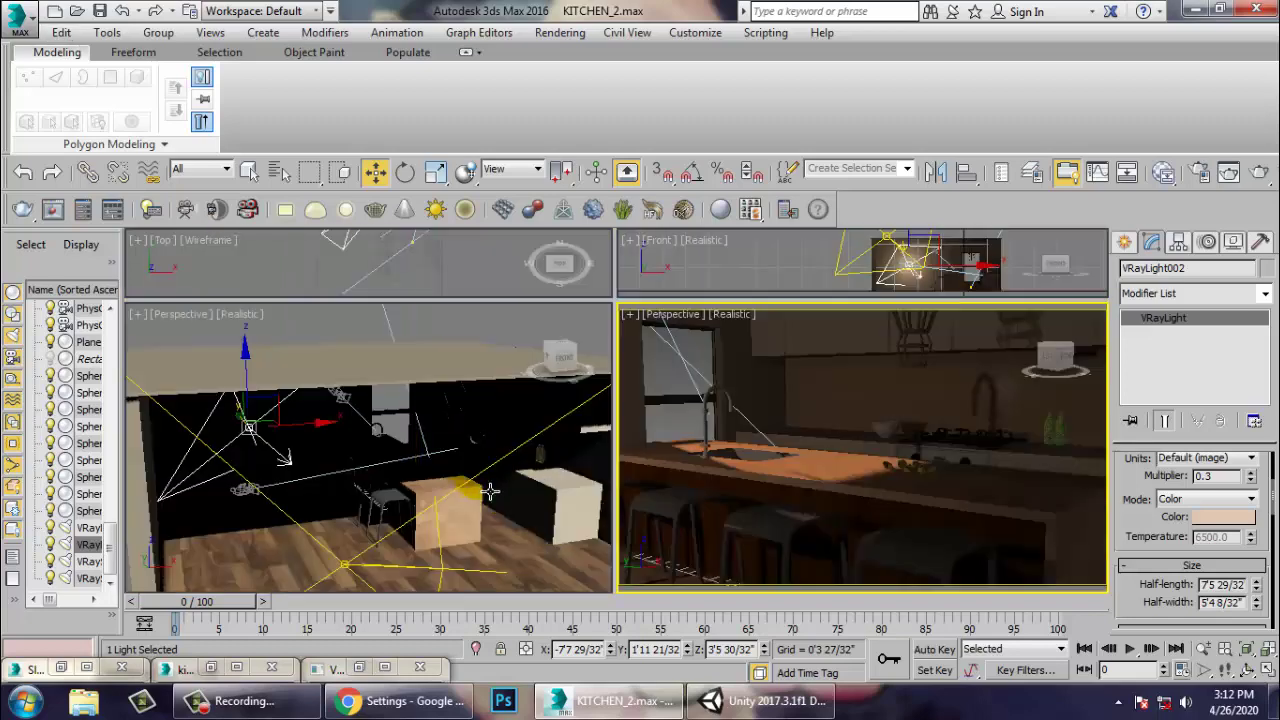
{"action": "scroll", "coordinate": [490, 491], "scroll_direction": "down", "scroll_amount": 1}
{"action": "key", "text": "alt+w"}
{"action": "scroll", "coordinate": [600, 450], "scroll_direction": "down", "scroll_amount": 5}
{"action": "middle_click_drag", "start_coordinate": [713, 401], "coordinate": [645, 425], "text": "alt"}
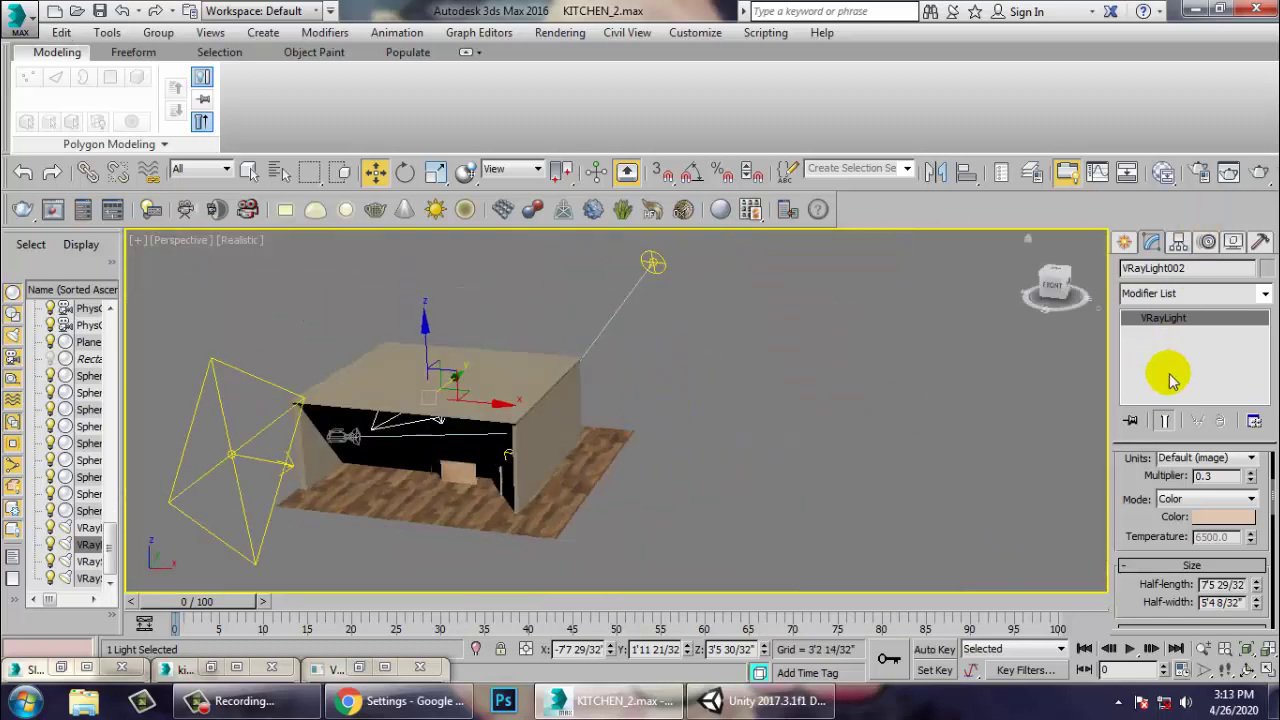
{"action": "left_click", "coordinate": [1124, 242]}
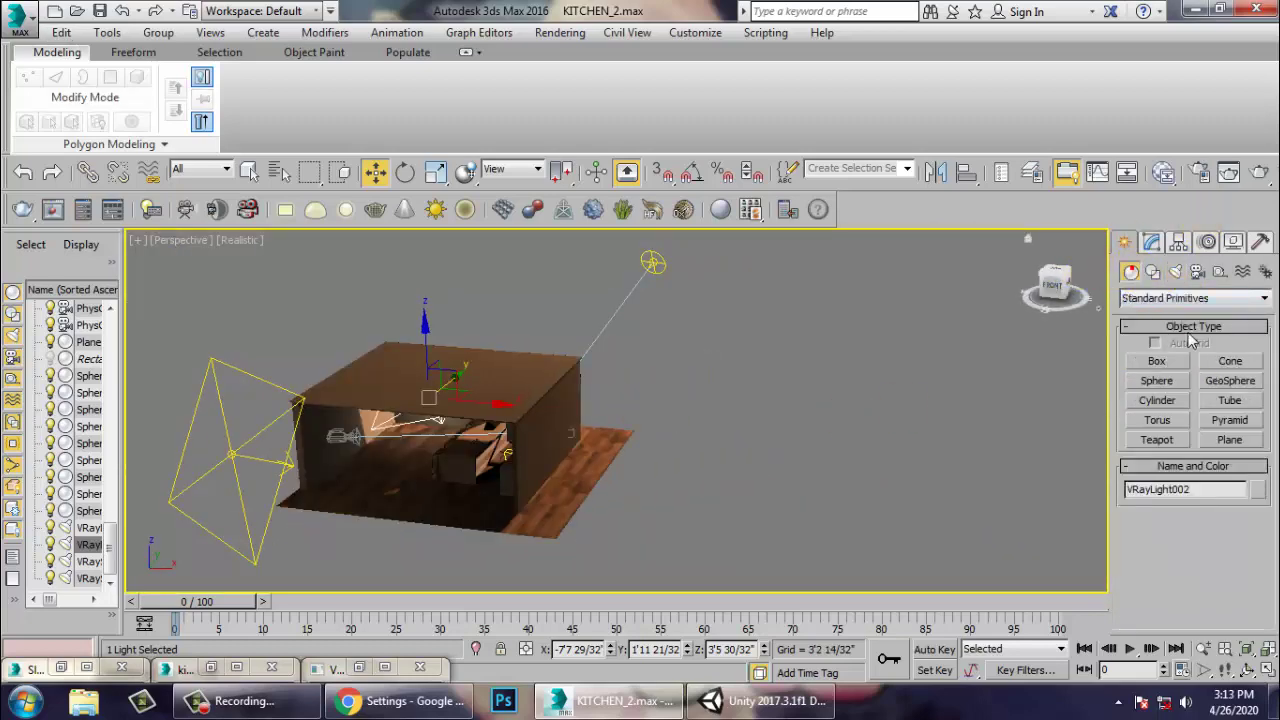
{"action": "left_click", "coordinate": [1230, 440]}
{"action": "key", "text": "alt+w"}
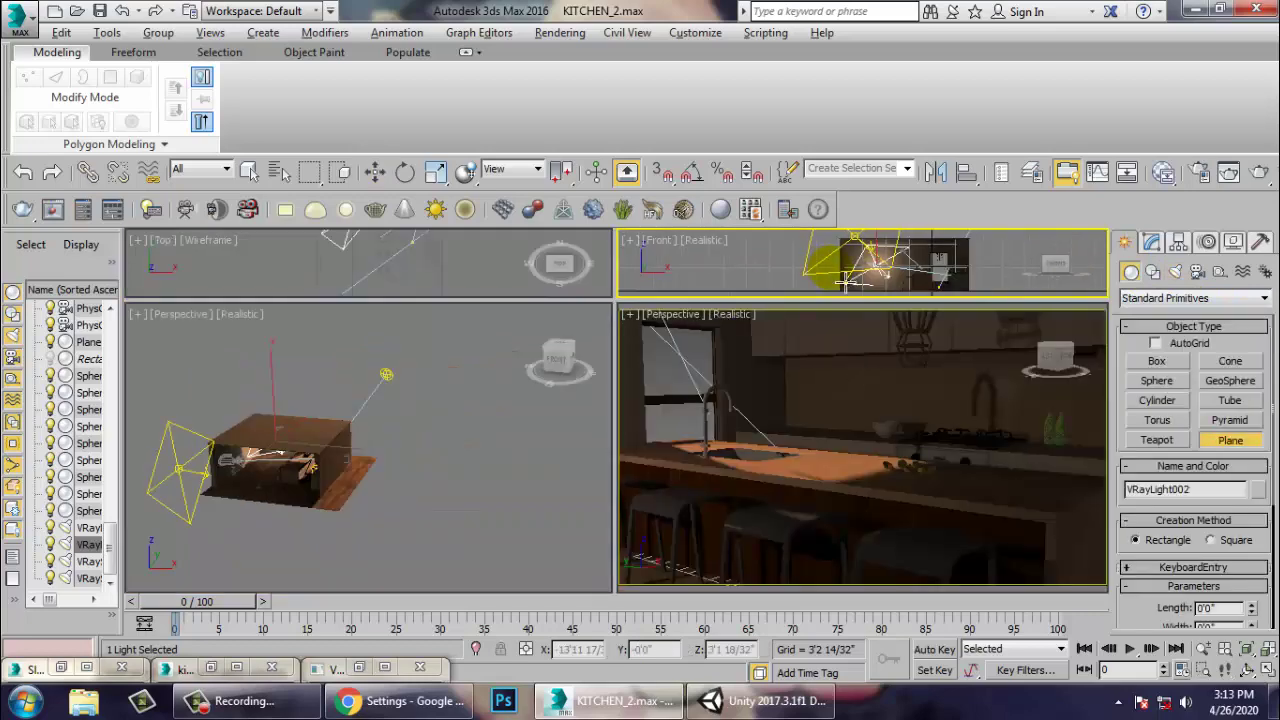
{"action": "key", "text": "alt+w"}
{"action": "left_click_drag", "start_coordinate": [505, 265], "coordinate": [962, 586]}
{"action": "key", "text": "alt+w"}
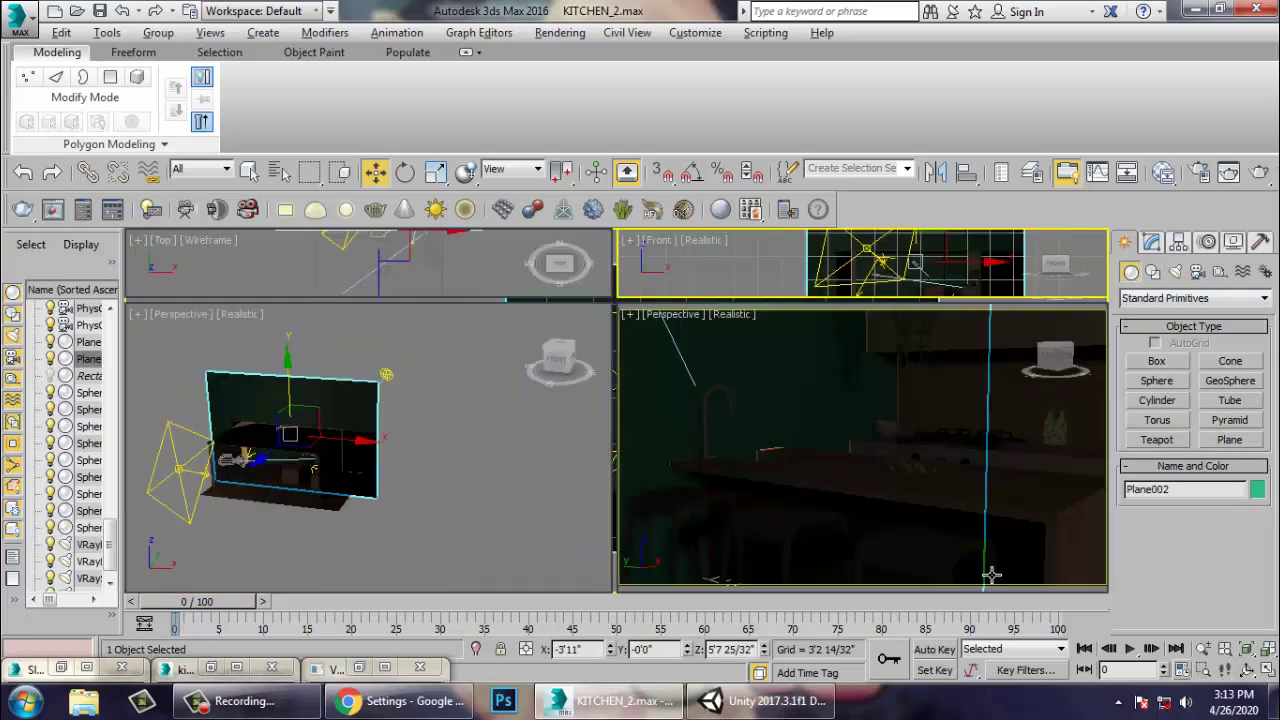
Move the new plane along Y to well behind the house's window side and raise it.
{"action": "middle_click_drag", "start_coordinate": [514, 464], "coordinate": [480, 468]}
{"action": "key", "text": "alt+w"}
{"action": "middle_click_drag", "start_coordinate": [400, 395], "coordinate": [461, 422], "text": "alt"}
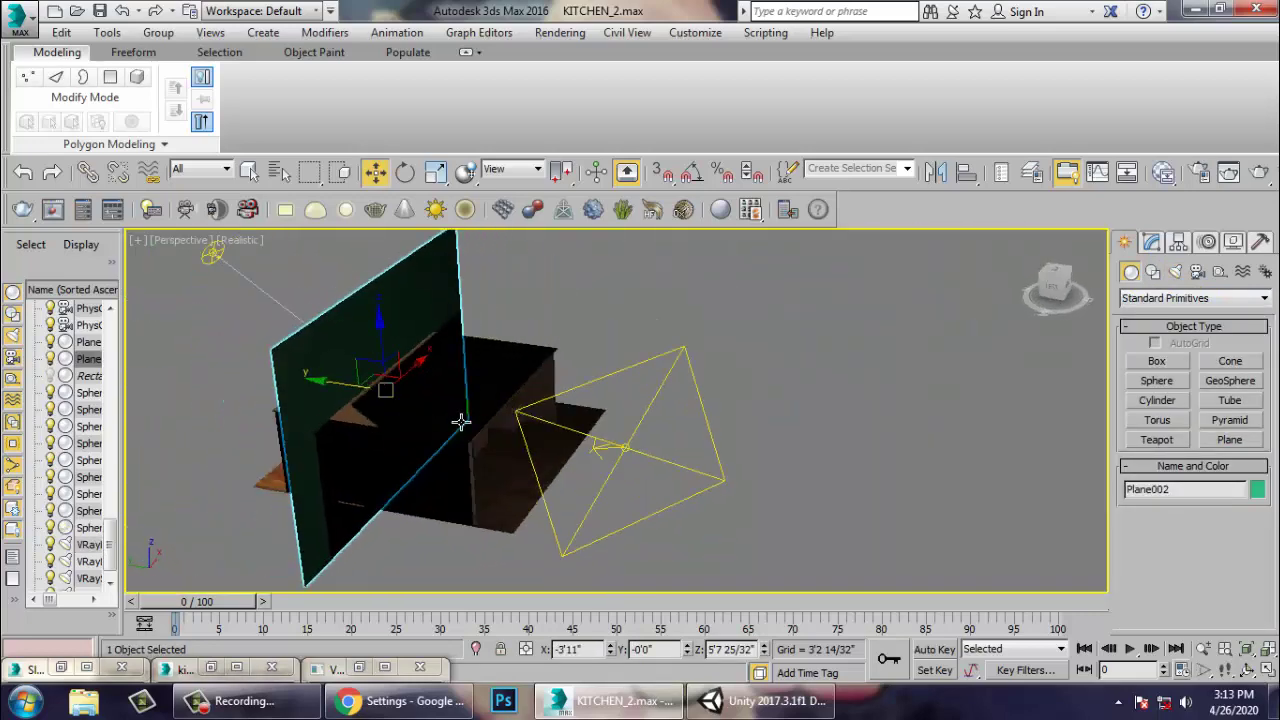
{"action": "left_click_drag", "start_coordinate": [350, 388], "coordinate": [98, 304]}
{"action": "middle_click_drag", "start_coordinate": [200, 306], "coordinate": [361, 387]}
{"action": "left_click_drag", "start_coordinate": [335, 324], "coordinate": [328, 254]}
Scale the backdrop plane up uniformly and reposition it behind the sun at about X 8'9", Y 45'7", Z 12'0".
{"action": "key", "text": "r"}
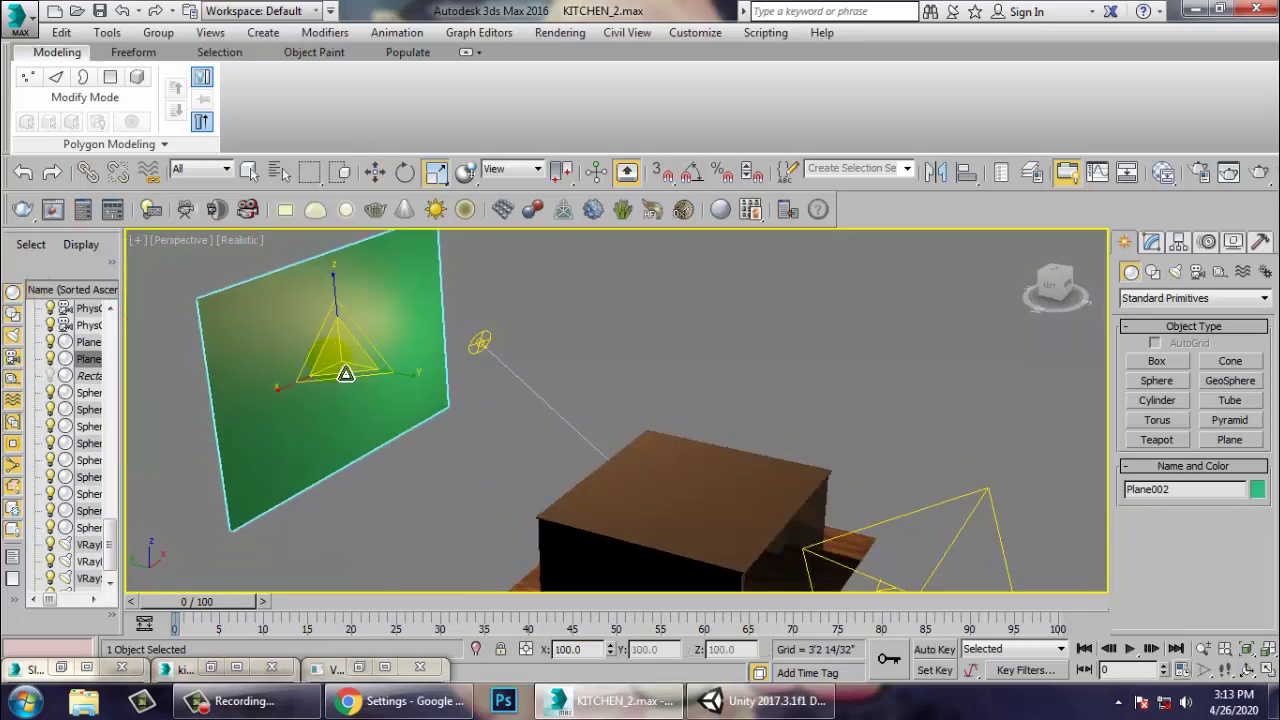
{"action": "left_click_drag", "start_coordinate": [346, 374], "coordinate": [242, 238]}
{"action": "key", "text": "w"}
{"action": "scroll", "coordinate": [373, 366], "scroll_direction": "down", "scroll_amount": 3}
{"action": "middle_click_drag", "start_coordinate": [374, 366], "coordinate": [379, 362], "text": "alt"}
{"action": "left_click_drag", "start_coordinate": [333, 350], "coordinate": [272, 353]}
{"action": "left_click_drag", "start_coordinate": [342, 315], "coordinate": [394, 339]}
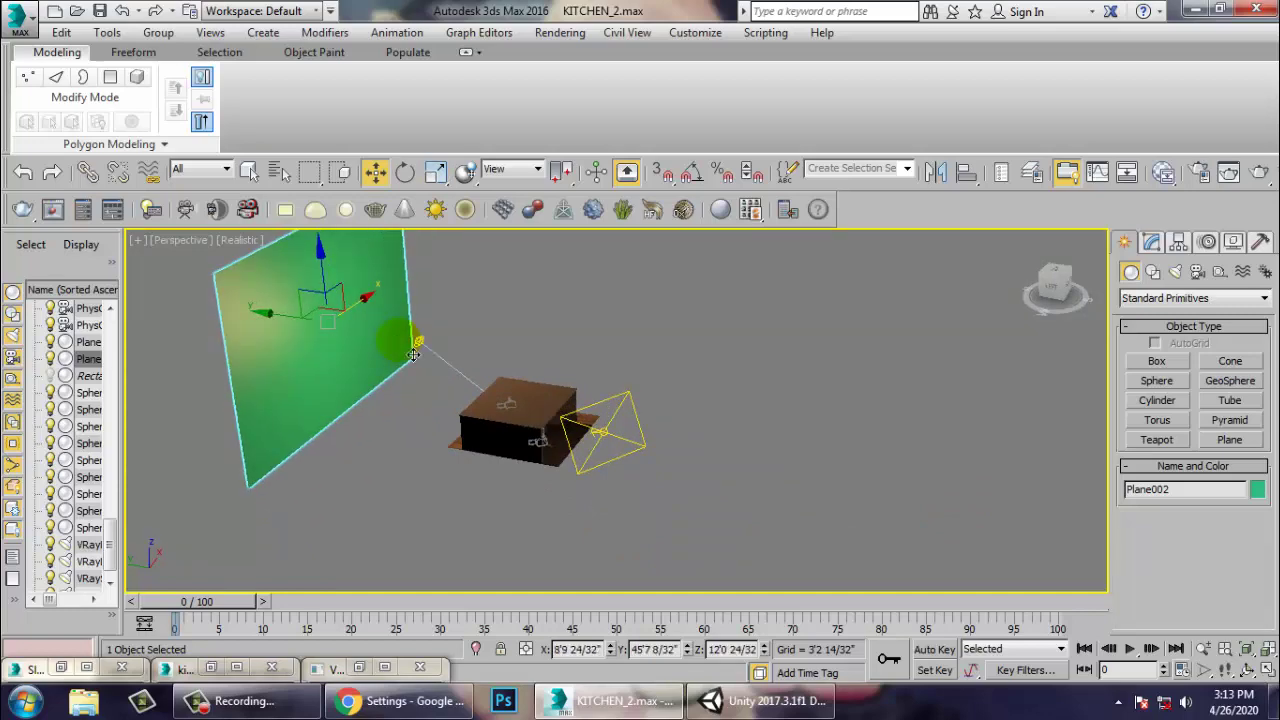
Add a new VRayMtl to an empty area of the Slate Material Editor and open its parameters.
{"action": "key", "text": "m"}
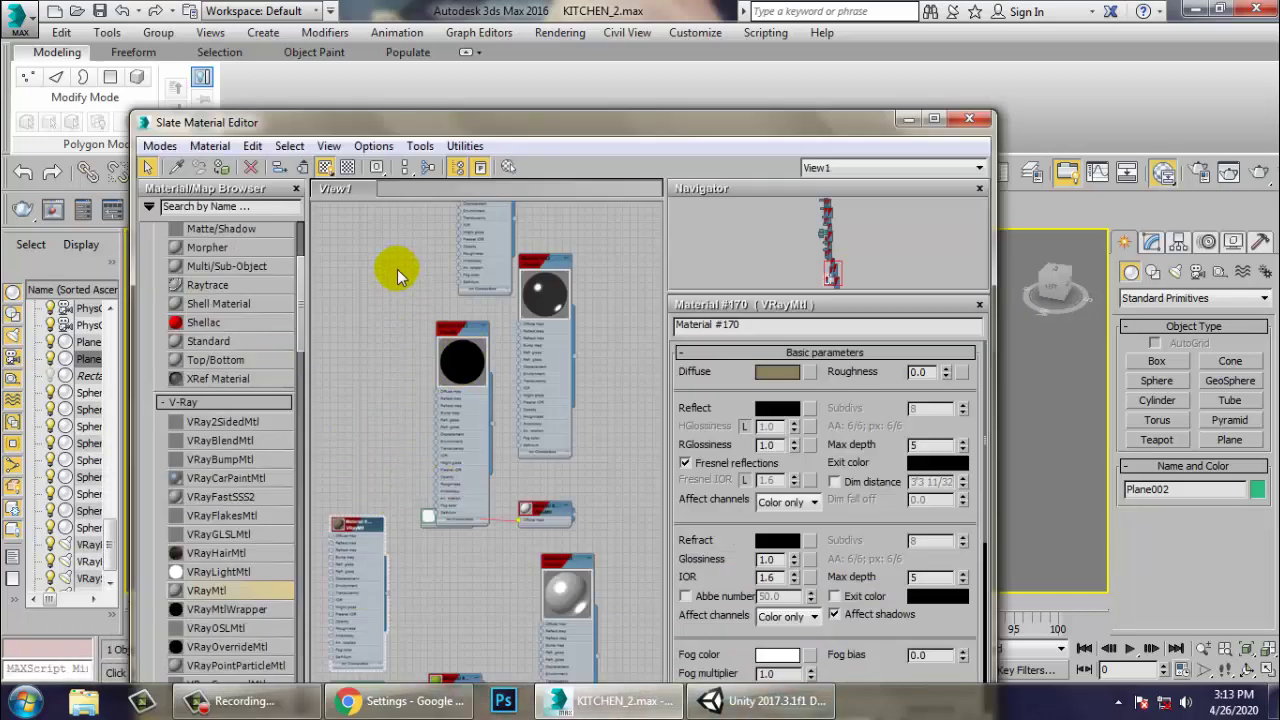
{"action": "middle_click_drag", "start_coordinate": [397, 269], "coordinate": [378, 180]}
{"action": "middle_click_drag", "start_coordinate": [378, 494], "coordinate": [295, 284]}
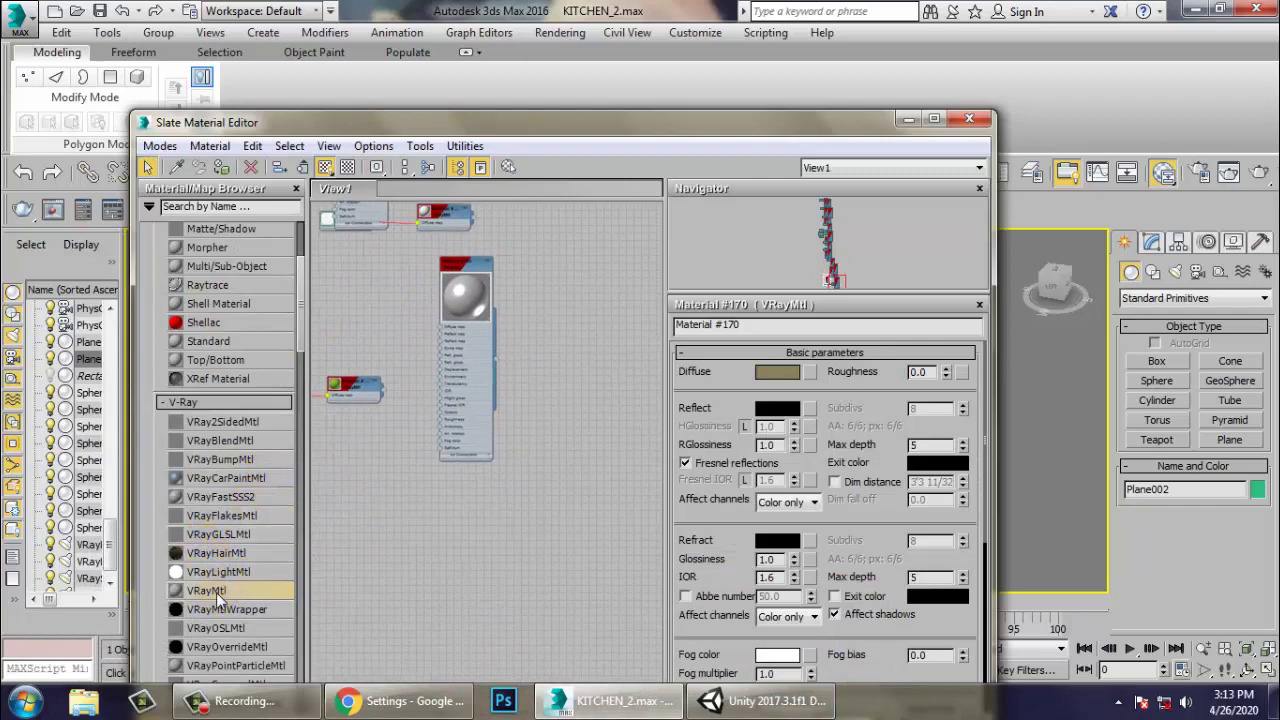
{"action": "left_click_drag", "start_coordinate": [216, 592], "coordinate": [556, 518]}
{"action": "double_click", "coordinate": [542, 517]}
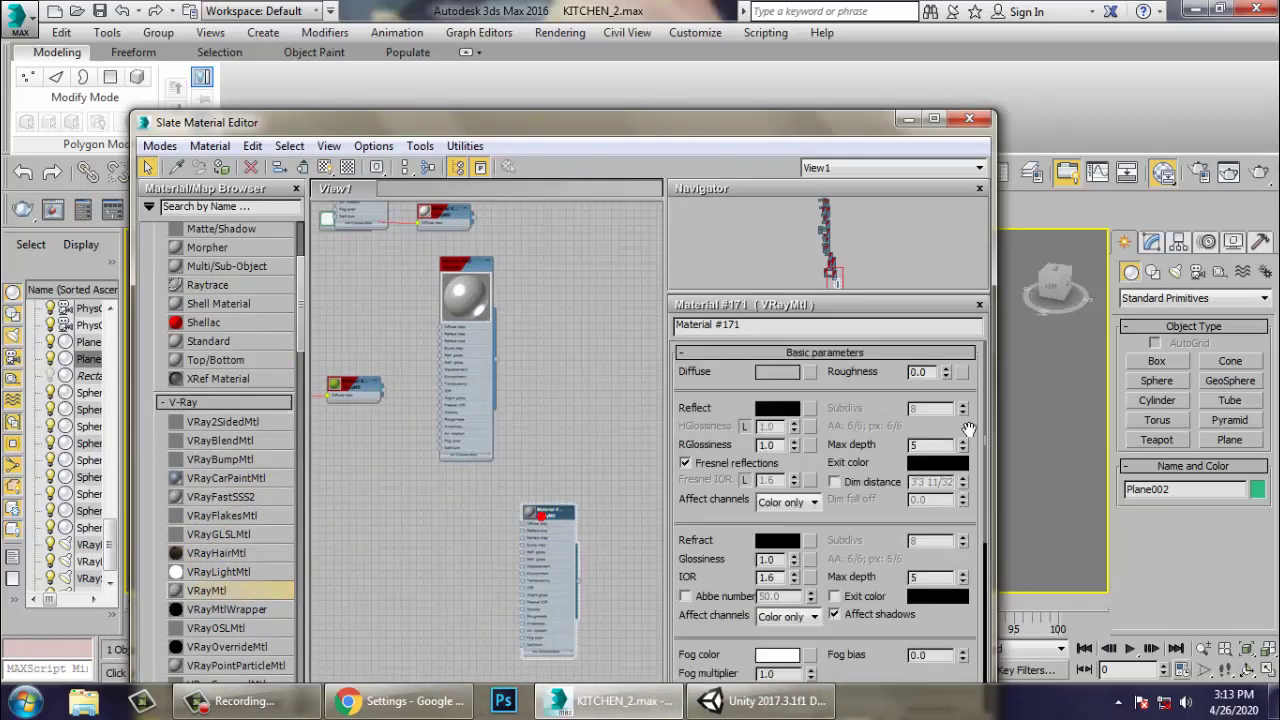
Choose a Bitmap for the new material's diffuse map and browse to the bathroom texture folder on the Desktop.
{"action": "left_click", "coordinate": [812, 371]}
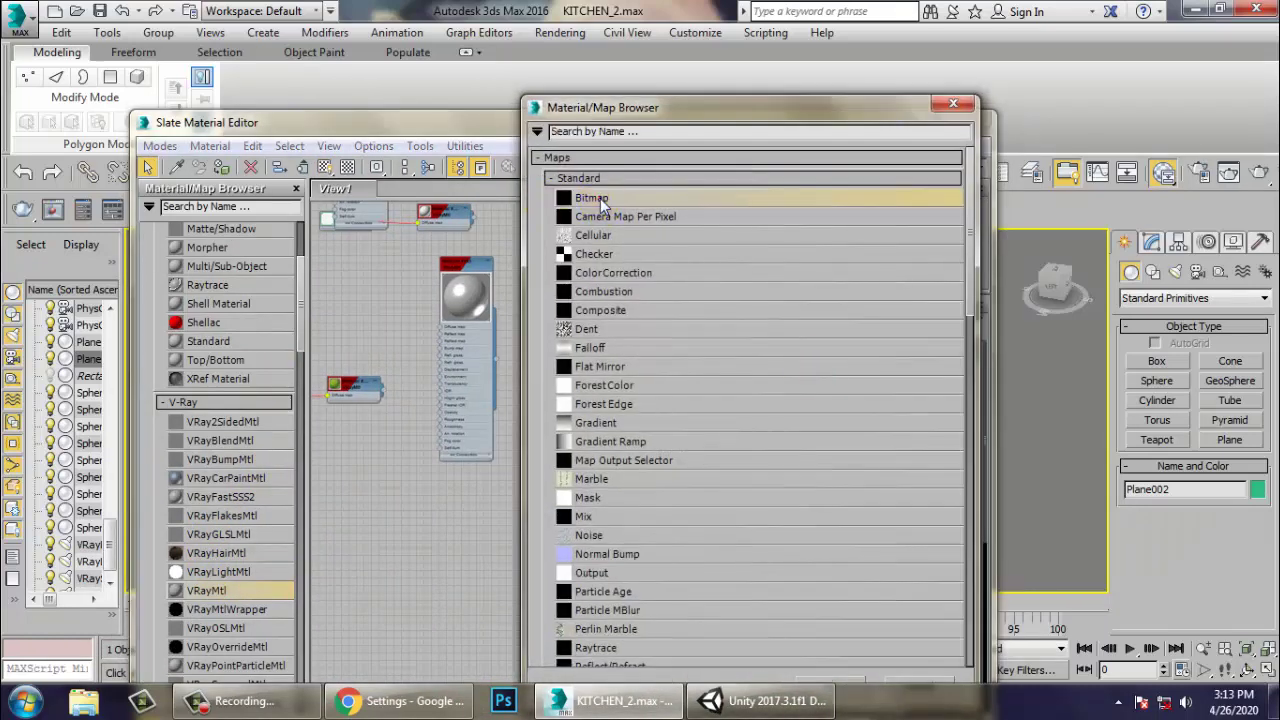
{"action": "double_click", "coordinate": [600, 198]}
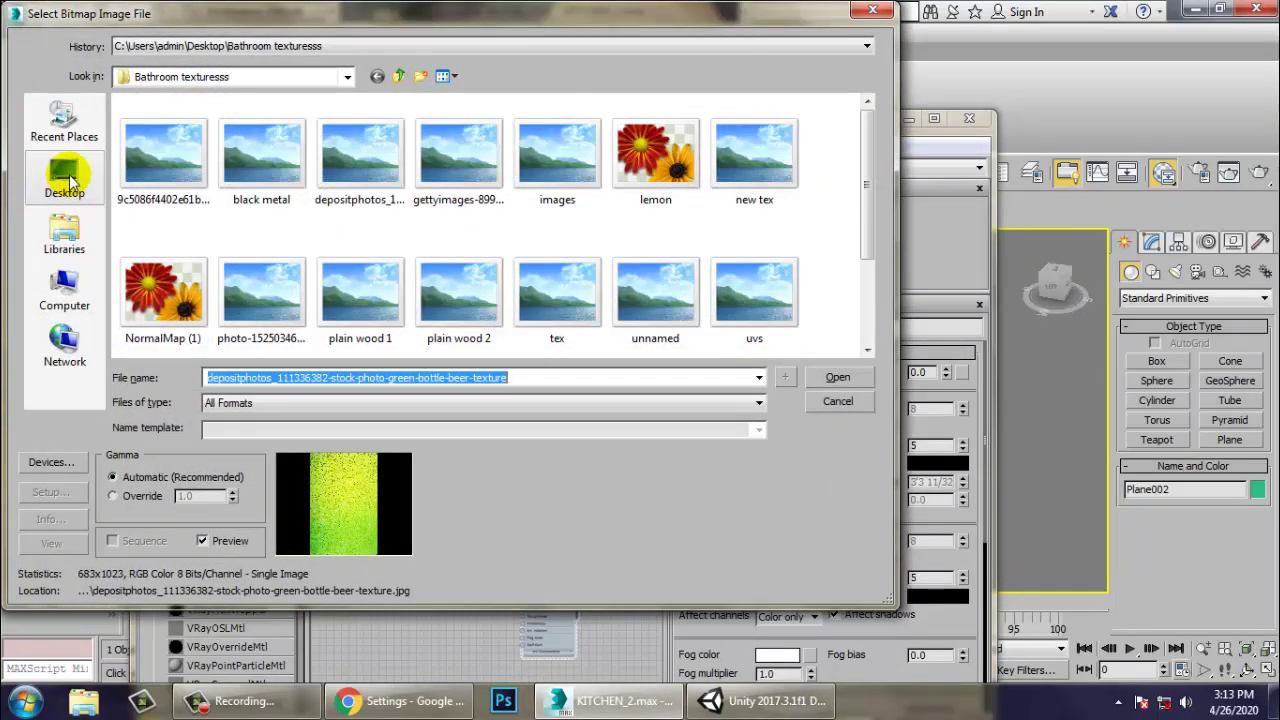
{"action": "left_click", "coordinate": [82, 178]}
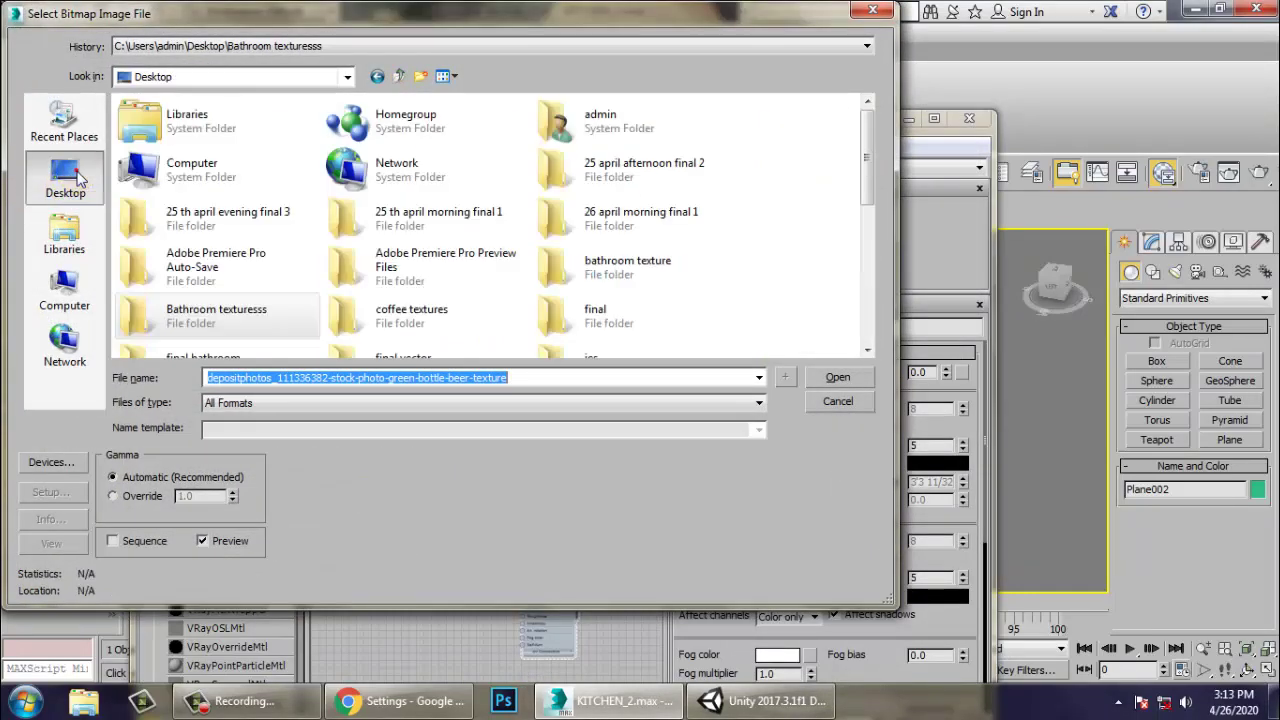
{"action": "left_click", "coordinate": [280, 220]}
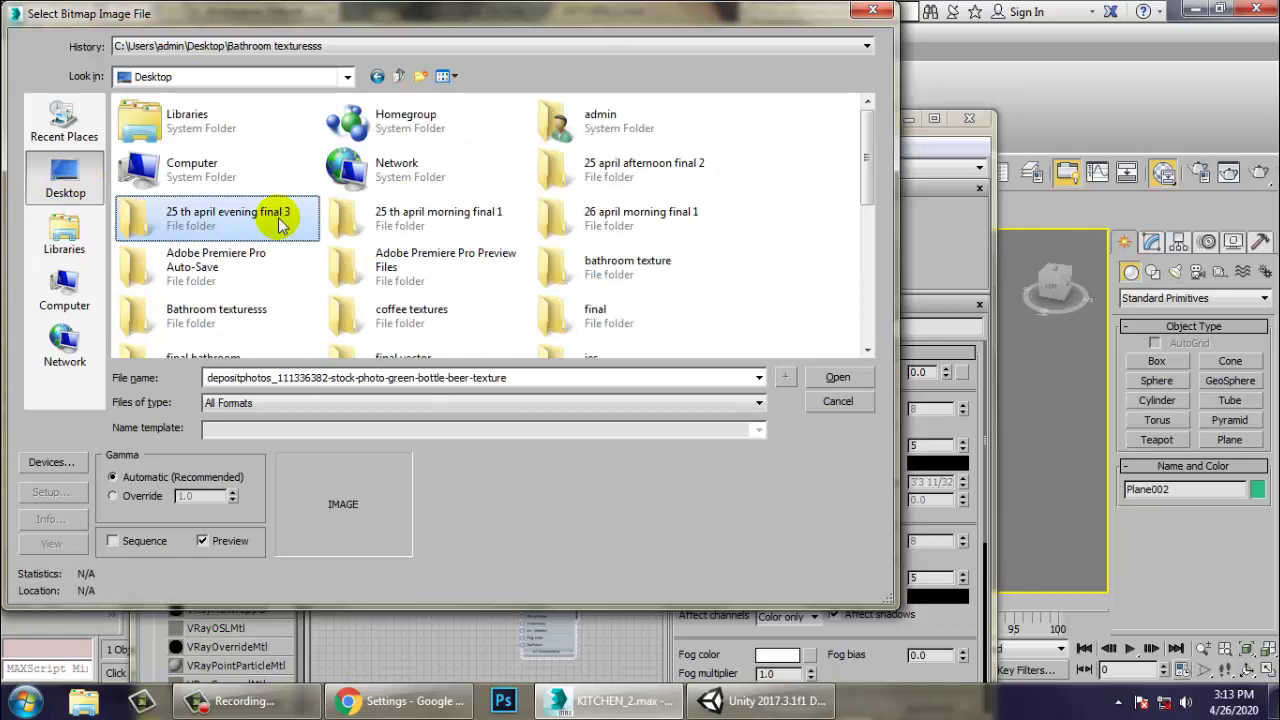
{"action": "left_click", "coordinate": [382, 226]}
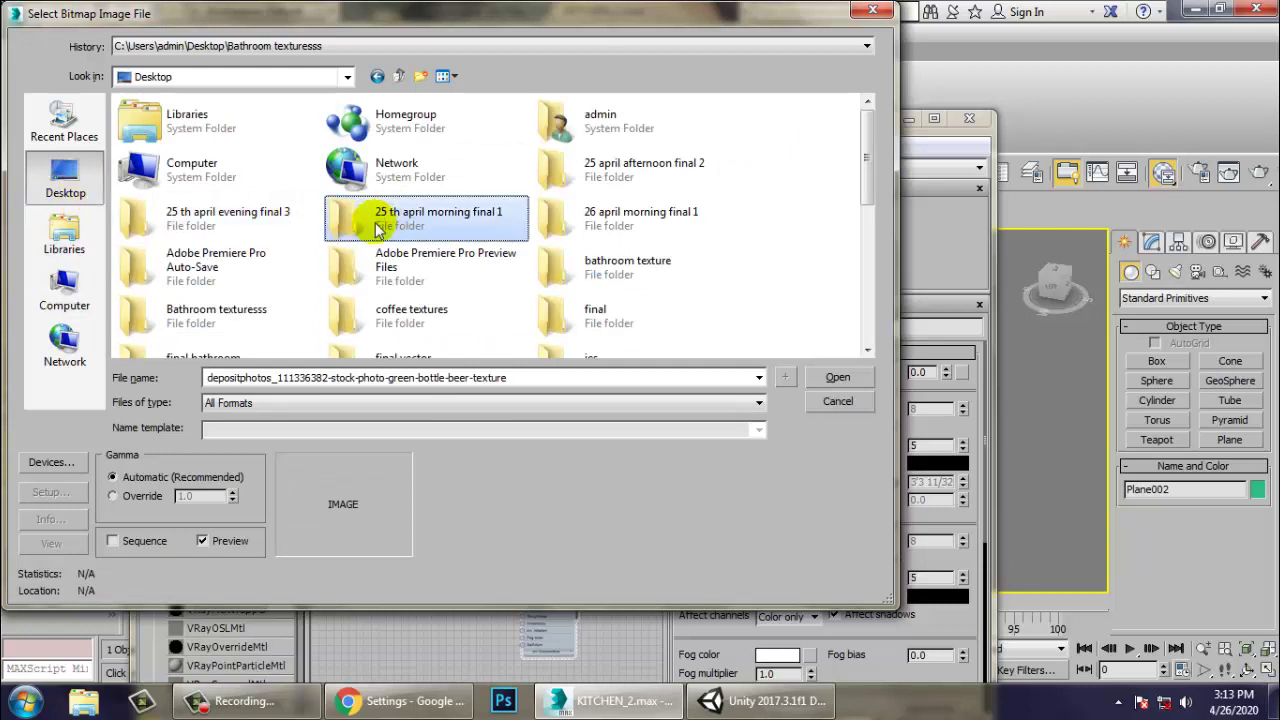
{"action": "double_click", "coordinate": [622, 292]}
Load sky-bg.jpg as the diffuse bitmap and apply the material to the backdrop plane with its texture shown in the viewport.
{"action": "left_click", "coordinate": [170, 150]}
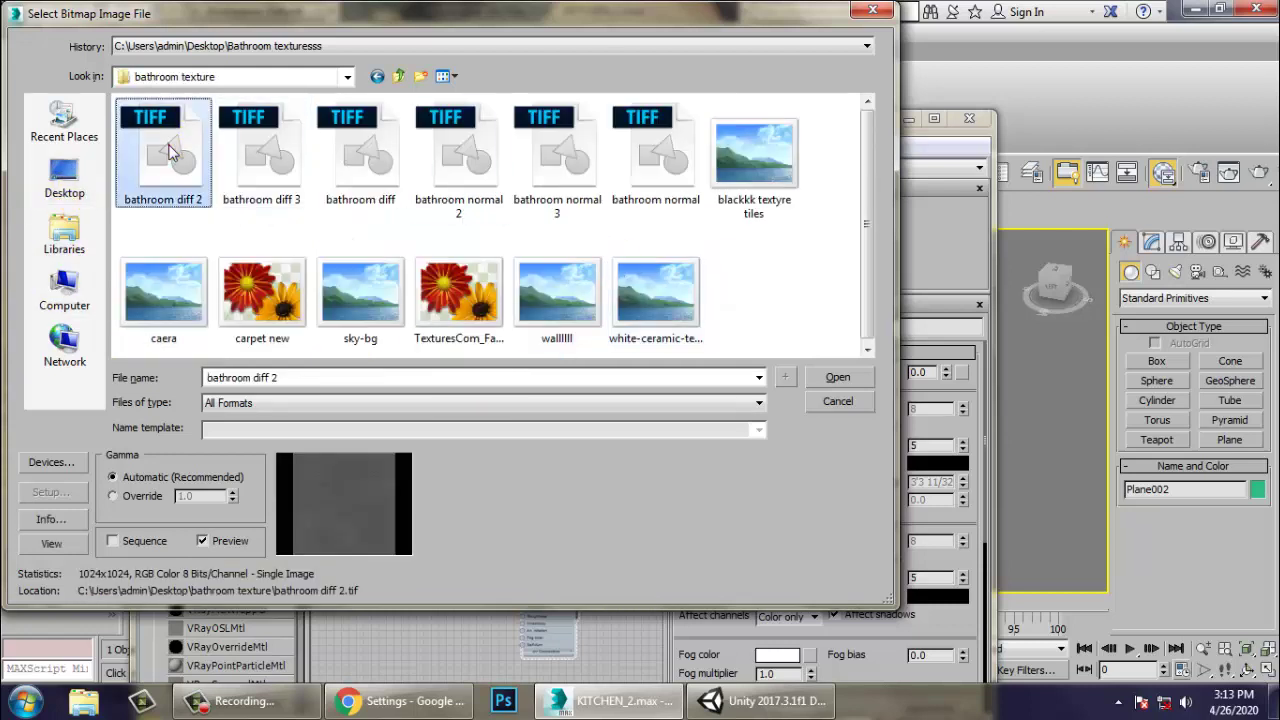
{"action": "key", "text": "Right"}
{"action": "key", "text": "Right"}
{"action": "key", "text": "Right"}
{"action": "key", "text": "Right"}
{"action": "key", "text": "Right"}
{"action": "key", "text": "Right"}
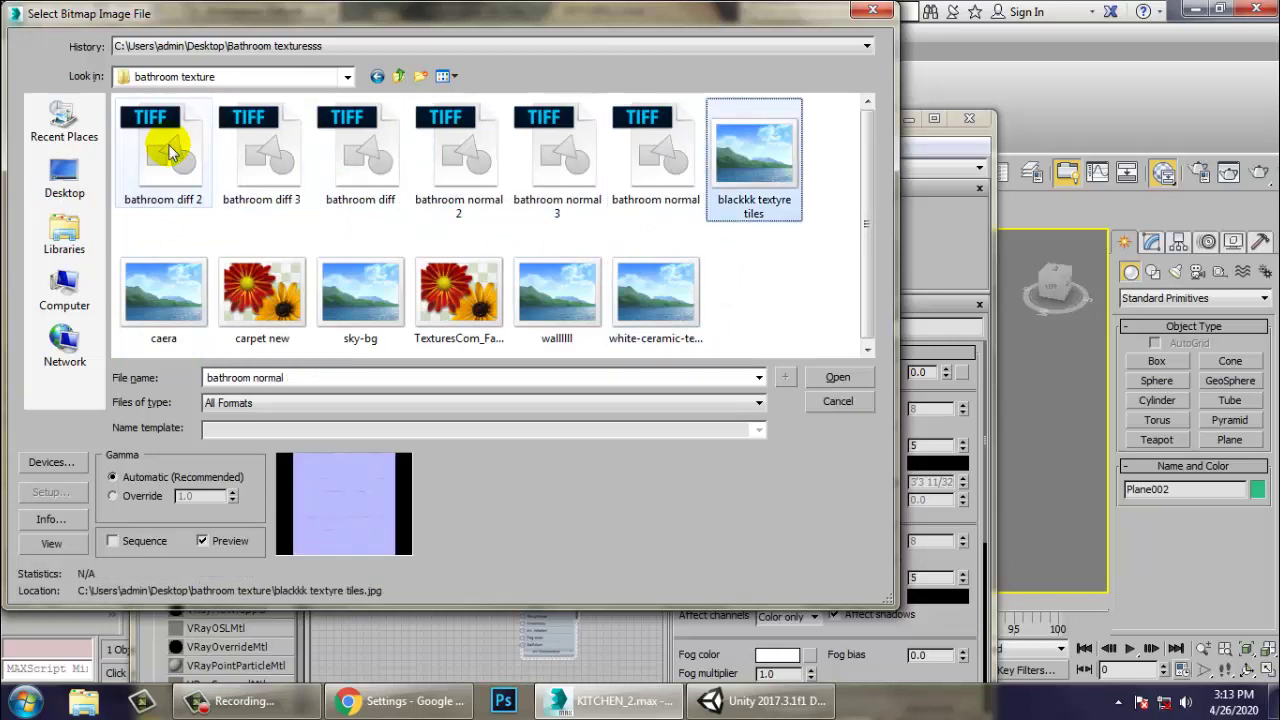
{"action": "key", "text": "Down"}
{"action": "key", "text": "Left"}
{"action": "key", "text": "Left"}
{"action": "key", "text": "Left"}
{"action": "key", "text": "Left"}
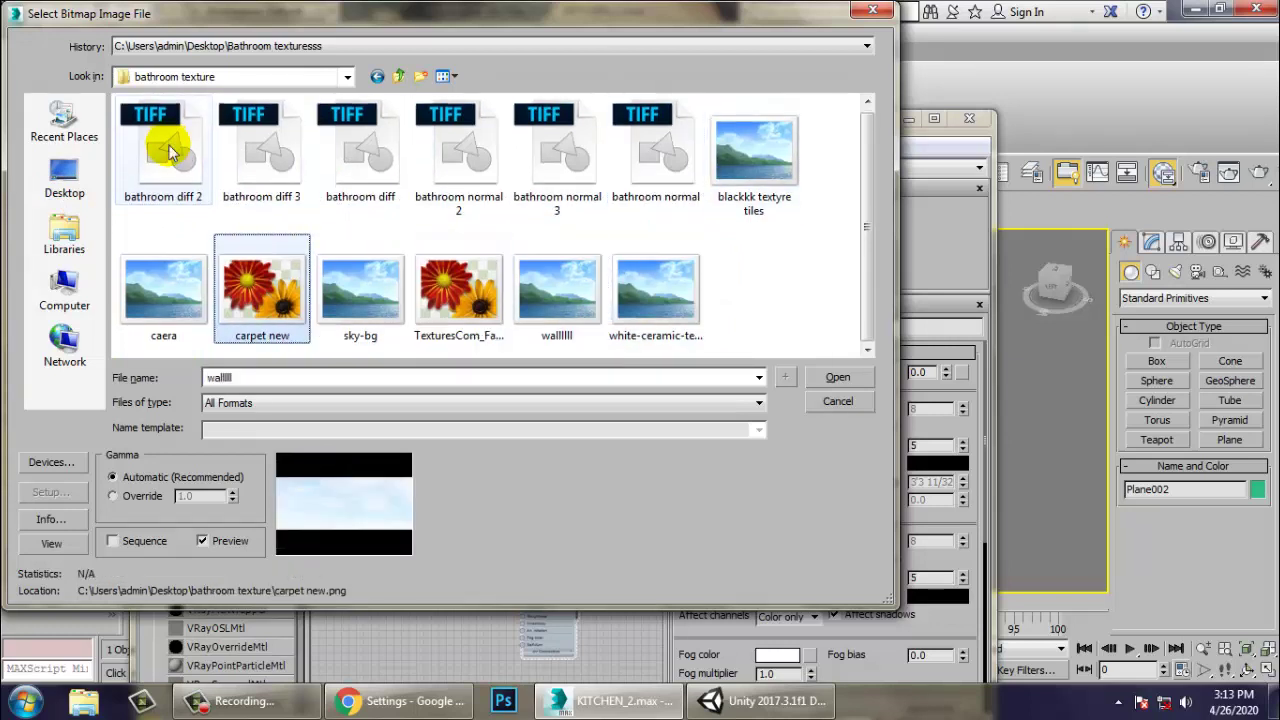
{"action": "key", "text": "Right"}
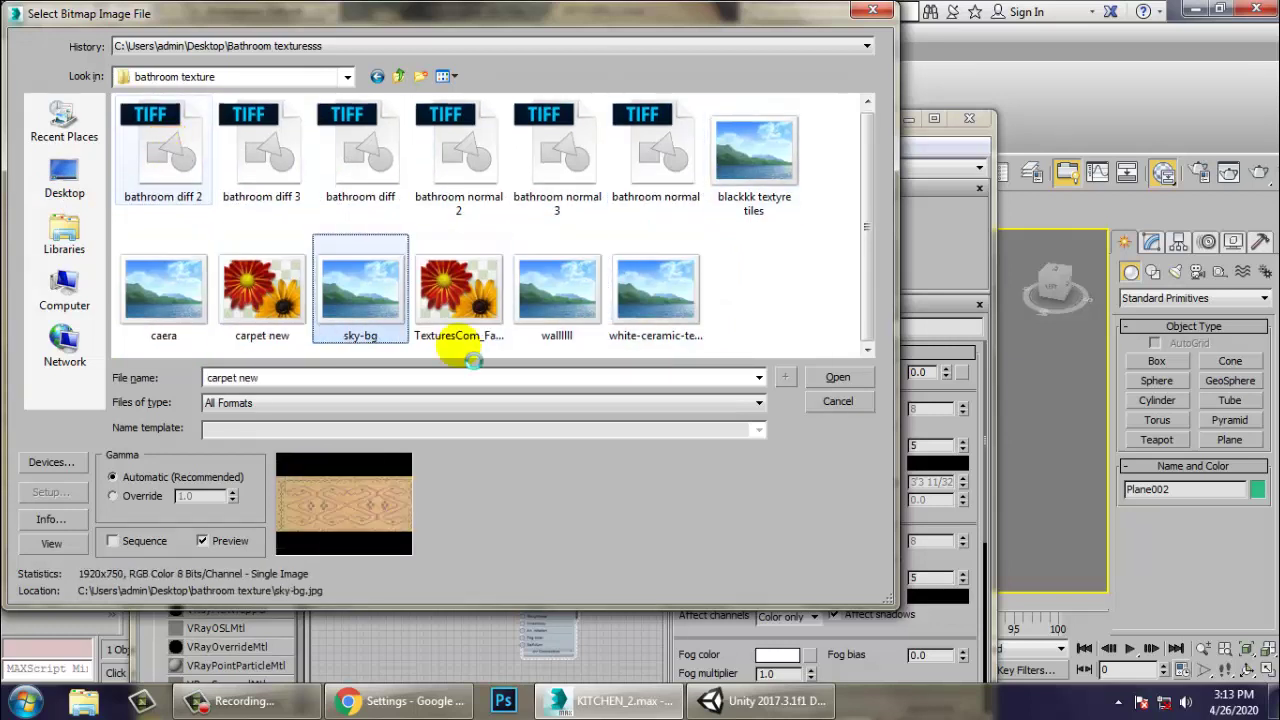
{"action": "double_click", "coordinate": [378, 322]}
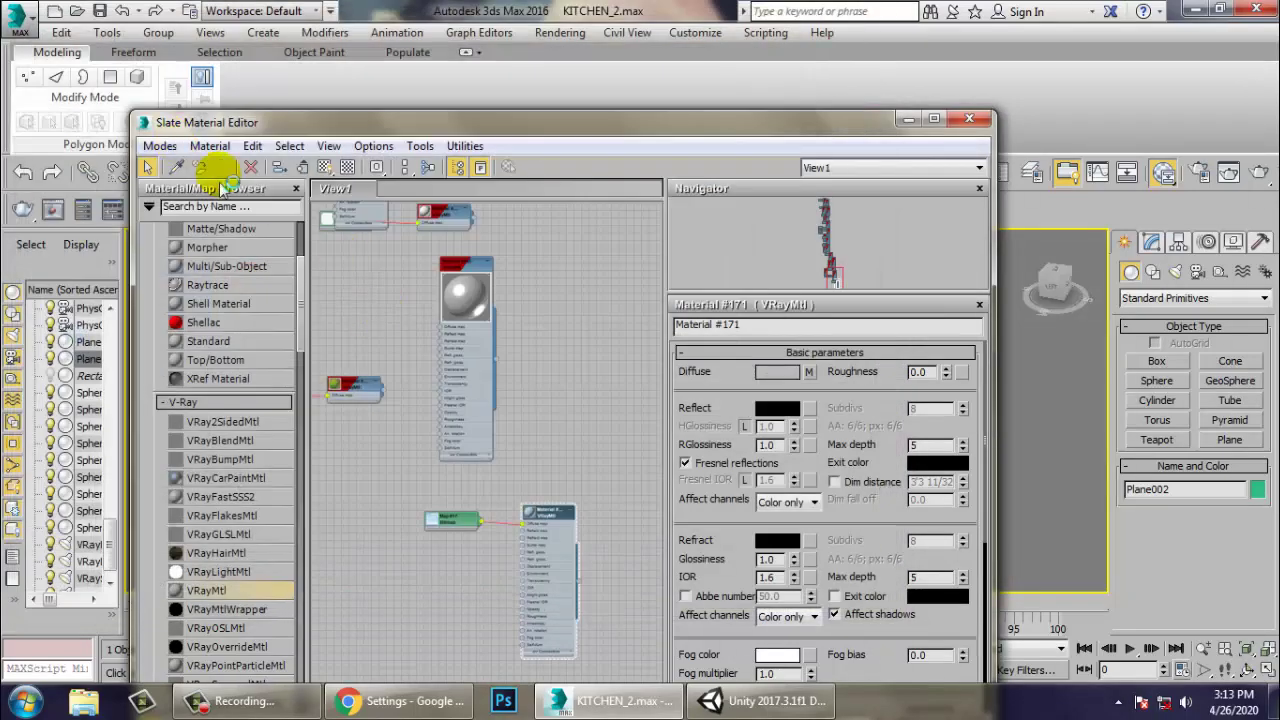
{"action": "left_click", "coordinate": [324, 167]}
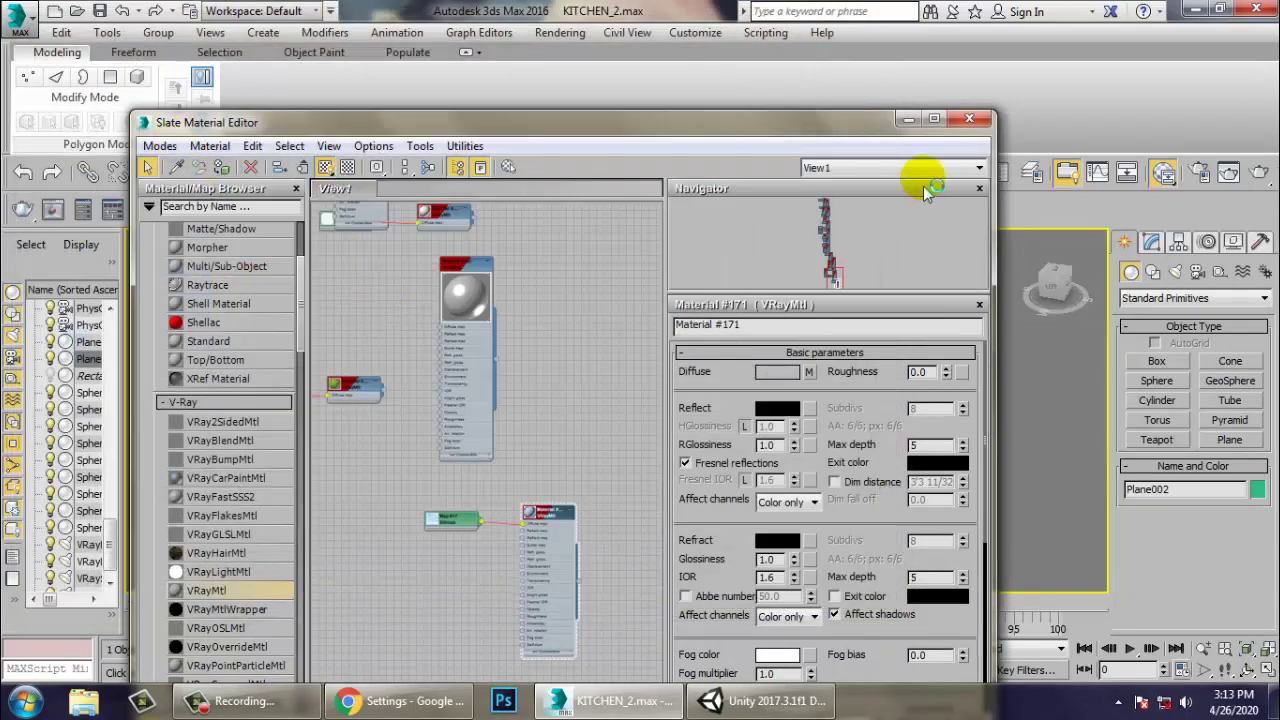
{"action": "left_click", "coordinate": [907, 120]}
Render the PhysCamera001 view to check the sky backdrop through the window, and close the V-Ray frame buffer.
{"action": "key", "text": "c"}
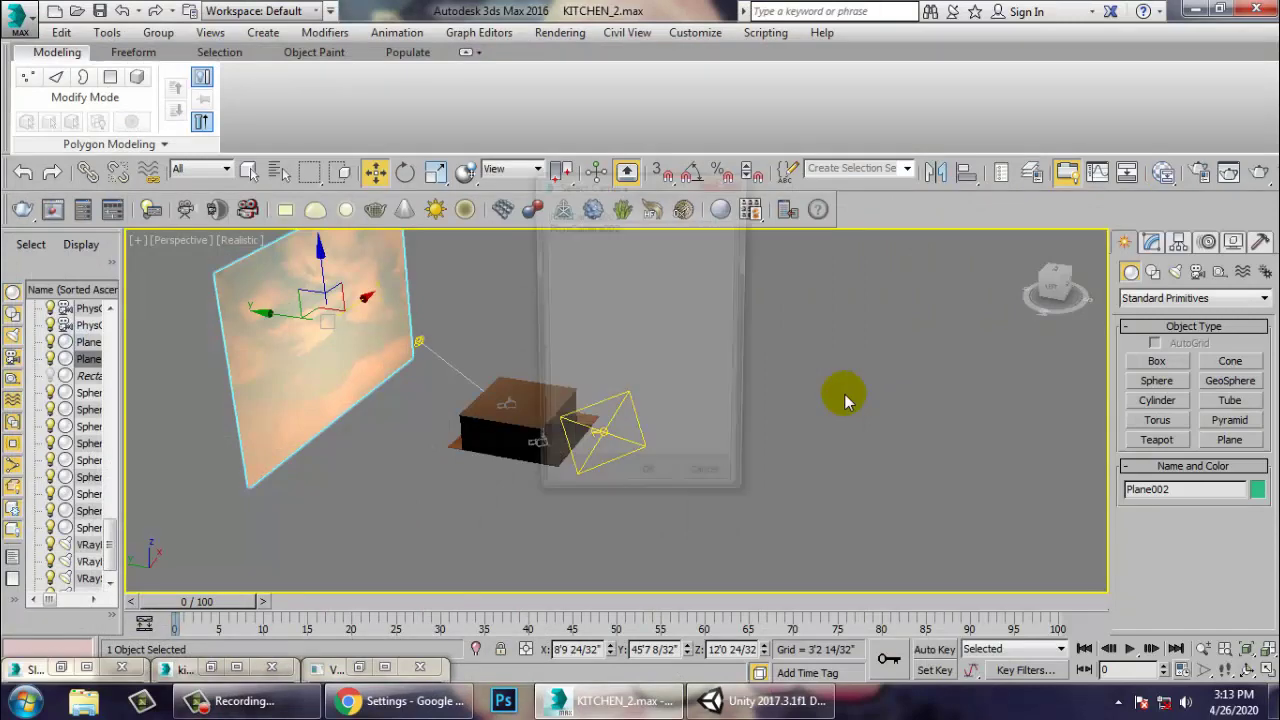
{"action": "left_click", "coordinate": [562, 216]}
{"action": "double_click", "coordinate": [562, 216]}
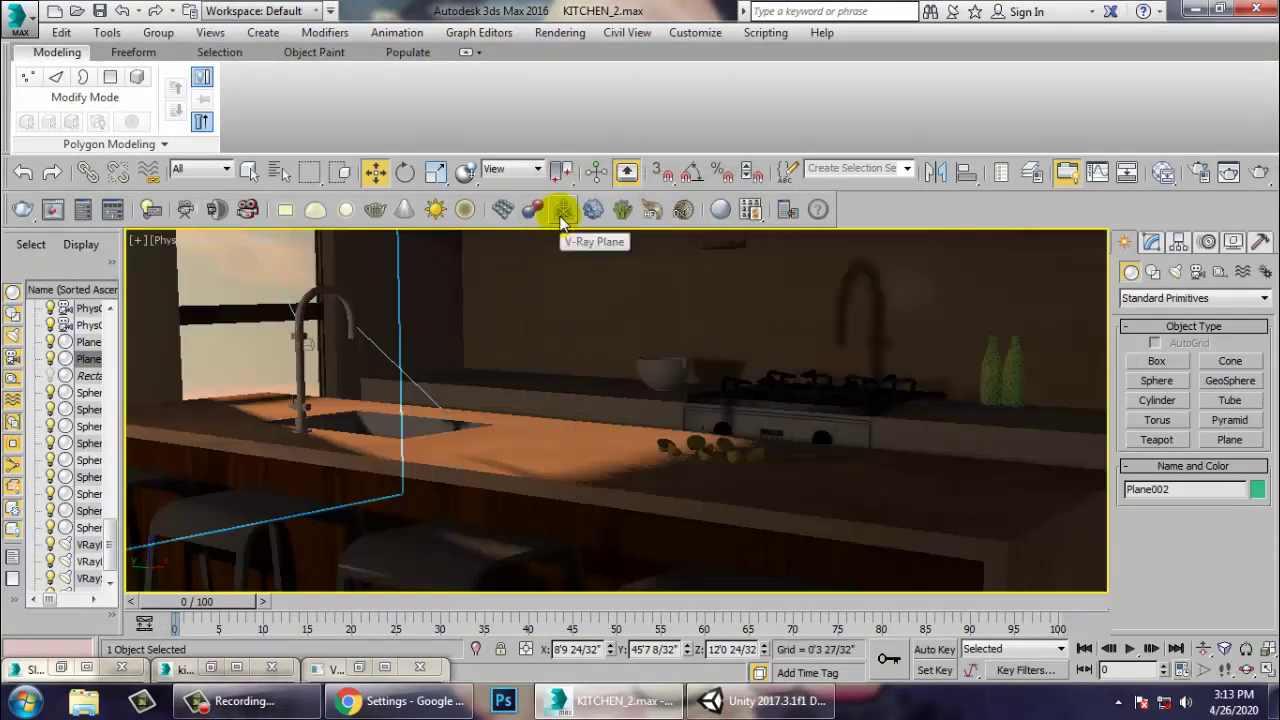
{"action": "left_click", "coordinate": [558, 32]}
{"action": "left_click", "coordinate": [580, 58]}
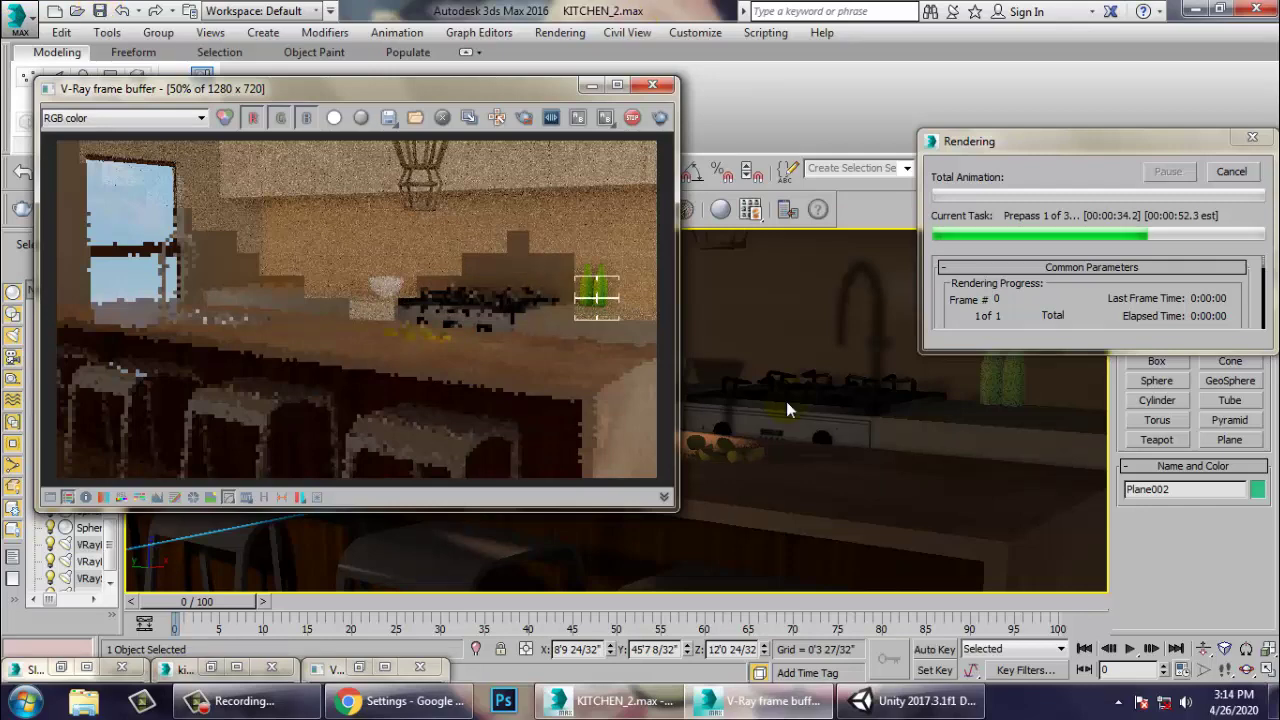
{"action": "left_click", "coordinate": [652, 84]}
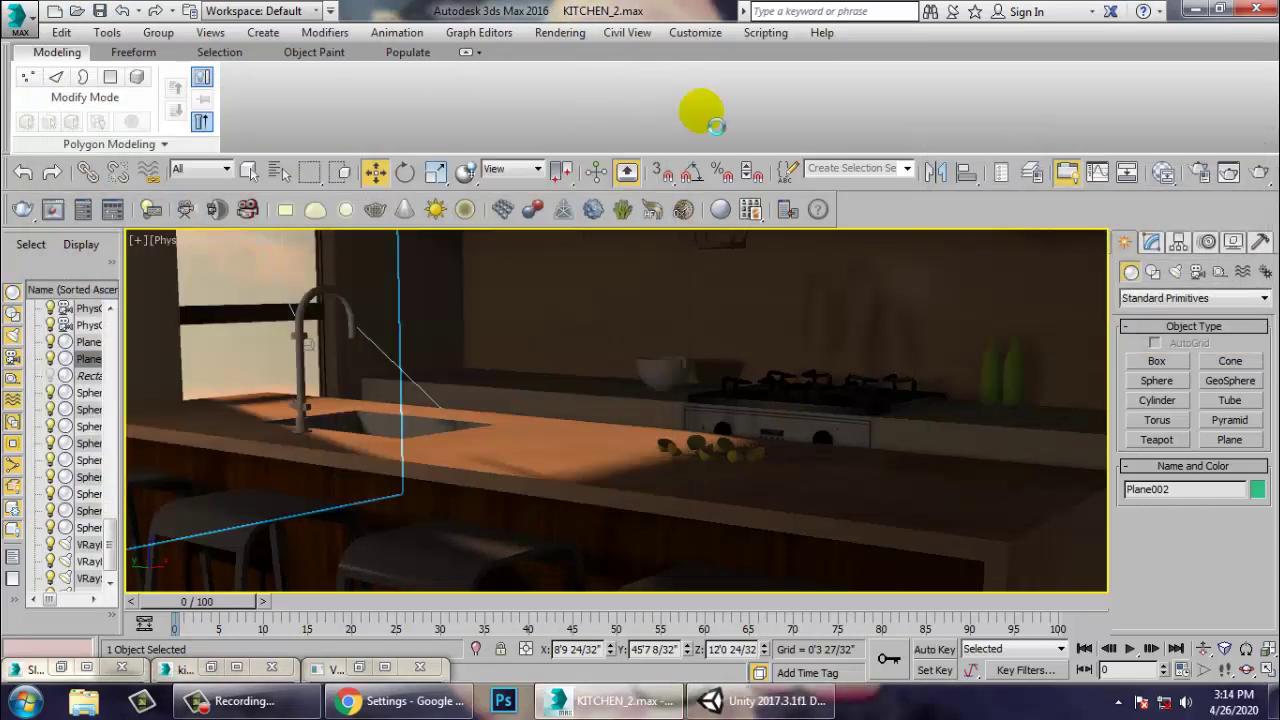
Select the VRaySun above the house and set its intensity multiplier to 0.2, with the view returned to PhysCamera001.
{"action": "left_click", "coordinate": [467, 458]}
{"action": "key", "text": "p"}
{"action": "scroll", "coordinate": [560, 455], "scroll_direction": "down", "scroll_amount": 10}
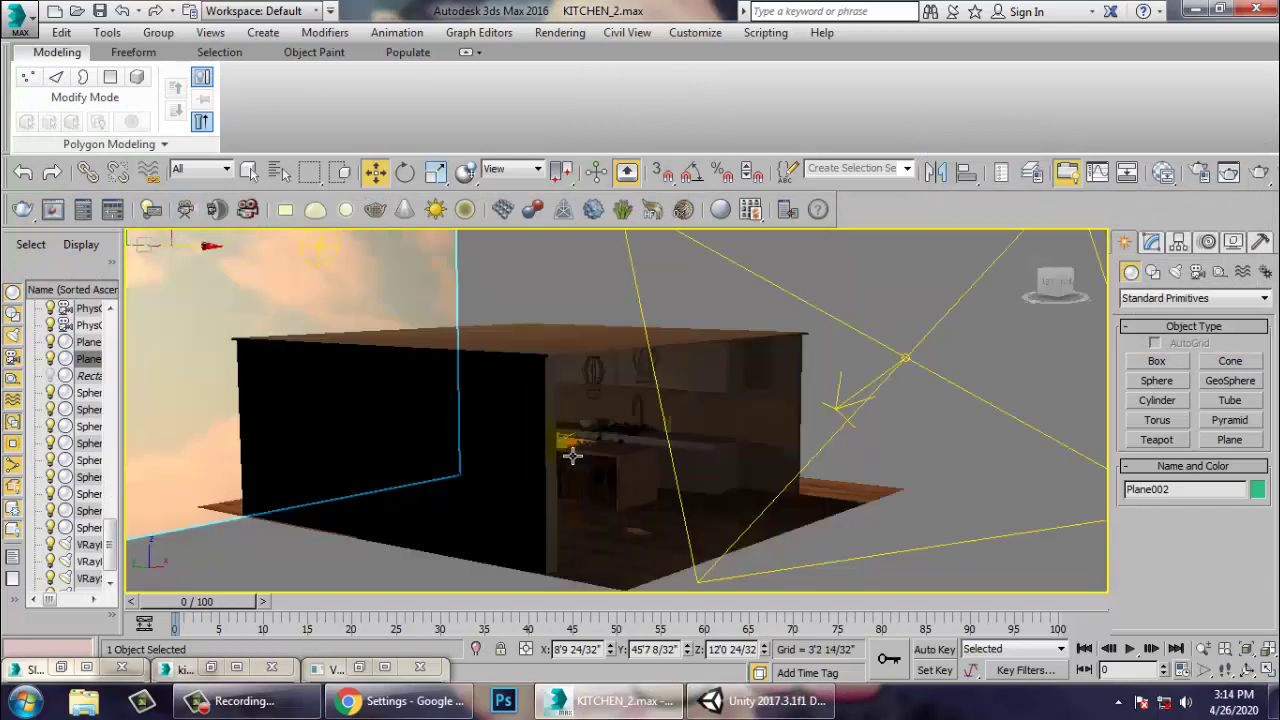
{"action": "left_click", "coordinate": [430, 335]}
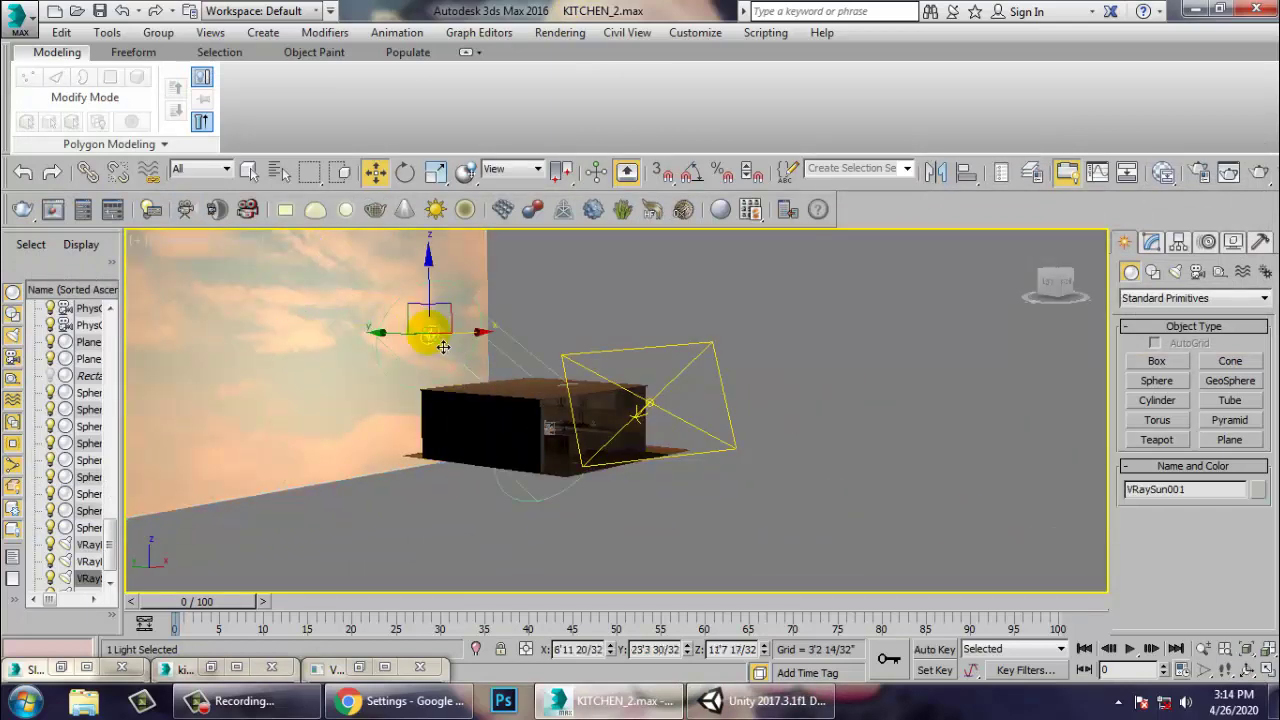
{"action": "key", "text": "c"}
{"action": "left_click", "coordinate": [572, 212]}
{"action": "left_click", "coordinate": [652, 486]}
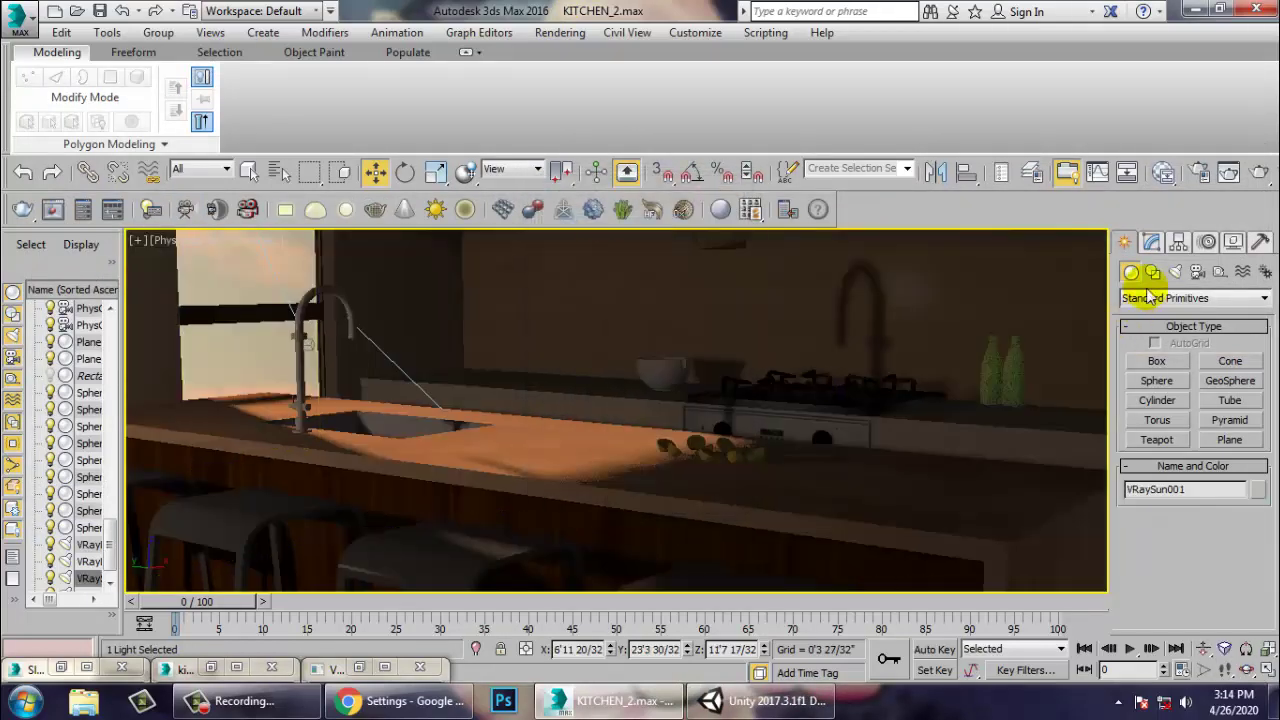
{"action": "left_click", "coordinate": [1151, 243]}
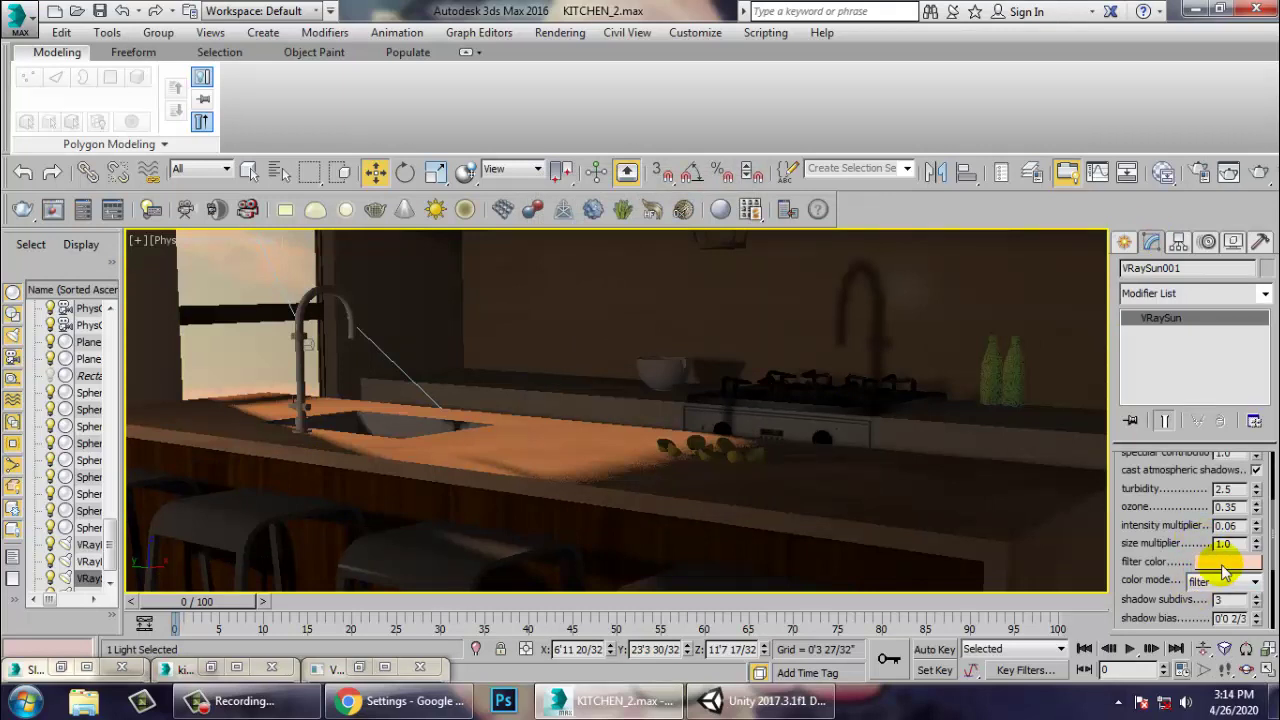
{"action": "double_click", "coordinate": [1240, 525]}
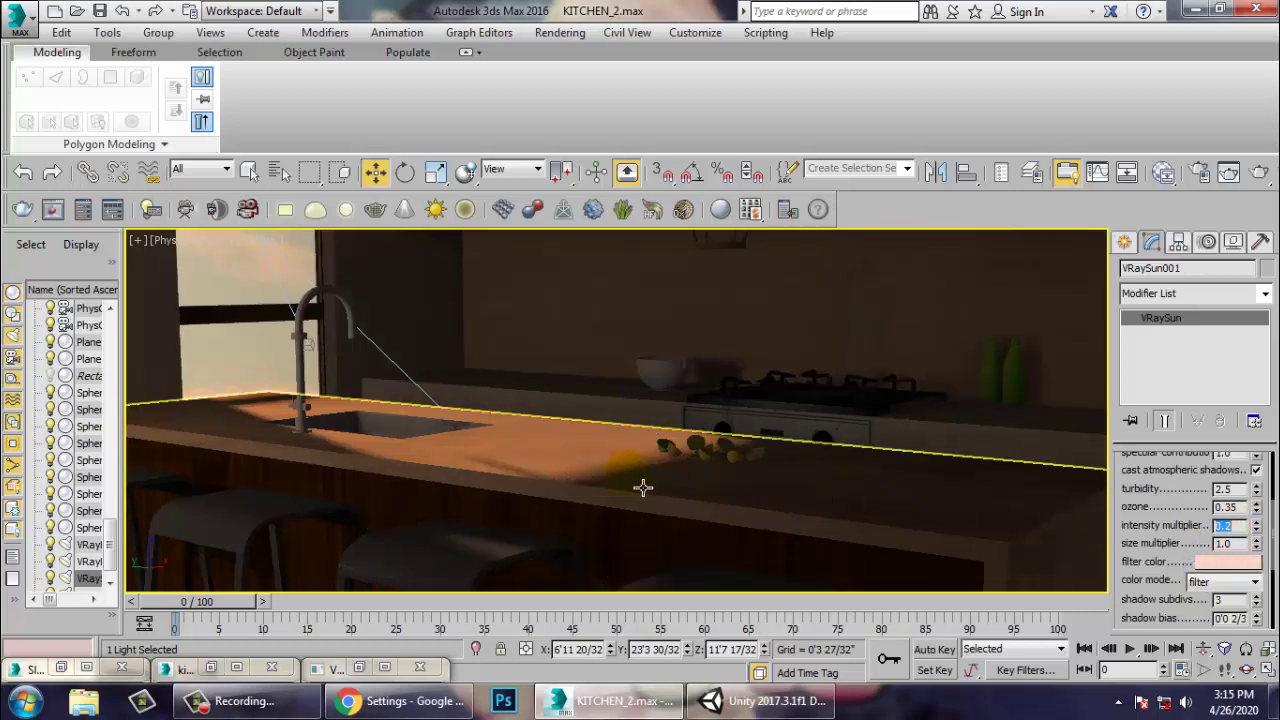
Render the PhysCamera001 view to check the stronger sun, and close the V-Ray frame buffer.
{"action": "left_click", "coordinate": [662, 375]}
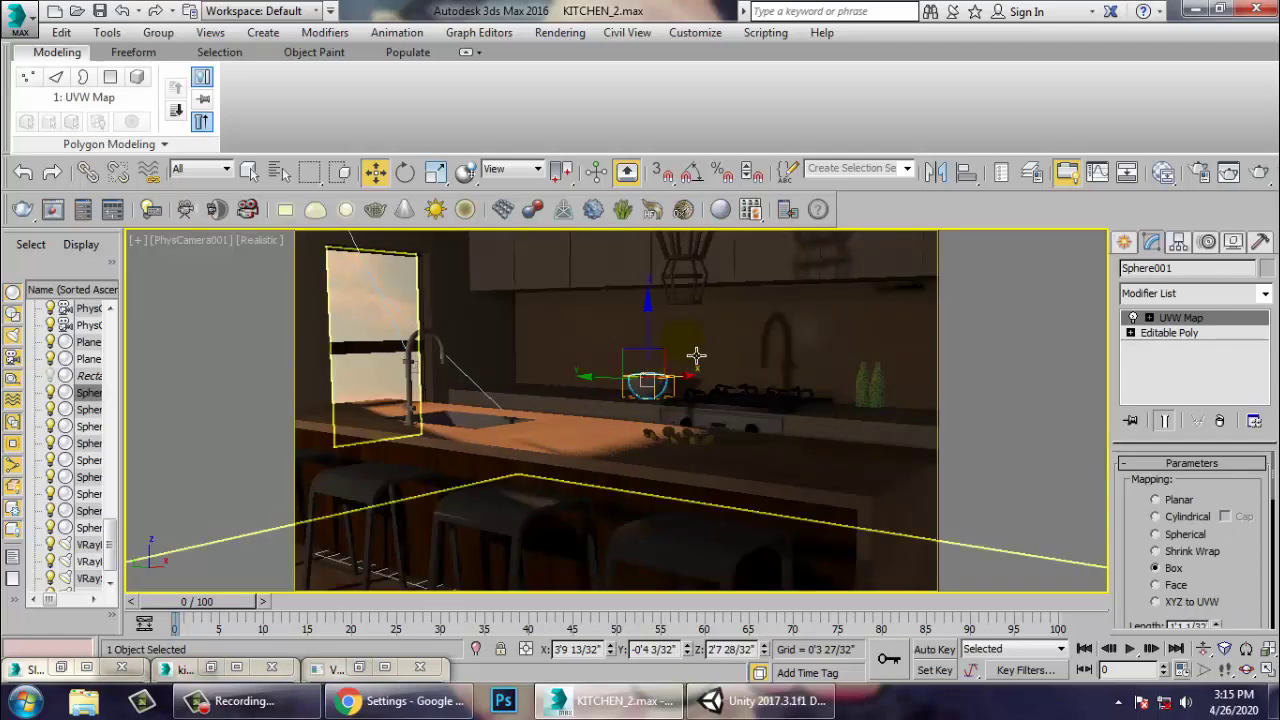
{"action": "left_click", "coordinate": [560, 32]}
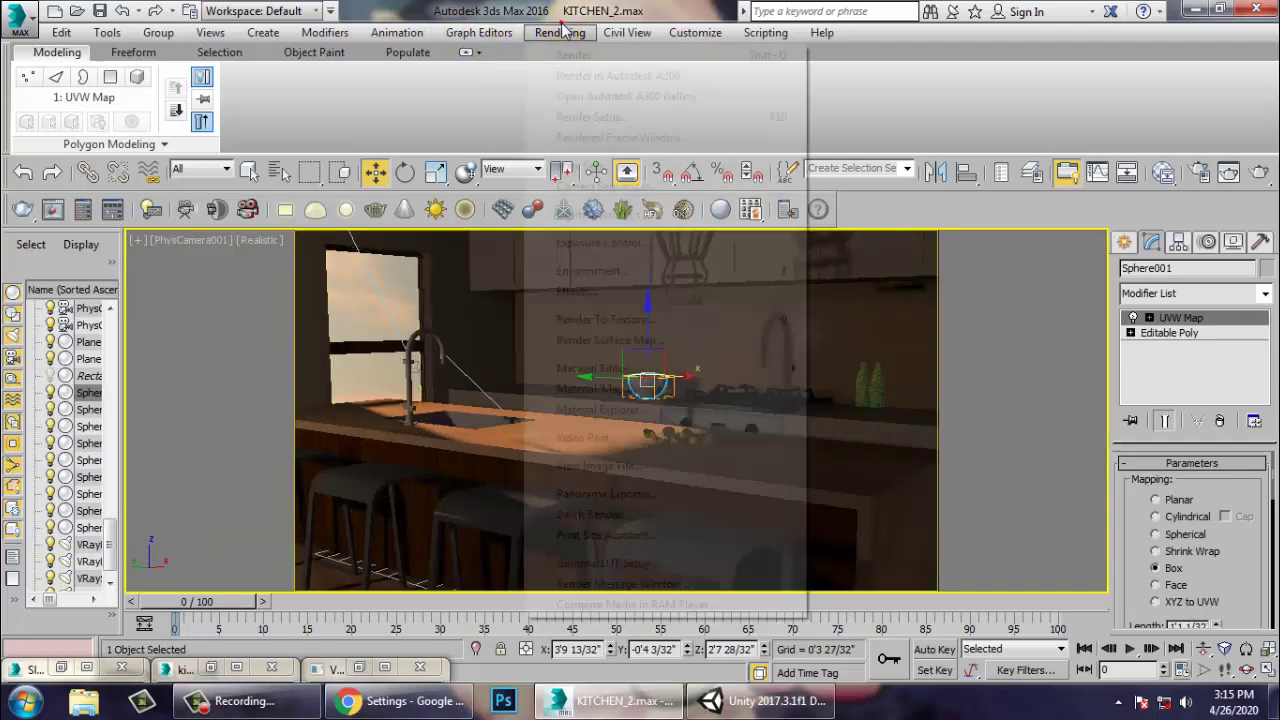
{"action": "left_click", "coordinate": [575, 52]}
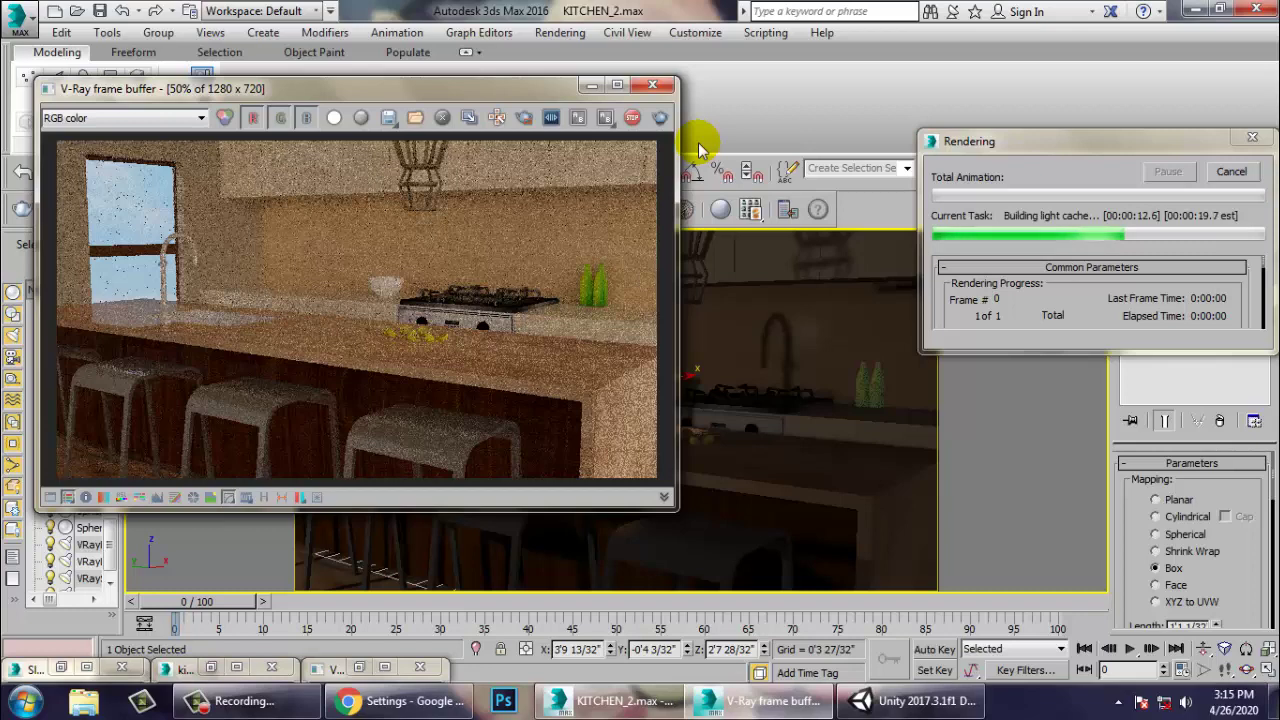
{"action": "left_click", "coordinate": [652, 85]}
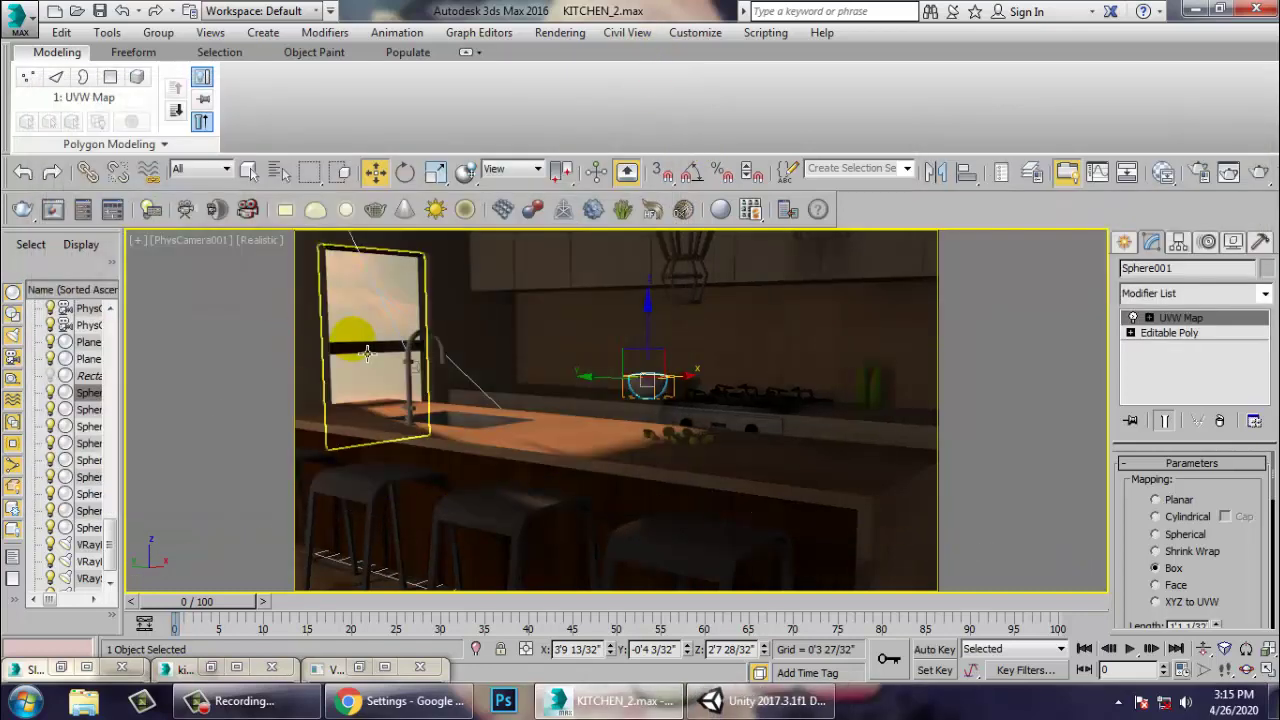
Move the sky backdrop plane straight down to about Z -121'9", far below the kitchen model, in the Perspective view.
{"action": "key", "text": "alt+w"}
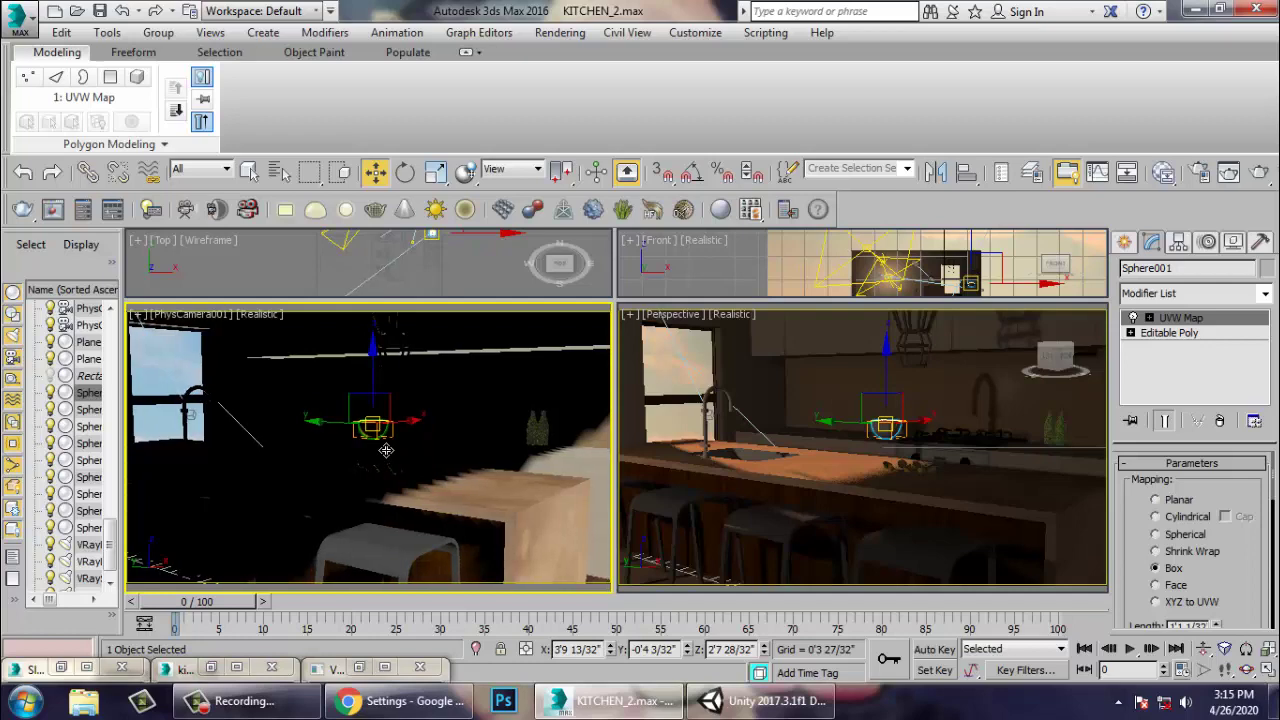
{"action": "left_click", "coordinate": [748, 419]}
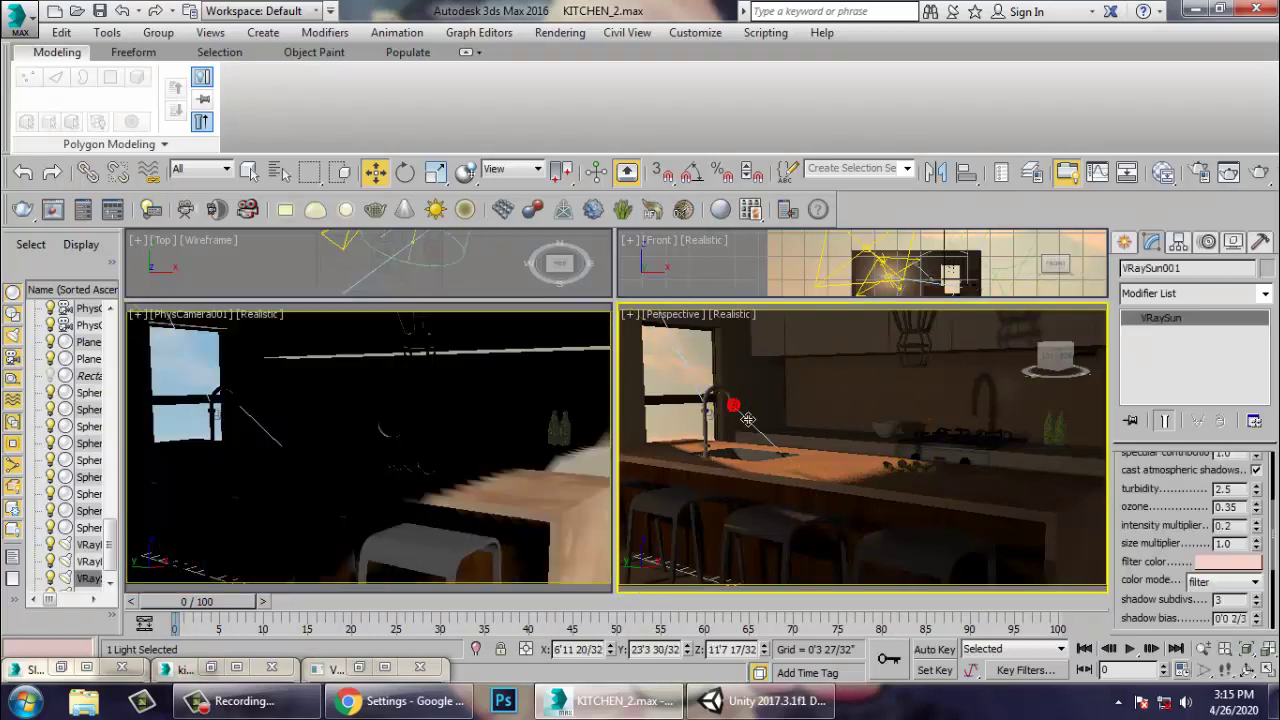
{"action": "scroll", "coordinate": [797, 446], "scroll_direction": "down", "scroll_amount": 5}
{"action": "middle_click_drag", "start_coordinate": [797, 448], "coordinate": [851, 486]}
{"action": "scroll", "coordinate": [850, 484], "scroll_direction": "down", "scroll_amount": 3}
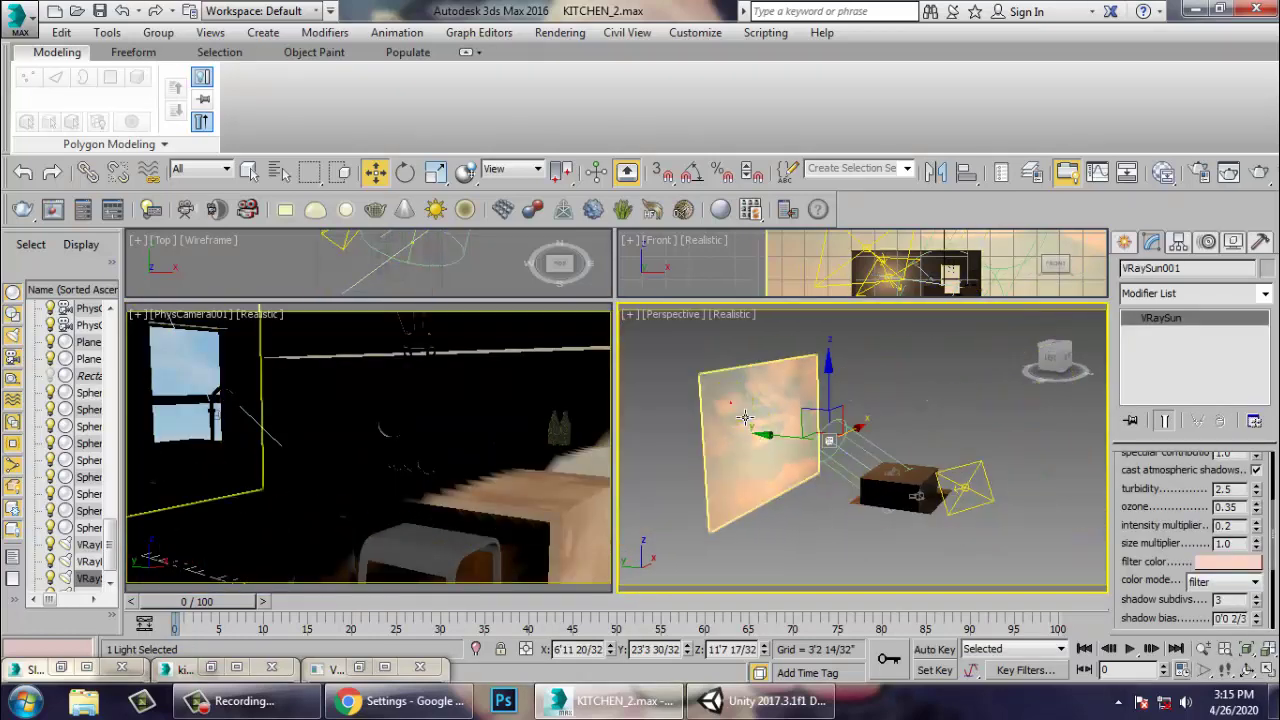
{"action": "left_click", "coordinate": [732, 404]}
{"action": "left_click_drag", "start_coordinate": [769, 379], "coordinate": [767, 697]}
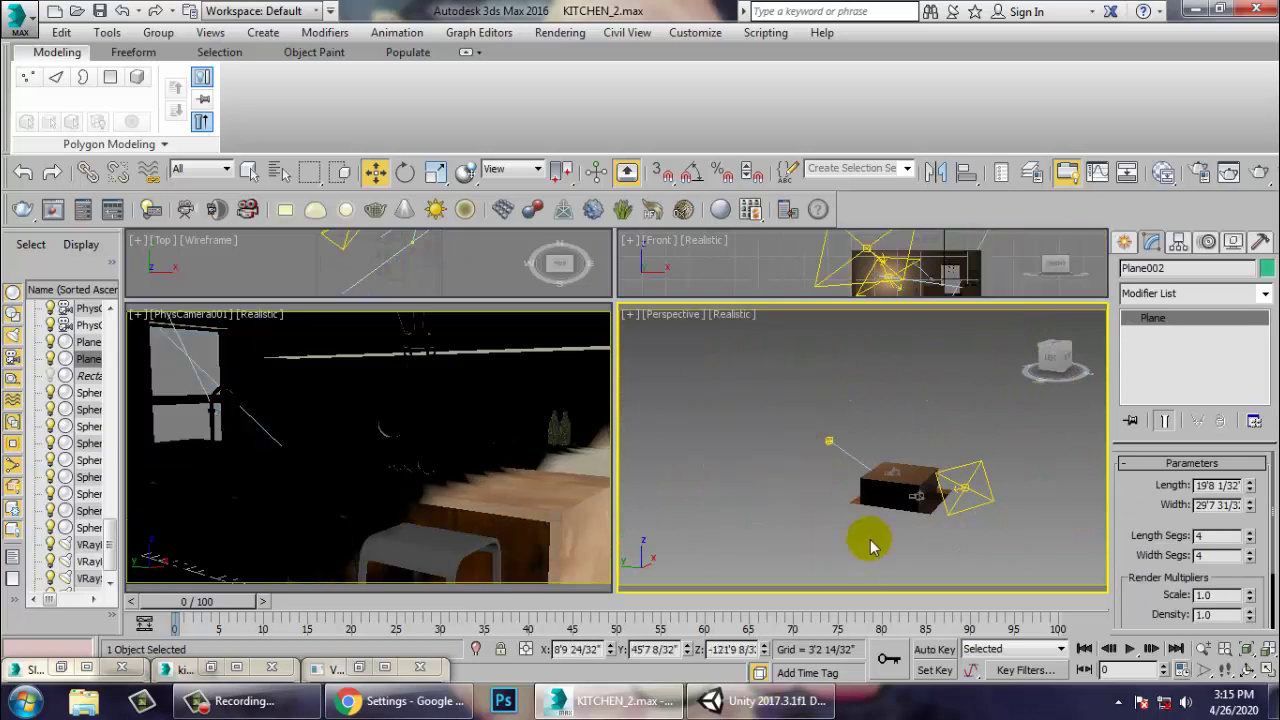
Render the PhysCamera001 view without the backdrop behind the window to check the sunlight, and close the V-Ray frame buffer.
{"action": "key", "text": "c"}
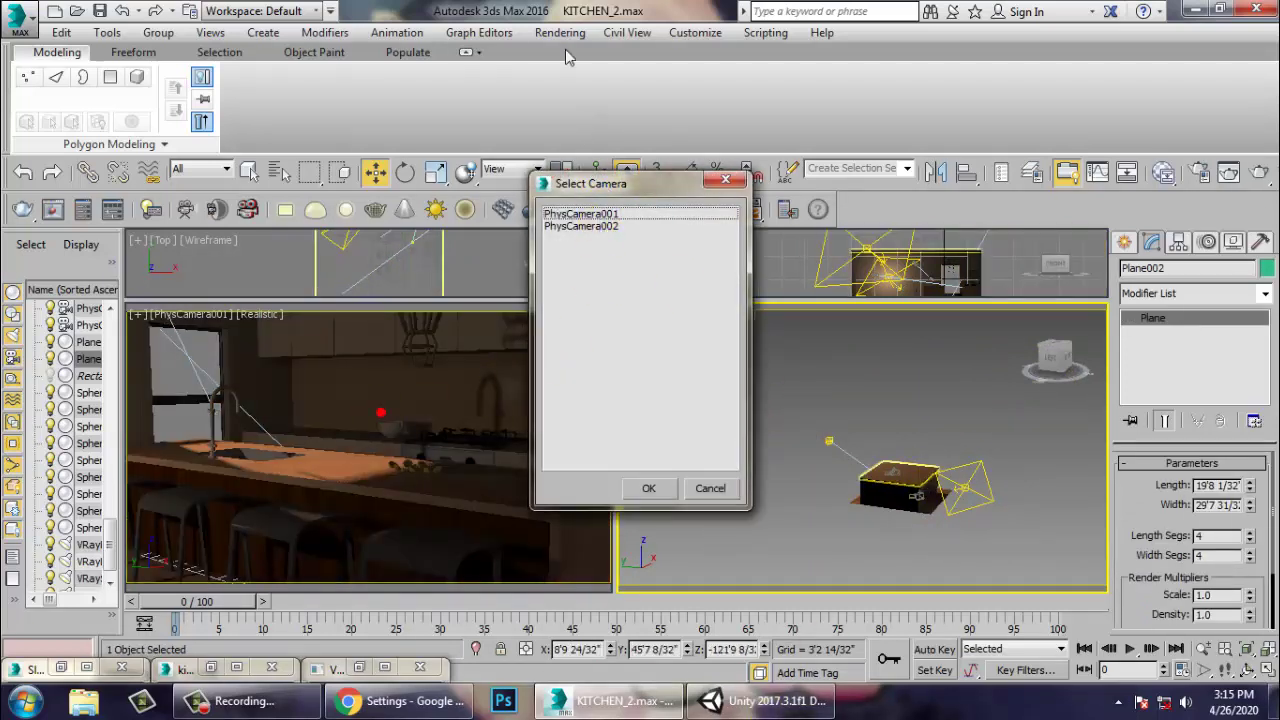
{"action": "left_click", "coordinate": [712, 490]}
{"action": "left_click", "coordinate": [394, 400]}
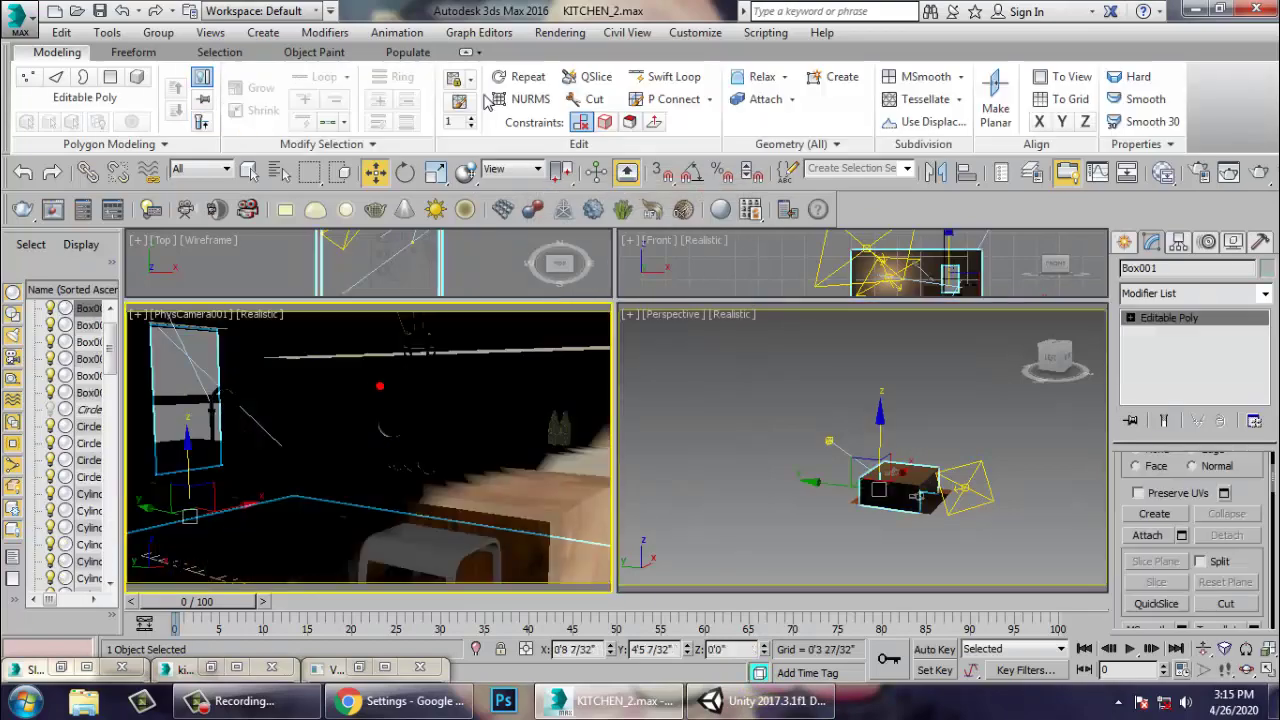
{"action": "left_click", "coordinate": [562, 32]}
{"action": "left_click", "coordinate": [575, 52]}
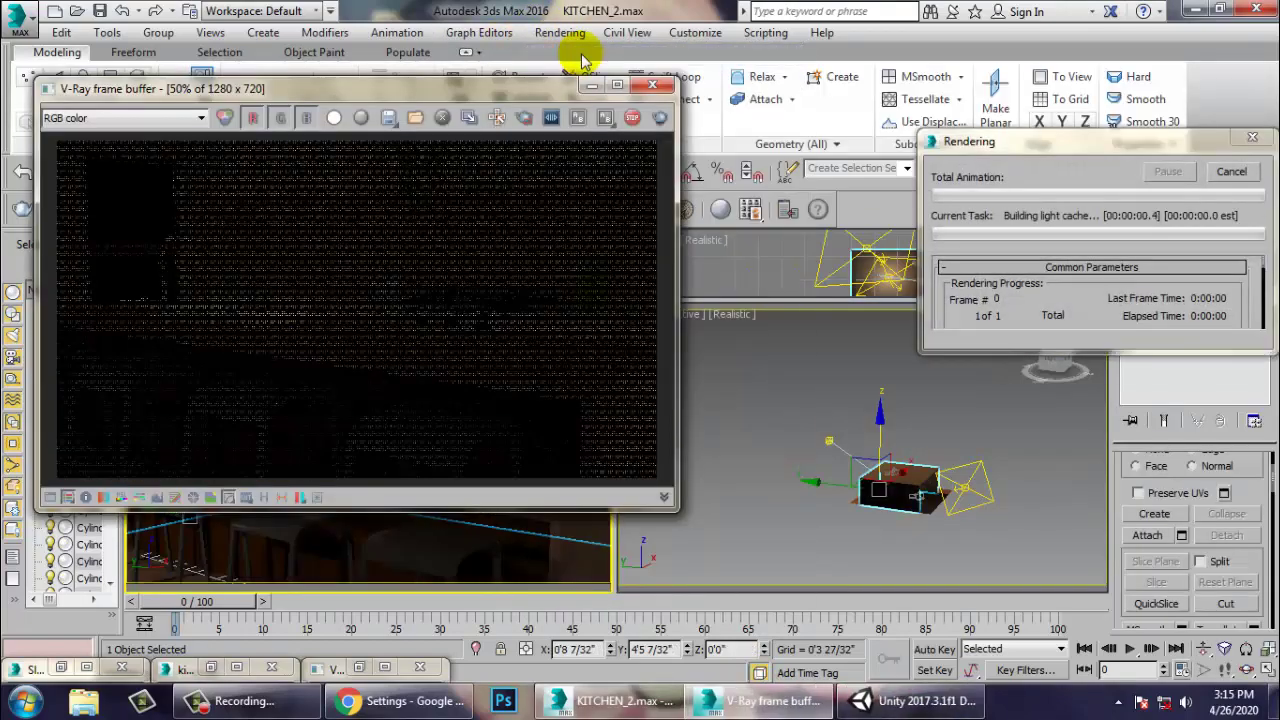
{"action": "left_click", "coordinate": [652, 85]}
Undo the downward move of the sky backdrop plane.
{"action": "left_click", "coordinate": [792, 456]}
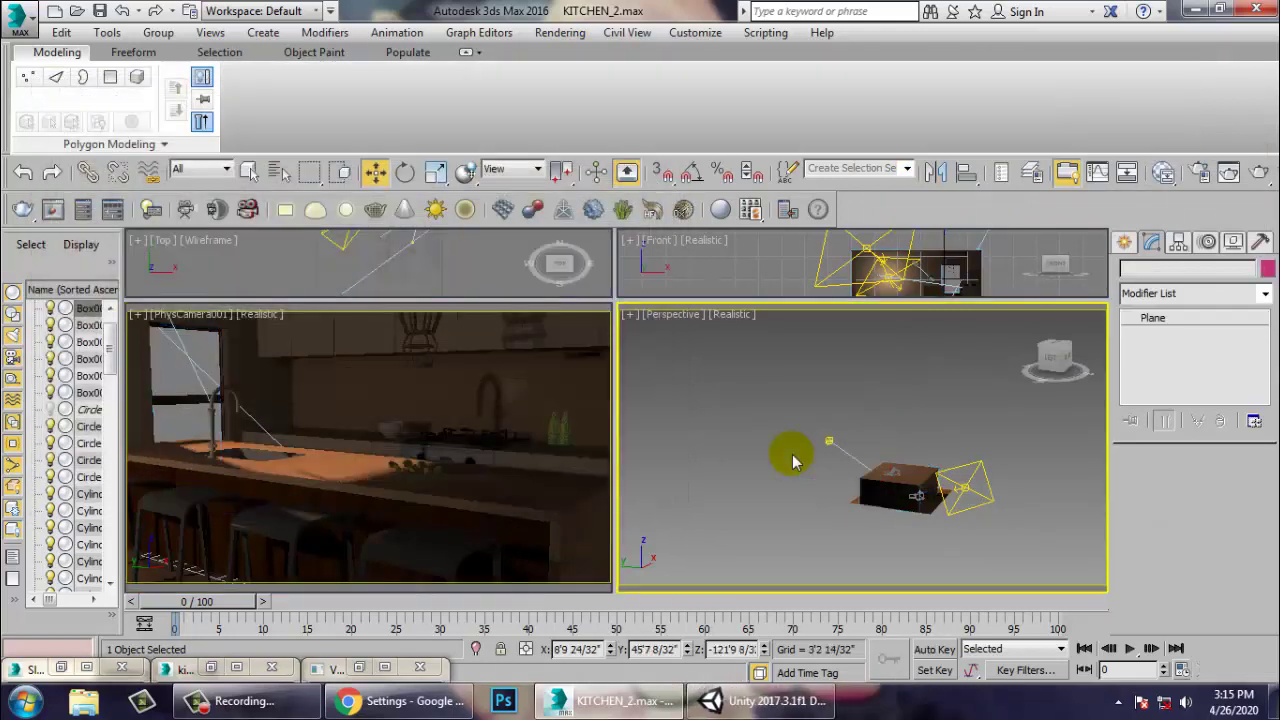
{"action": "key", "text": "ctrl+z"}
{"action": "key", "text": "ctrl+z"}
Move the sky backdrop plane farther from the house, to about X 81'10" and Y 151'1", keeping it behind the window.
{"action": "left_click", "coordinate": [777, 457]}
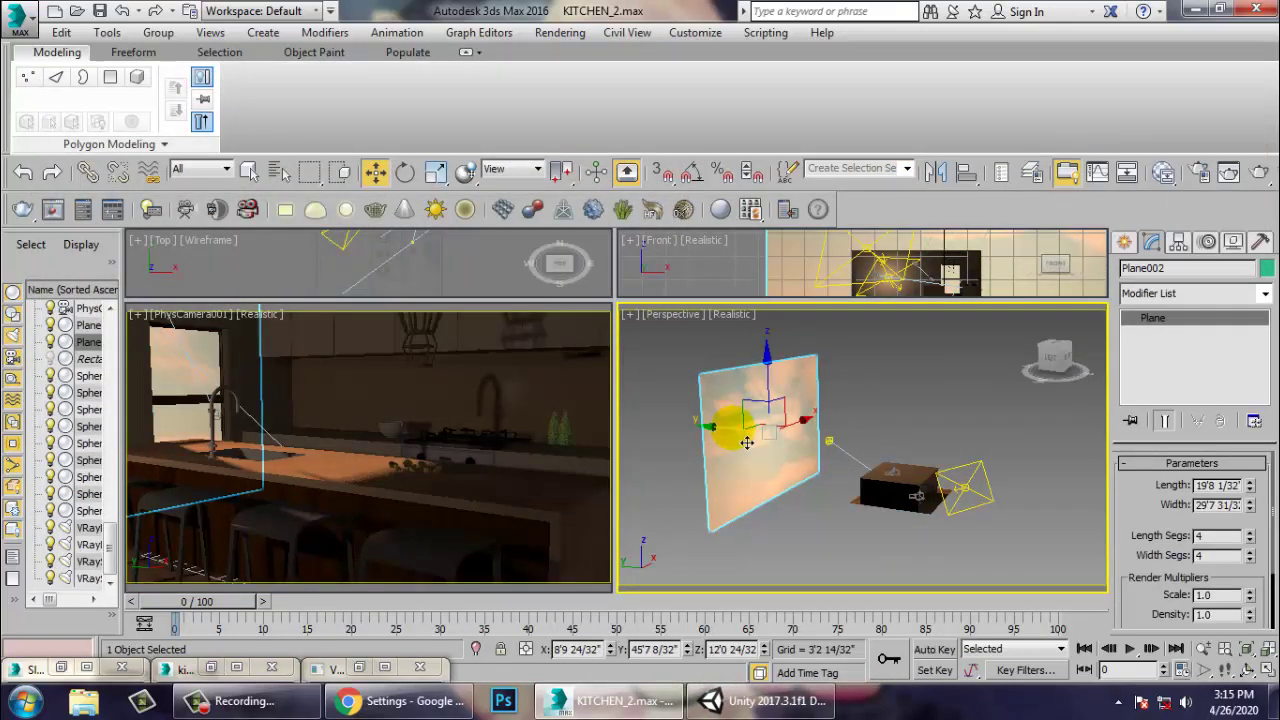
{"action": "left_click_drag", "start_coordinate": [746, 443], "coordinate": [580, 262]}
{"action": "key", "text": "r"}
{"action": "key", "text": "w"}
{"action": "left_click_drag", "start_coordinate": [623, 392], "coordinate": [603, 387]}
{"action": "left_click_drag", "start_coordinate": [688, 389], "coordinate": [723, 396]}
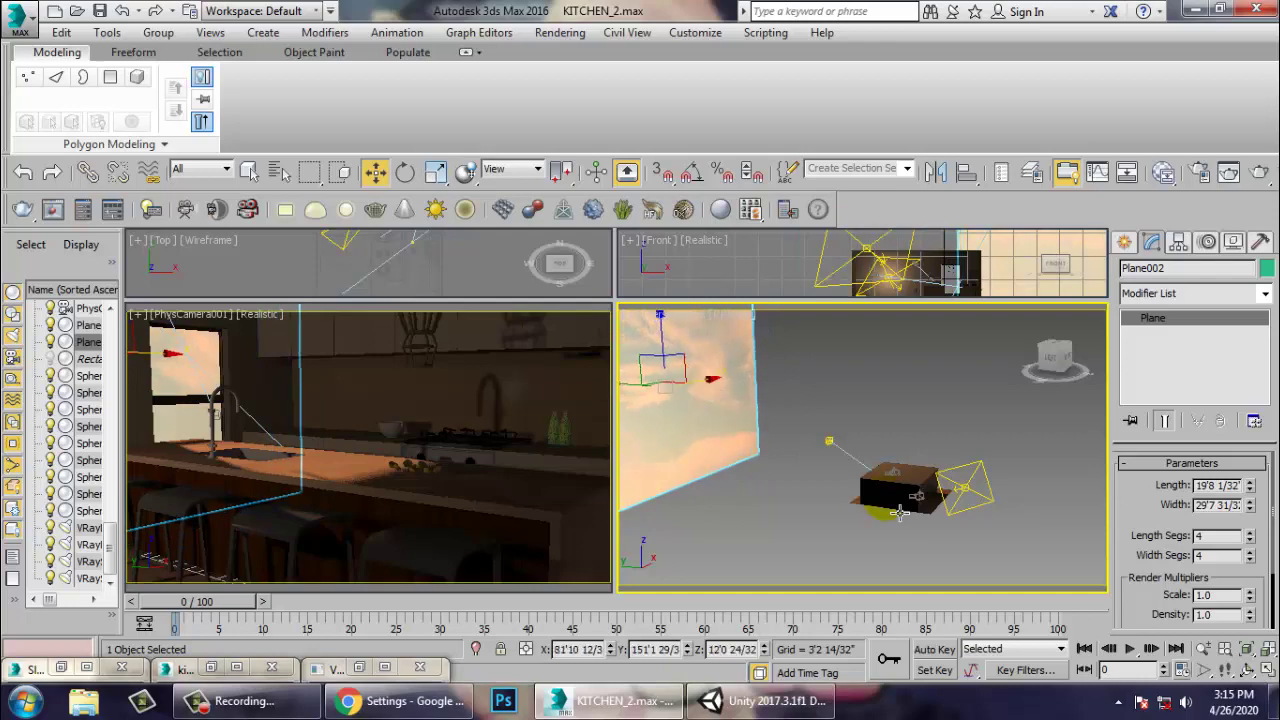
Render the PhysCamera001 view to check the sunlight with the more distant backdrop, and close the V-Ray frame buffer.
{"action": "left_click", "coordinate": [840, 443]}
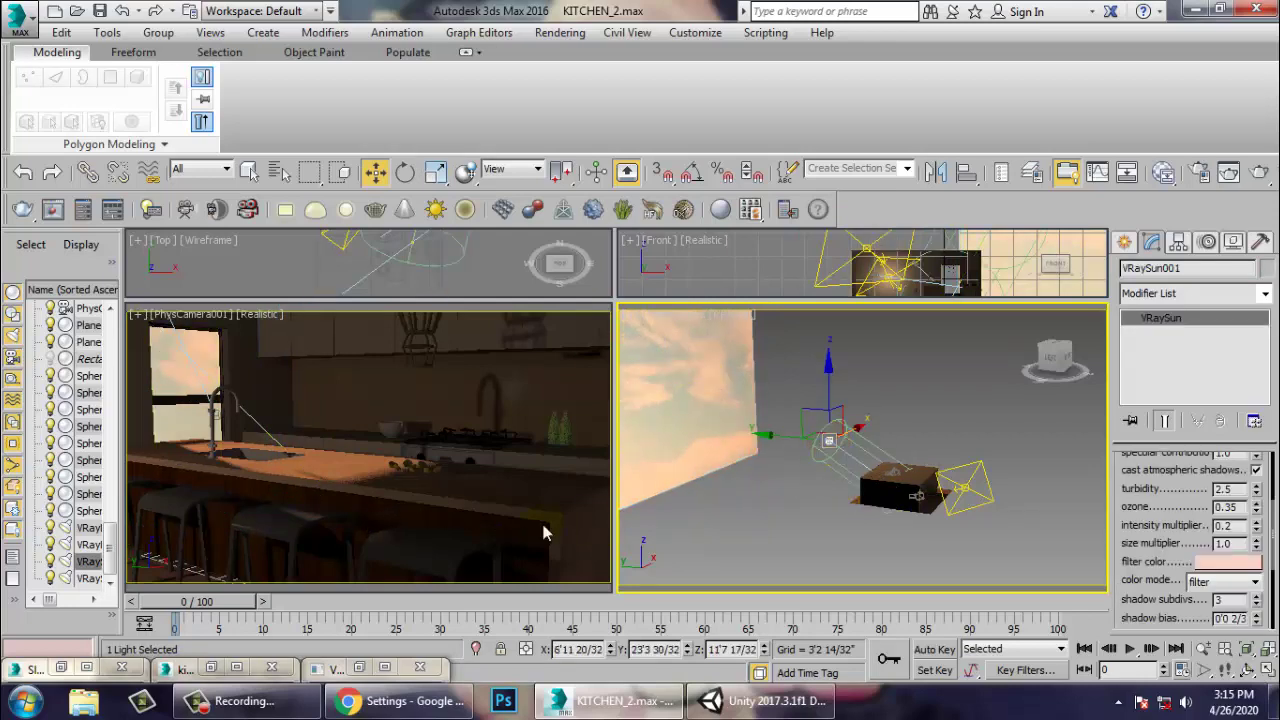
{"action": "left_click", "coordinate": [471, 457]}
{"action": "left_click", "coordinate": [560, 32]}
{"action": "left_click", "coordinate": [573, 57]}
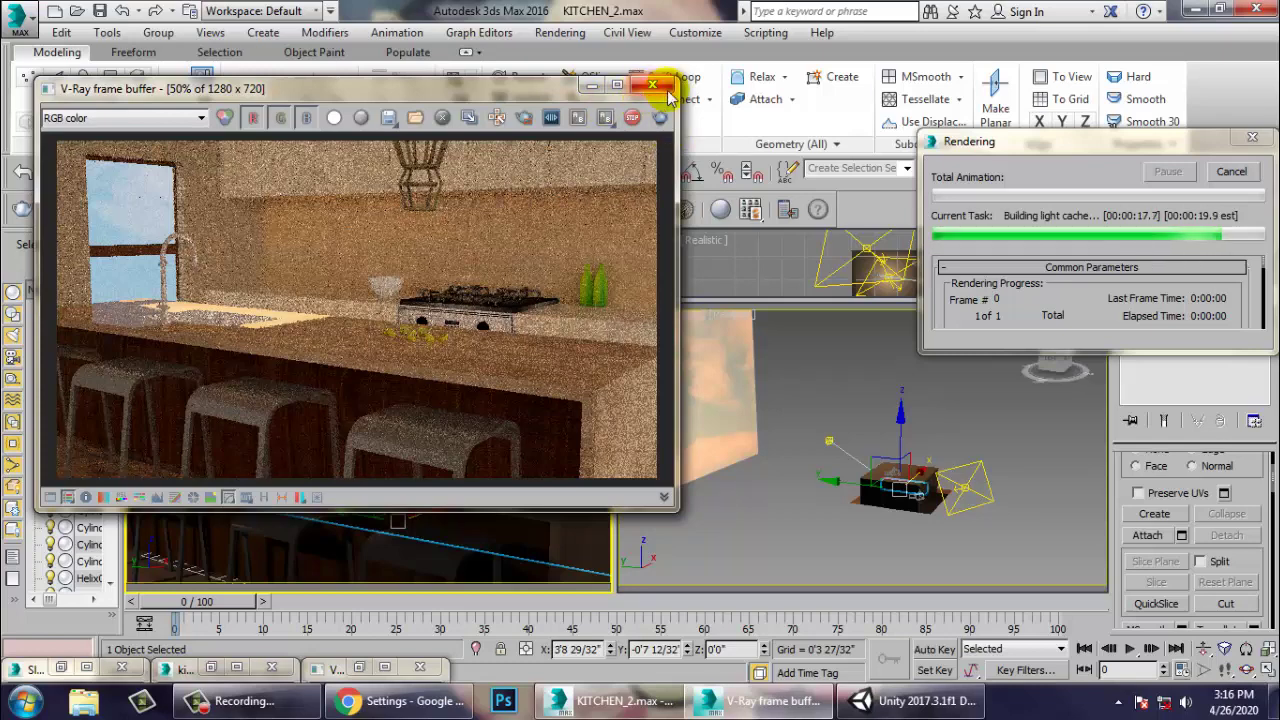
{"action": "left_click", "coordinate": [652, 86]}
Move the VRaySun away from the house to about Y 44'8", and test-render the enlarged PhysCamera001 view.
{"action": "left_click", "coordinate": [829, 441]}
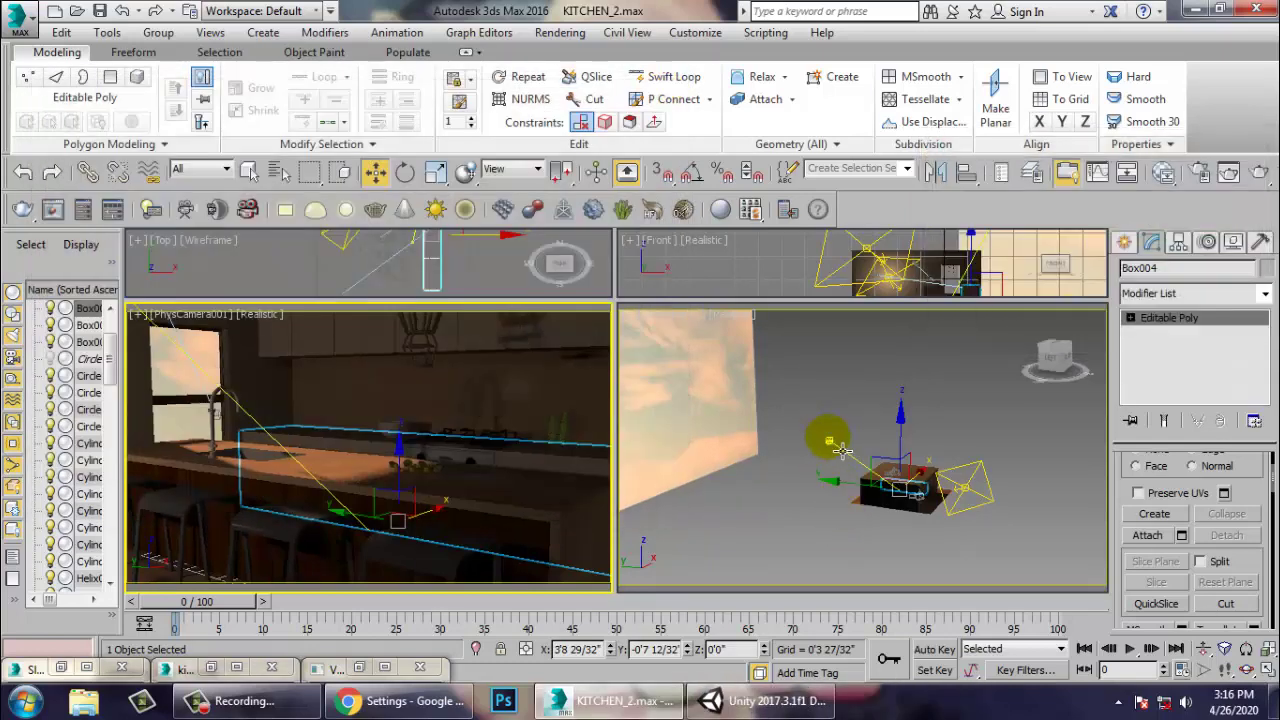
{"action": "left_click_drag", "start_coordinate": [762, 437], "coordinate": [729, 455]}
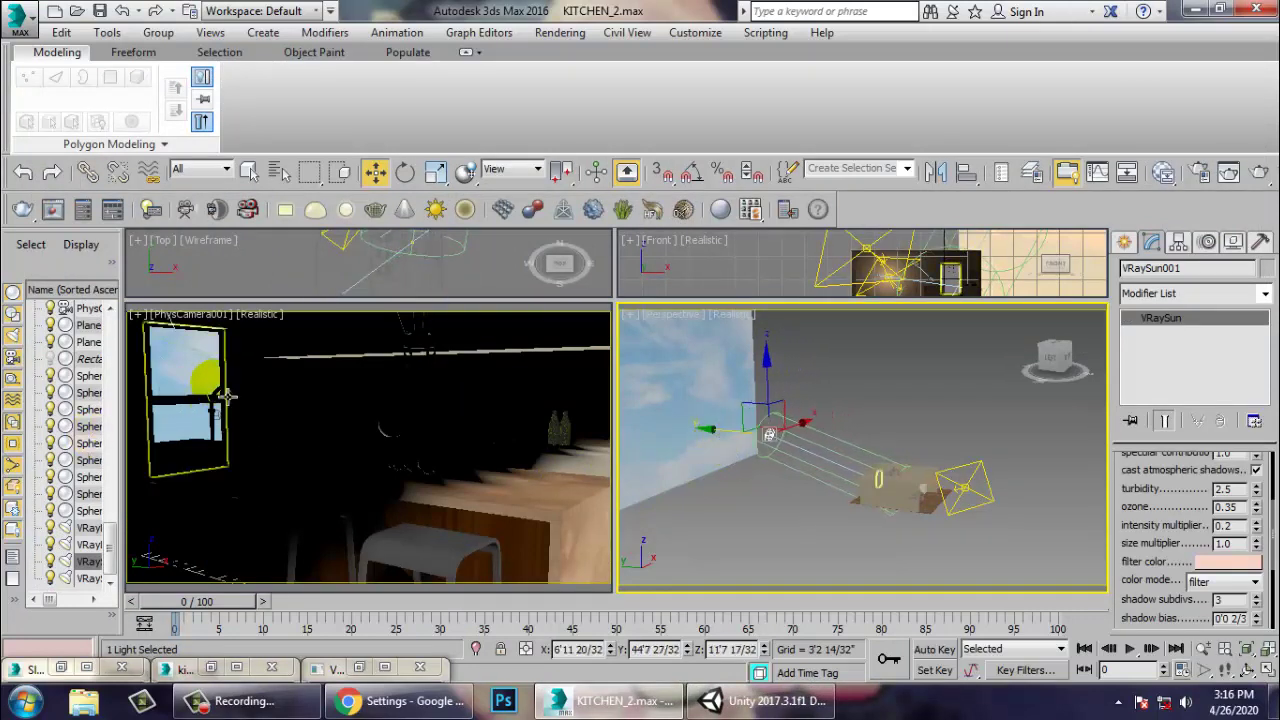
{"action": "left_click", "coordinate": [220, 388]}
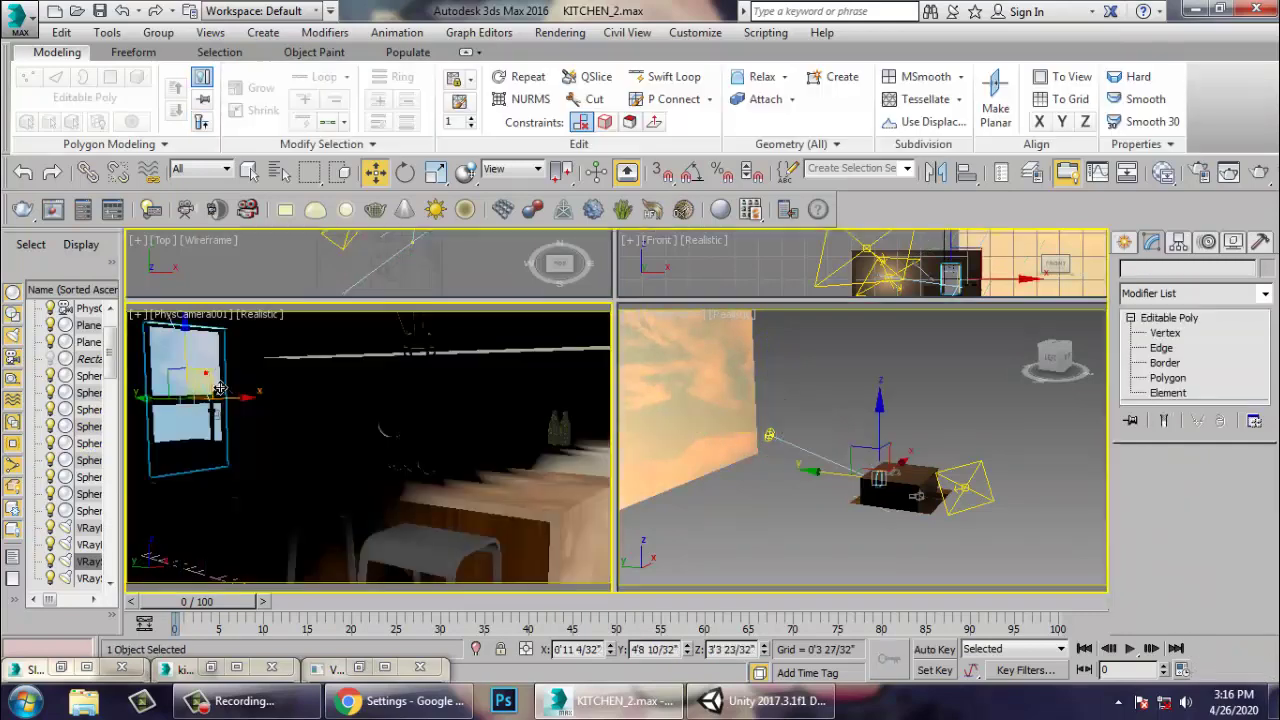
{"action": "key", "text": "alt+w"}
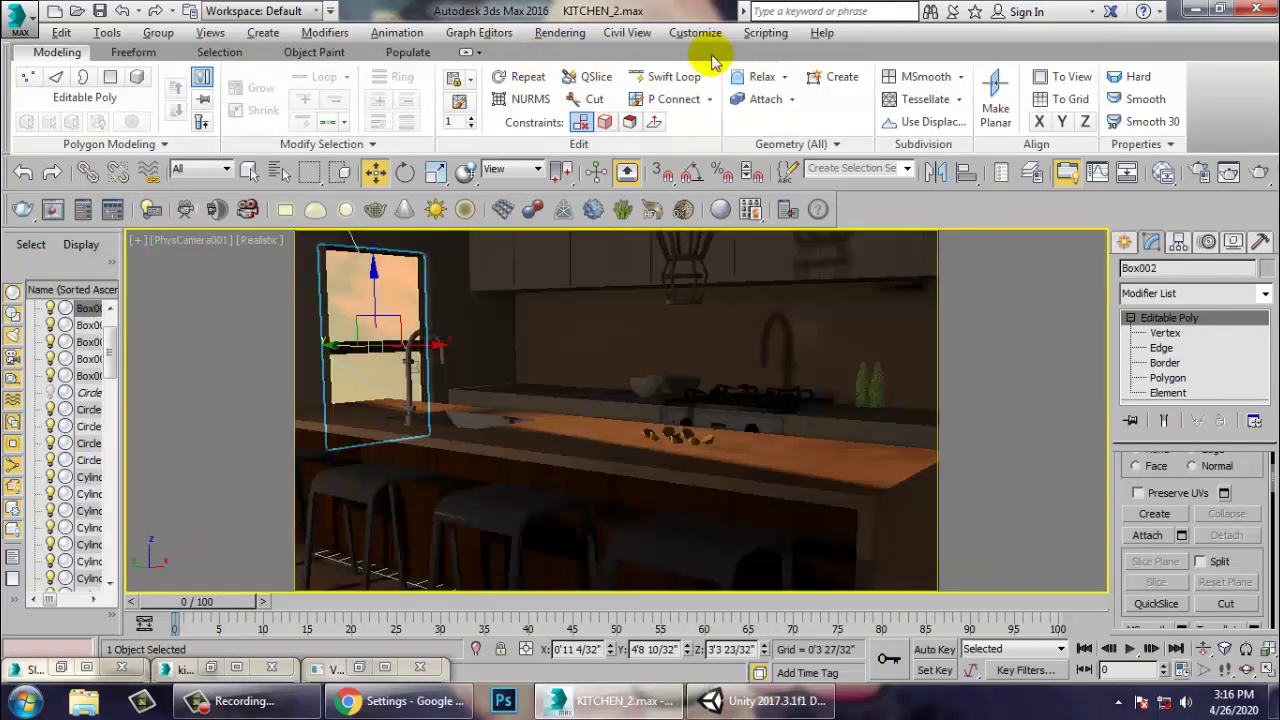
{"action": "left_click", "coordinate": [562, 32]}
{"action": "left_click", "coordinate": [588, 60]}
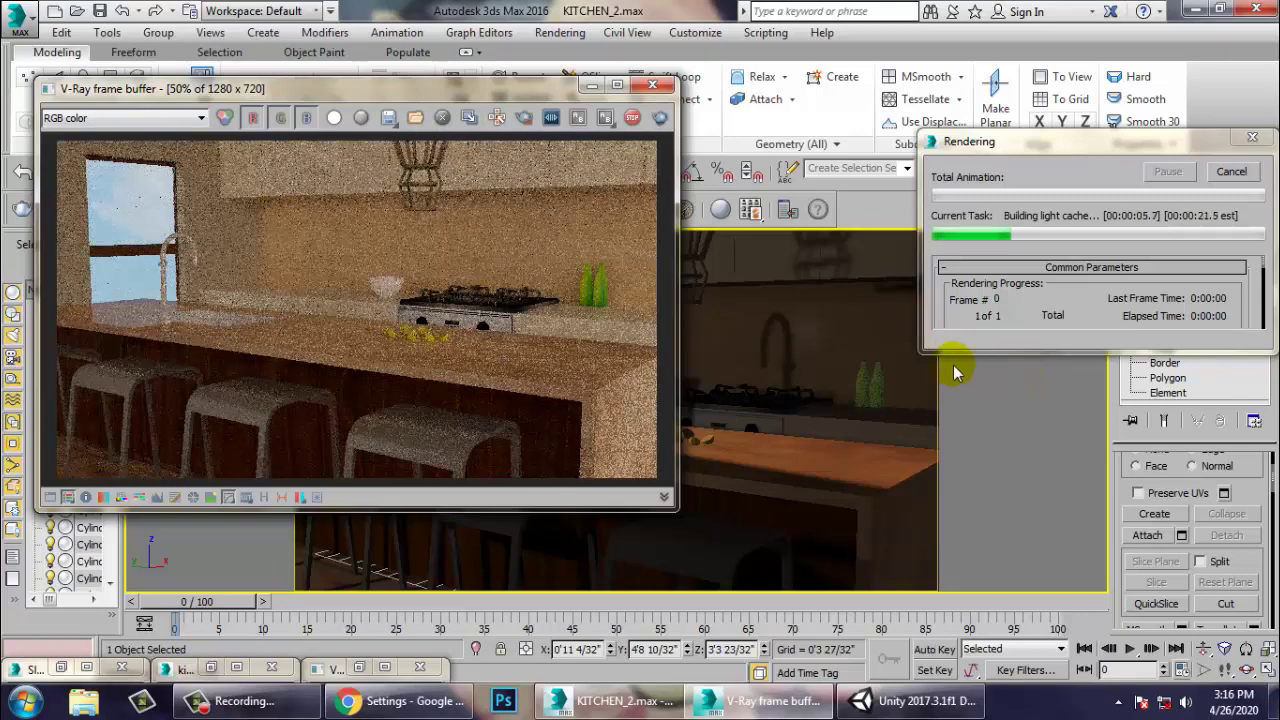
{"action": "left_click", "coordinate": [651, 86]}
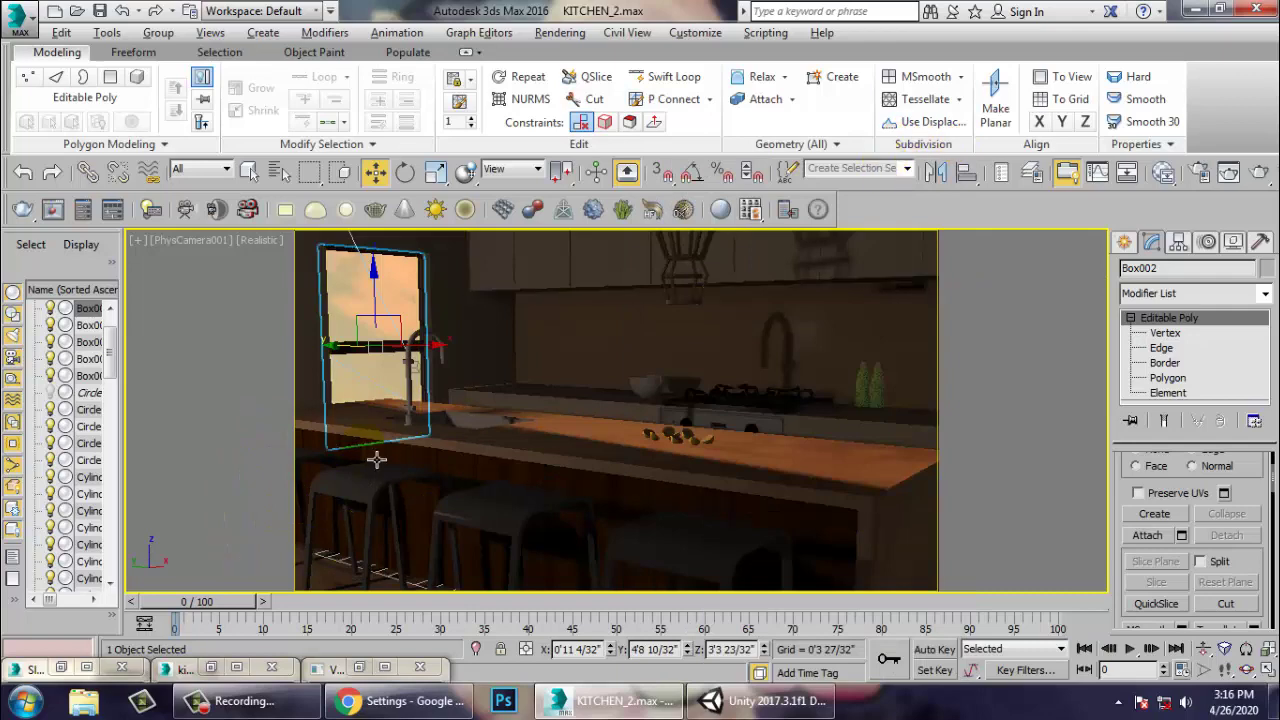
Move the sky backdrop plane much farther behind the sun, to about X 189'5" and Y 317'11", in the Perspective view.
{"action": "key", "text": "alt+w"}
{"action": "key", "text": "alt+w"}
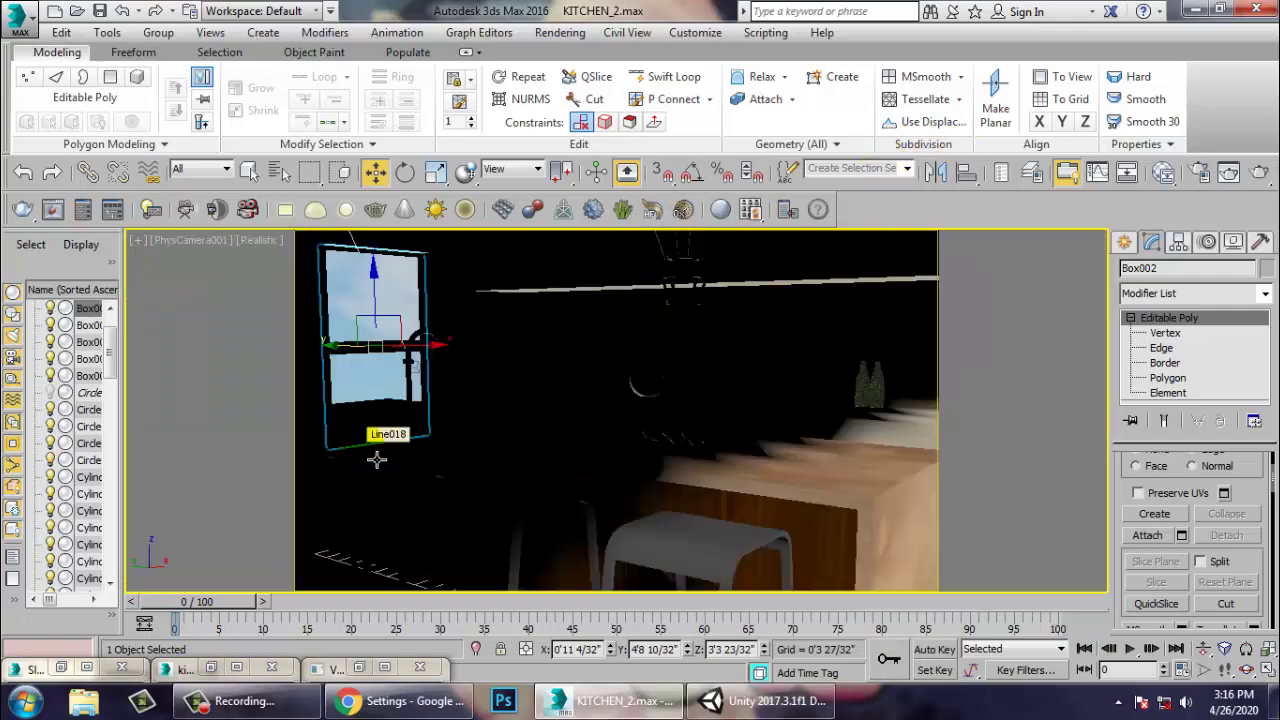
{"action": "key", "text": "p"}
{"action": "scroll", "coordinate": [604, 375], "scroll_direction": "down", "scroll_amount": 5}
{"action": "middle_click_drag", "start_coordinate": [609, 372], "coordinate": [771, 406], "text": "alt"}
{"action": "scroll", "coordinate": [771, 406], "scroll_direction": "down", "scroll_amount": 4}
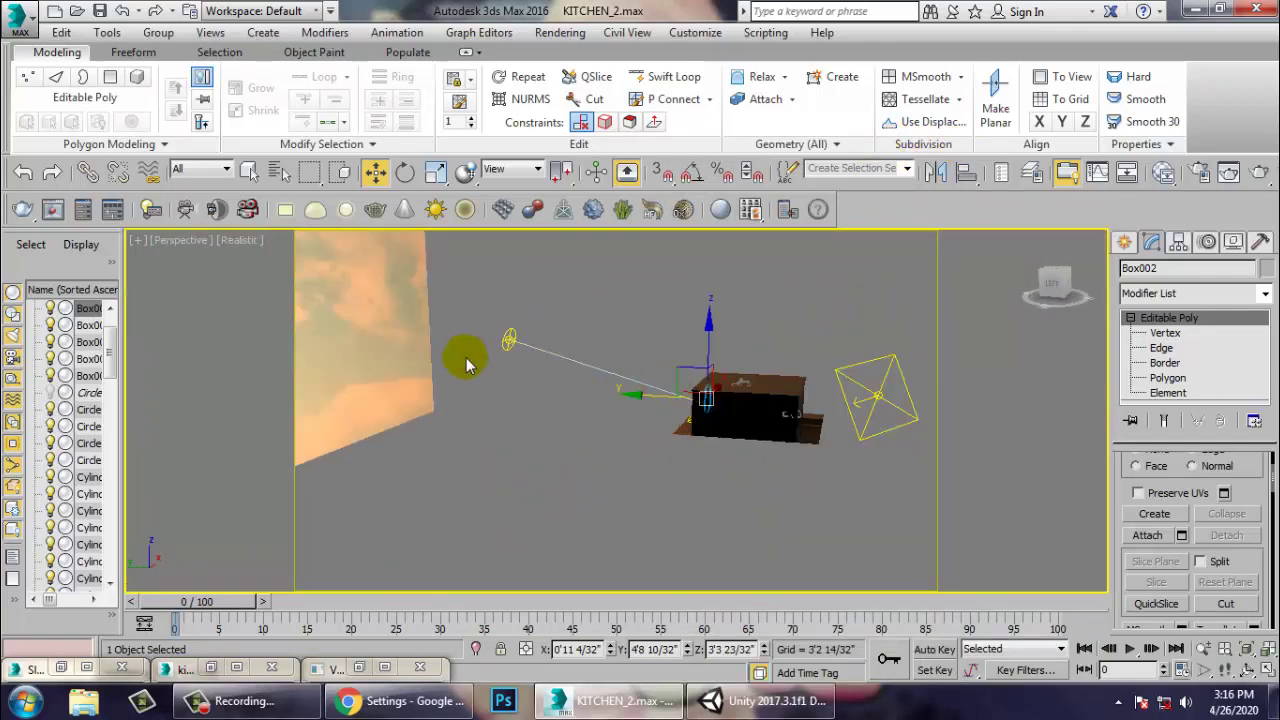
{"action": "left_click", "coordinate": [412, 309]}
{"action": "scroll", "coordinate": [700, 380], "scroll_direction": "down", "scroll_amount": 5}
{"action": "left_click_drag", "start_coordinate": [474, 342], "coordinate": [299, 309]}
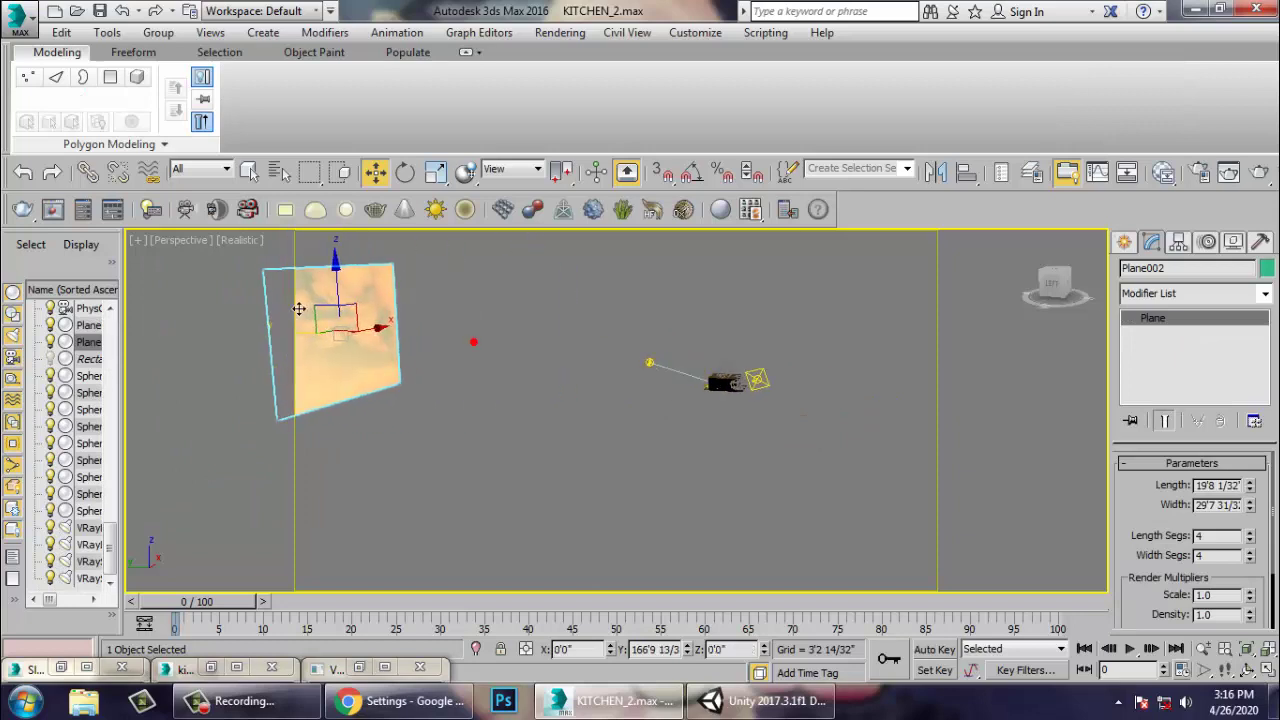
{"action": "left_click_drag", "start_coordinate": [383, 326], "coordinate": [452, 316]}
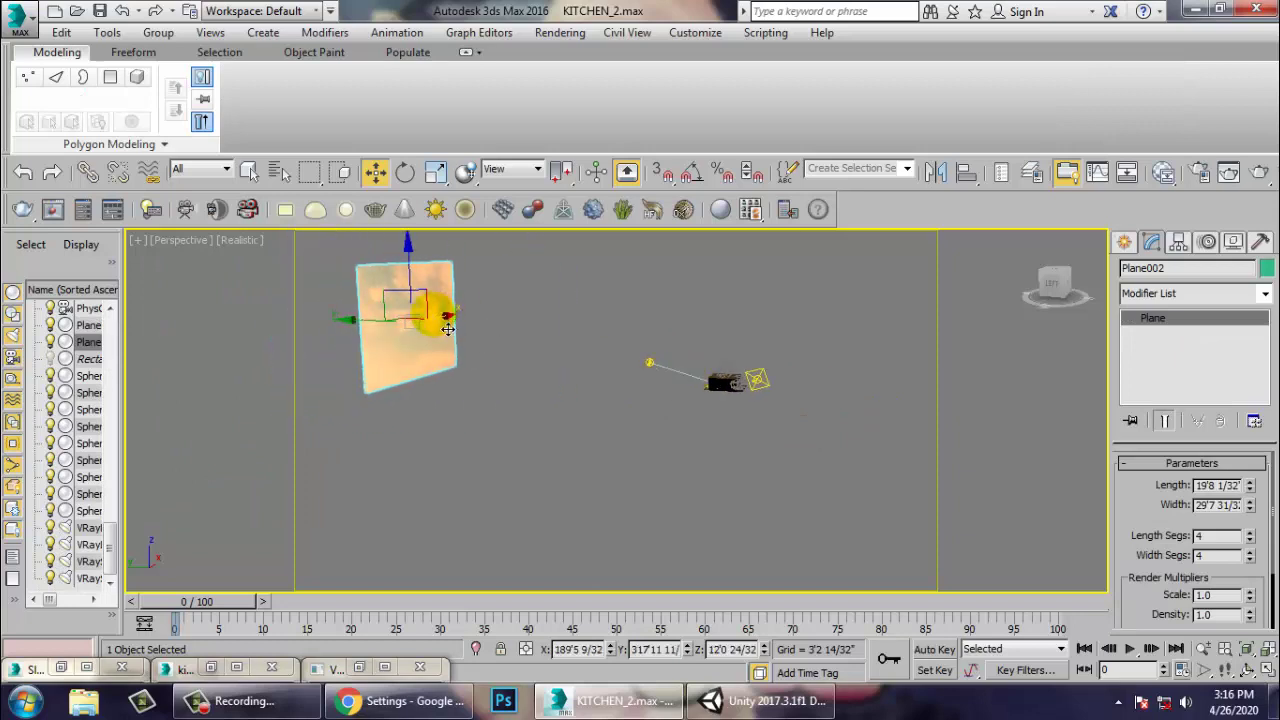
Show PhysCamera001 beside the Perspective view, render it to check the countertop sunlight, and close the V-Ray frame buffer.
{"action": "key", "text": "alt+w"}
{"action": "key", "text": "c"}
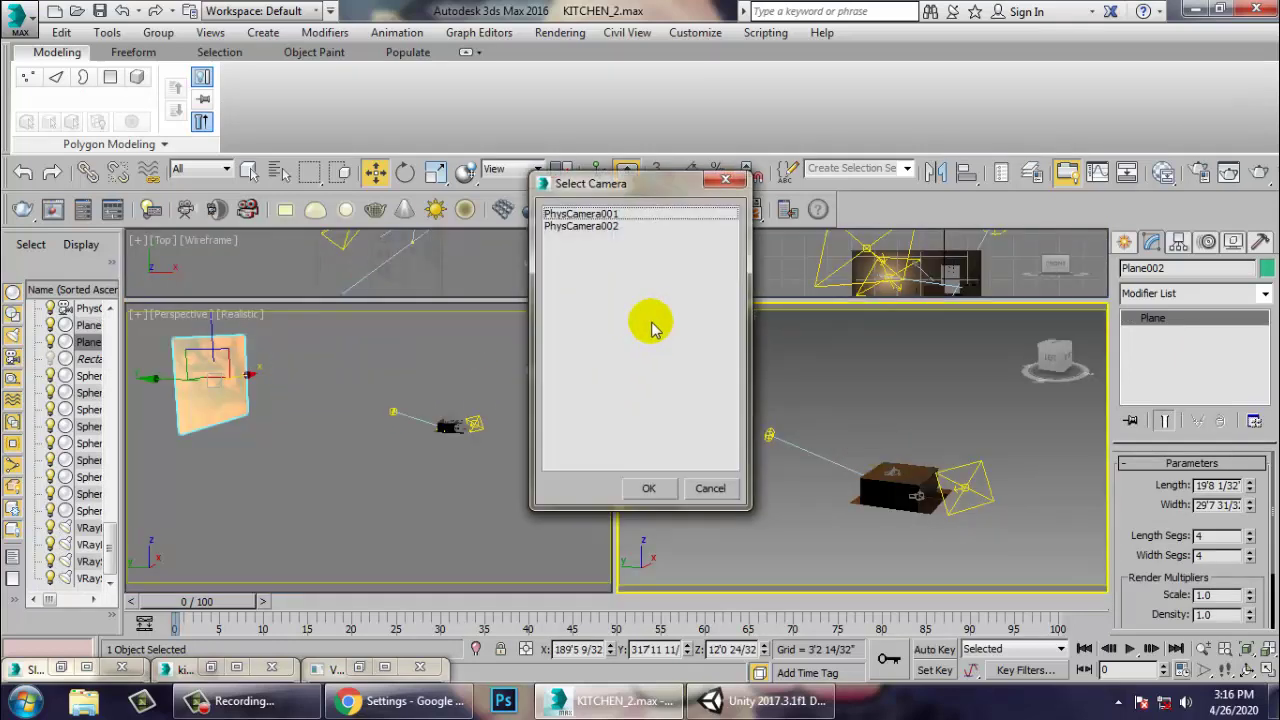
{"action": "double_click", "coordinate": [590, 211]}
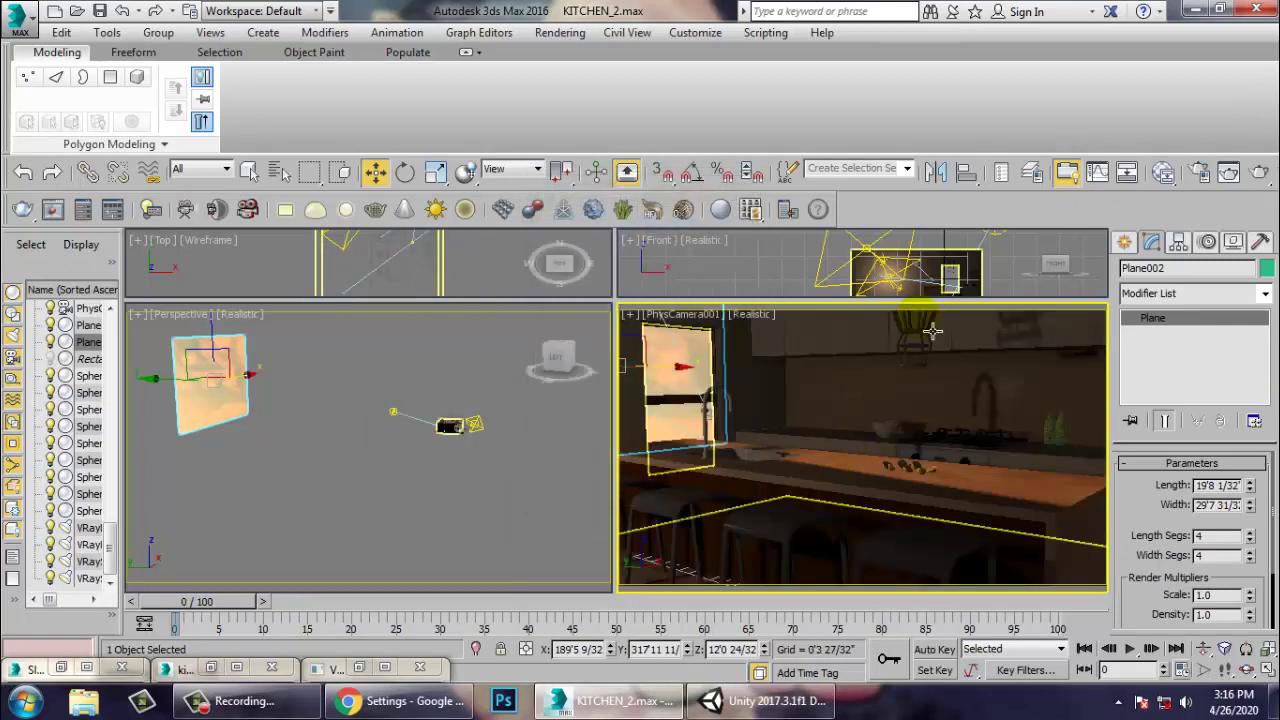
{"action": "left_click", "coordinate": [558, 33]}
{"action": "left_click", "coordinate": [575, 54]}
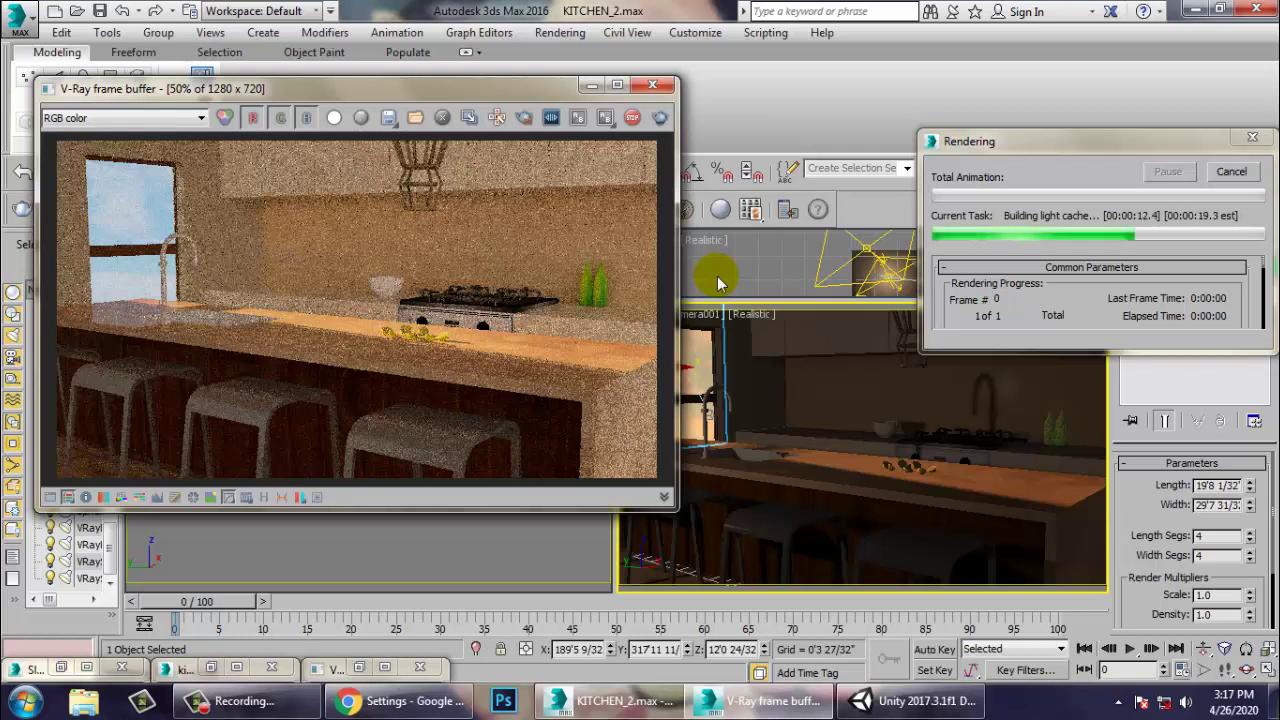
{"action": "left_click", "coordinate": [658, 90]}
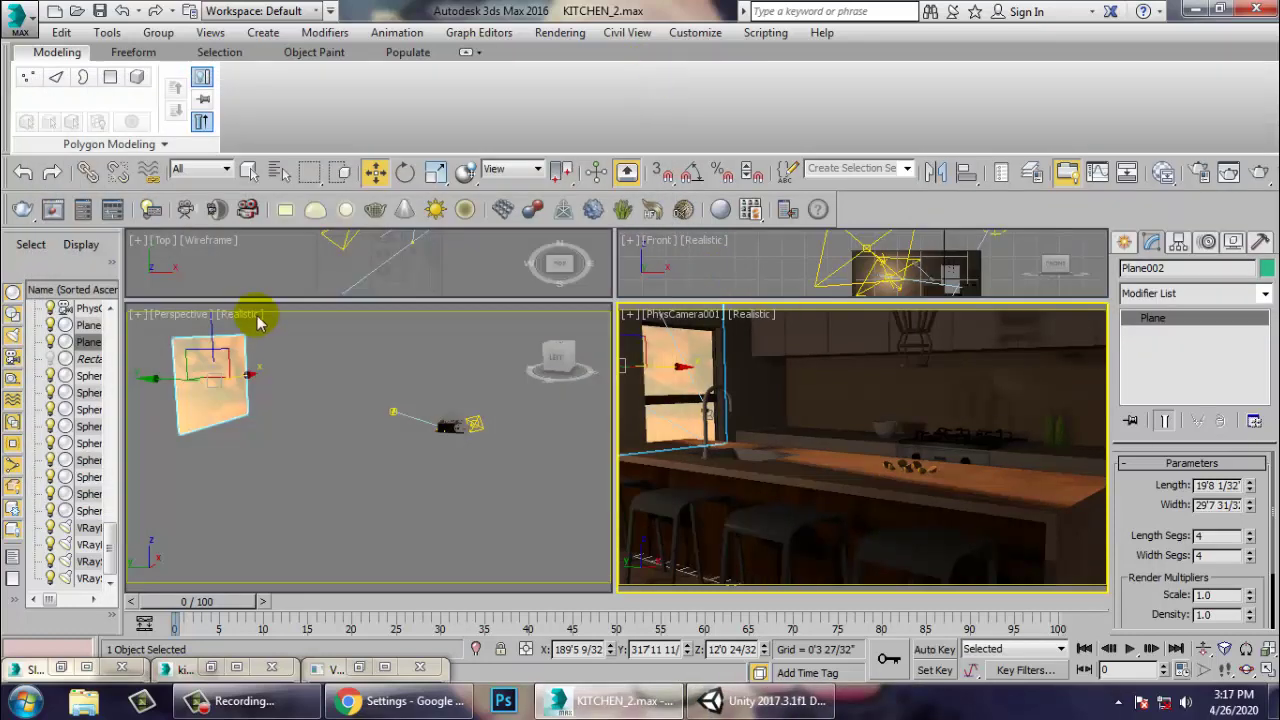
Select the VRaySun and reduce its photon emit radius to about 17'11".
{"action": "left_click", "coordinate": [403, 426]}
{"action": "mouse_move", "coordinate": [405, 373]}
{"action": "left_mouse_down"}
{"action": "mouse_move", "coordinate": [403, 356]}
{"action": "mouse_move", "coordinate": [407, 368]}
{"action": "left_mouse_up"}
{"action": "key", "text": "r"}
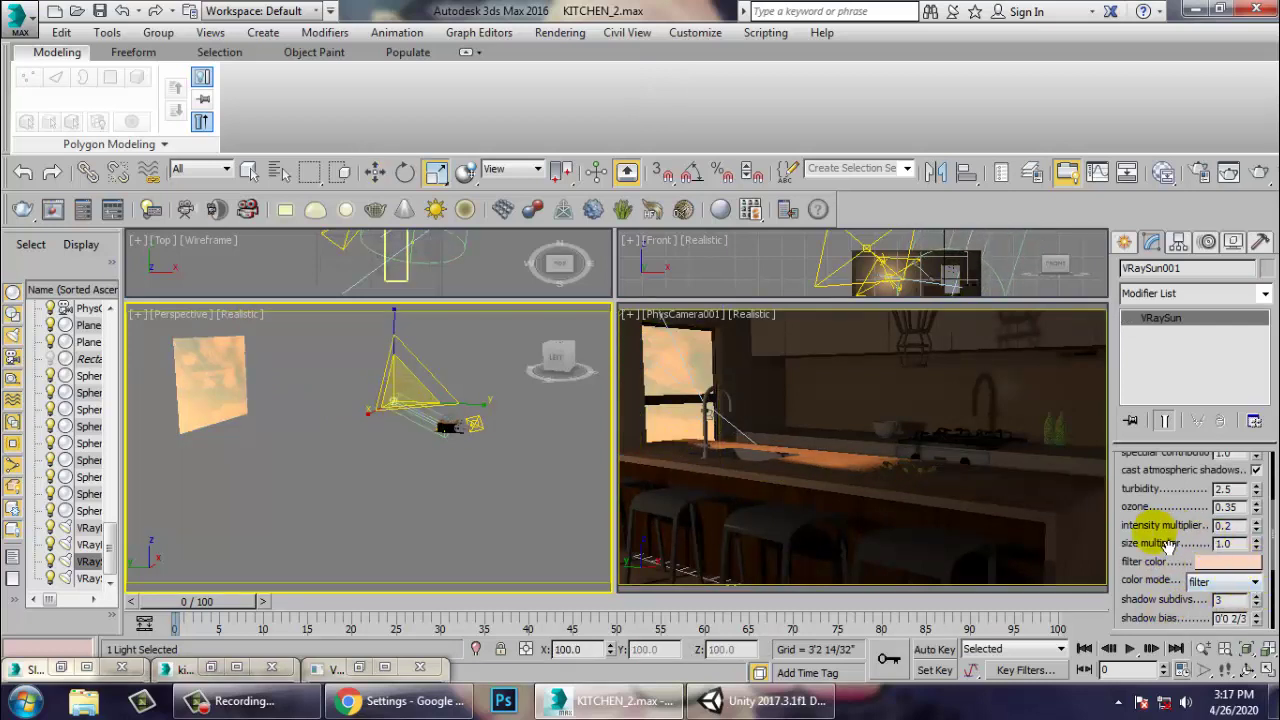
{"action": "scroll", "coordinate": [1149, 534], "scroll_direction": "down", "scroll_amount": 2}
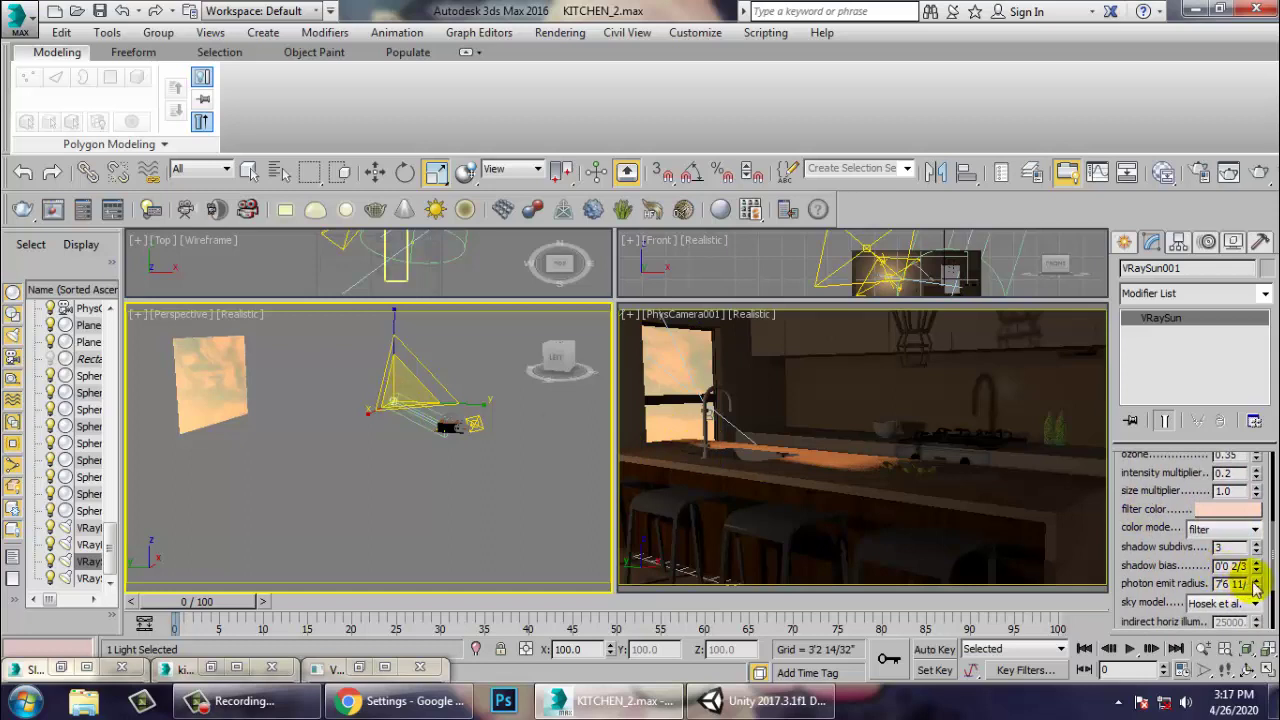
{"action": "left_click_drag", "start_coordinate": [1257, 556], "coordinate": [1220, 450]}
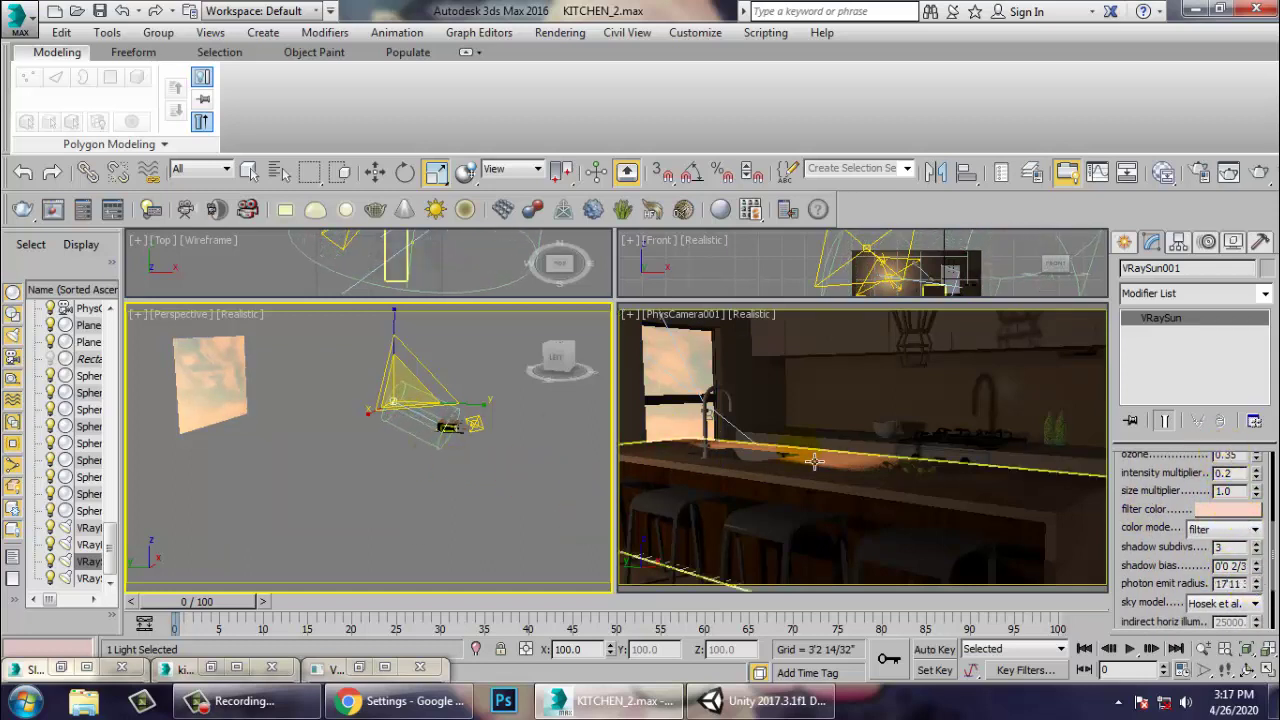
Select the VRaySun target through the window in the Perspective view and move it to about X 0'7", Z 2'0".
{"action": "left_click", "coordinate": [437, 472]}
{"action": "key", "text": "alt+w"}
{"action": "middle_click_drag", "start_coordinate": [572, 417], "coordinate": [766, 443], "text": "alt"}
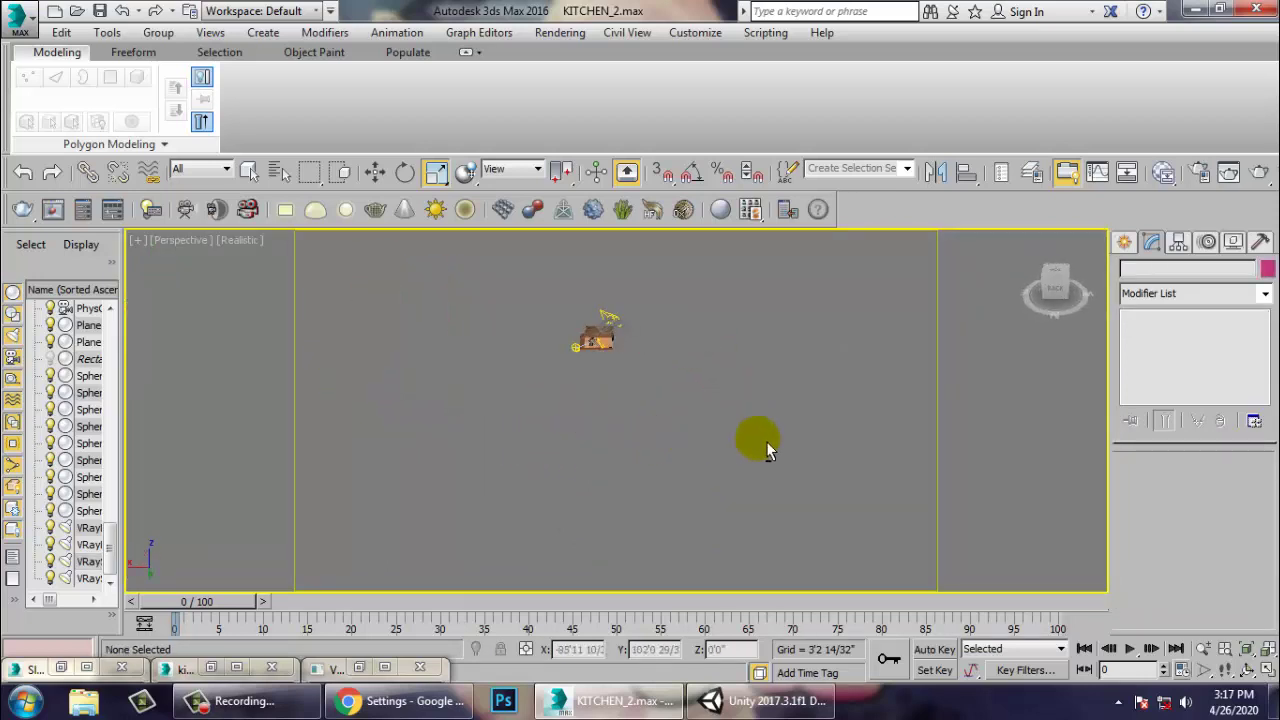
{"action": "left_click", "coordinate": [590, 348]}
{"action": "scroll", "coordinate": [766, 457], "scroll_direction": "up", "scroll_amount": 6}
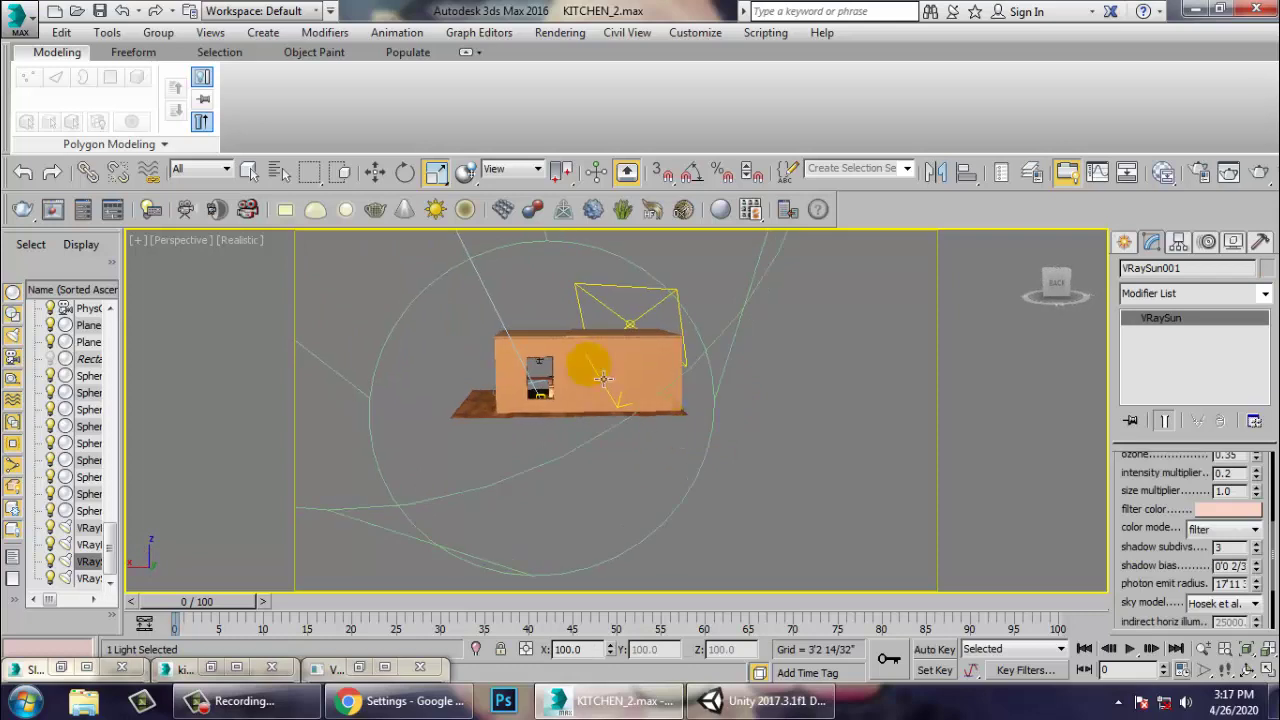
{"action": "scroll", "coordinate": [603, 378], "scroll_direction": "up", "scroll_amount": 5}
{"action": "left_click", "coordinate": [561, 398]}
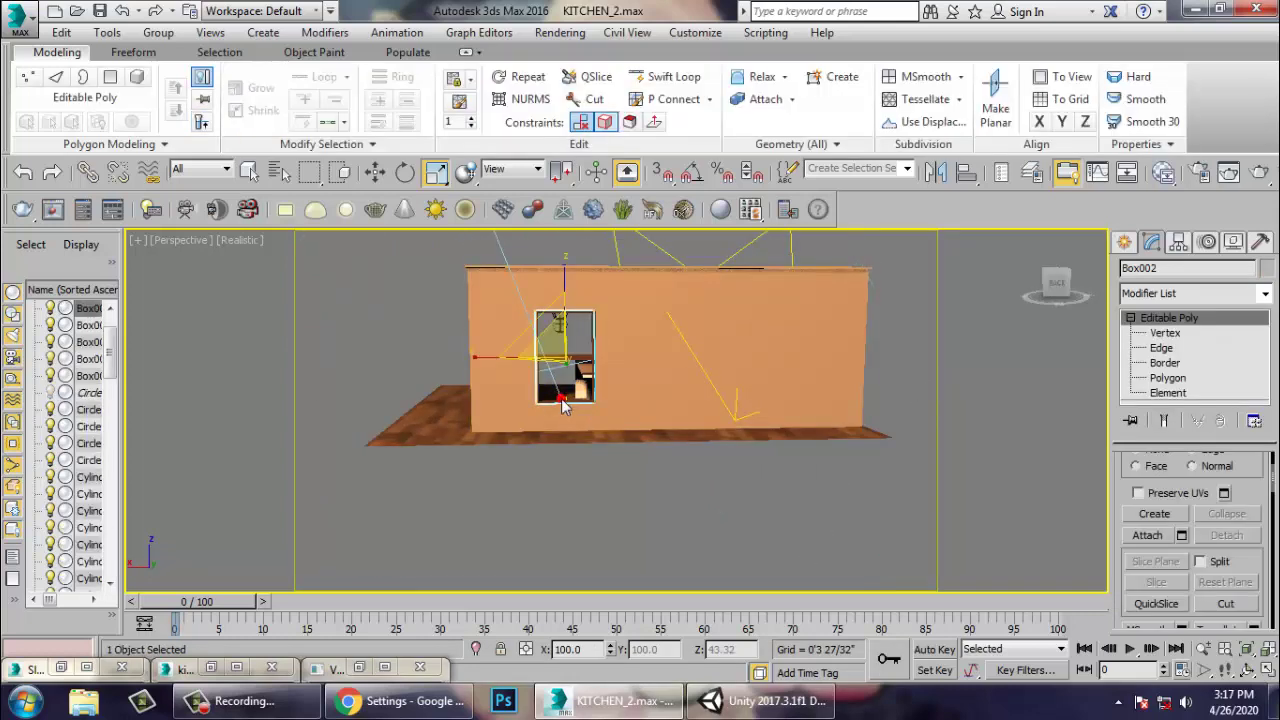
{"action": "left_click", "coordinate": [561, 400]}
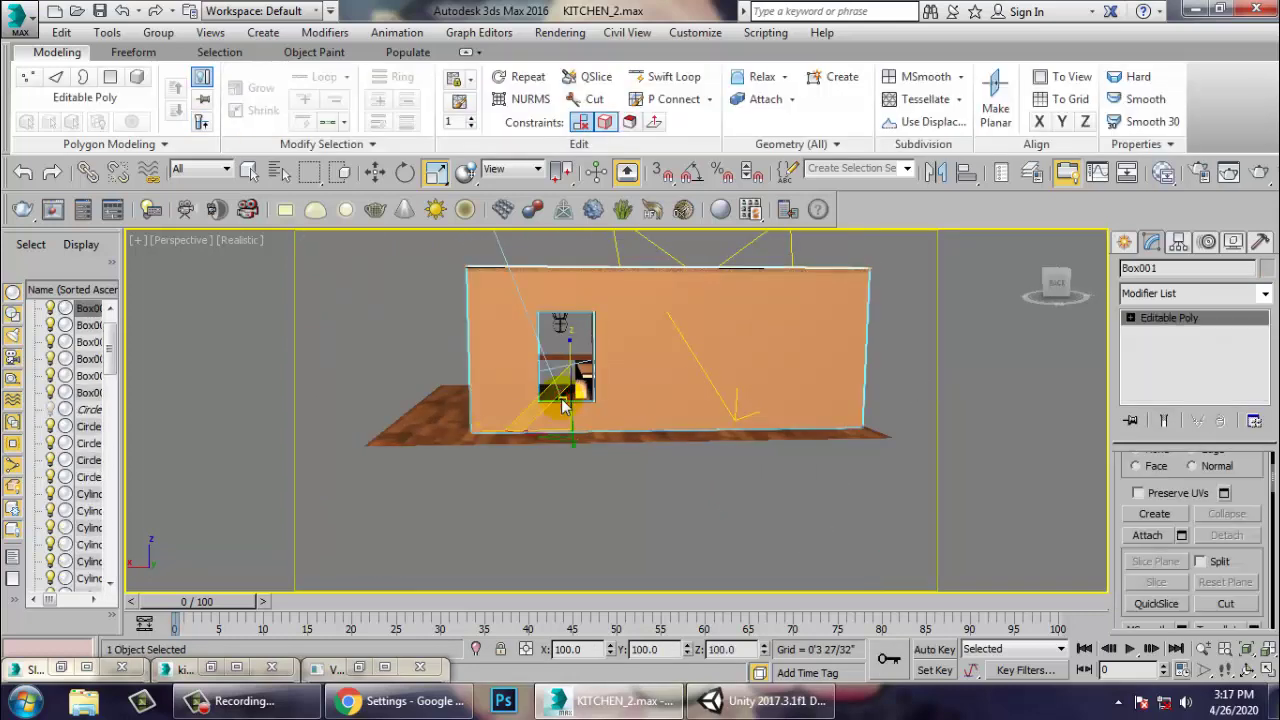
{"action": "left_click", "coordinate": [561, 400]}
{"action": "key", "text": "w"}
{"action": "key", "text": "z"}
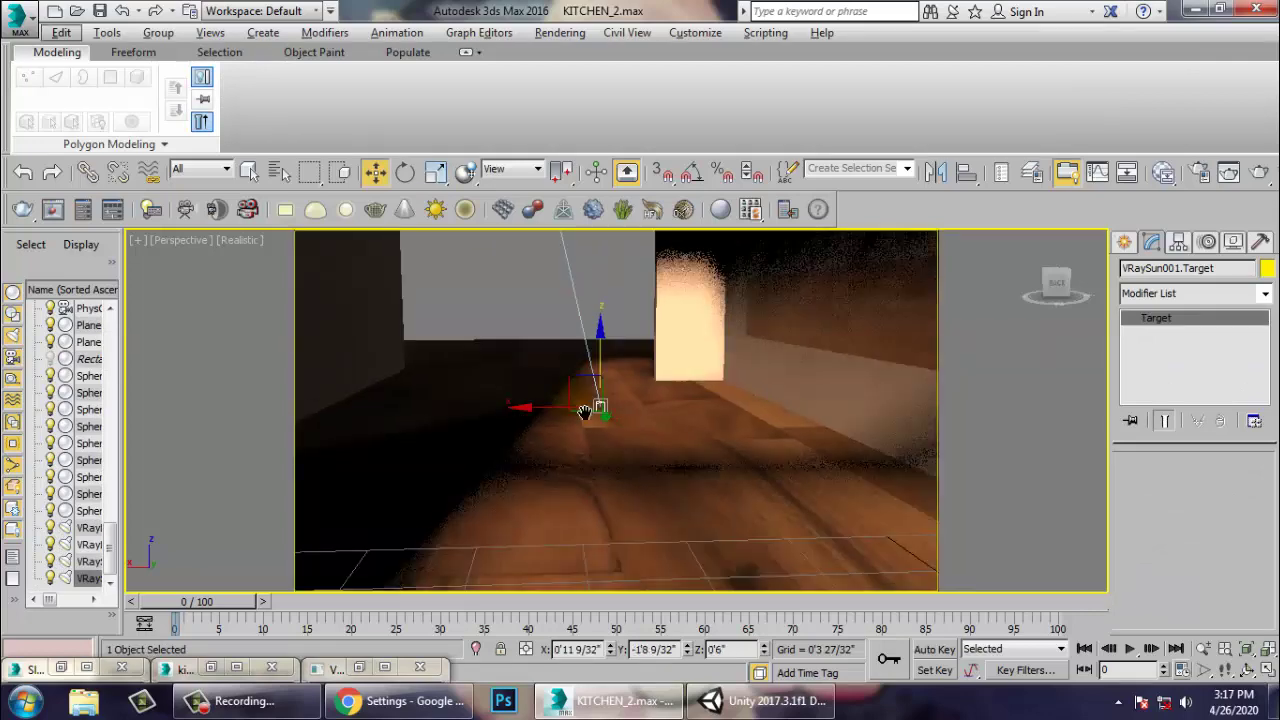
{"action": "scroll", "coordinate": [585, 412], "scroll_direction": "down", "scroll_amount": 5}
{"action": "middle_click_drag", "start_coordinate": [583, 411], "coordinate": [606, 428], "text": "alt"}
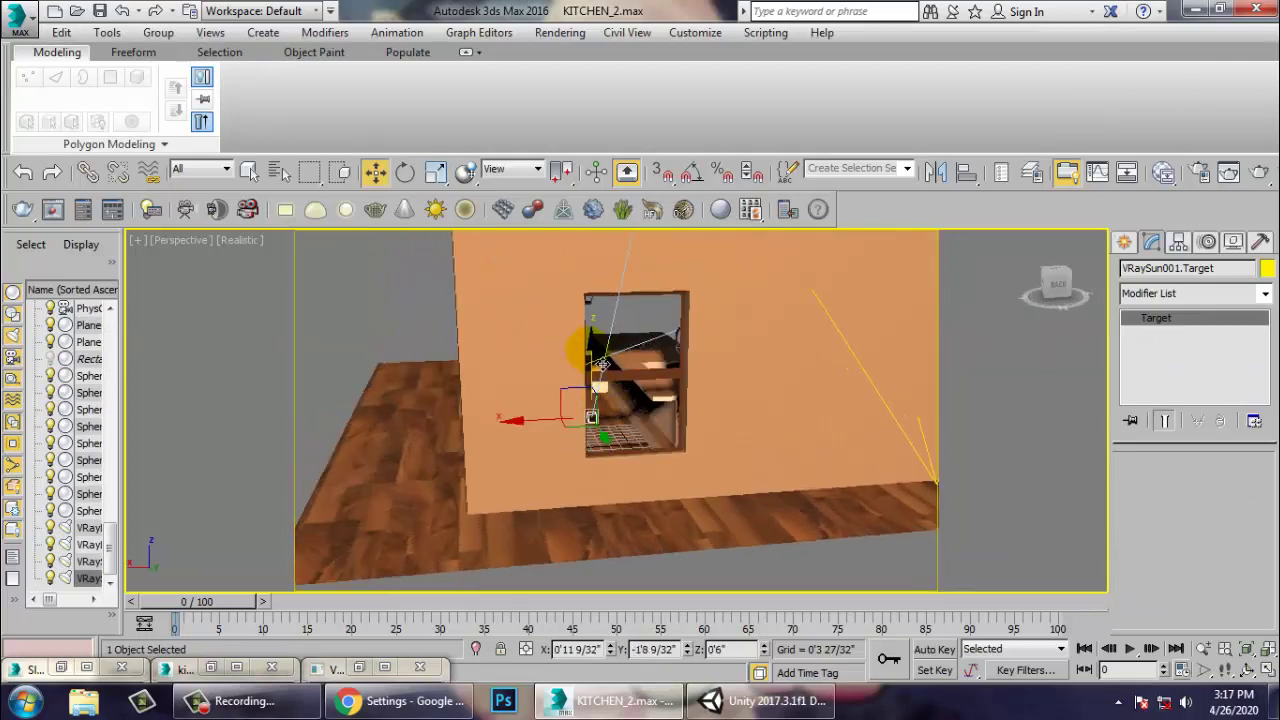
{"action": "left_click_drag", "start_coordinate": [591, 343], "coordinate": [590, 298]}
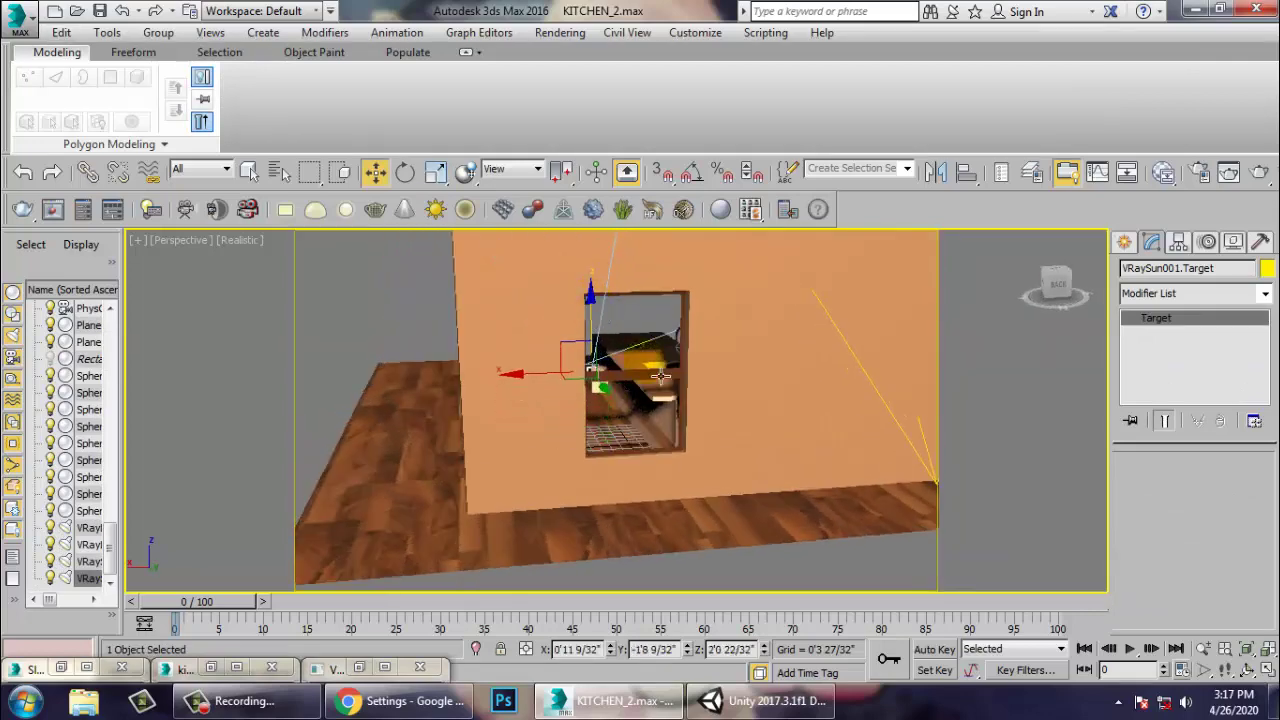
{"action": "middle_click_drag", "start_coordinate": [657, 377], "coordinate": [558, 385], "text": "alt"}
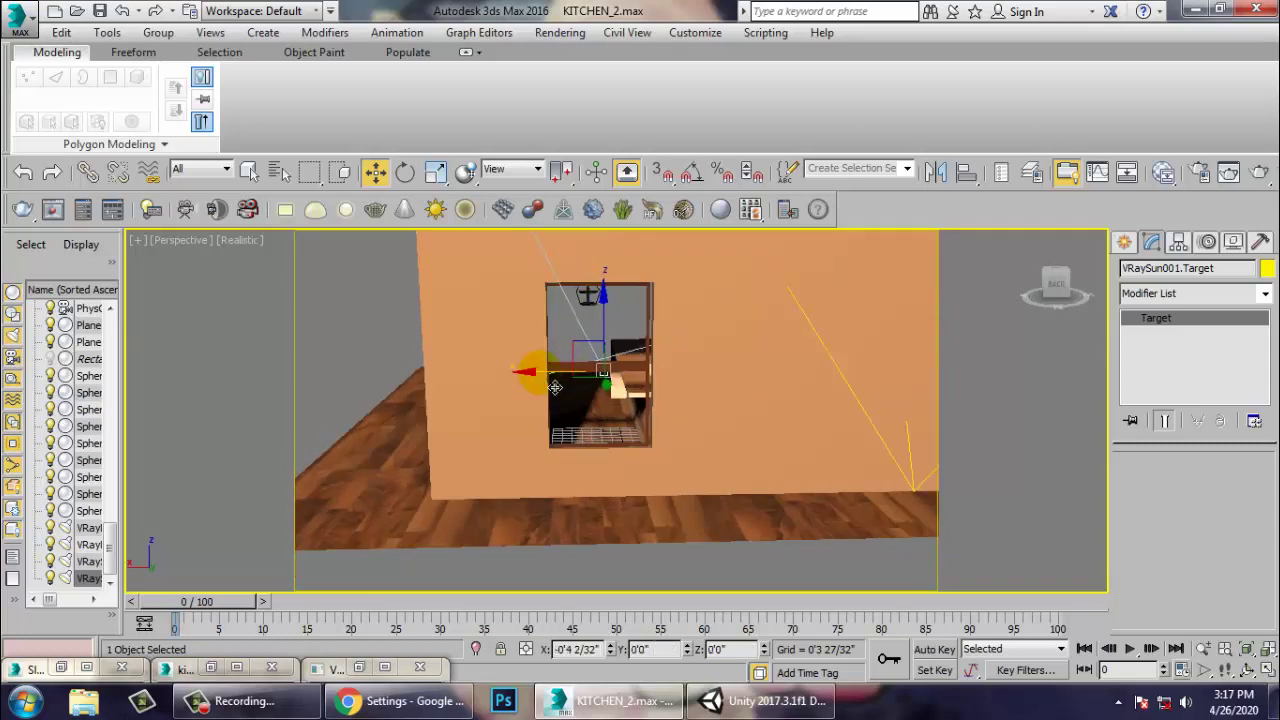
{"action": "key", "text": "alt+w"}
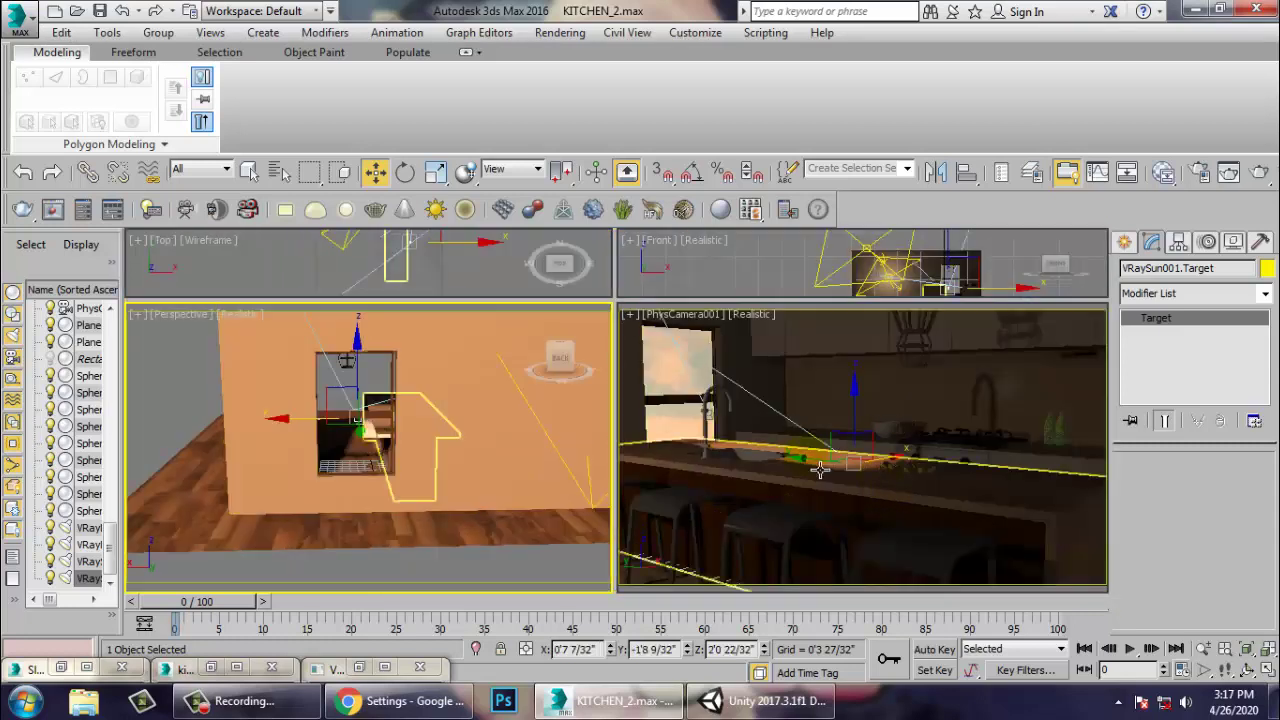
Enlarge the PhysCamera001 view and render it with the adjusted sun target.
{"action": "left_click", "coordinate": [791, 407]}
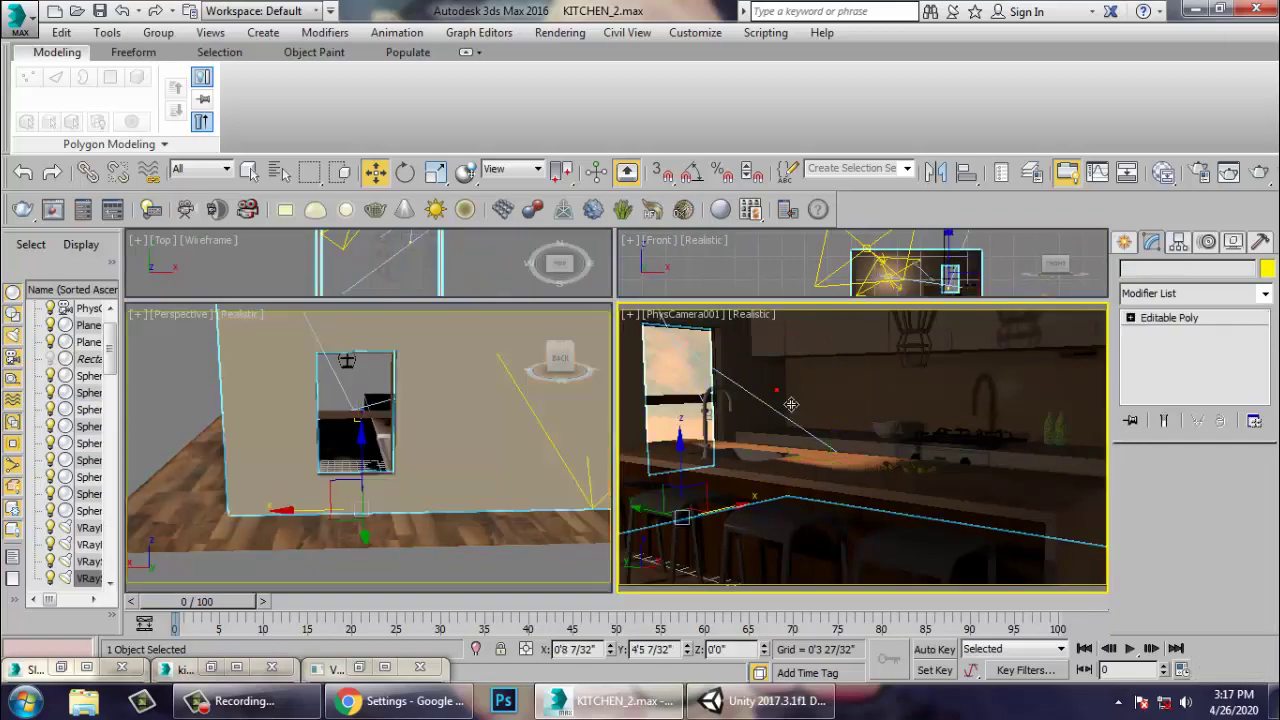
{"action": "key", "text": "alt+w"}
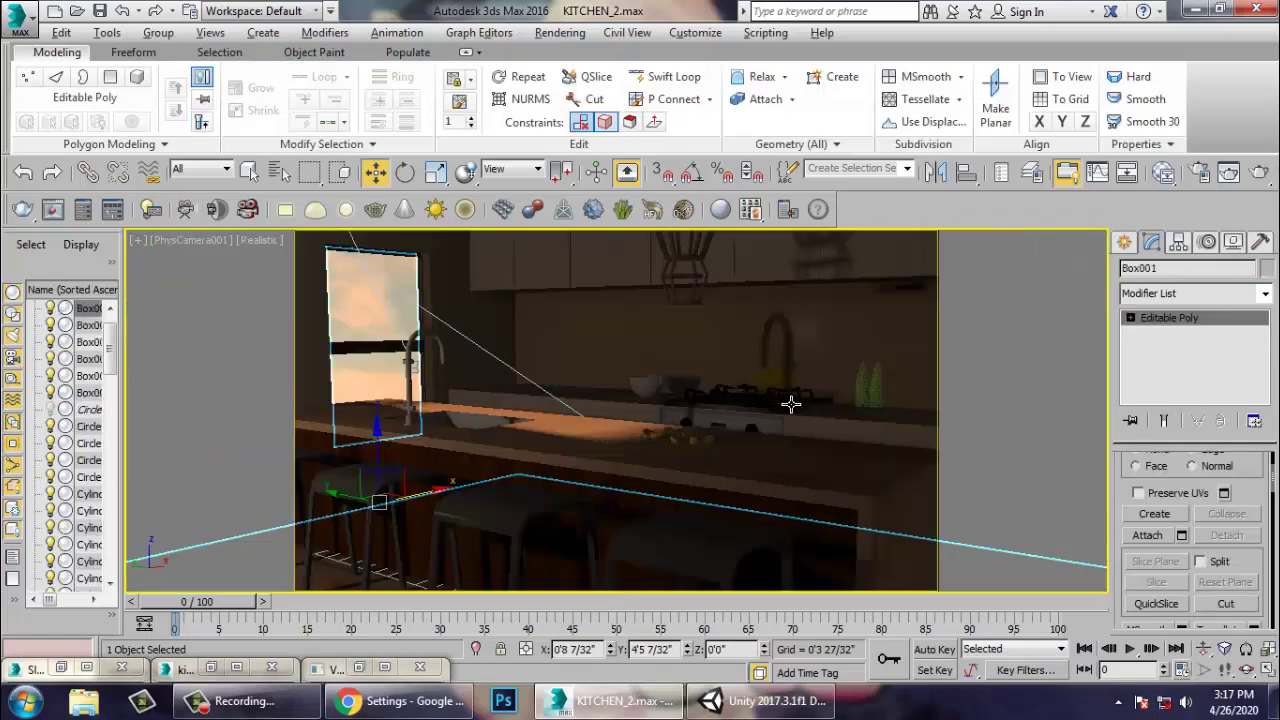
{"action": "left_click", "coordinate": [560, 32]}
{"action": "left_click", "coordinate": [566, 56]}
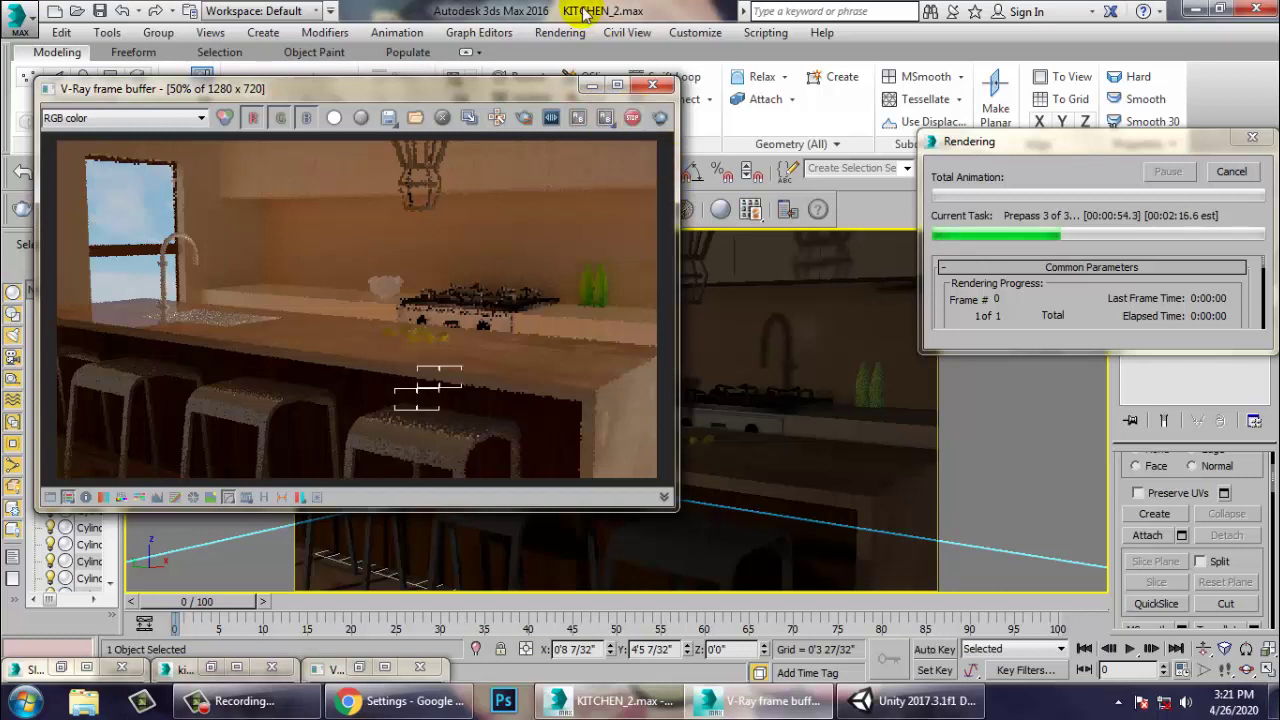
Maximize the V-Ray frame buffer and examine the sunlight on the countertop, the sink and the stools at different zoom levels.
{"action": "left_click", "coordinate": [618, 87]}
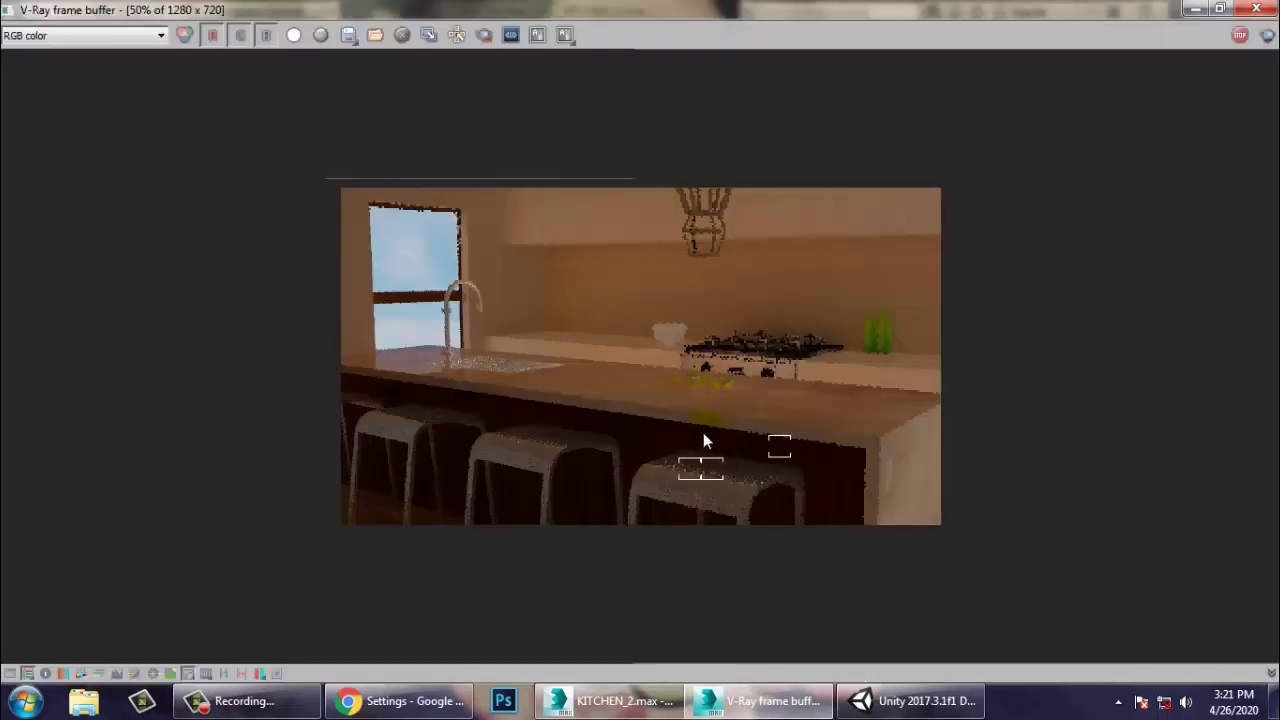
{"action": "double_click", "coordinate": [743, 340]}
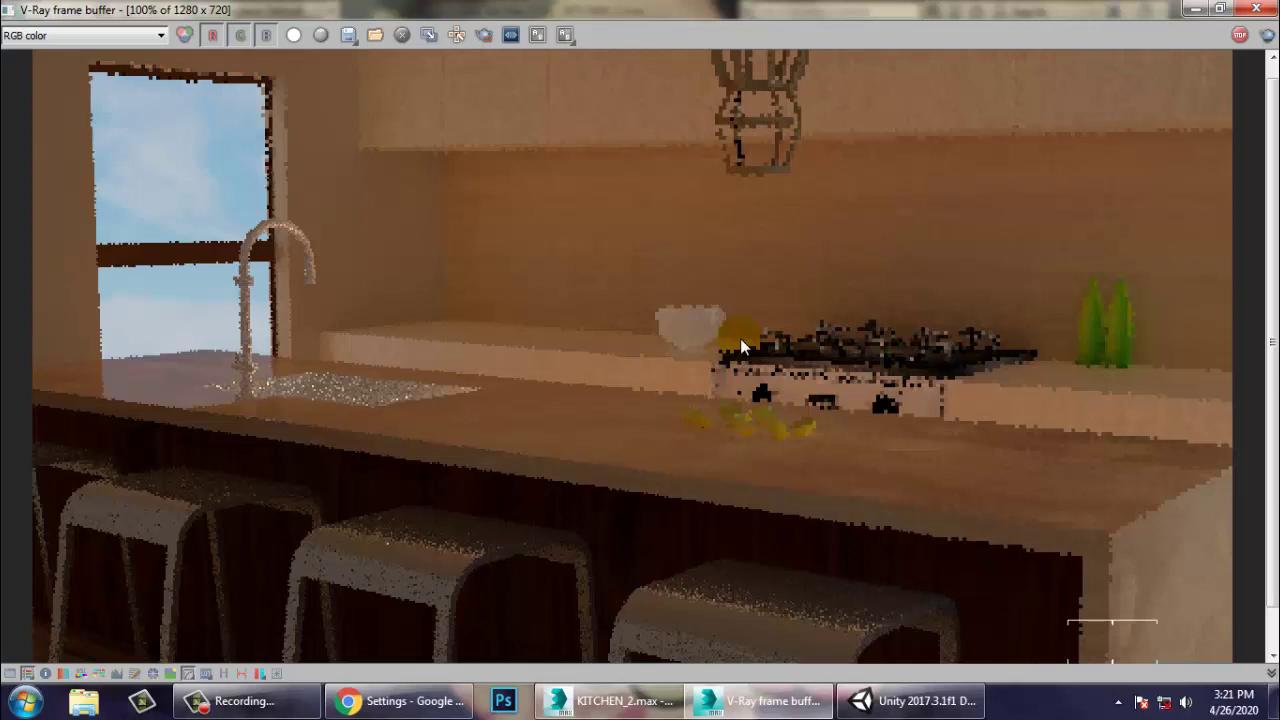
{"action": "scroll", "coordinate": [621, 280], "scroll_direction": "down", "scroll_amount": 1}
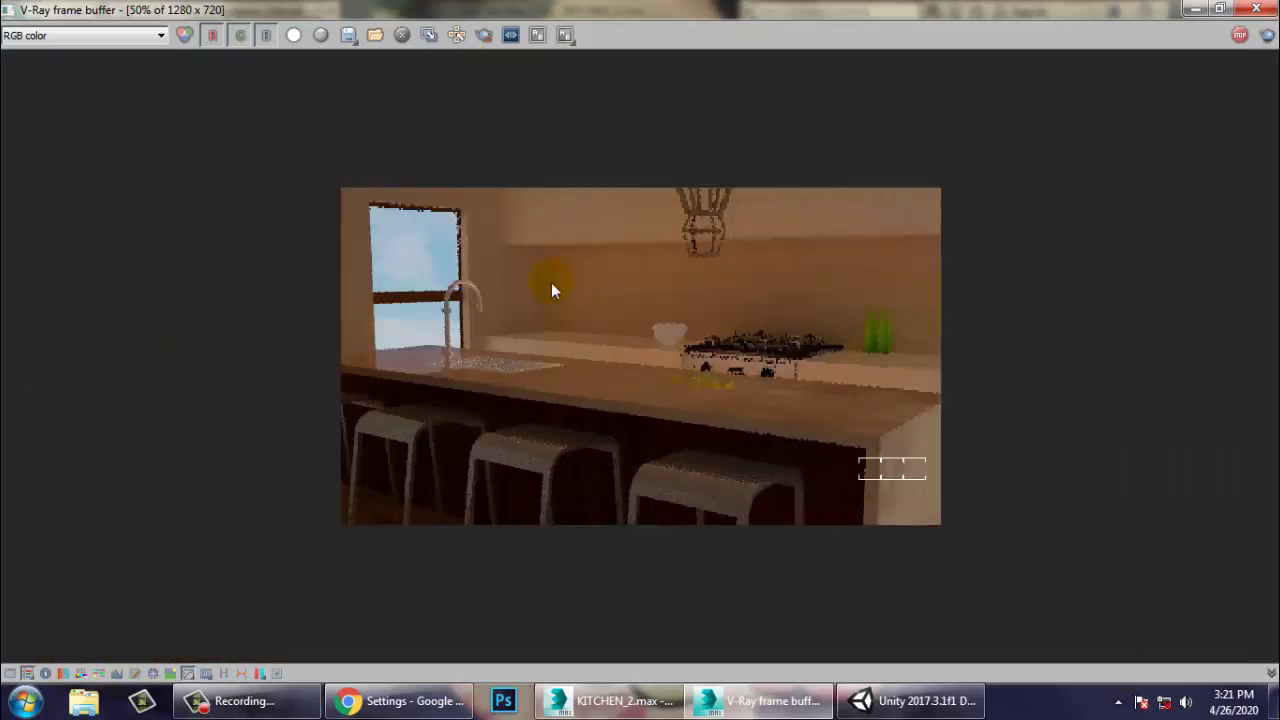
{"action": "scroll", "coordinate": [551, 282], "scroll_direction": "up", "scroll_amount": 1}
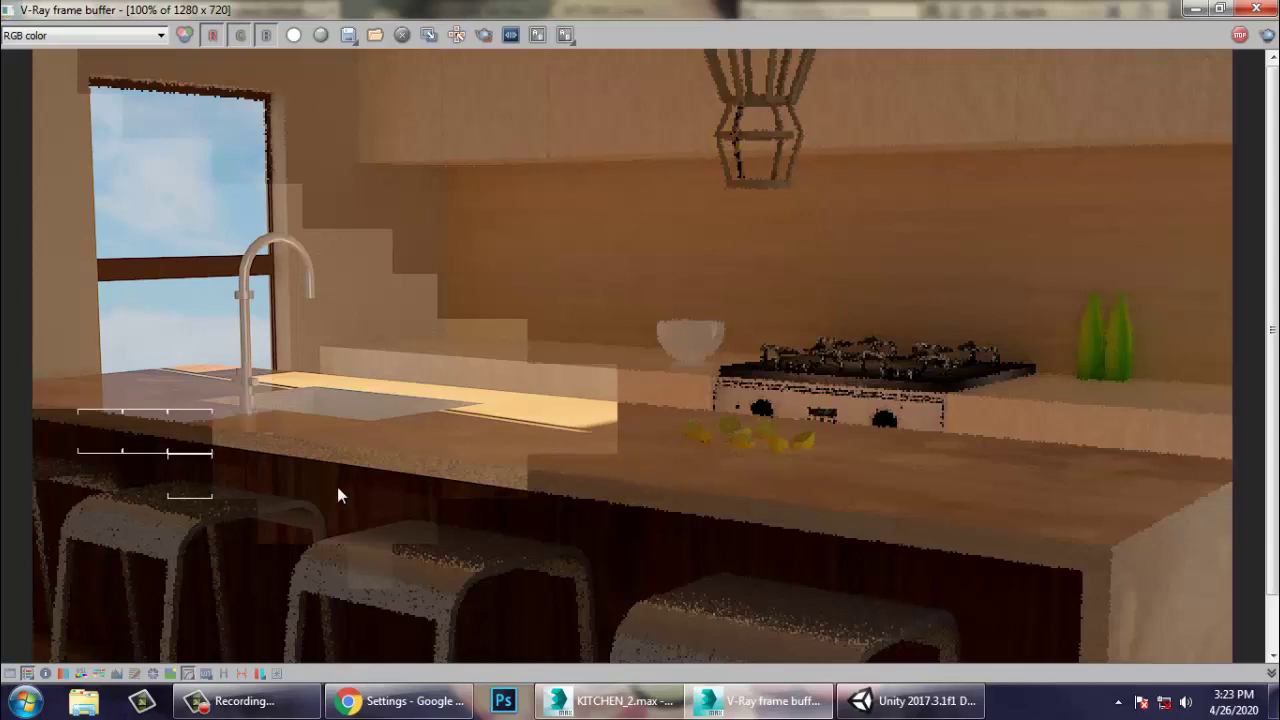
{"action": "scroll", "coordinate": [337, 486], "scroll_direction": "down", "scroll_amount": 2}
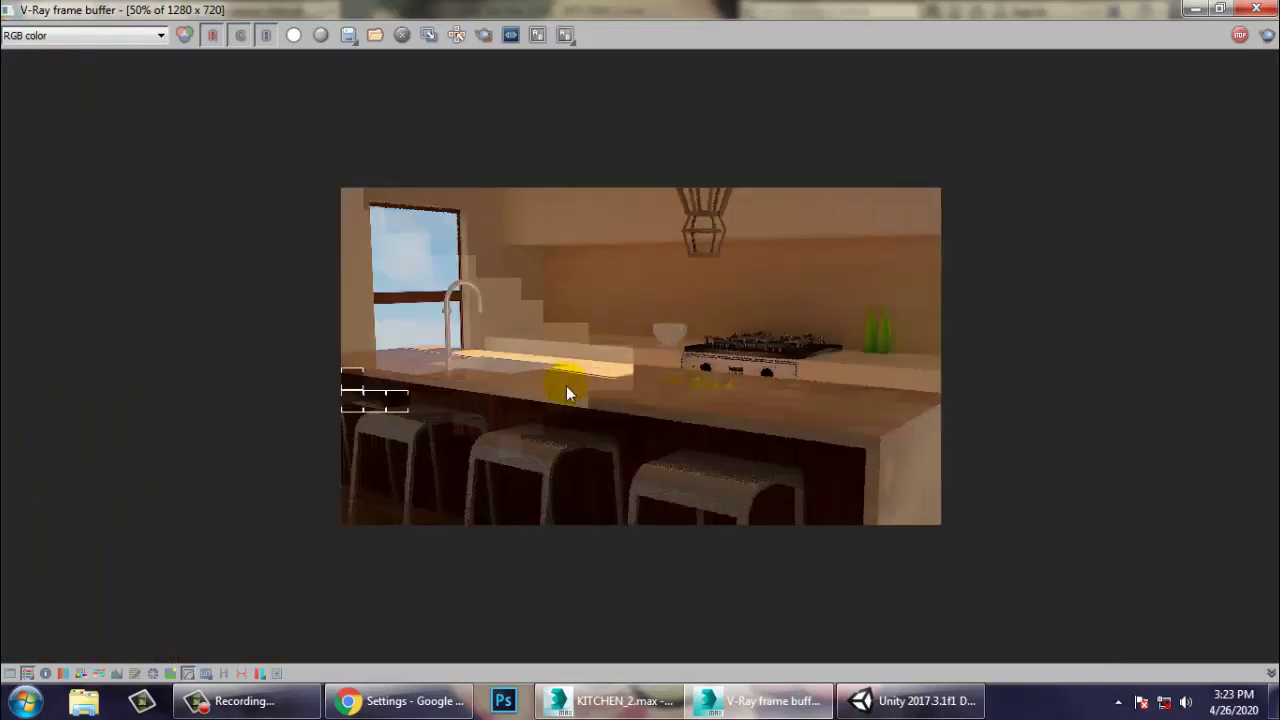
{"action": "double_click", "coordinate": [528, 420]}
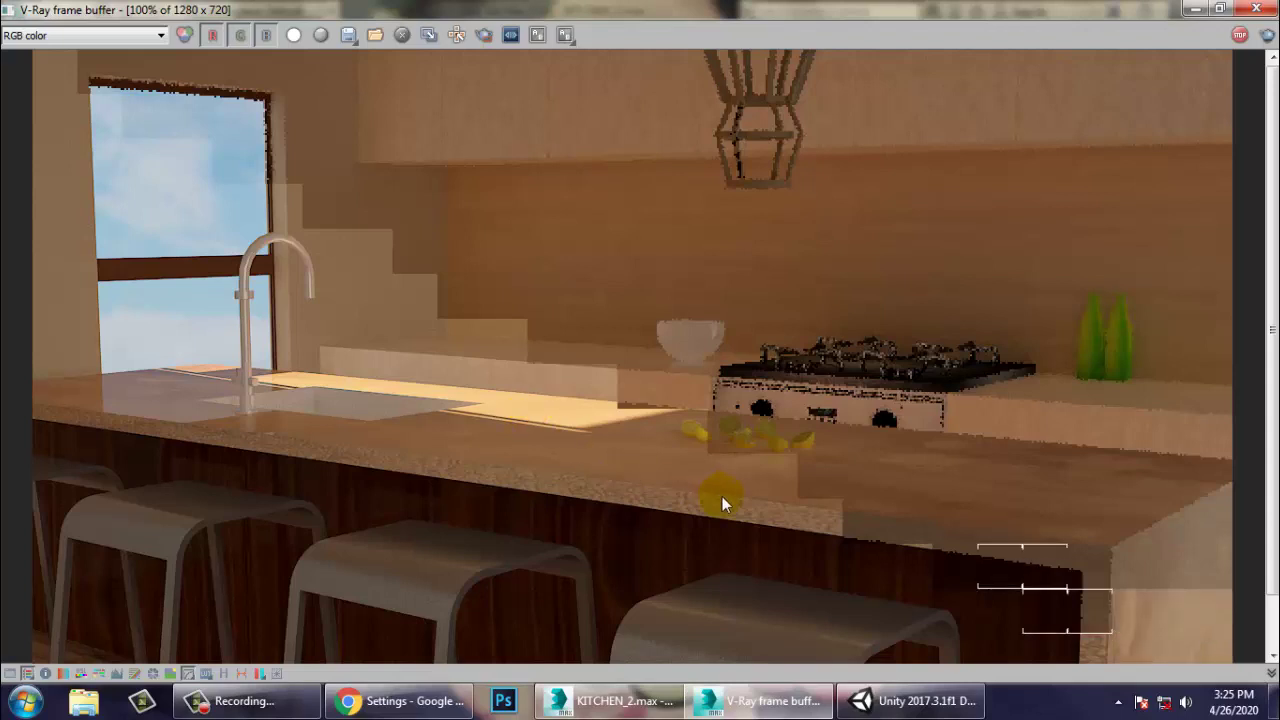
{"action": "scroll", "coordinate": [628, 385], "scroll_direction": "down", "scroll_amount": 2}
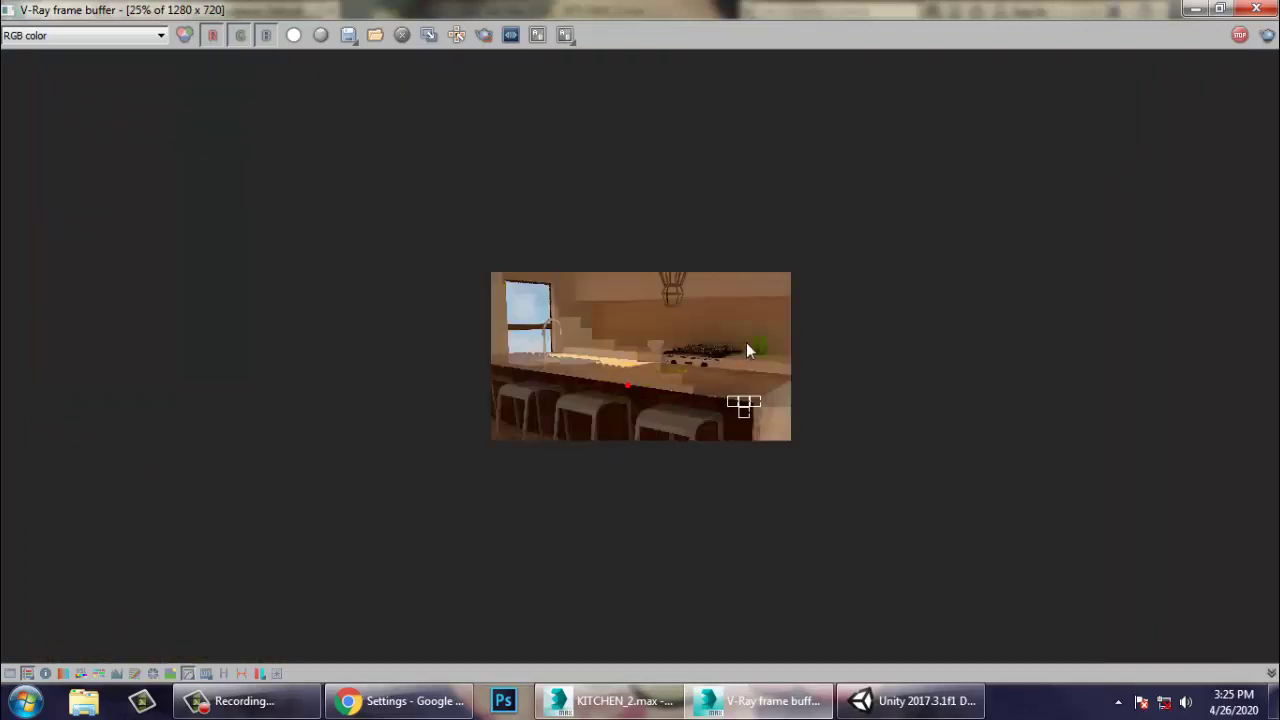
{"action": "scroll", "coordinate": [363, 480], "scroll_direction": "up", "scroll_amount": 1}
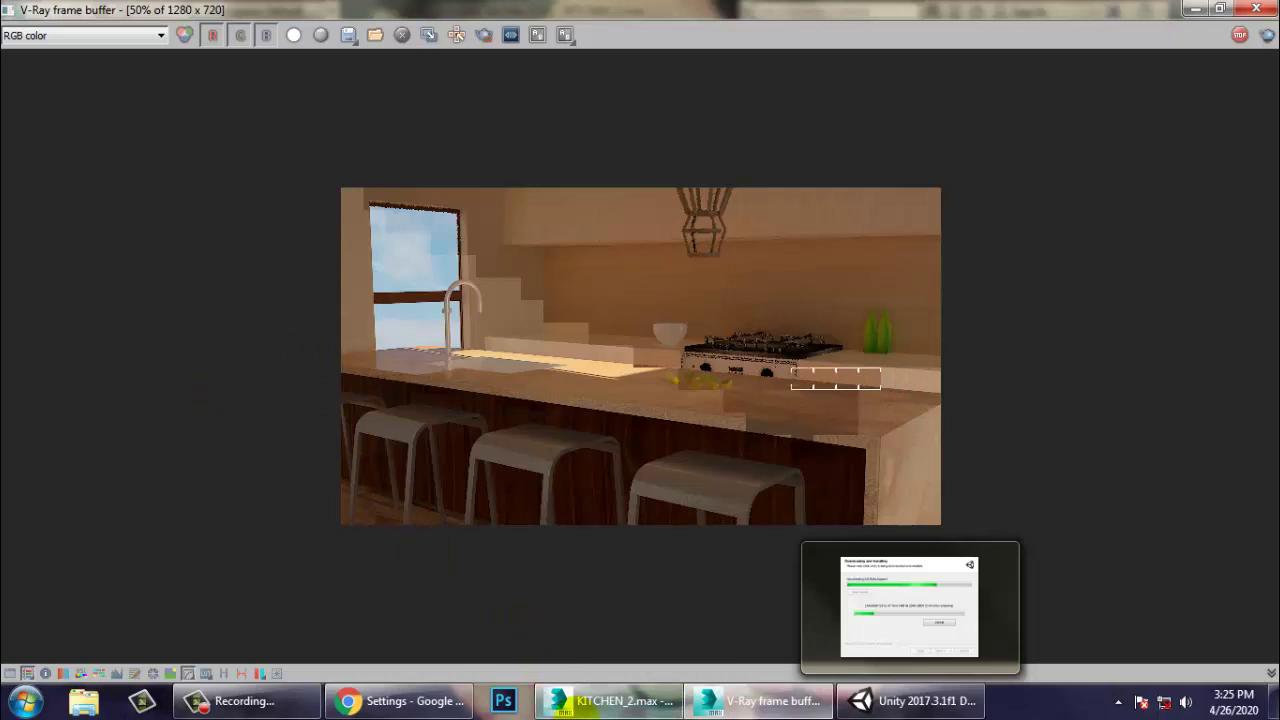
{"action": "left_click", "coordinate": [245, 701]}
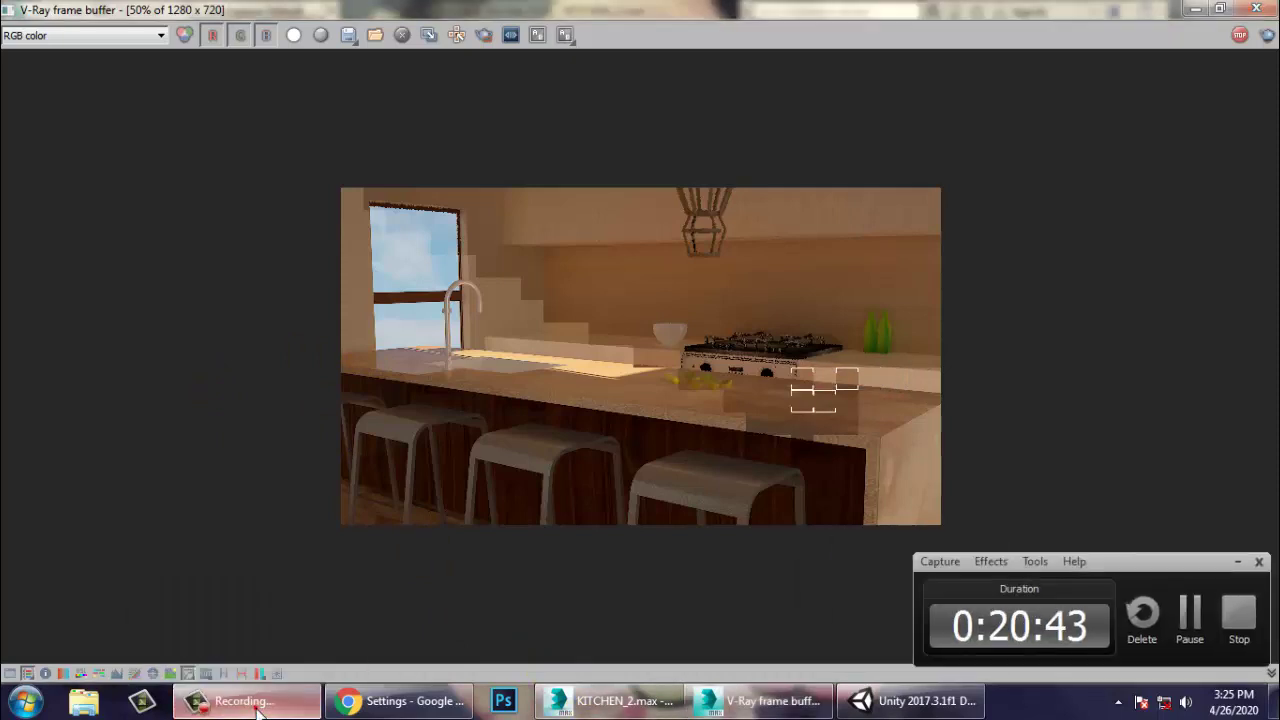
{"action": "left_click", "coordinate": [1190, 620]}
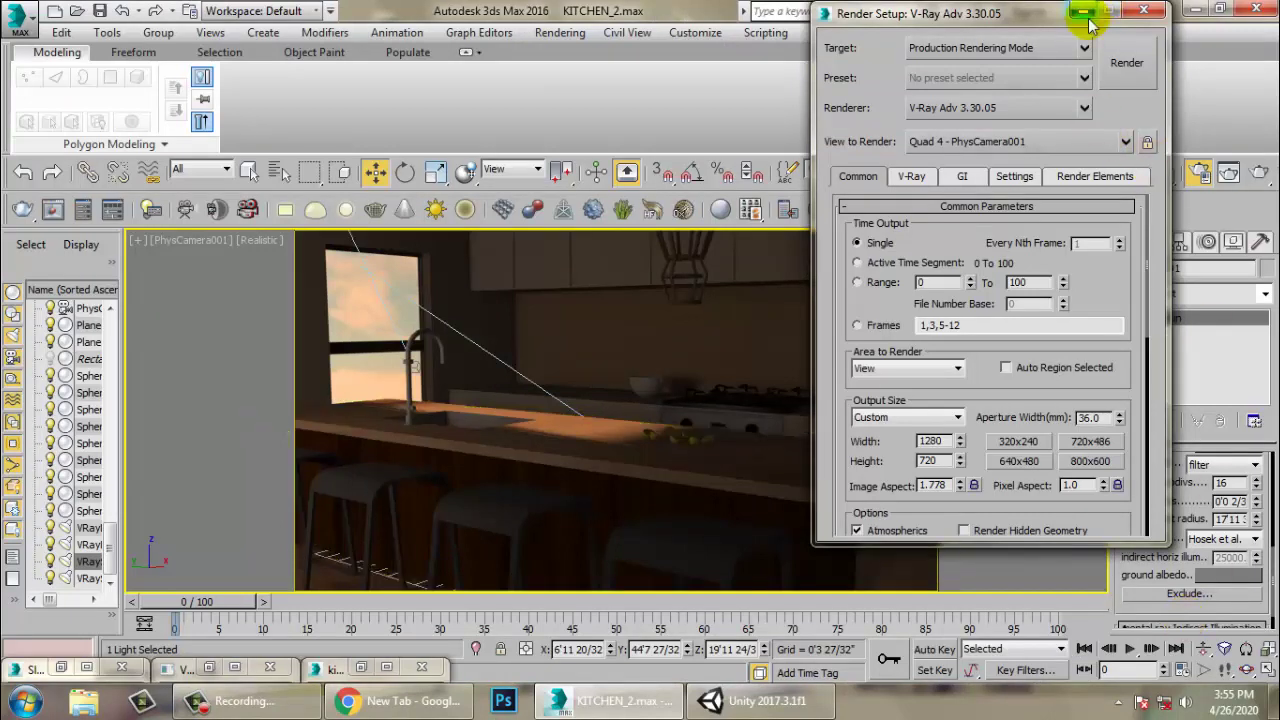
Render PhysCamera001 again at 1280 x 720 and inspect the emerging image up close and as a whole.
{"action": "left_click", "coordinate": [1127, 72]}
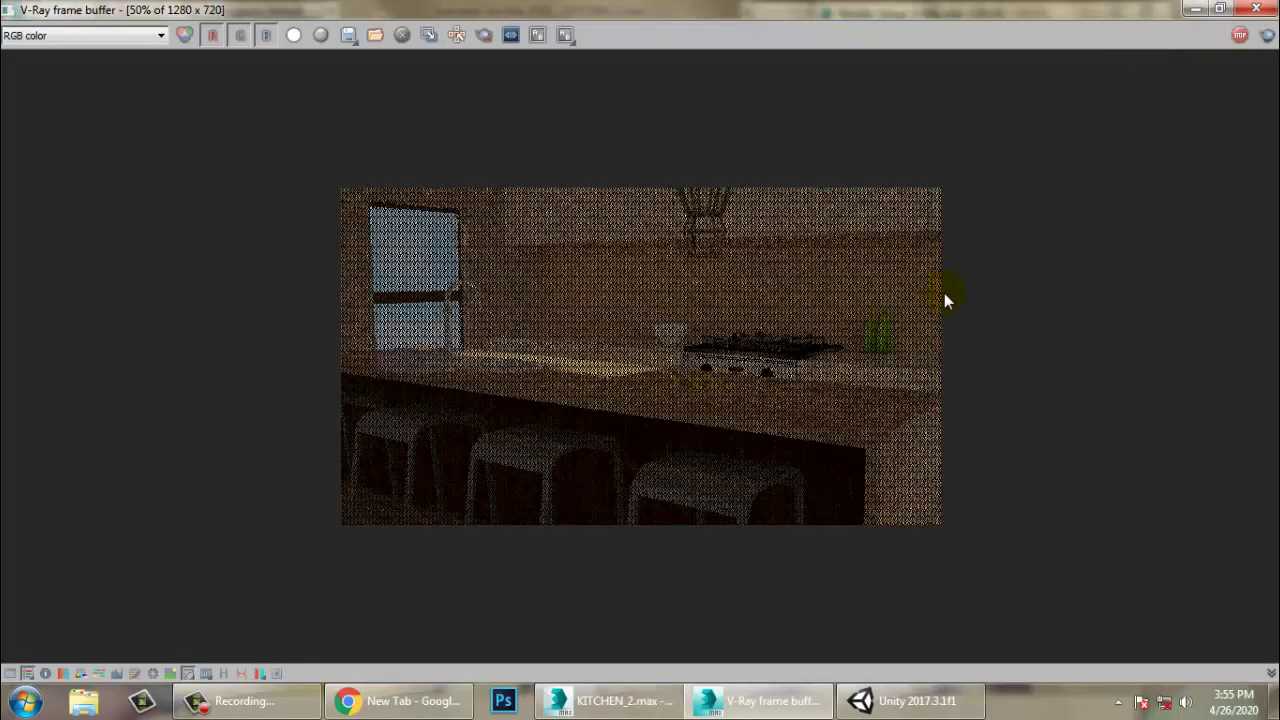
{"action": "scroll", "coordinate": [530, 380], "scroll_direction": "up", "scroll_amount": 1}
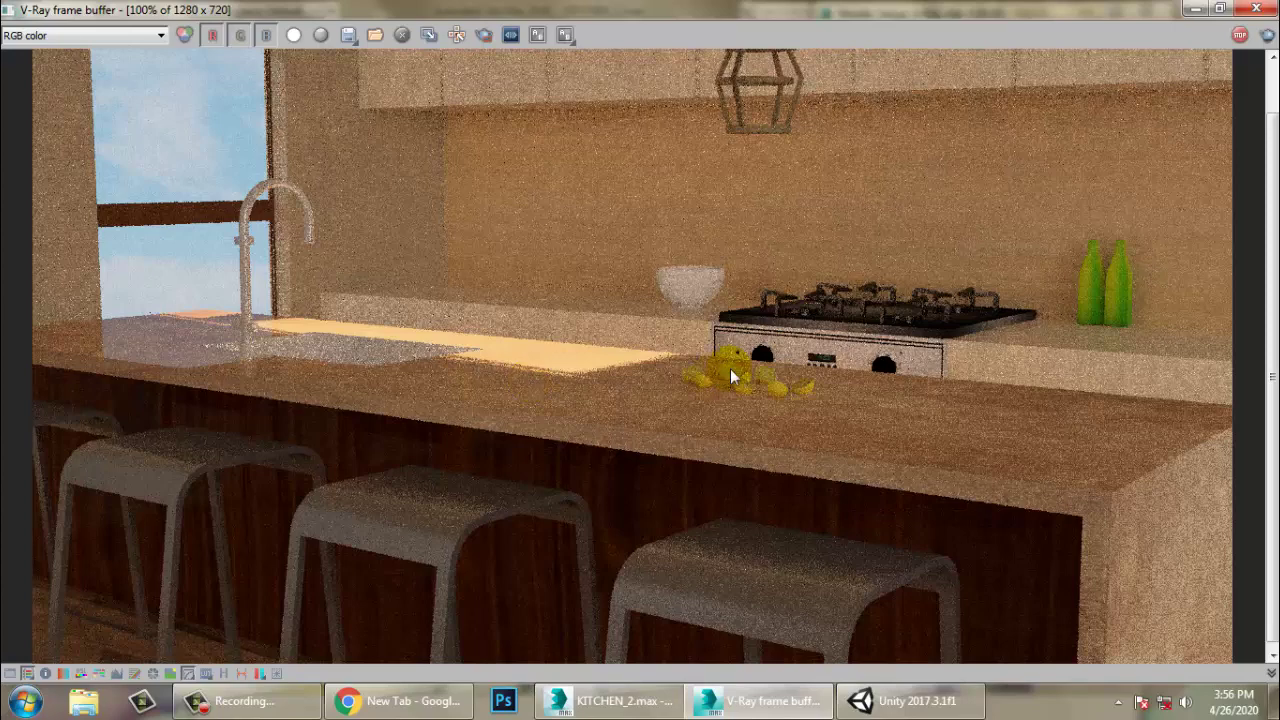
{"action": "scroll", "coordinate": [710, 326], "scroll_direction": "down", "scroll_amount": 2}
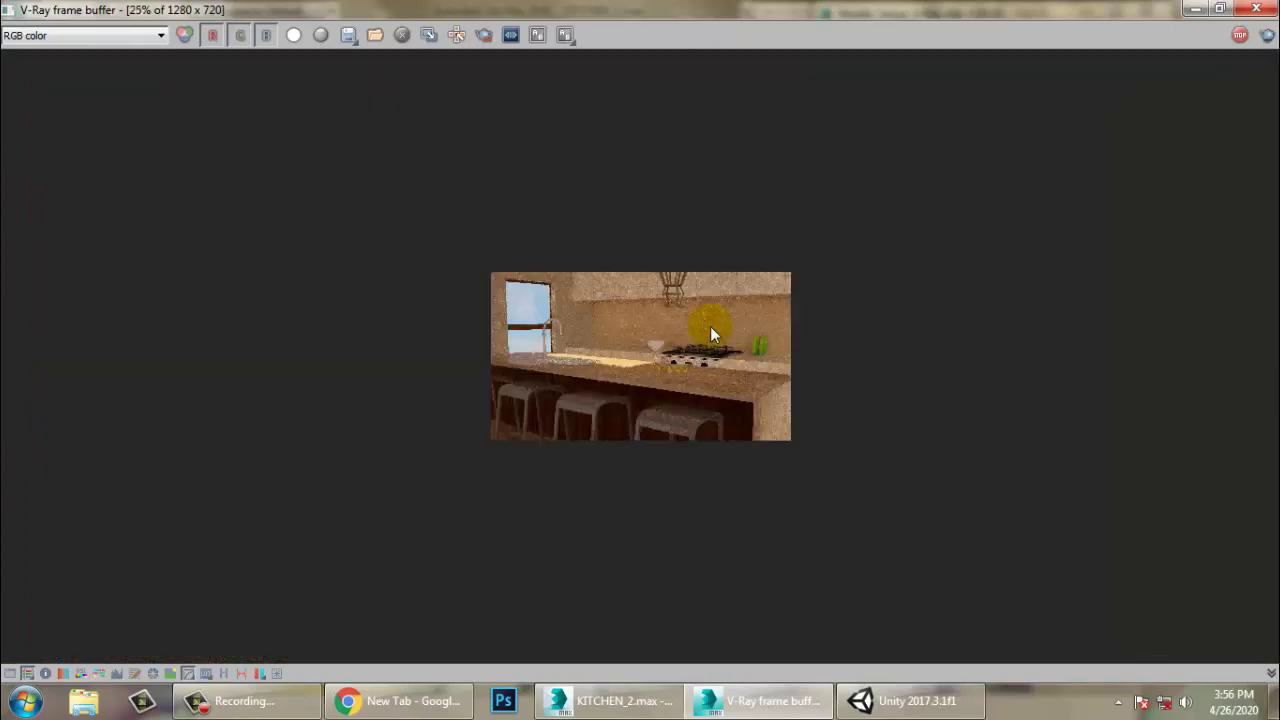
{"action": "scroll", "coordinate": [710, 326], "scroll_direction": "up", "scroll_amount": 2}
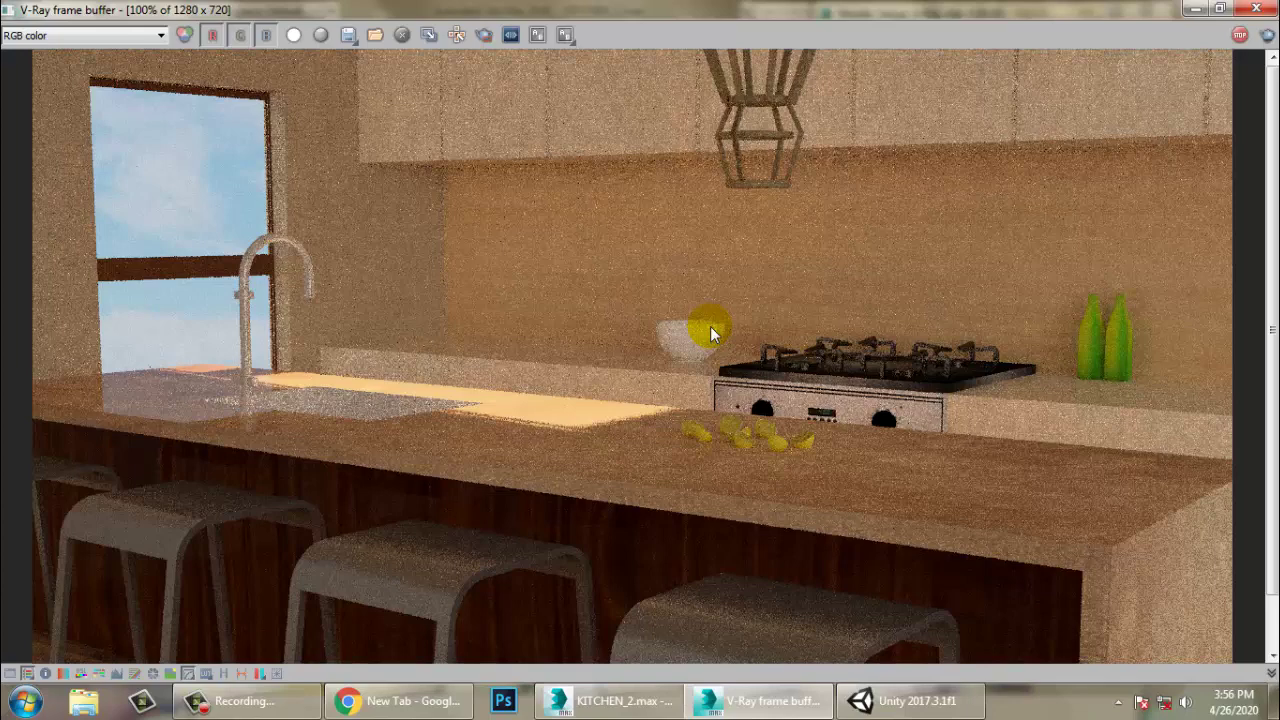
{"action": "scroll", "coordinate": [710, 326], "scroll_direction": "down", "scroll_amount": 1}
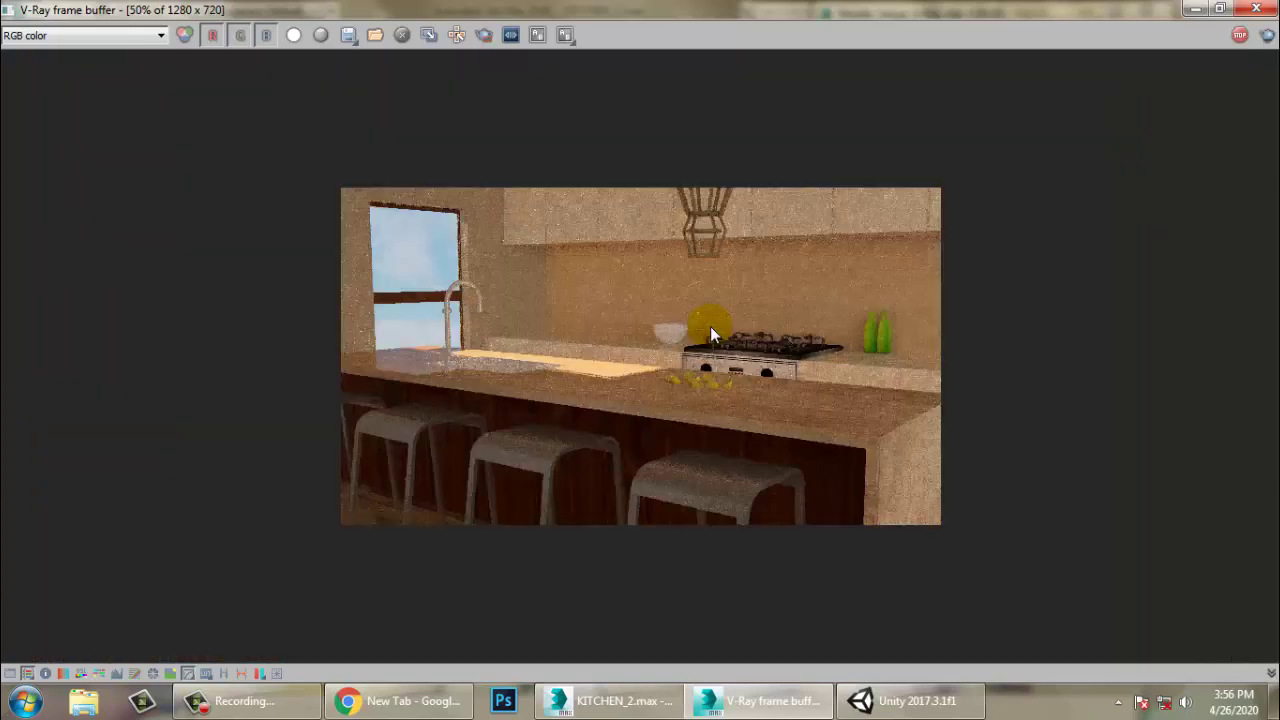
Check the render's progress alongside the enlarged image, and reposition the restored V-Ray frame buffer over the viewport.
{"action": "left_click", "coordinate": [1219, 8]}
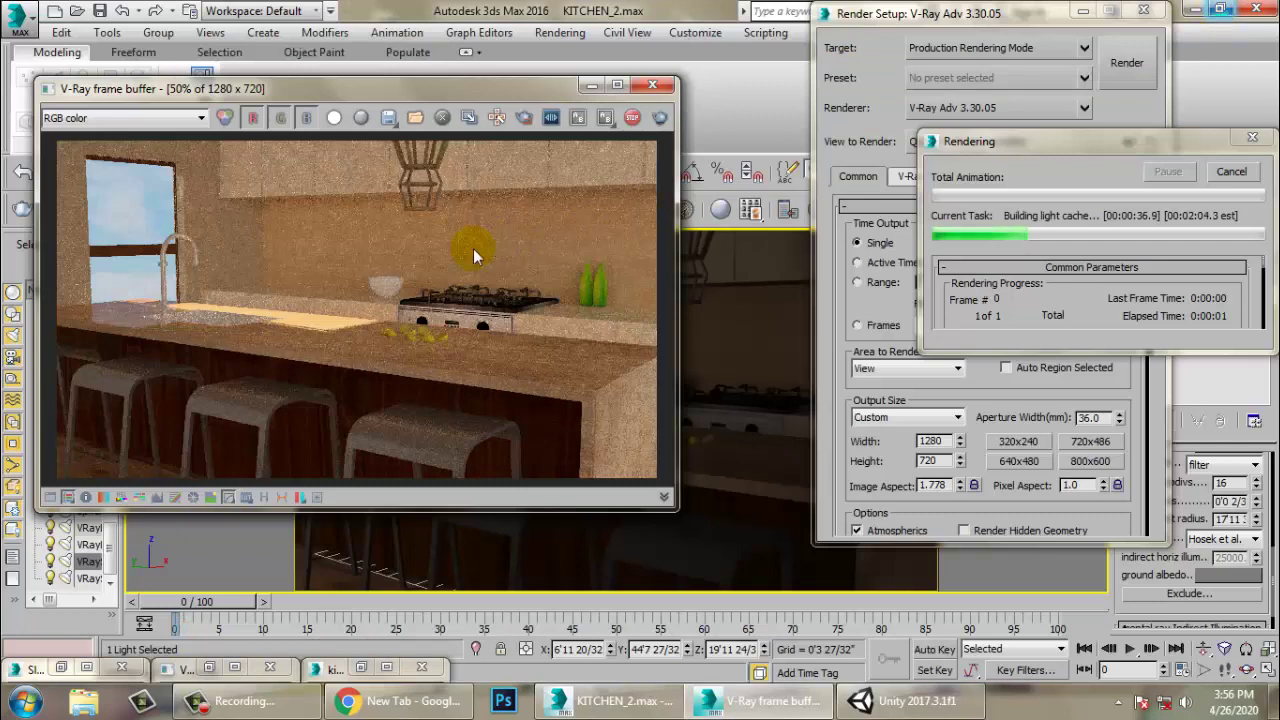
{"action": "left_click", "coordinate": [617, 85]}
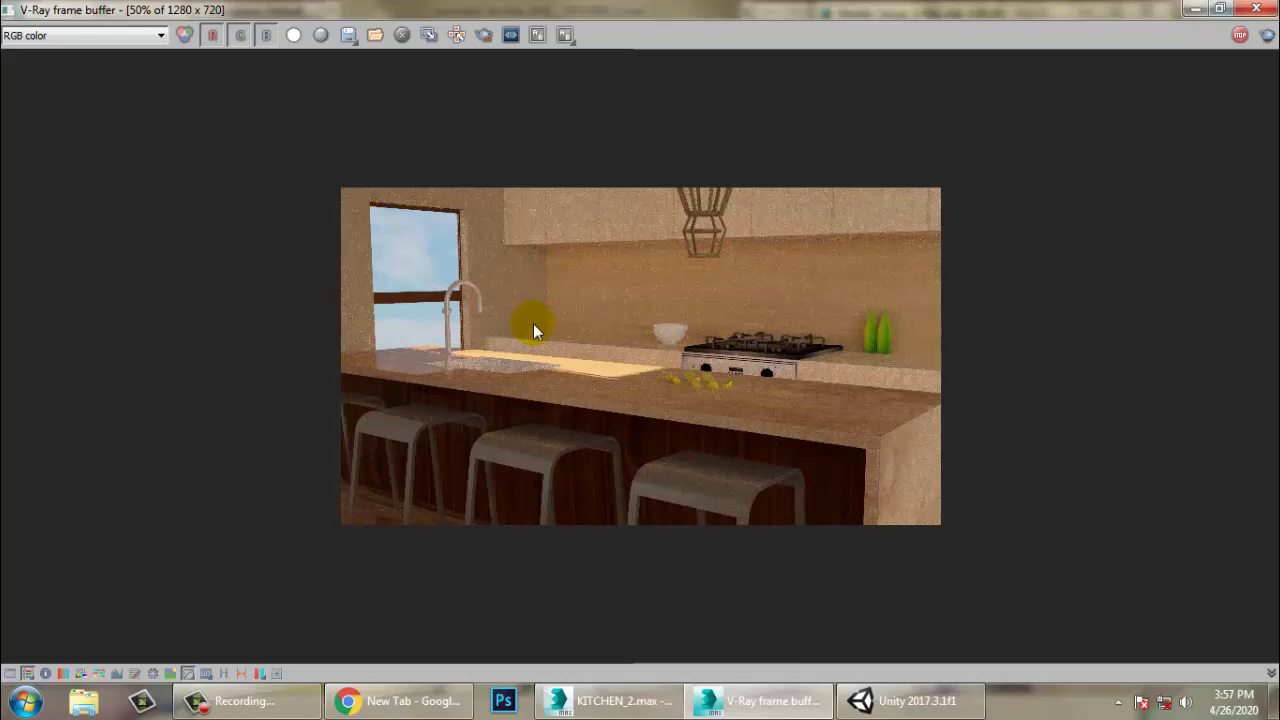
{"action": "left_click", "coordinate": [1219, 9]}
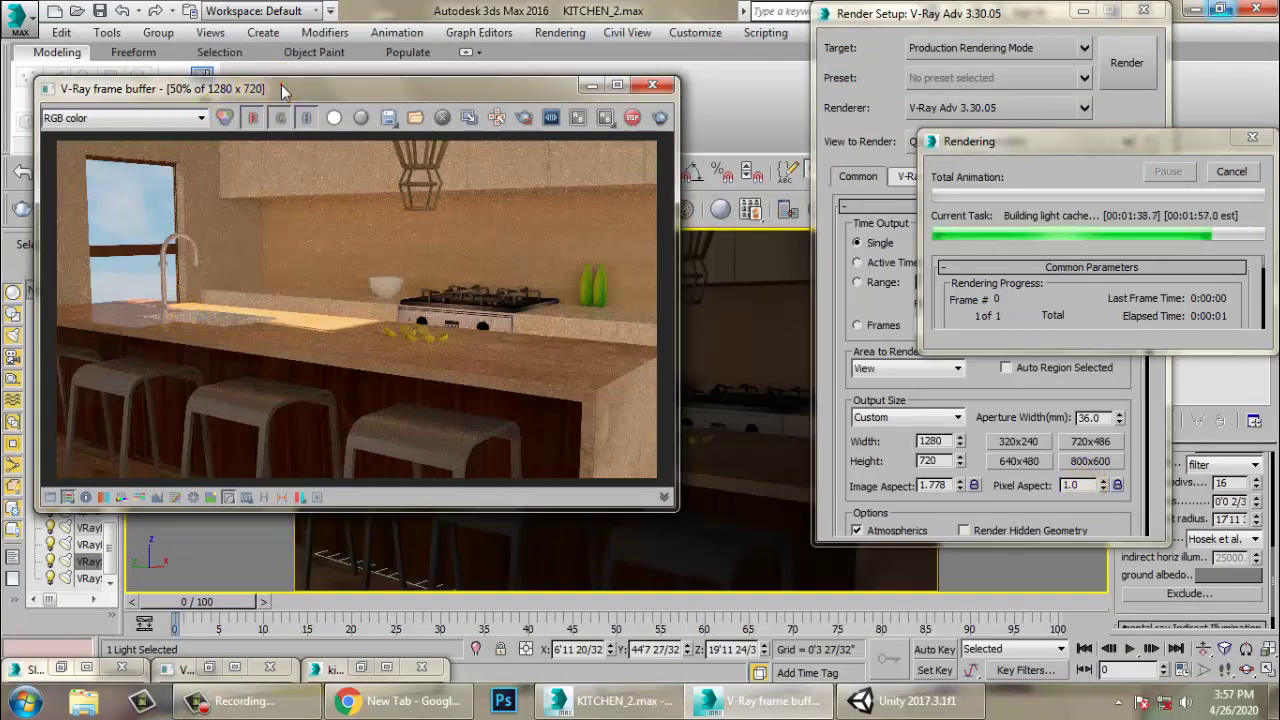
{"action": "left_click_drag", "start_coordinate": [282, 91], "coordinate": [447, 109]}
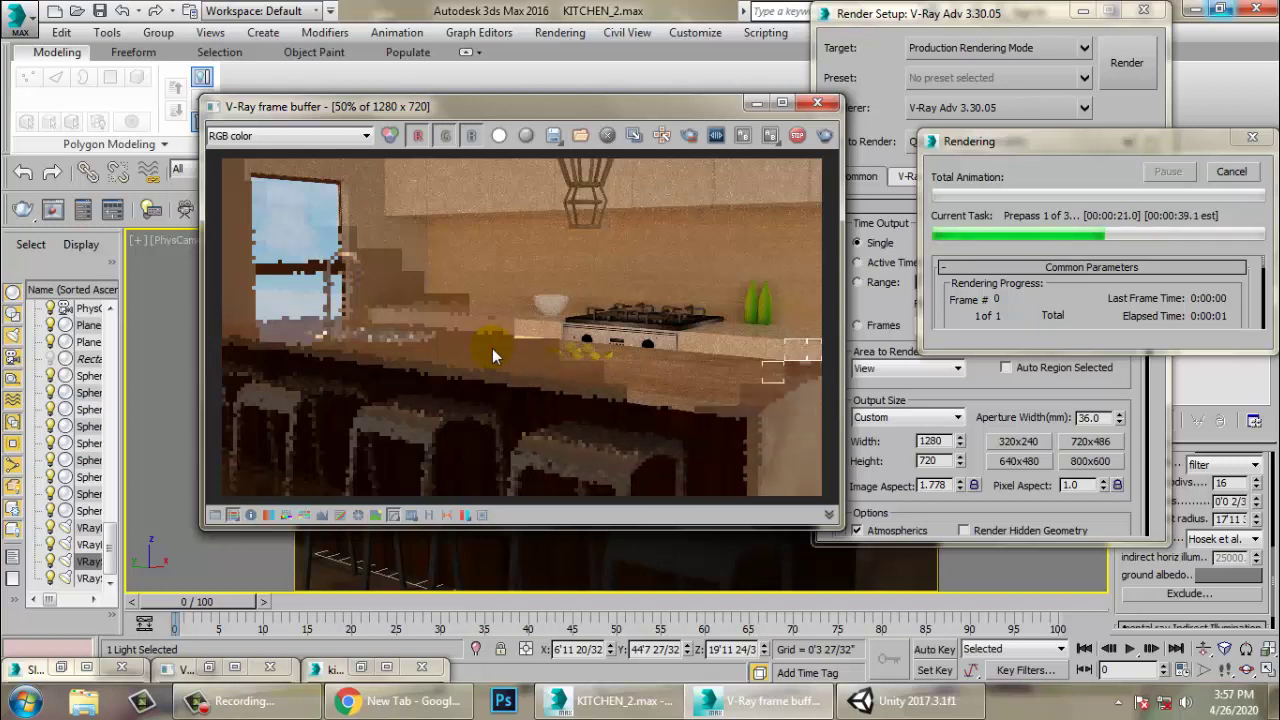
{"action": "left_click", "coordinate": [245, 700]}
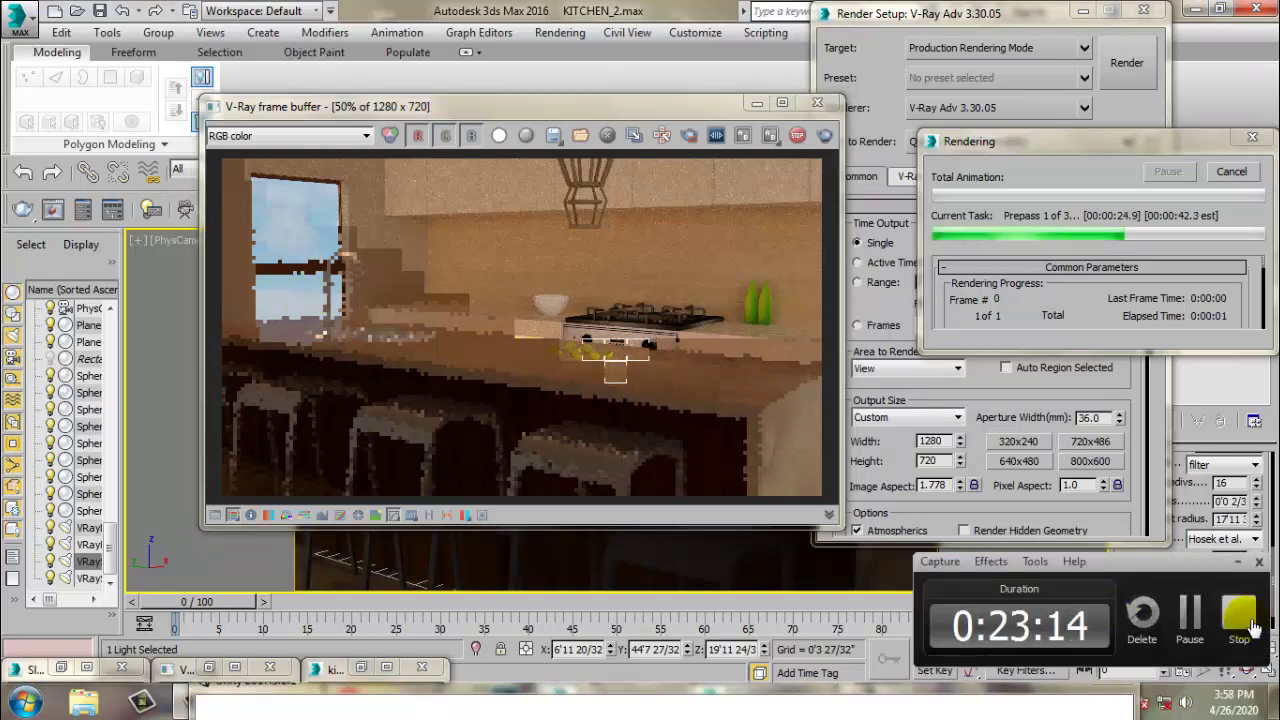
{"action": "left_click", "coordinate": [1255, 620]}
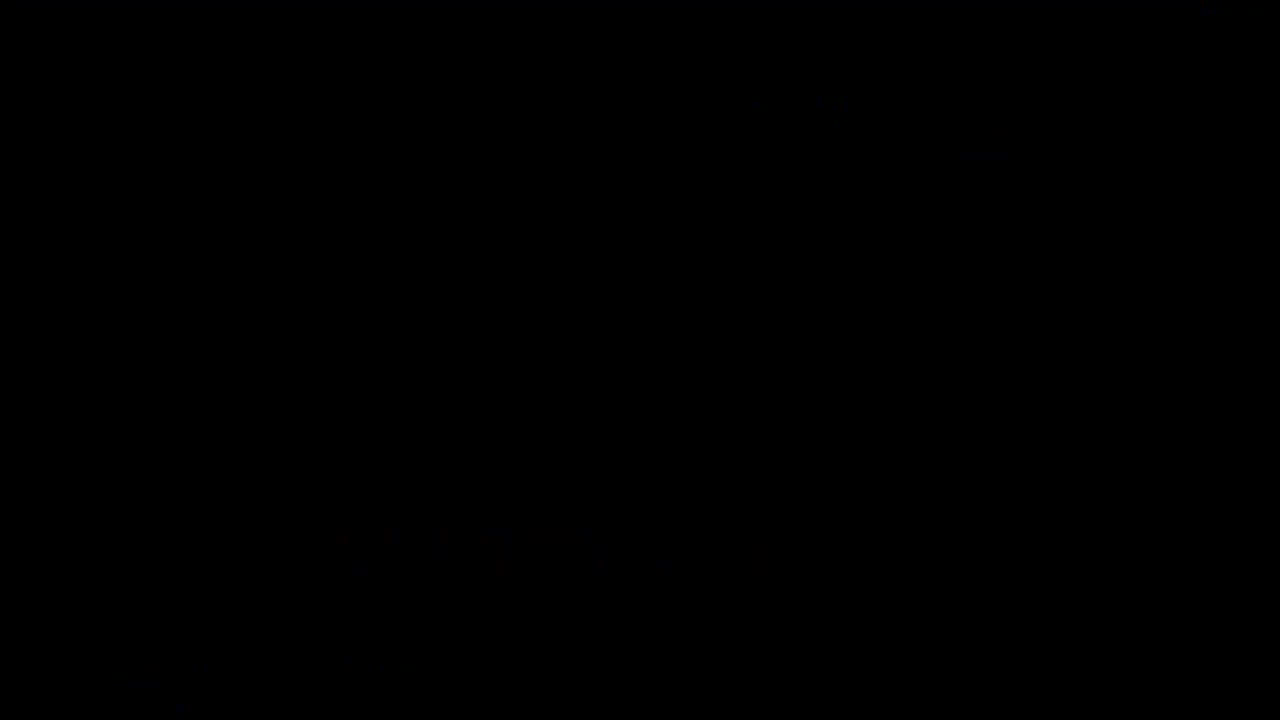